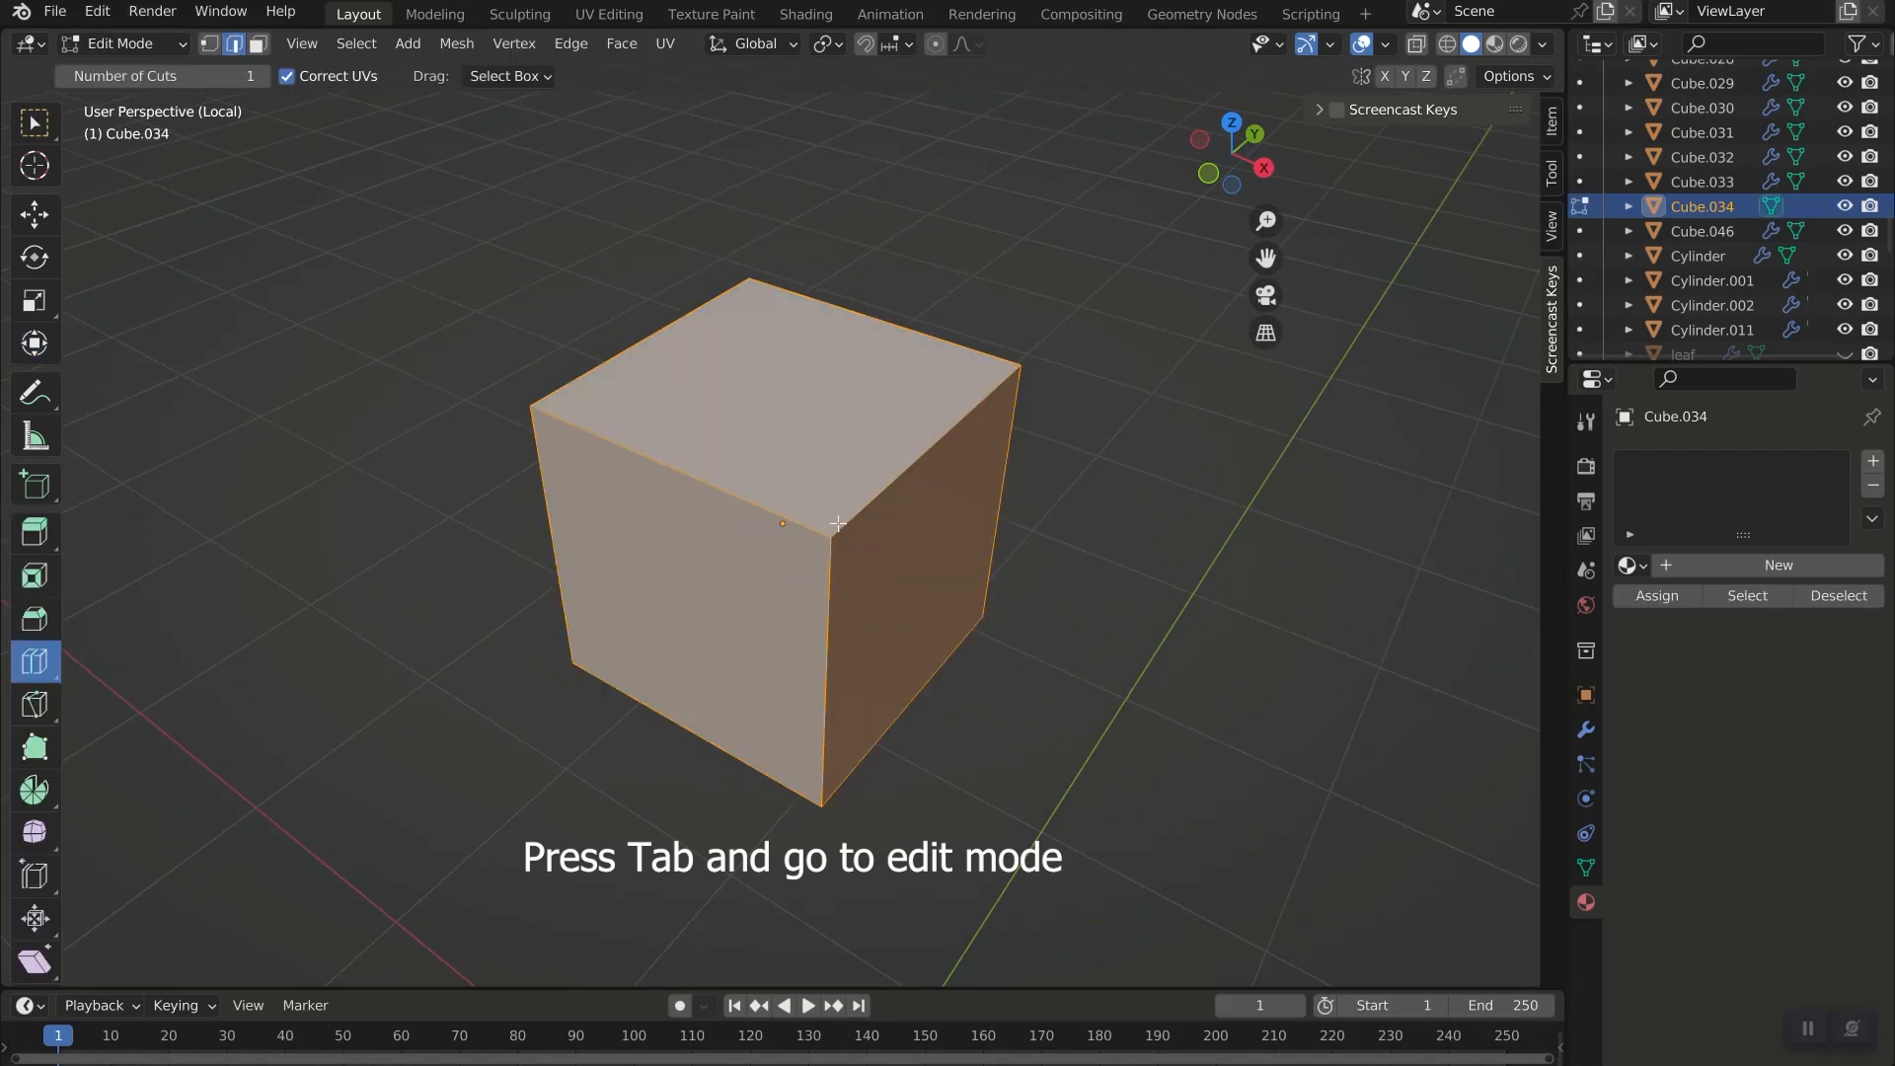
# Select the cube's top face in face select mode and scale it along X to about 0.305.
pyautogui.click(258, 44)
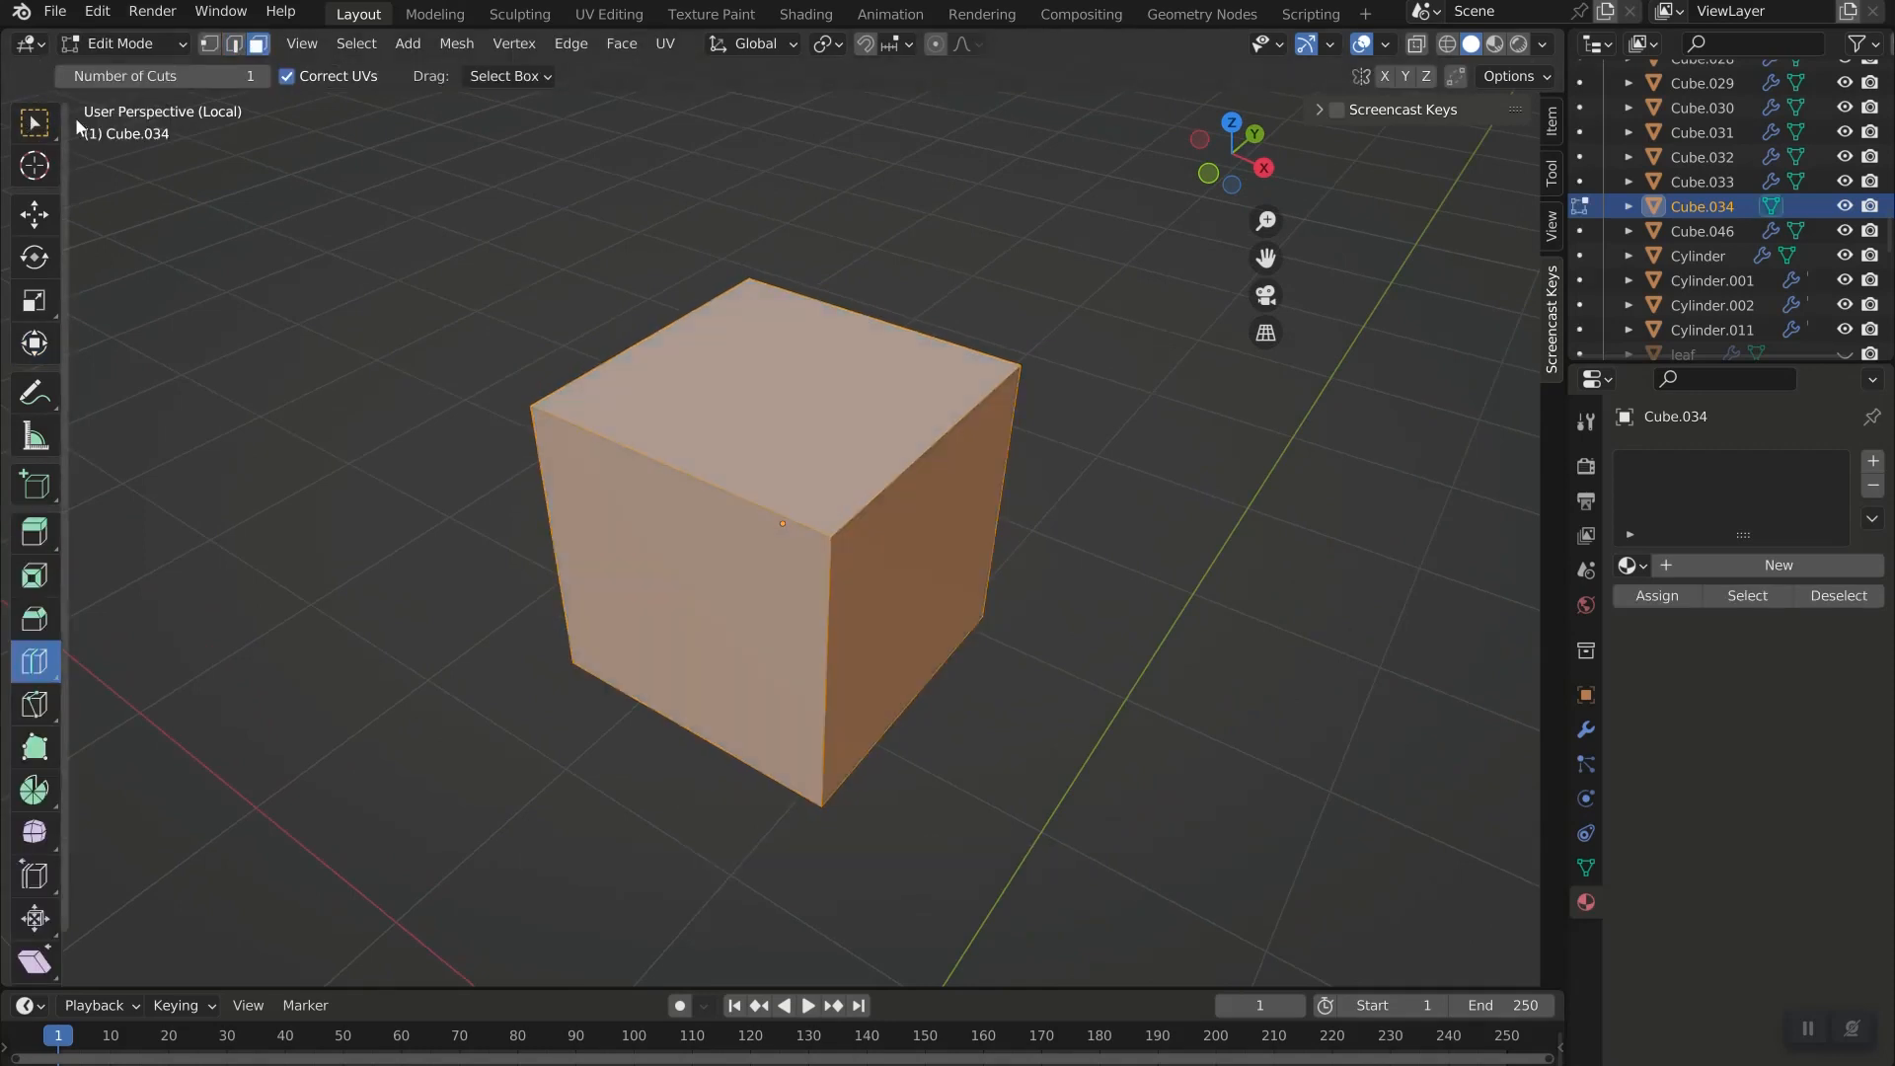
pyautogui.click(34, 123)
pyautogui.click(878, 360)
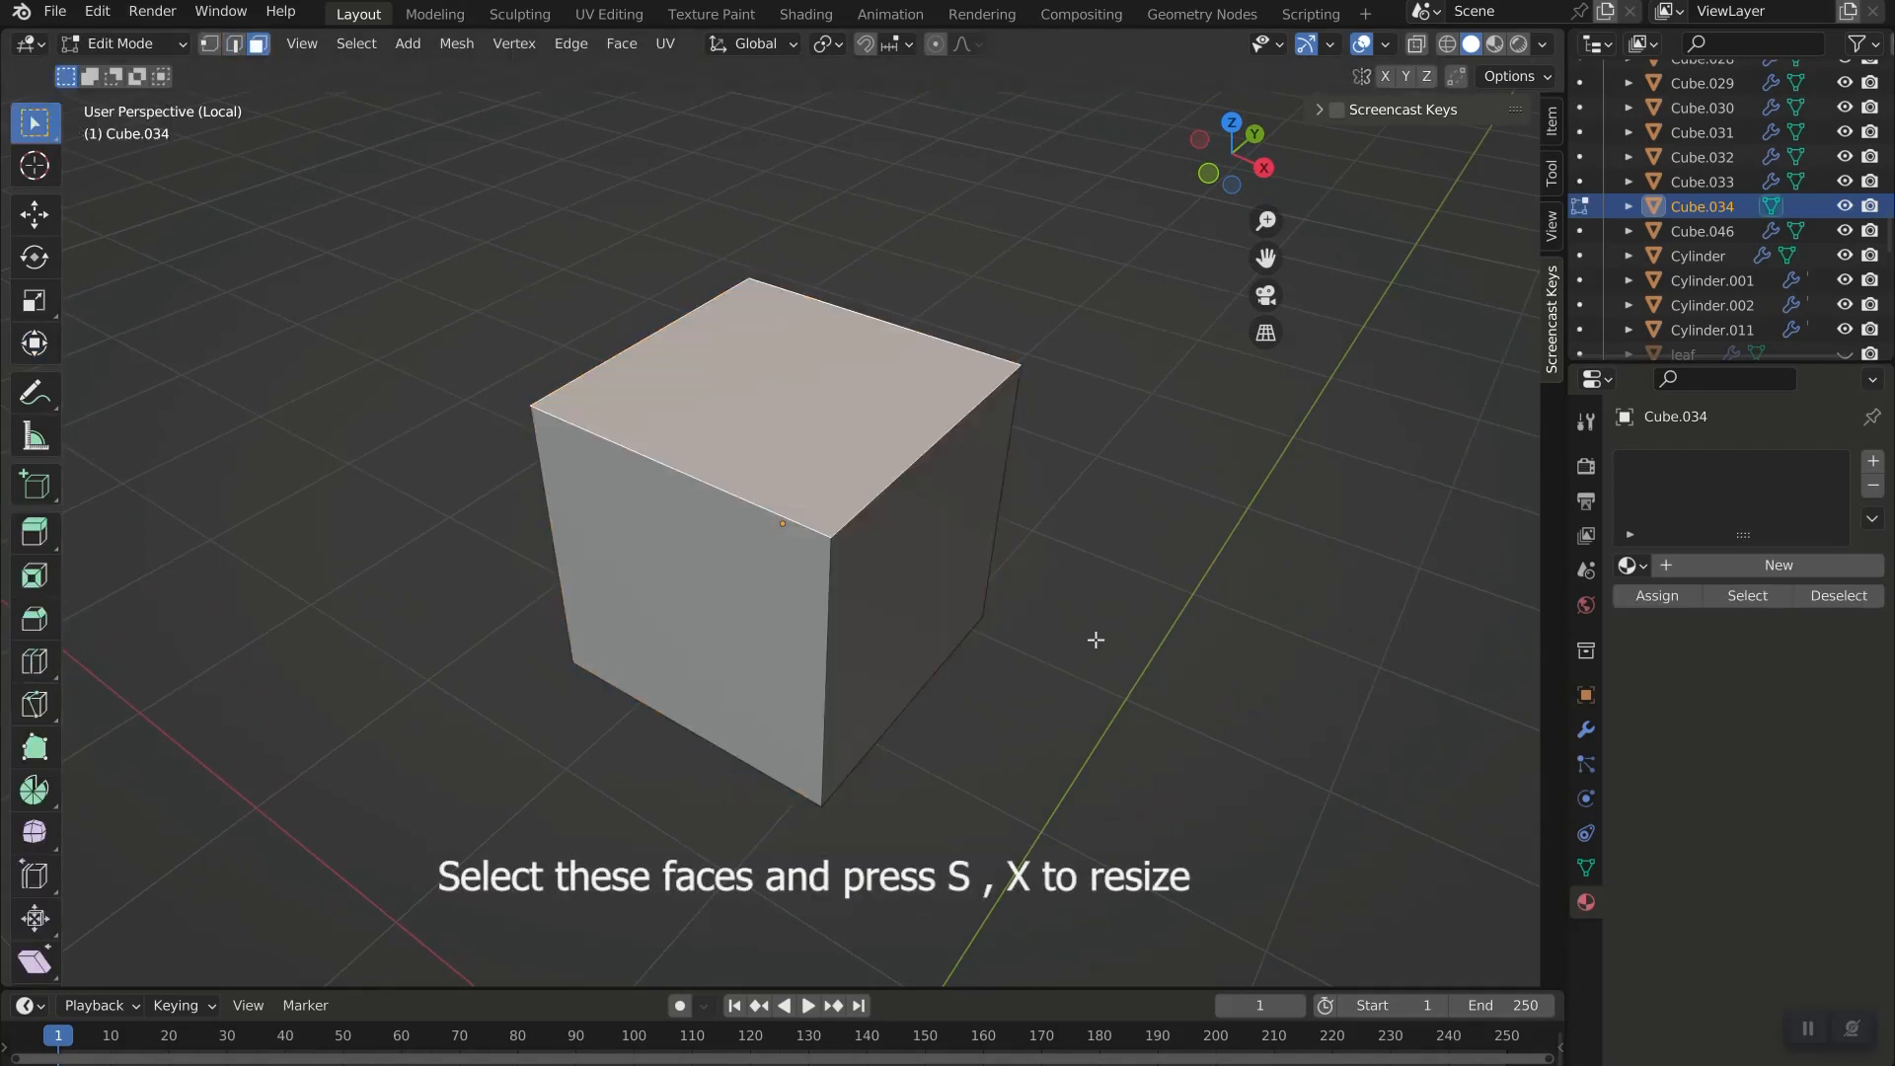
pyautogui.press('s')
pyautogui.press('x')
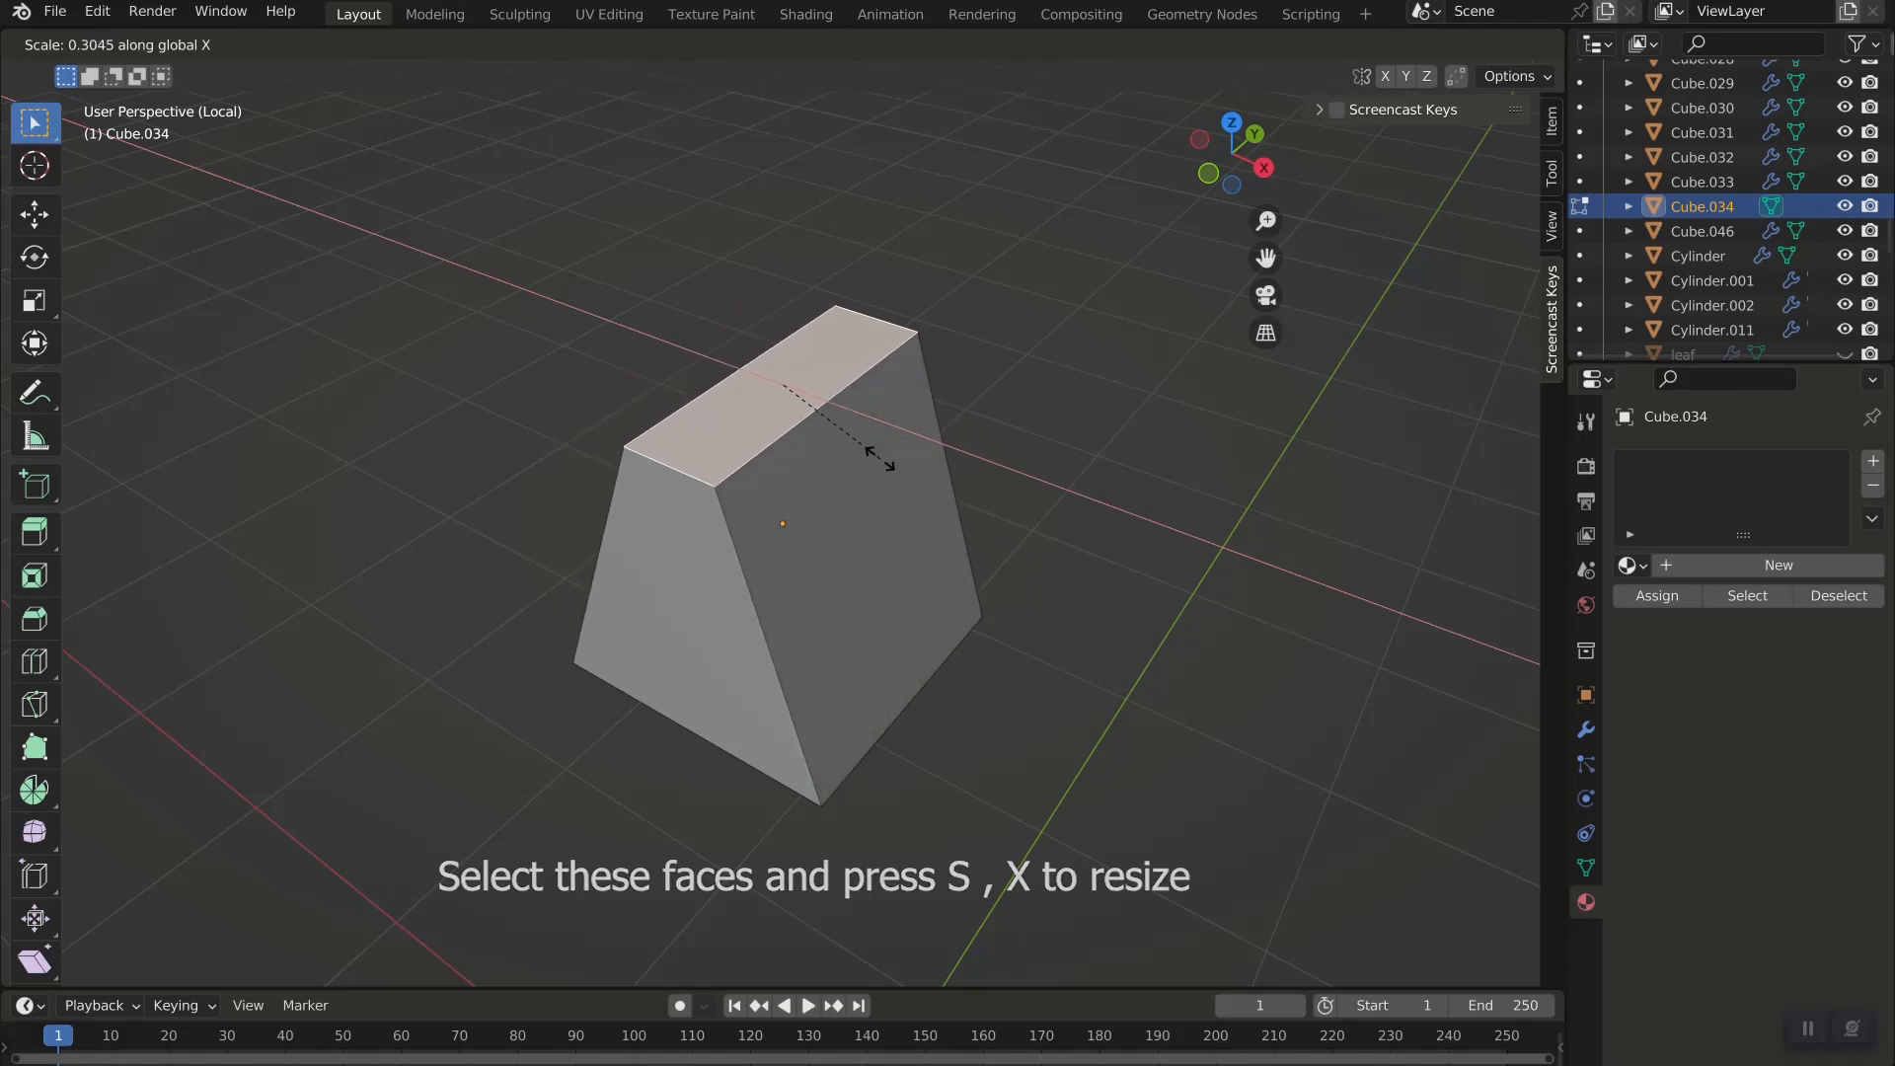
pyautogui.click(878, 461)
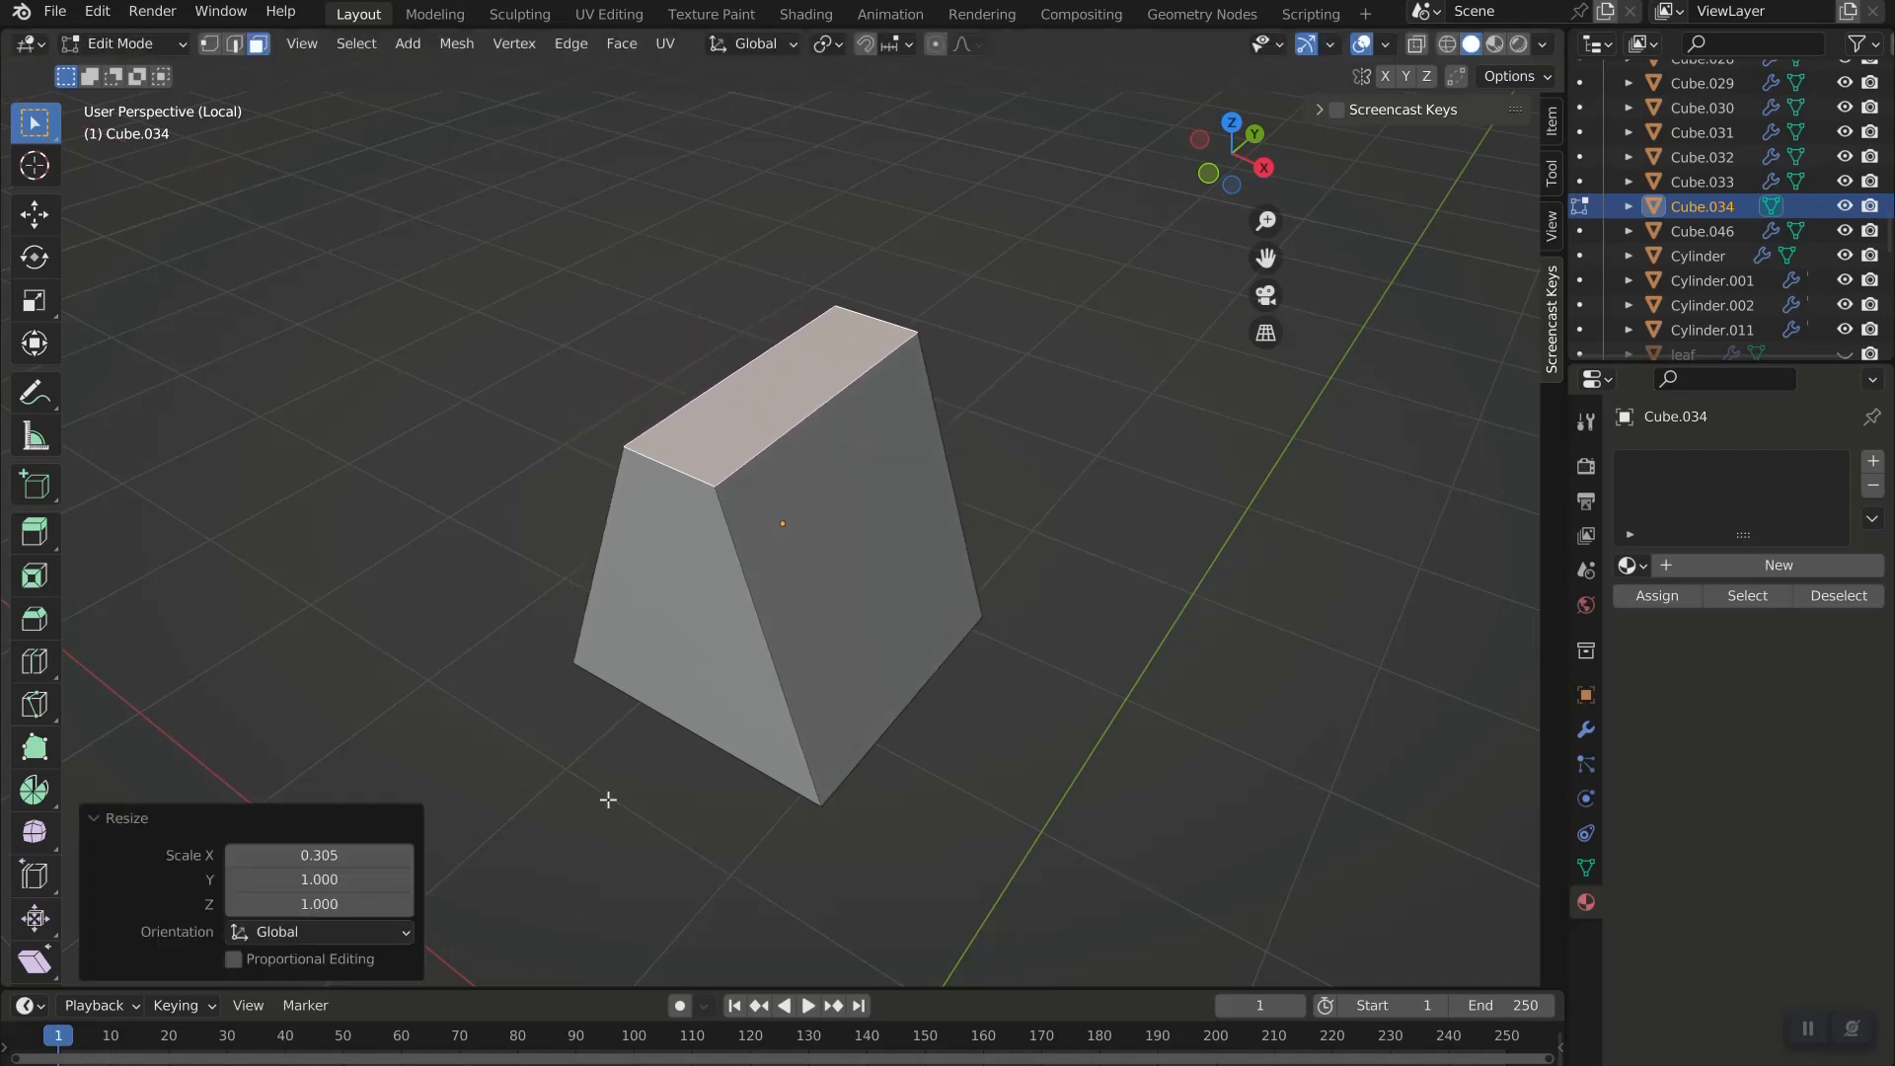
# Scale the whole tapered cube along global X to about 0.474 in Object Mode.
pyautogui.moveTo(785, 611); pyautogui.dragTo(735, 789, button='middle')
pyautogui.press('Tab')
pyautogui.press('s')
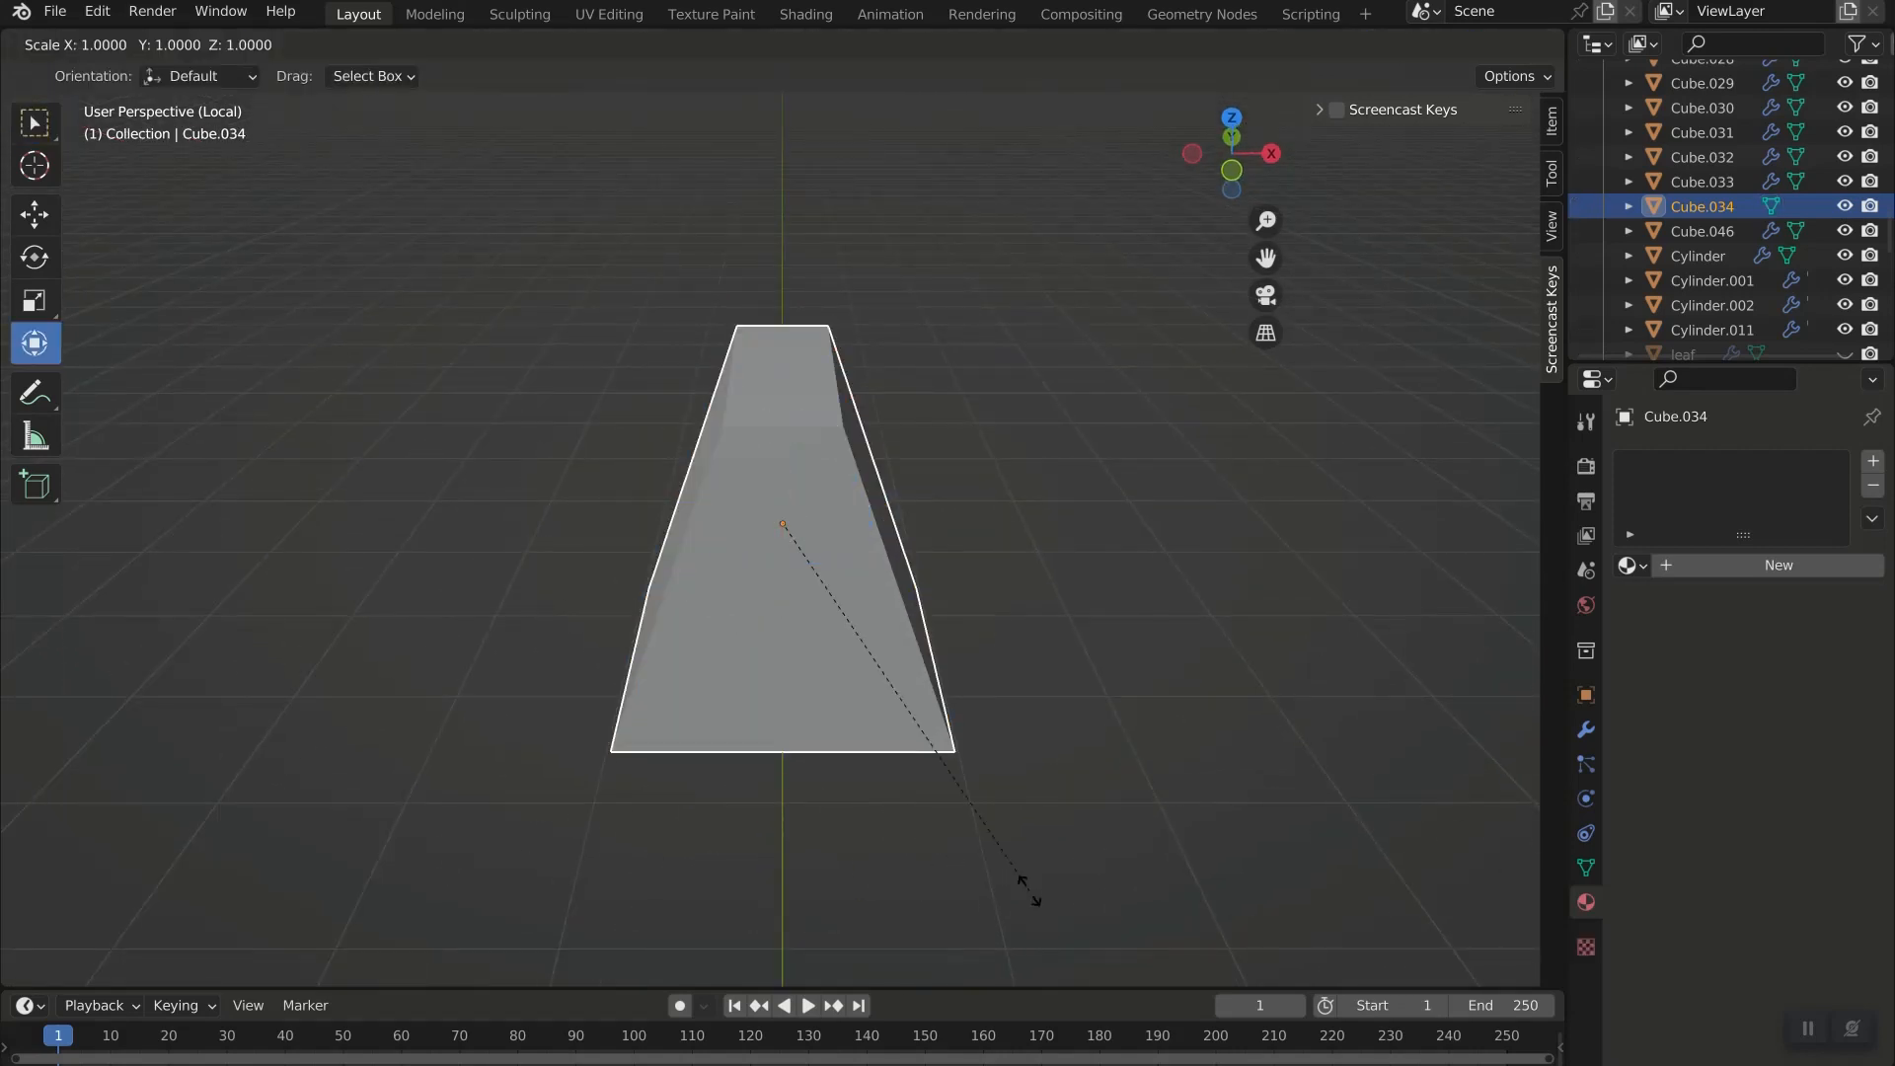
pyautogui.press('x')
pyautogui.click(849, 728)
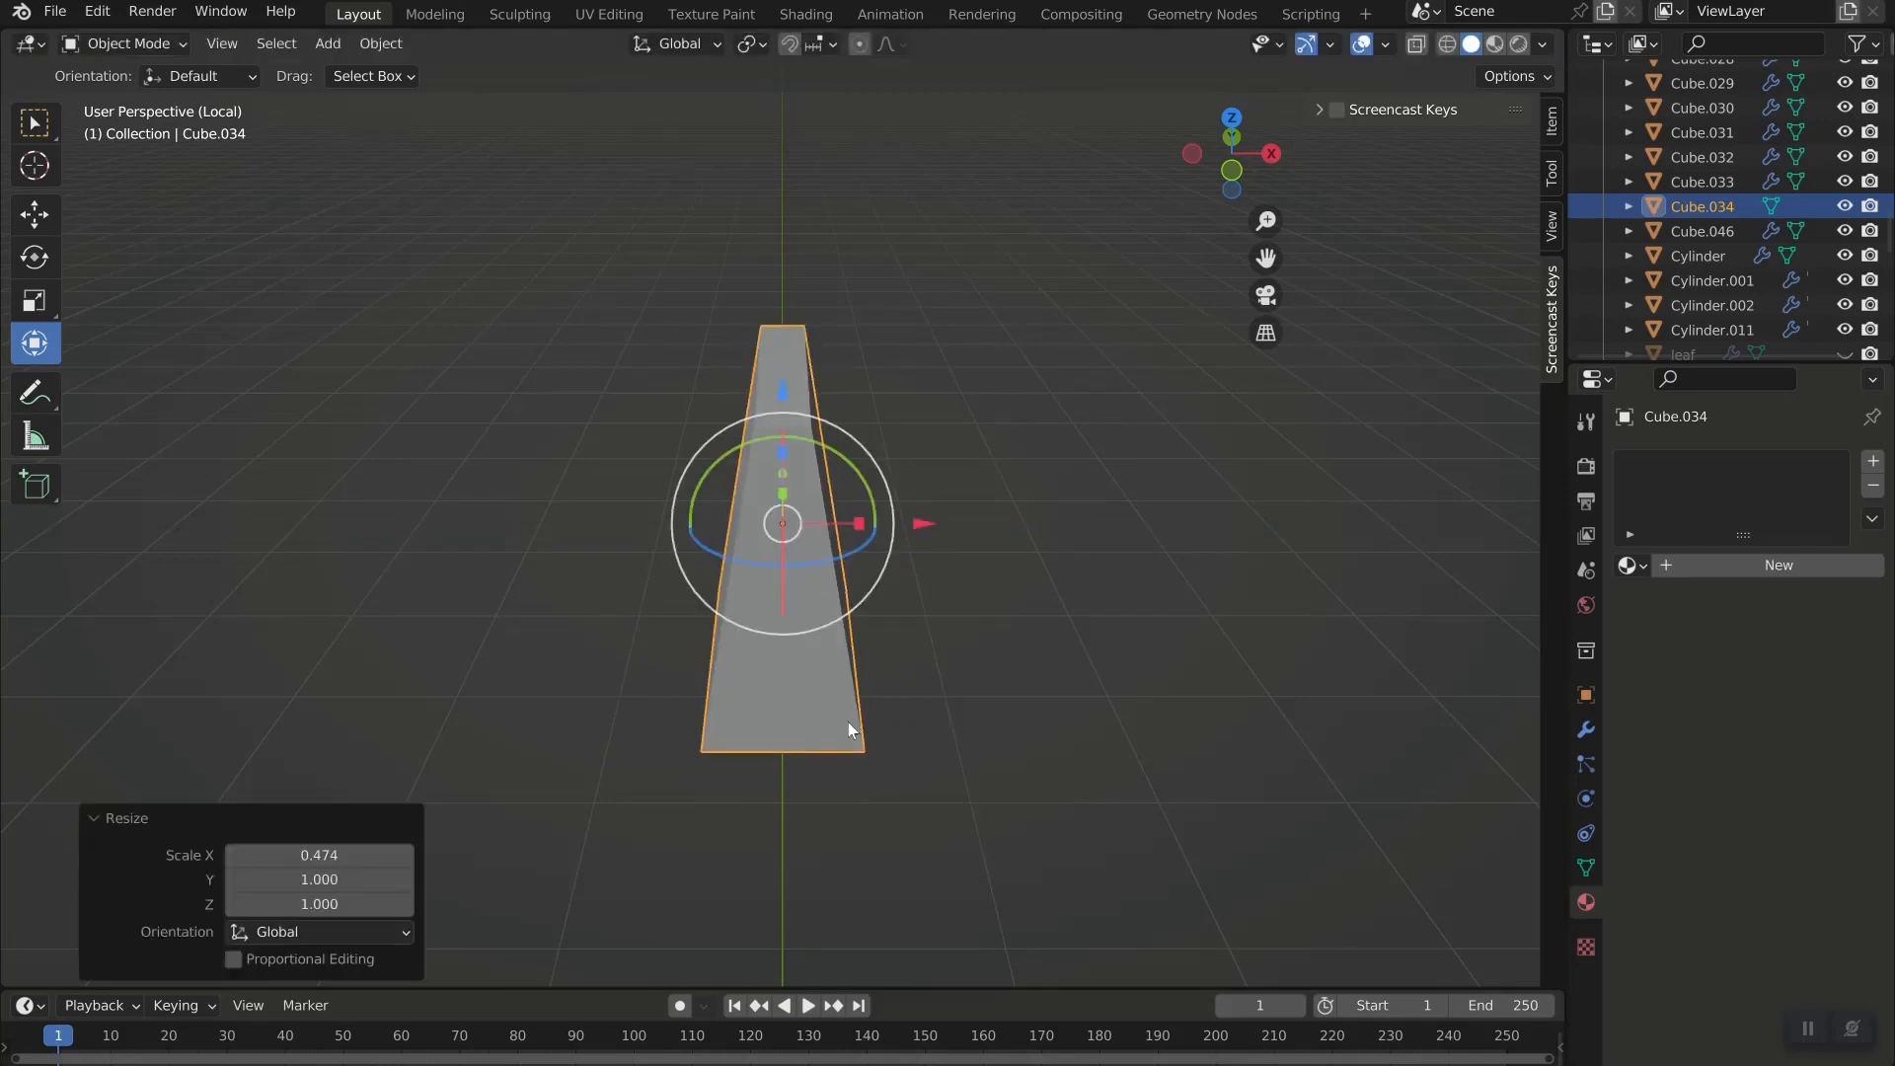
# Narrow the tapered block's top face further along X in Edit Mode.
pyautogui.press('Tab')
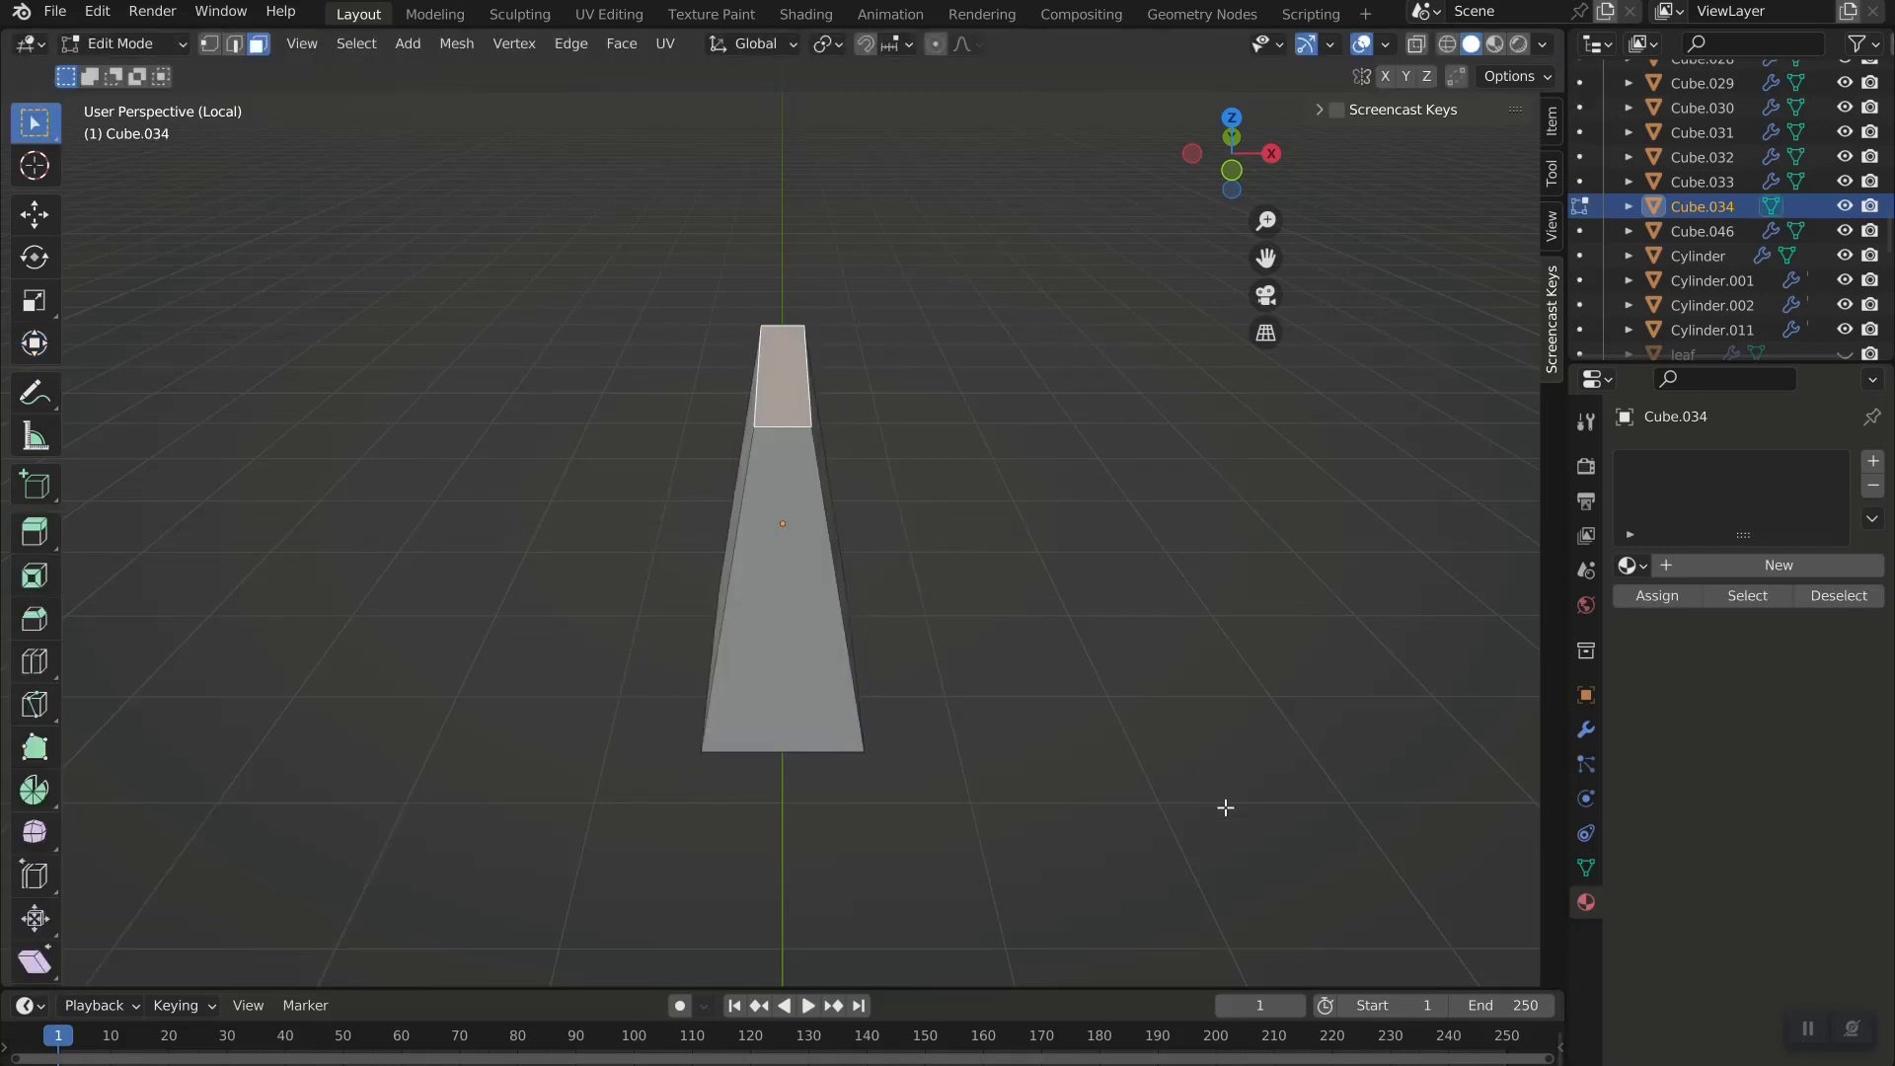
pyautogui.press('s')
pyautogui.press('x')
pyautogui.click(1017, 613)
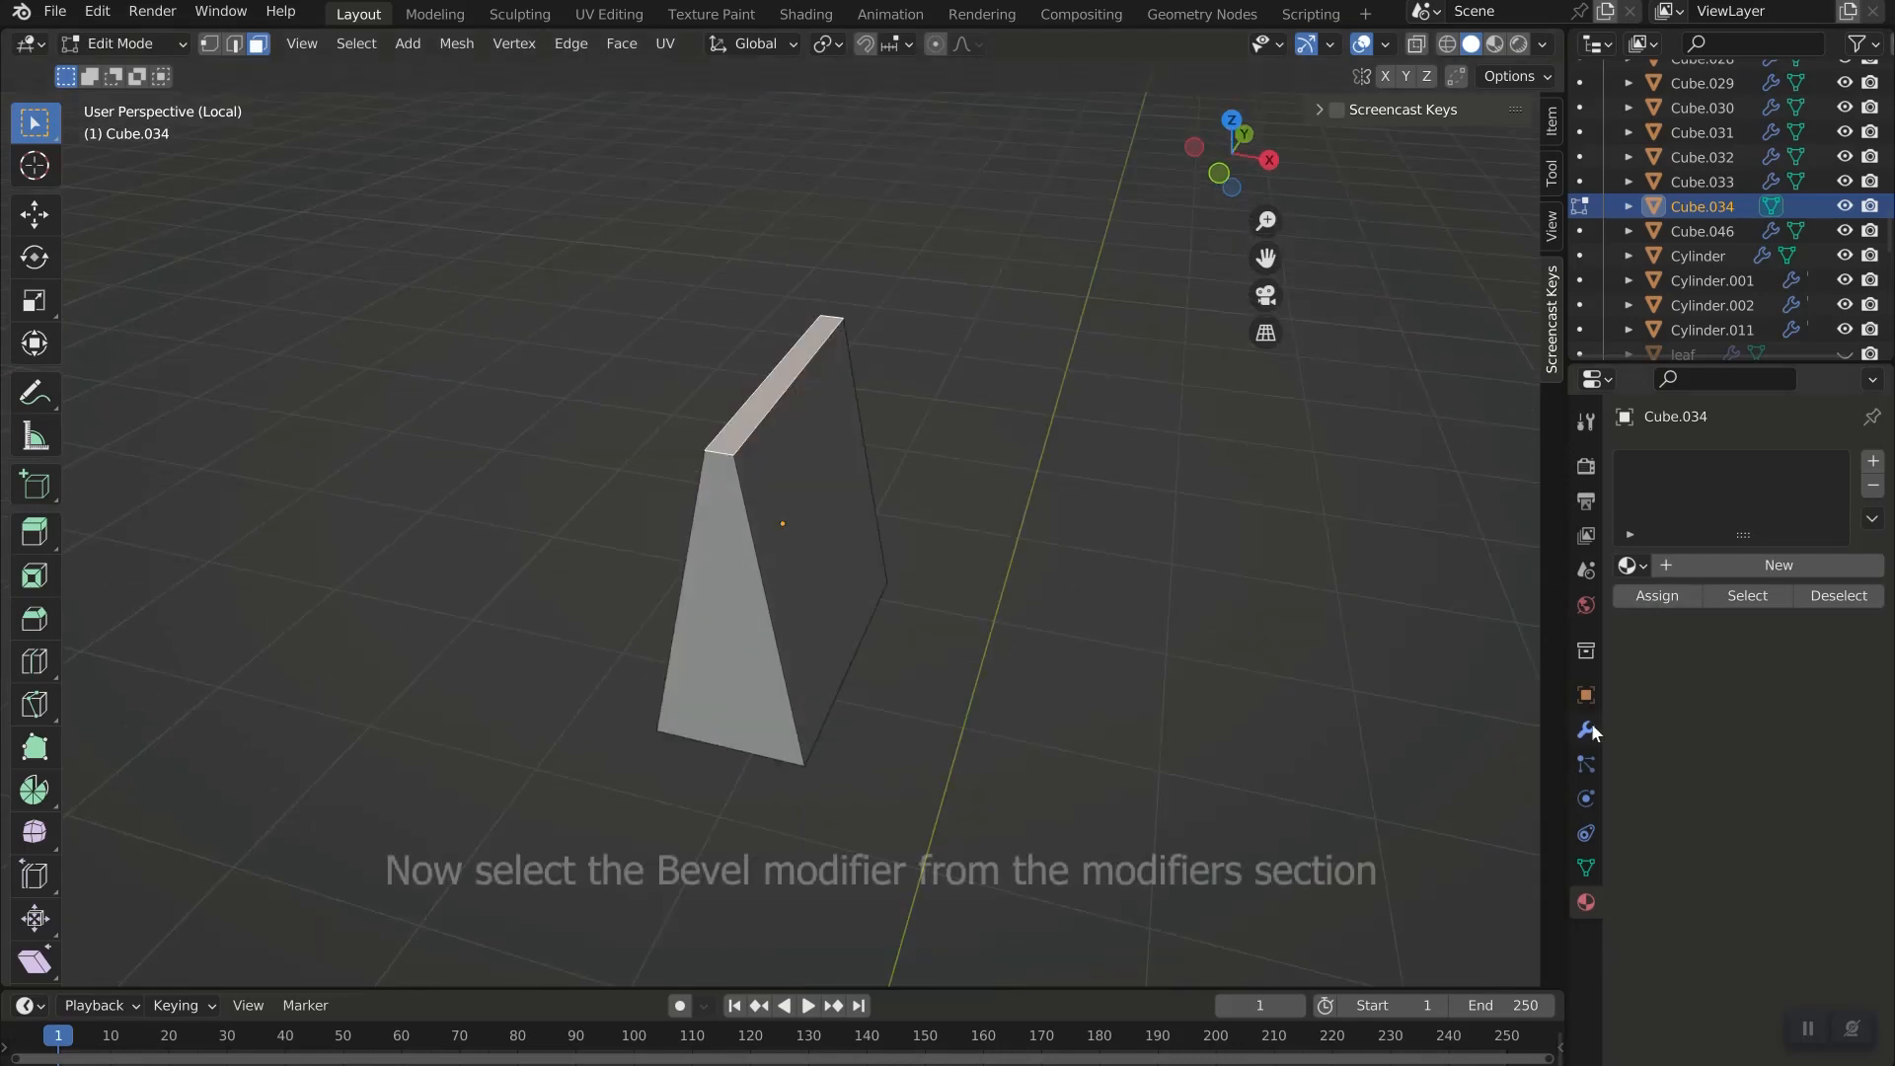
# Add a Bevel modifier to the tapered block and set its segments to 6.
pyautogui.click(1586, 729)
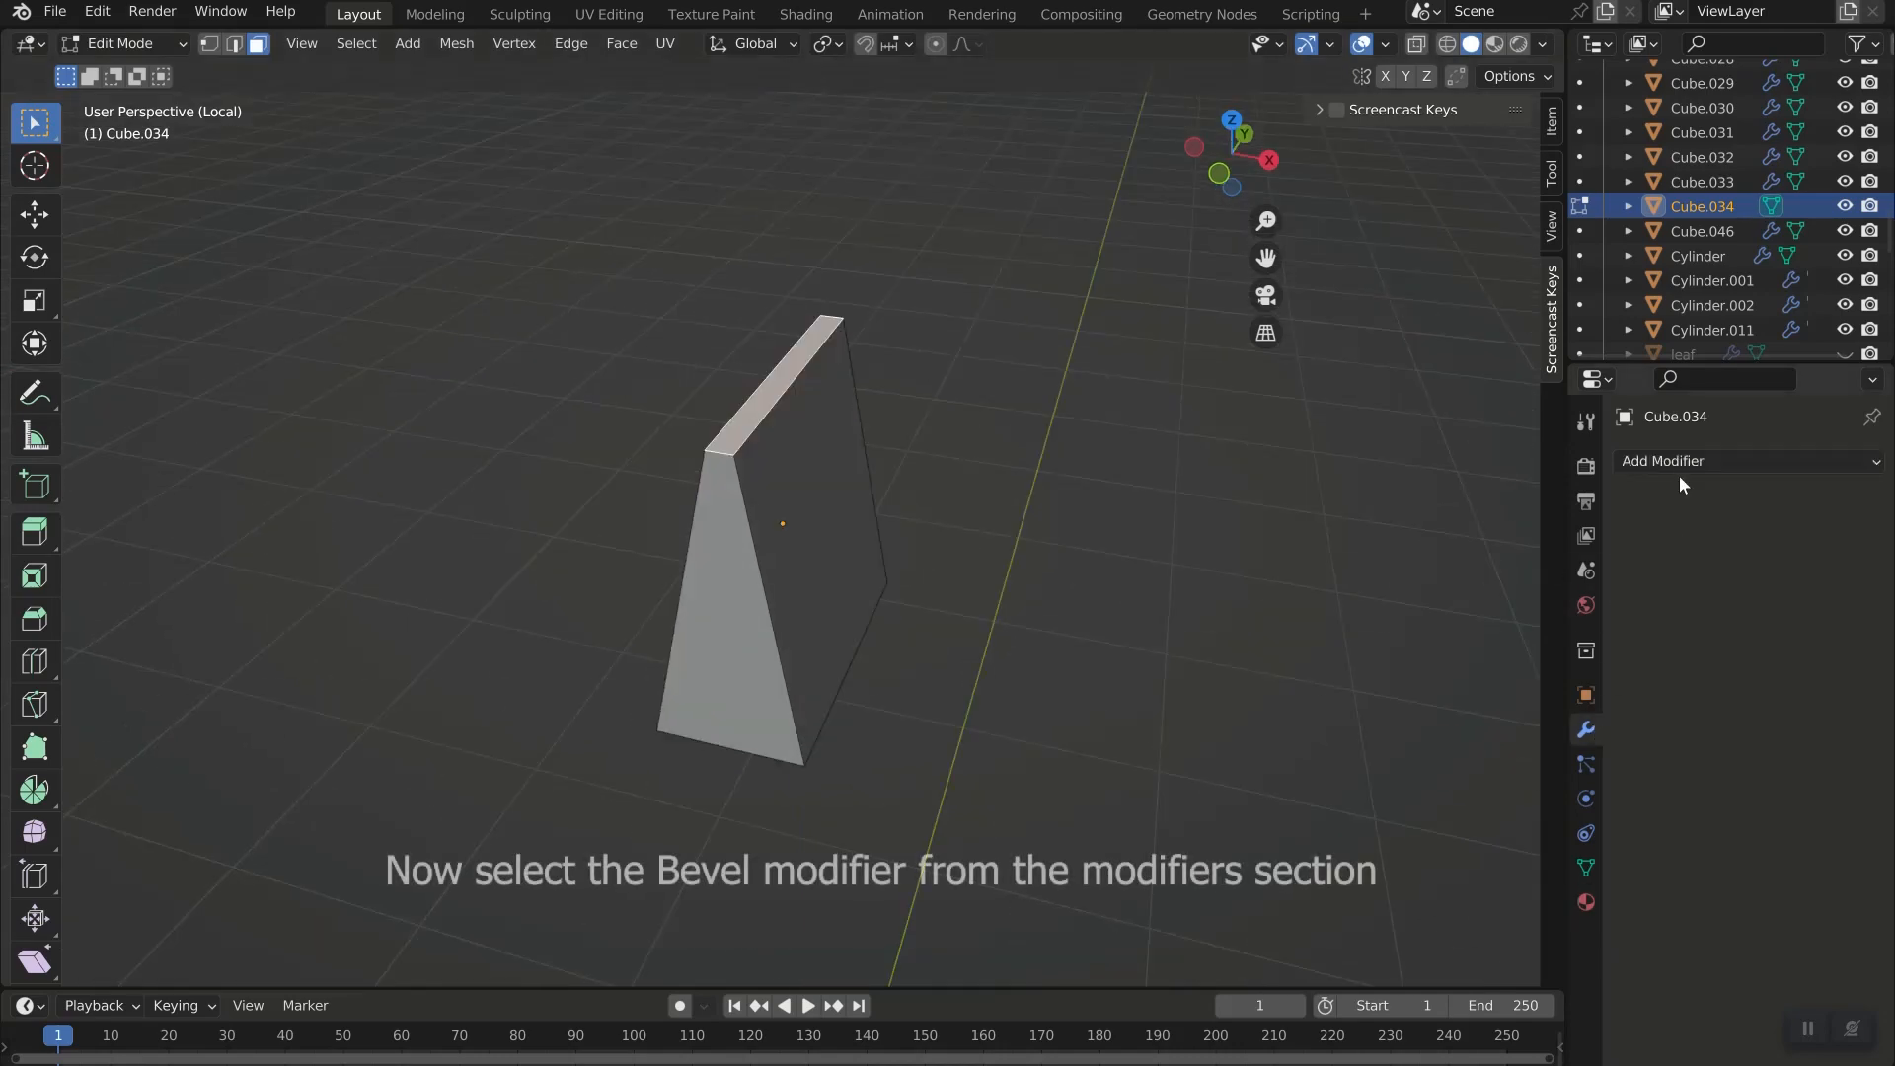
pyautogui.click(1678, 462)
pyautogui.click(1361, 558)
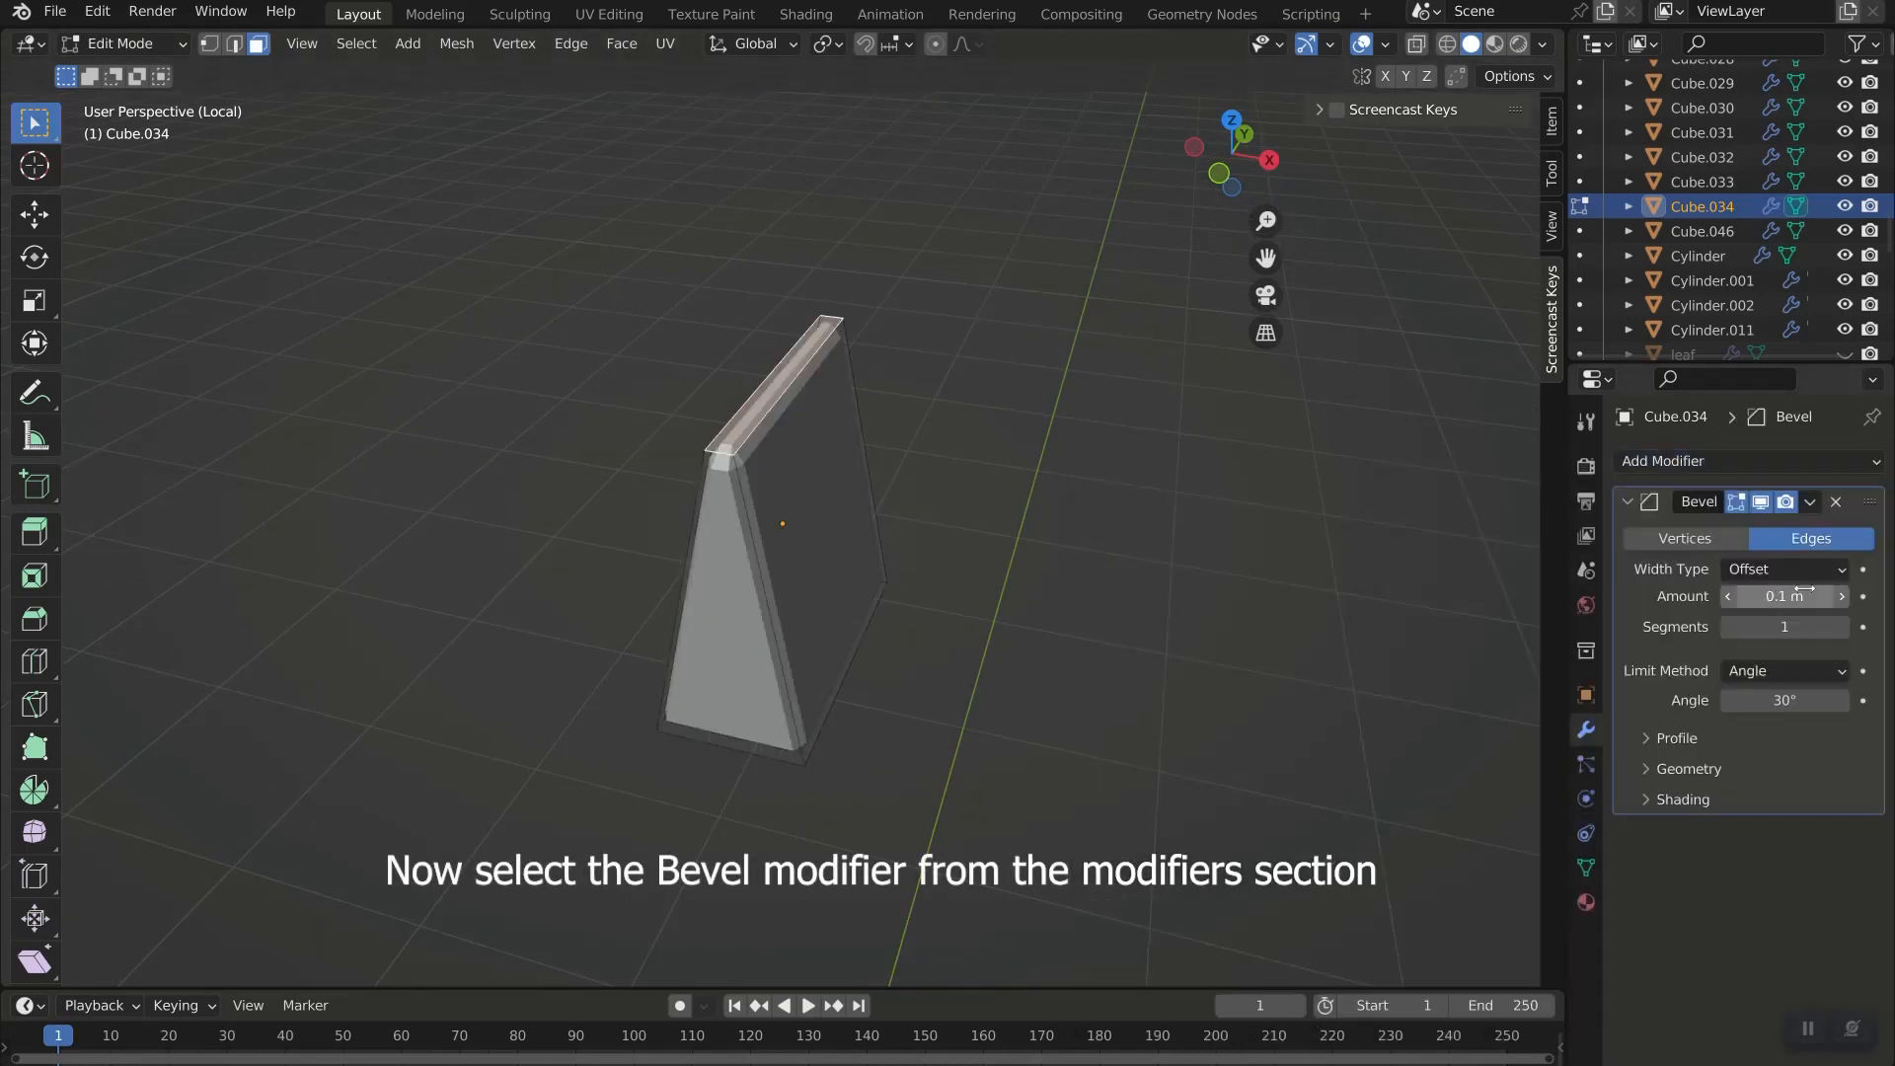
pyautogui.click(1840, 628)
pyautogui.click(1839, 632)
pyautogui.click(1840, 633)
pyautogui.click(1839, 633)
pyautogui.click(1839, 634)
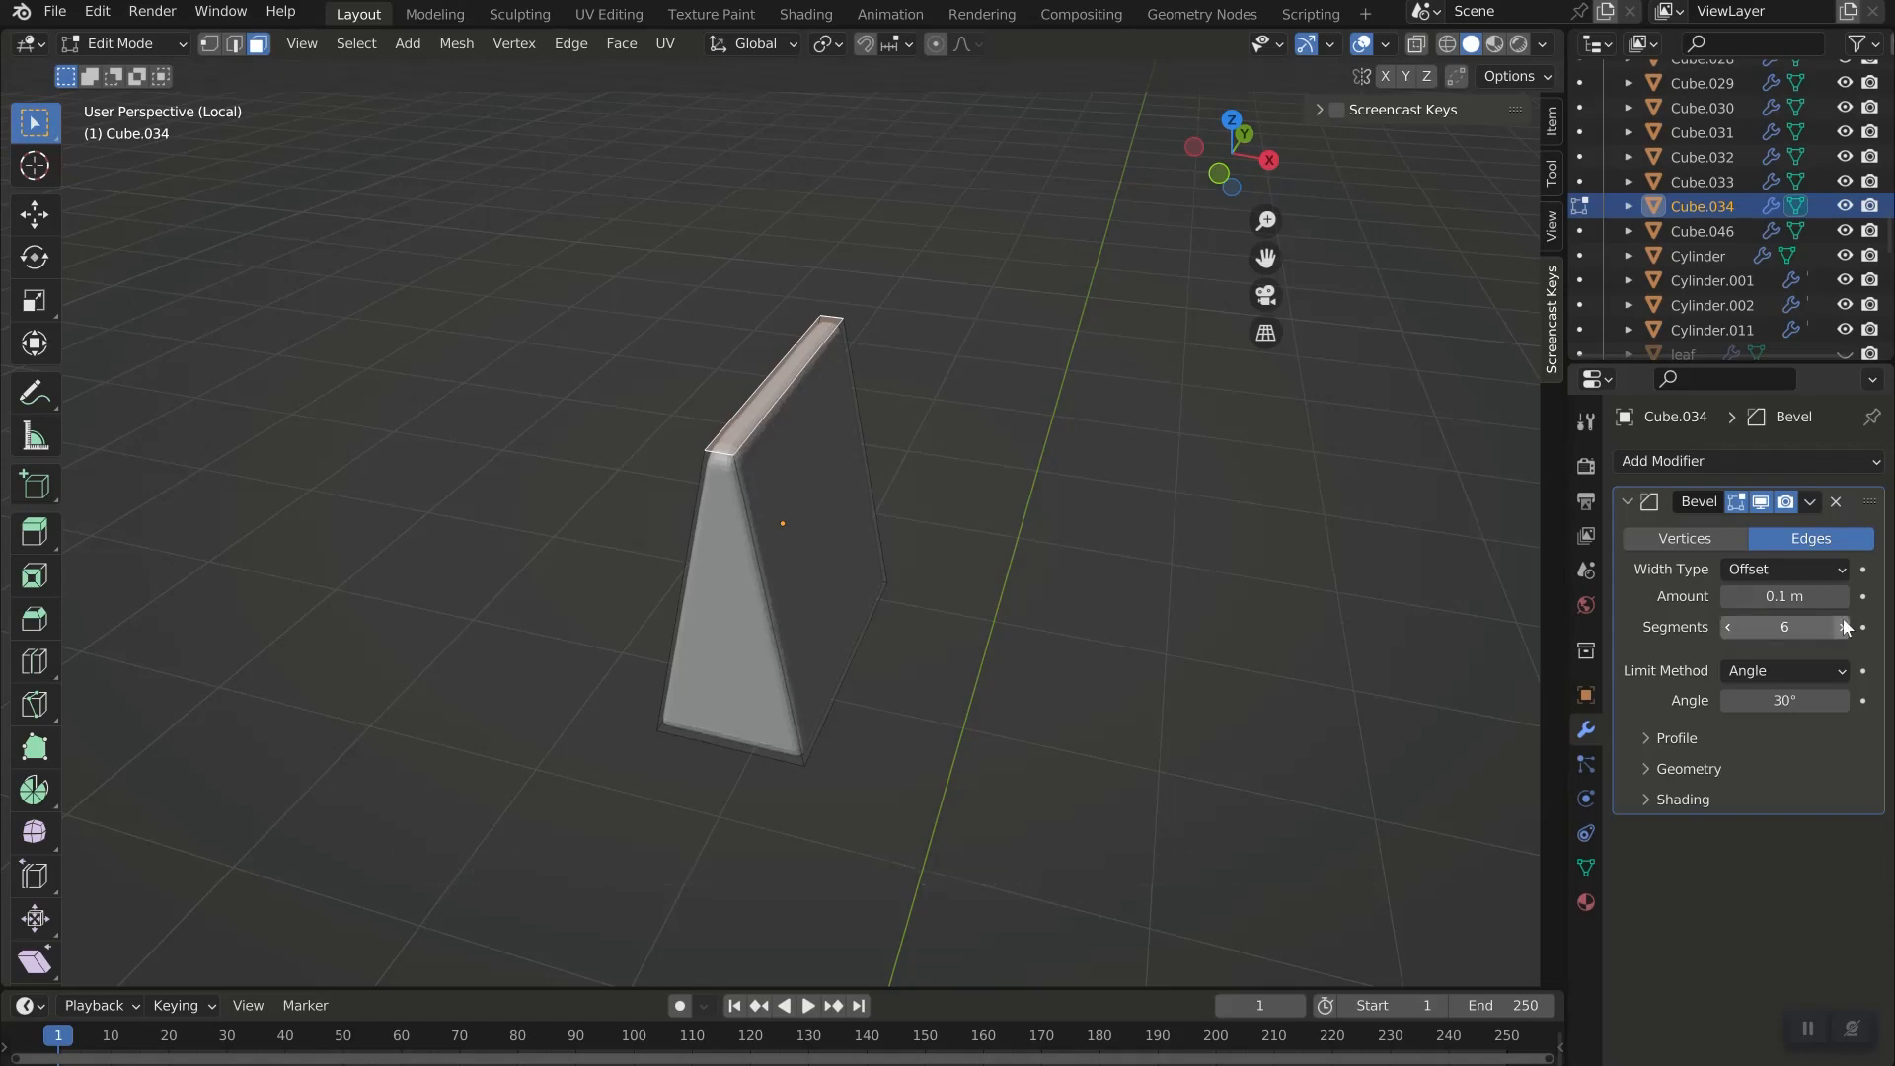
# Increase the bevel to 0.14 m and 9 segments, checking the mesh in wireframe before returning to solid shading.
pyautogui.click(1844, 597)
pyautogui.click(1844, 596)
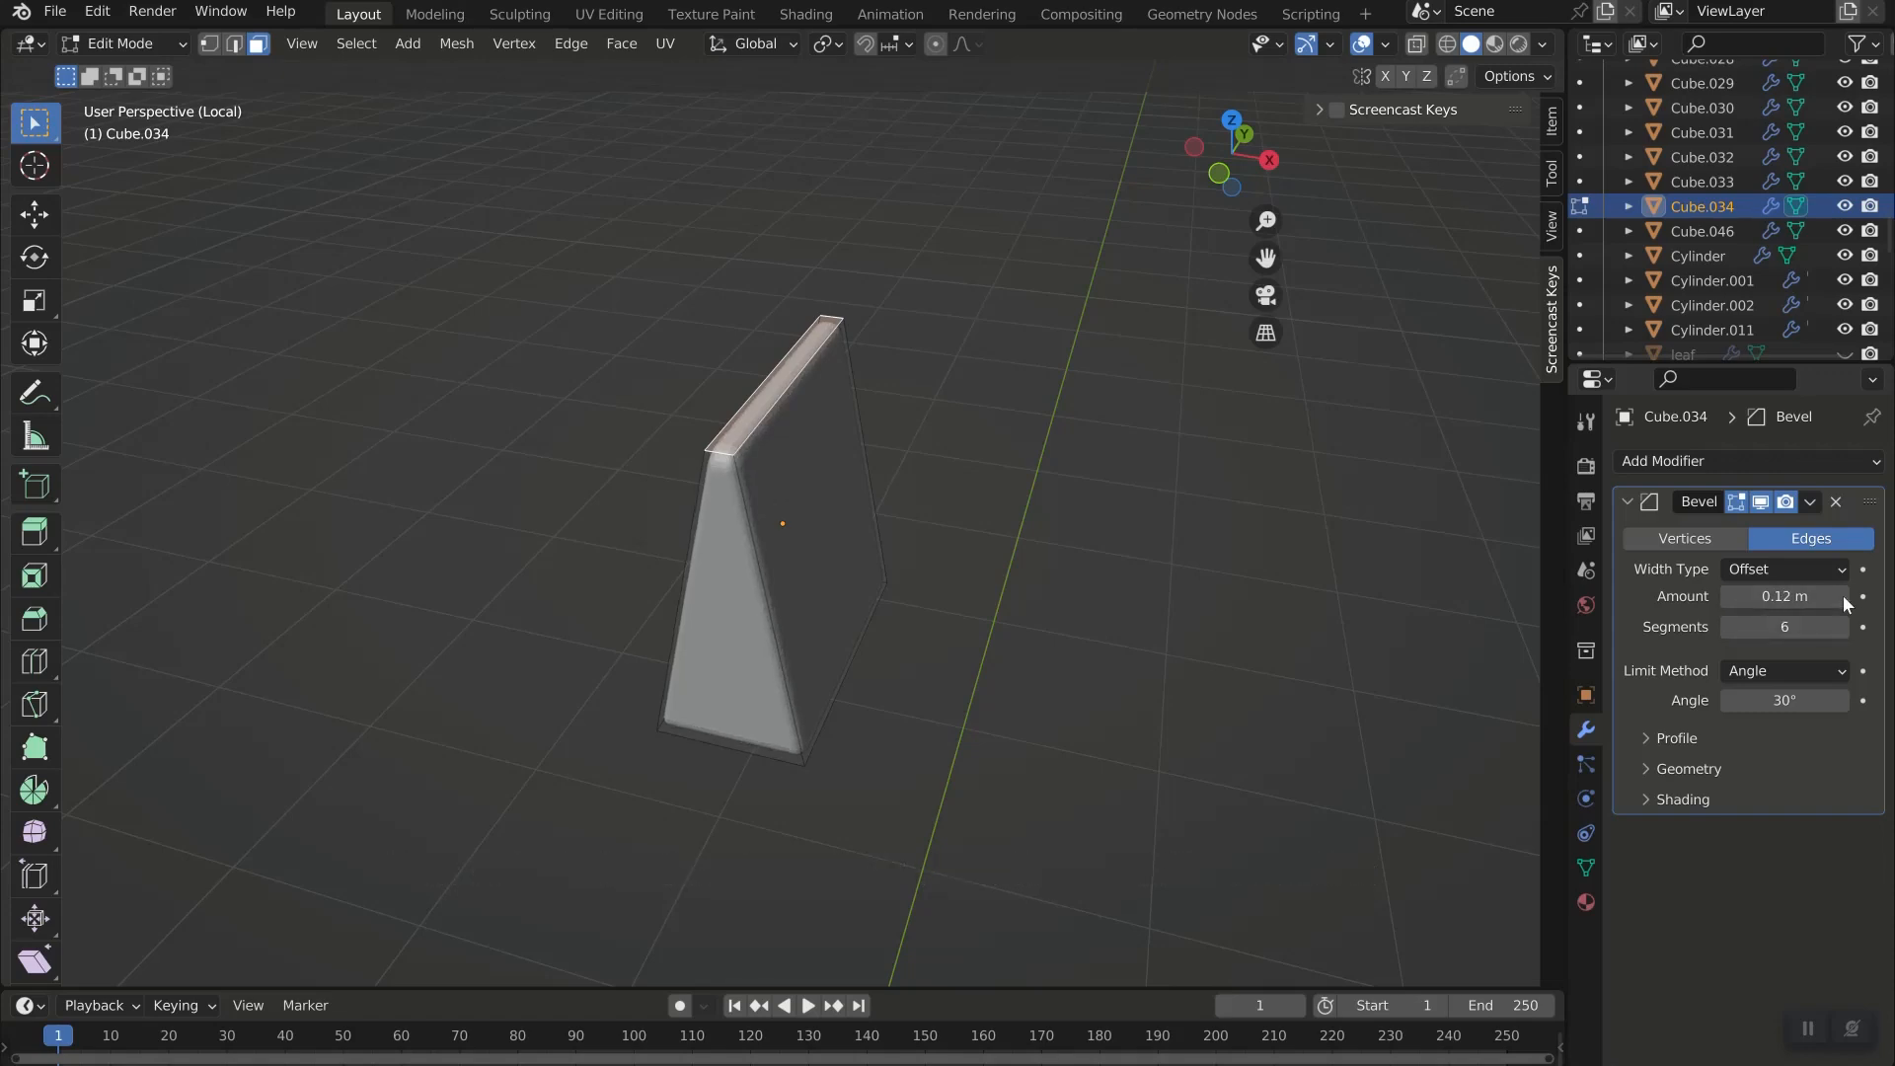
pyautogui.click(1448, 45)
pyautogui.moveTo(949, 355)
pyautogui.mouseDown(button='middle')
pyautogui.moveTo(921, 448)
pyautogui.moveTo(956, 329)
pyautogui.mouseUp(button='middle')
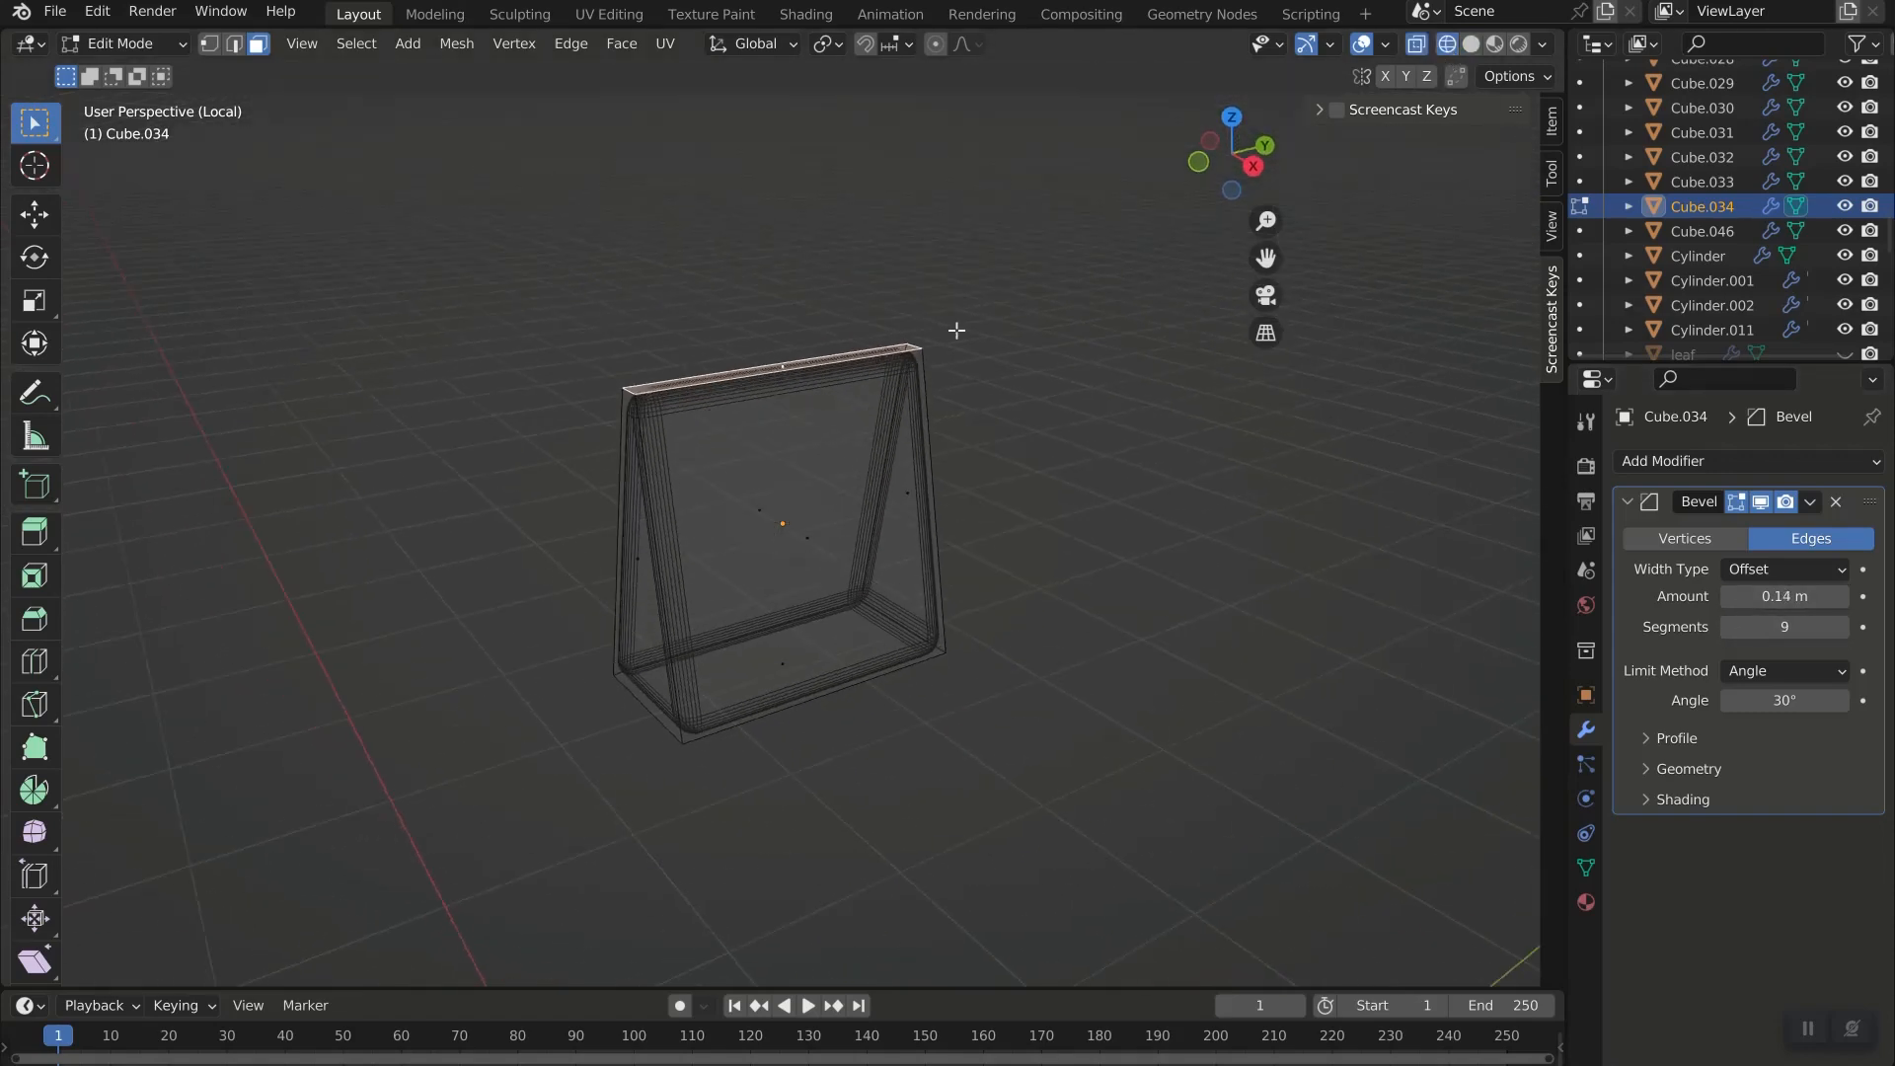
pyautogui.click(1470, 45)
# Apply Shade Smooth to the beveled block in Object Mode.
pyautogui.press('Tab')
pyautogui.rightClick(766, 498)
pyautogui.click(766, 495)
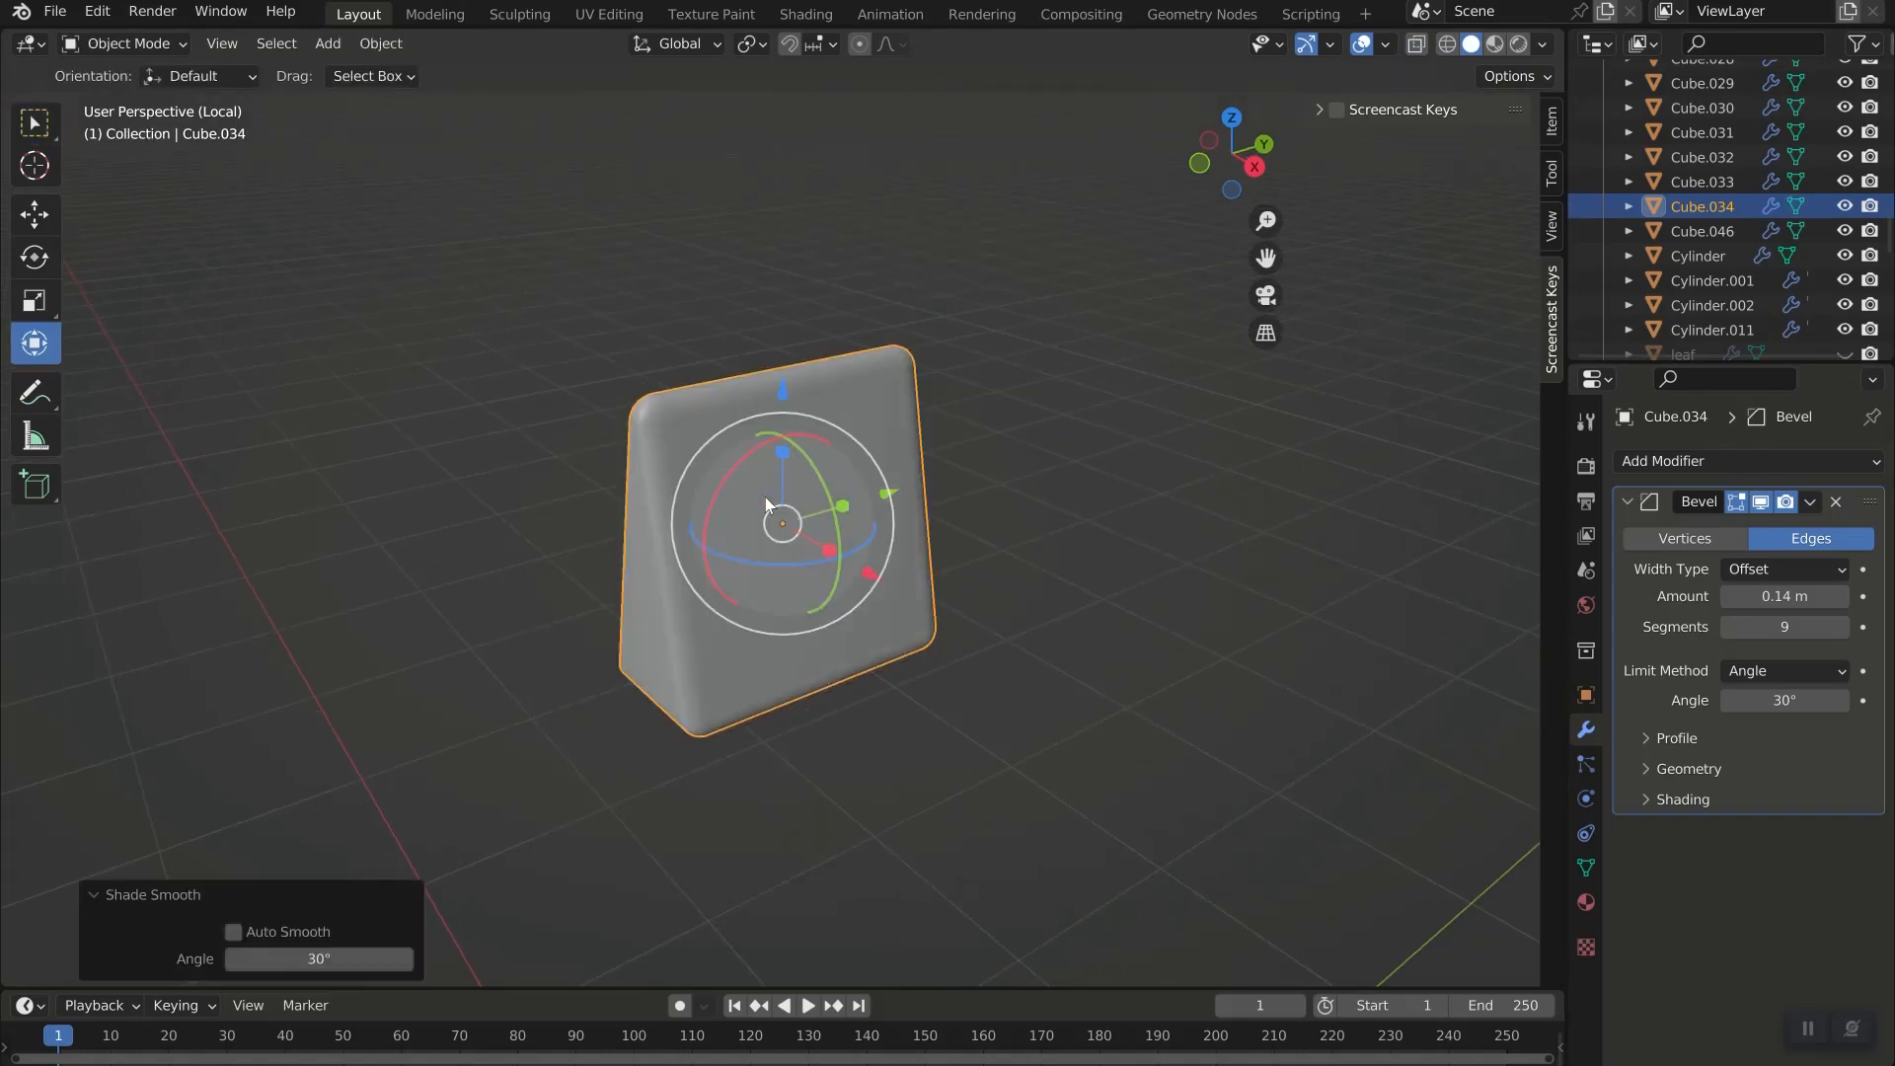
pyautogui.rightClick(702, 531)
pyautogui.click(703, 545)
pyautogui.moveTo(730, 572); pyautogui.dragTo(862, 547, button='middle')
# Select the block's two opposite tapered end faces in Edit Mode and delete them as faces.
pyautogui.press('Tab')
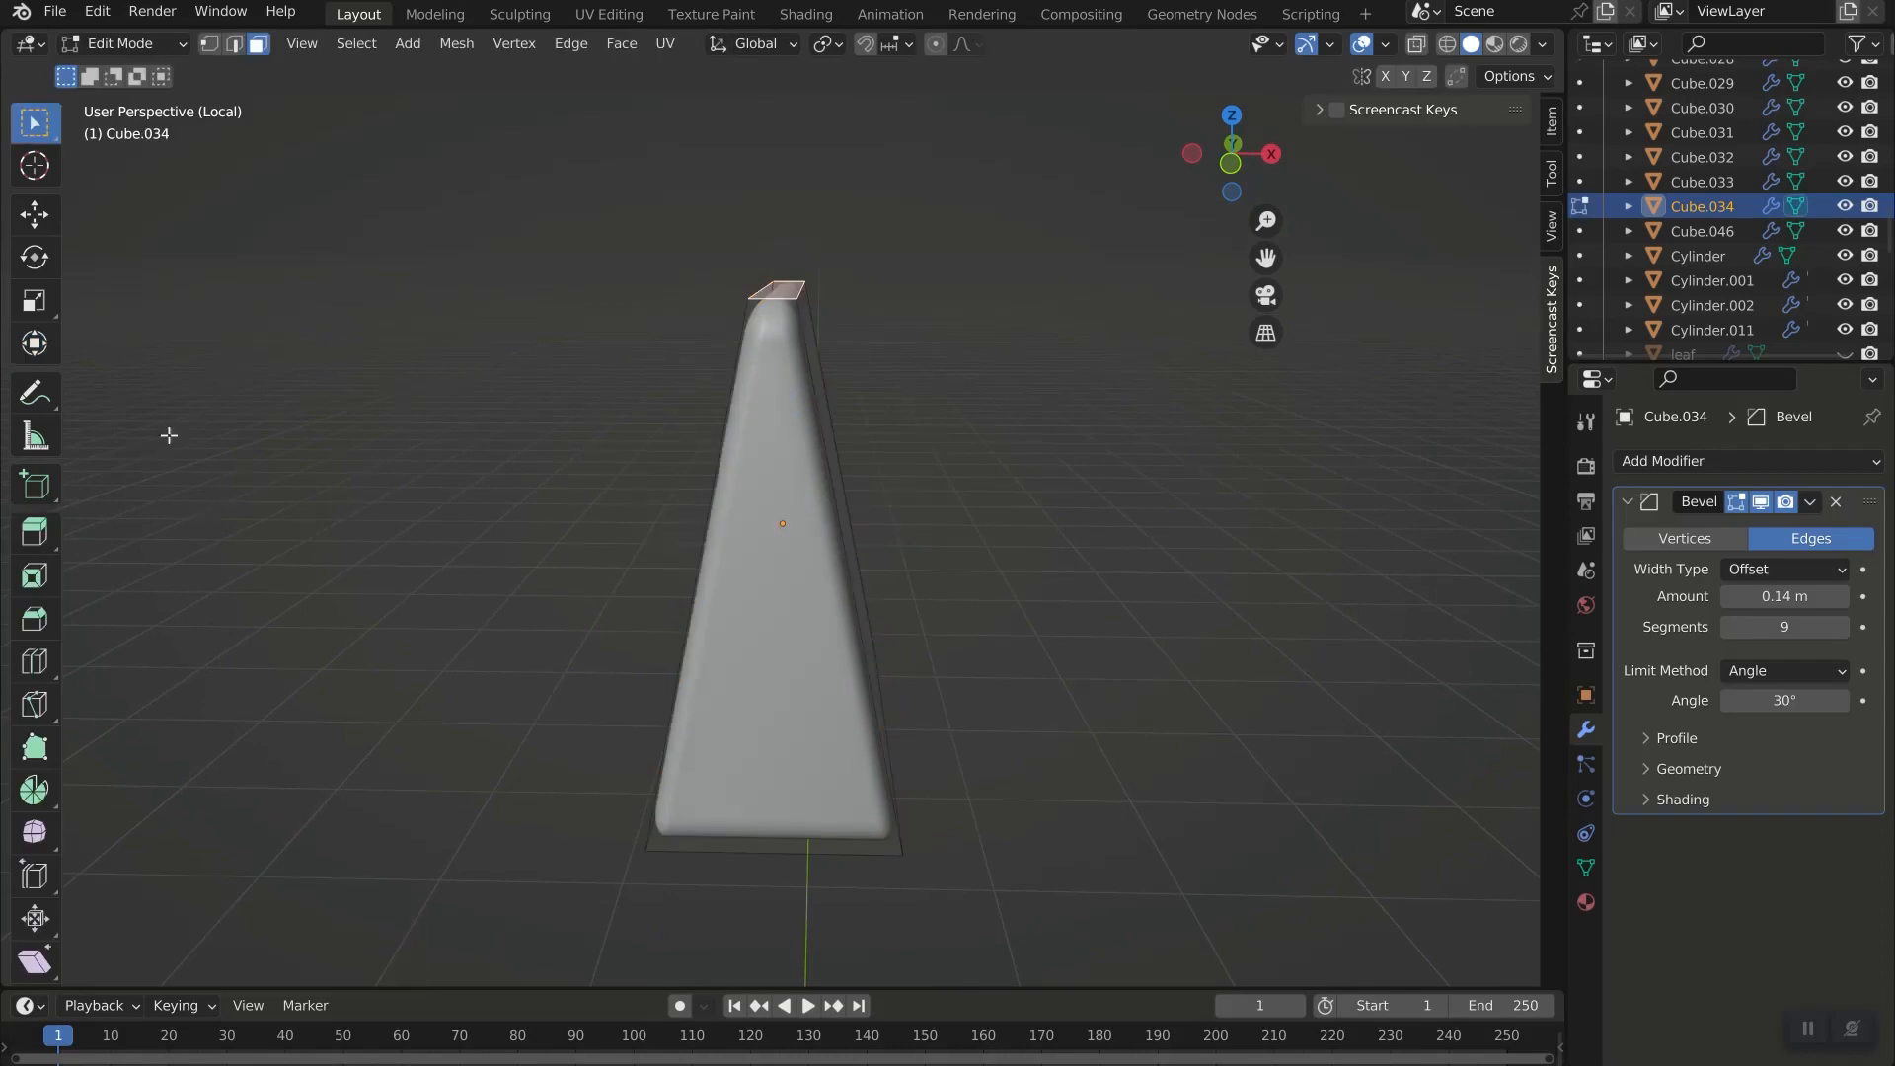
pyautogui.moveTo(699, 645); pyautogui.dragTo(893, 610, button='middle')
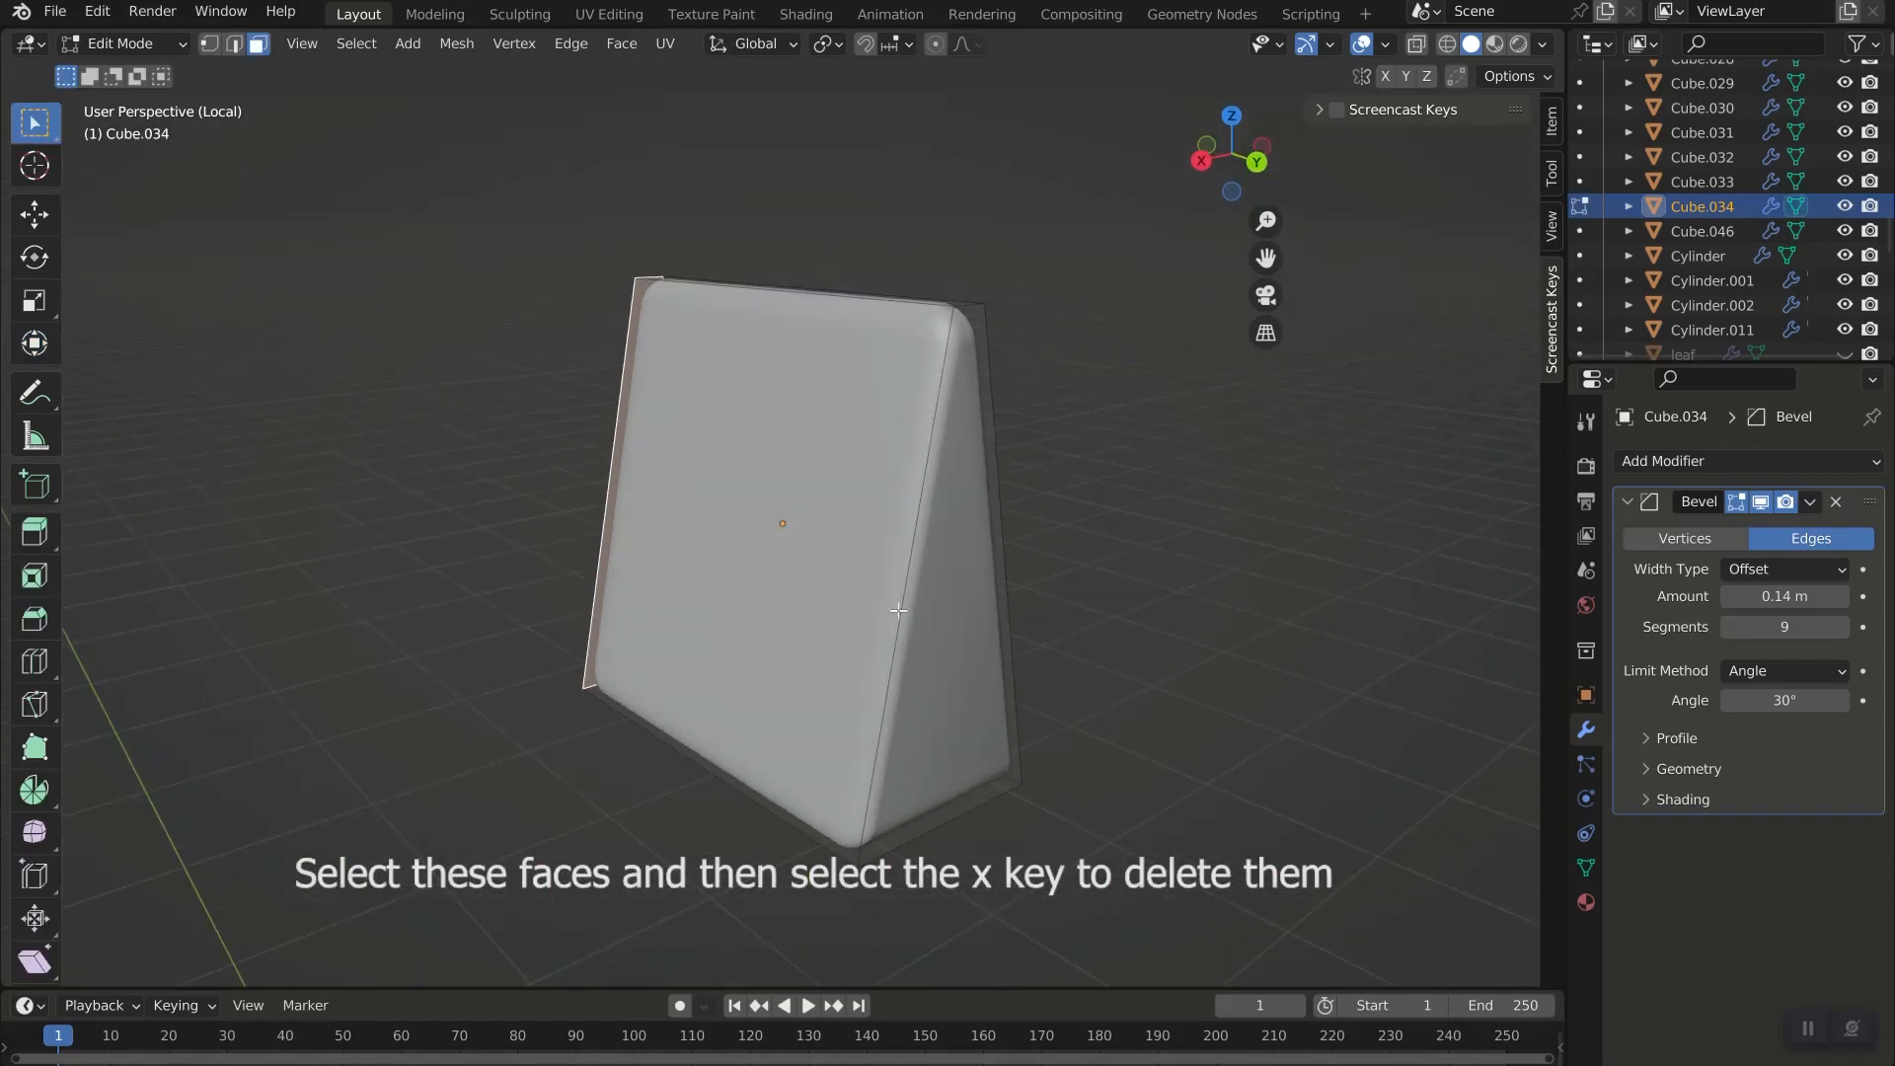
pyautogui.keyDown('shift'); pyautogui.click(944, 623); pyautogui.keyUp('shift')
pyautogui.press('x')
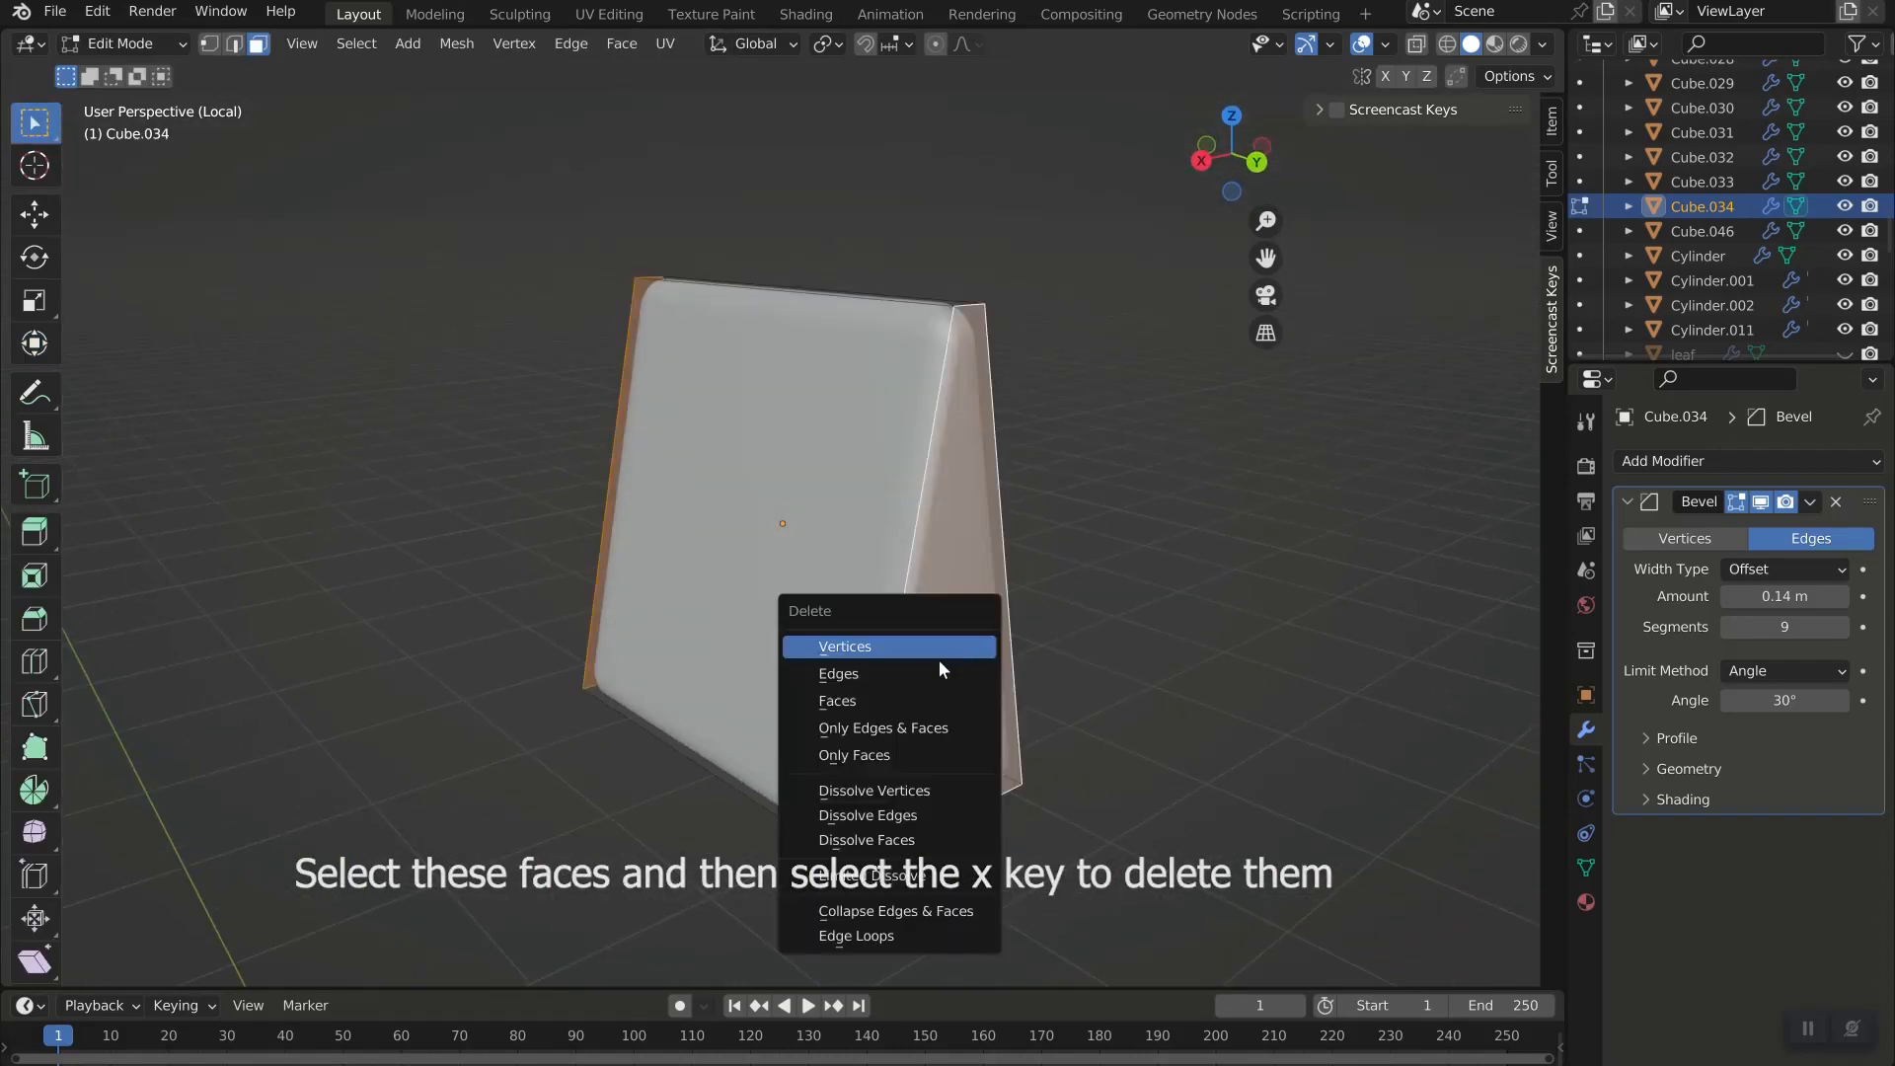
pyautogui.click(892, 700)
pyautogui.moveTo(892, 700); pyautogui.dragTo(1086, 677, button='middle')
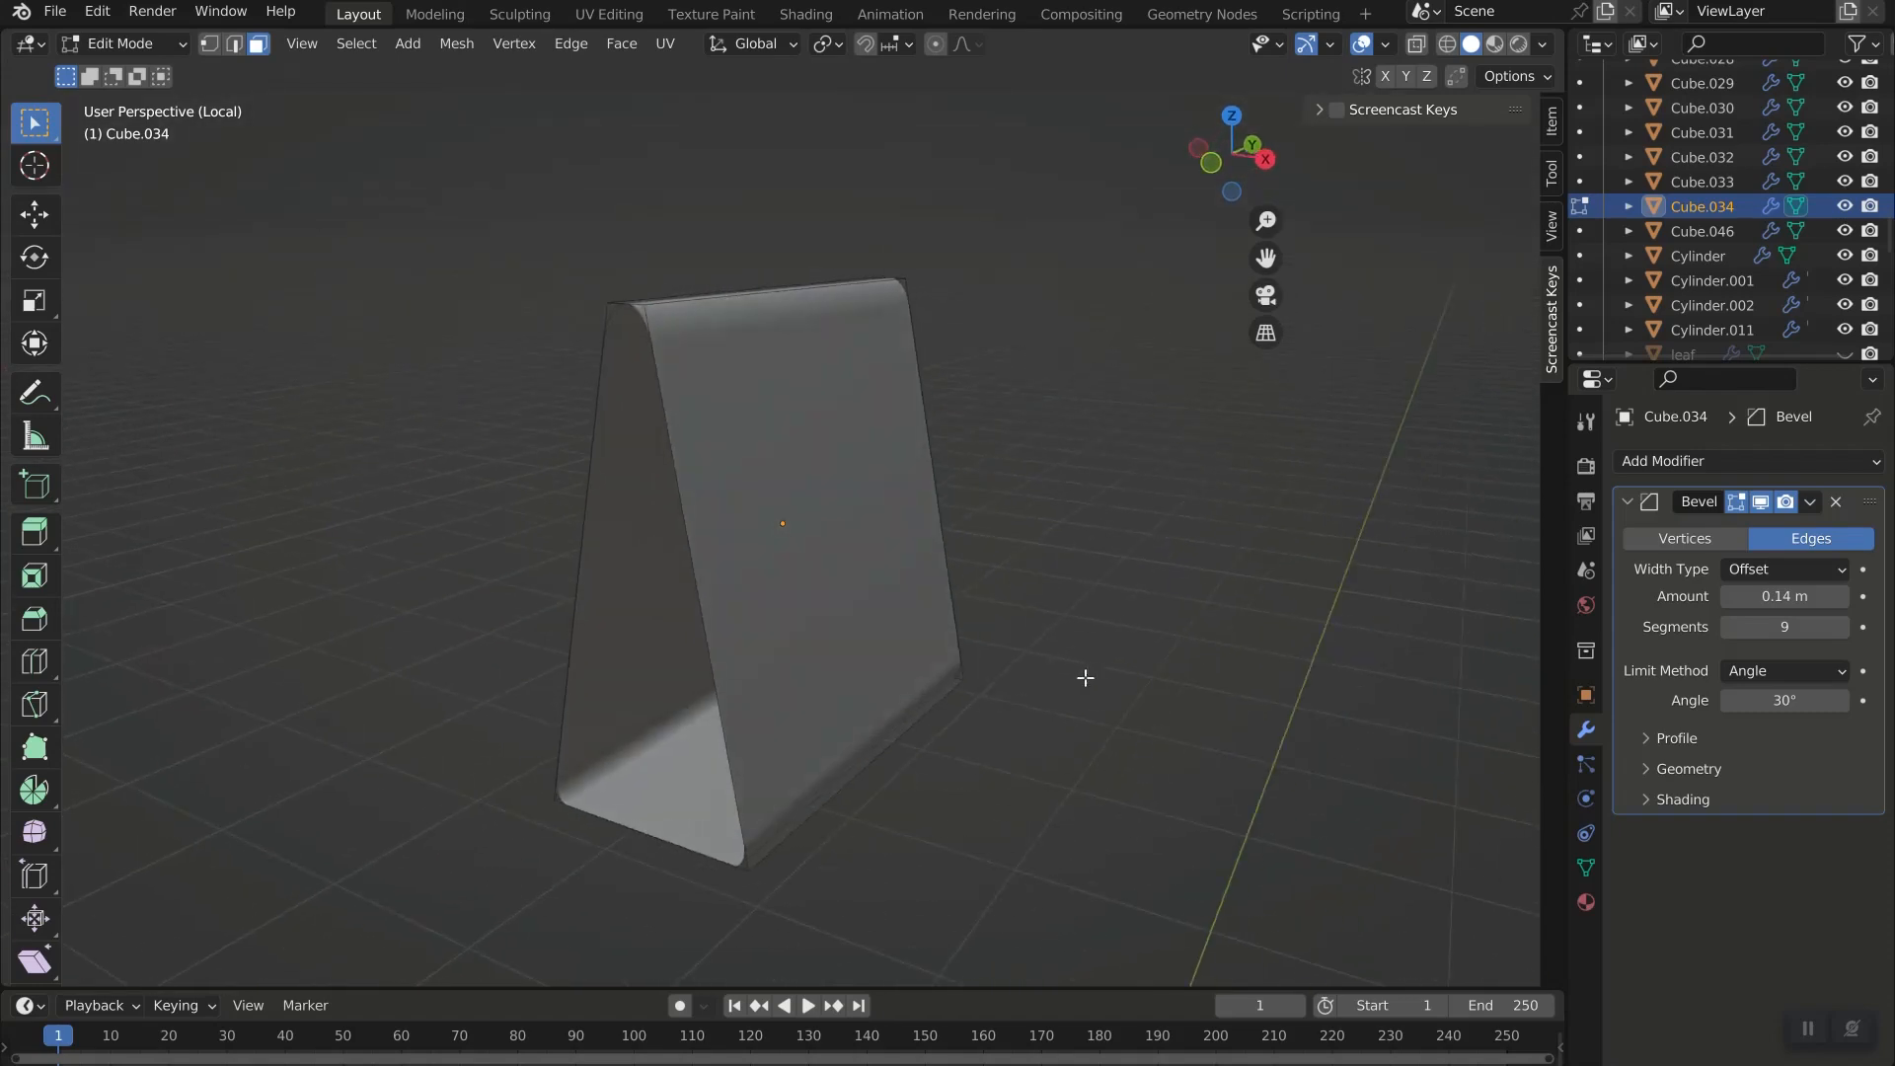
# Add a Solidify modifier to the open shell and increase its thickness above 0.01 m.
pyautogui.click(1729, 496)
pyautogui.click(1668, 461)
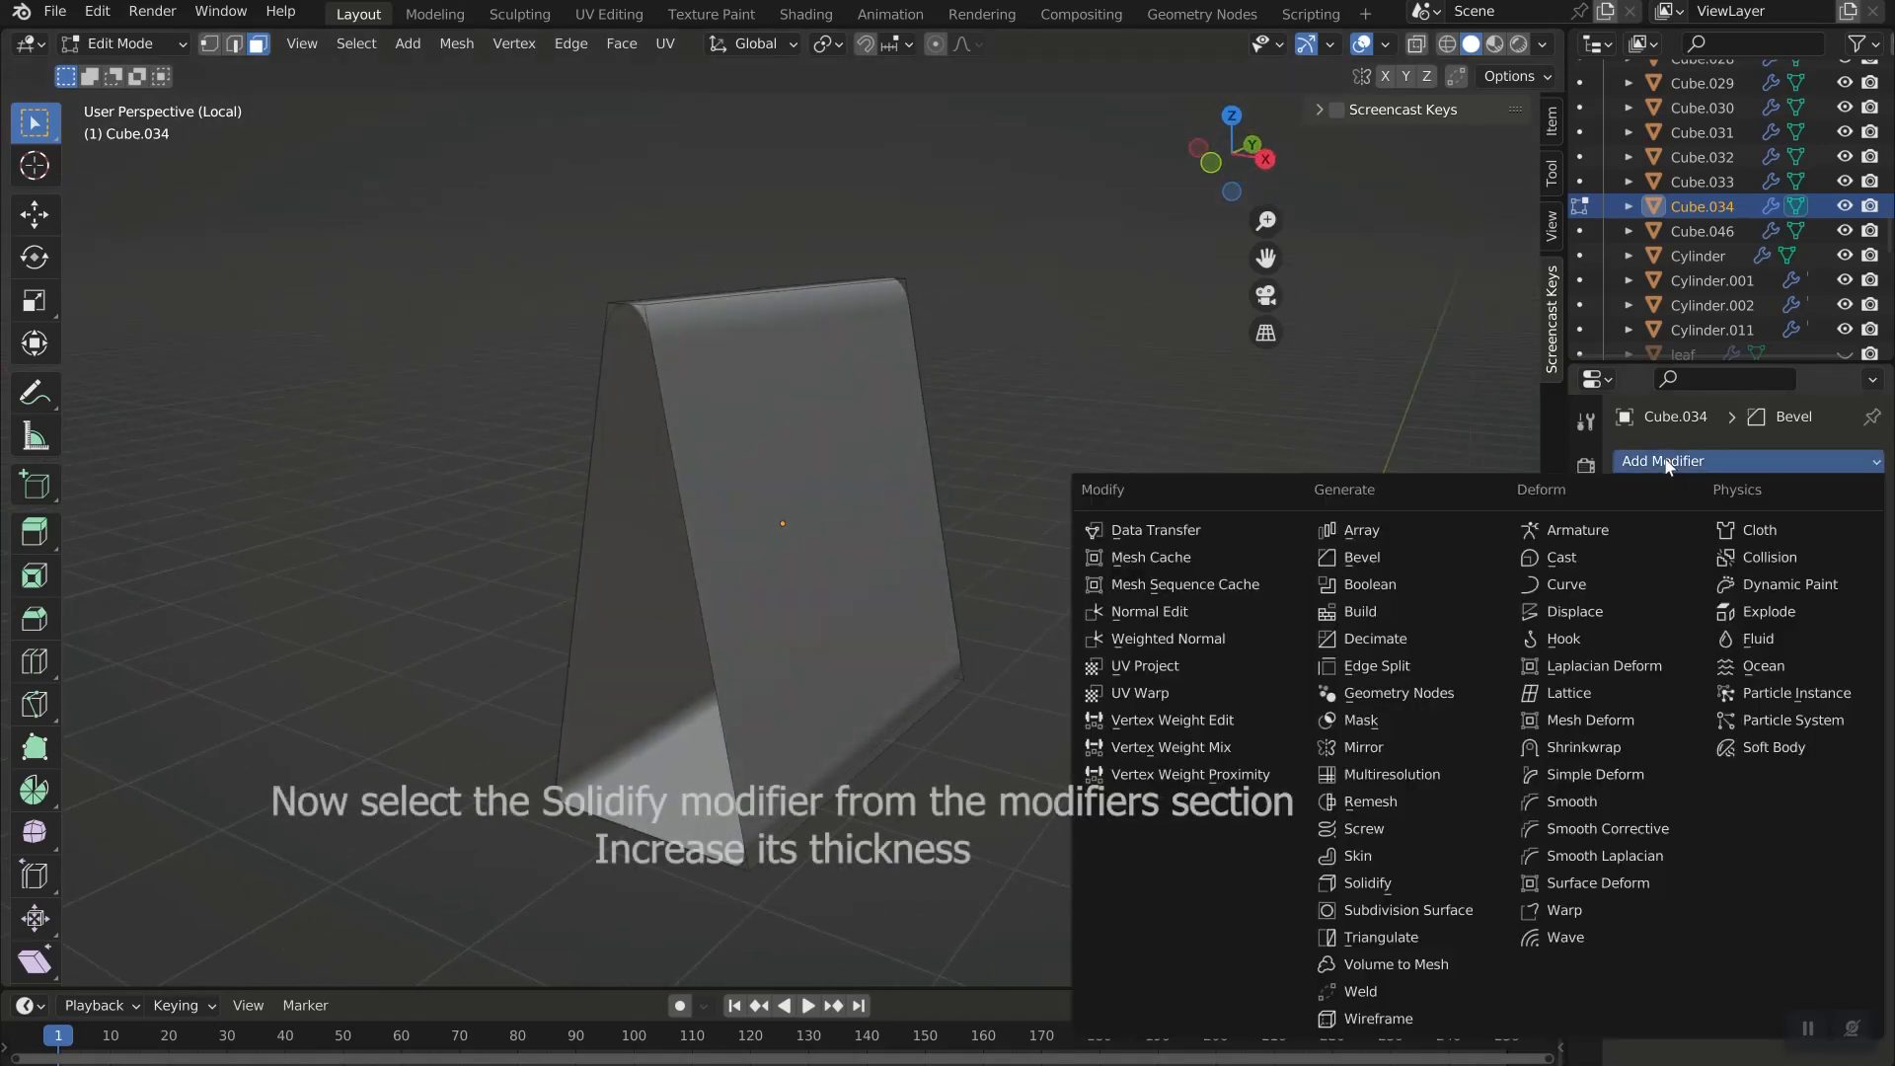
pyautogui.click(1399, 880)
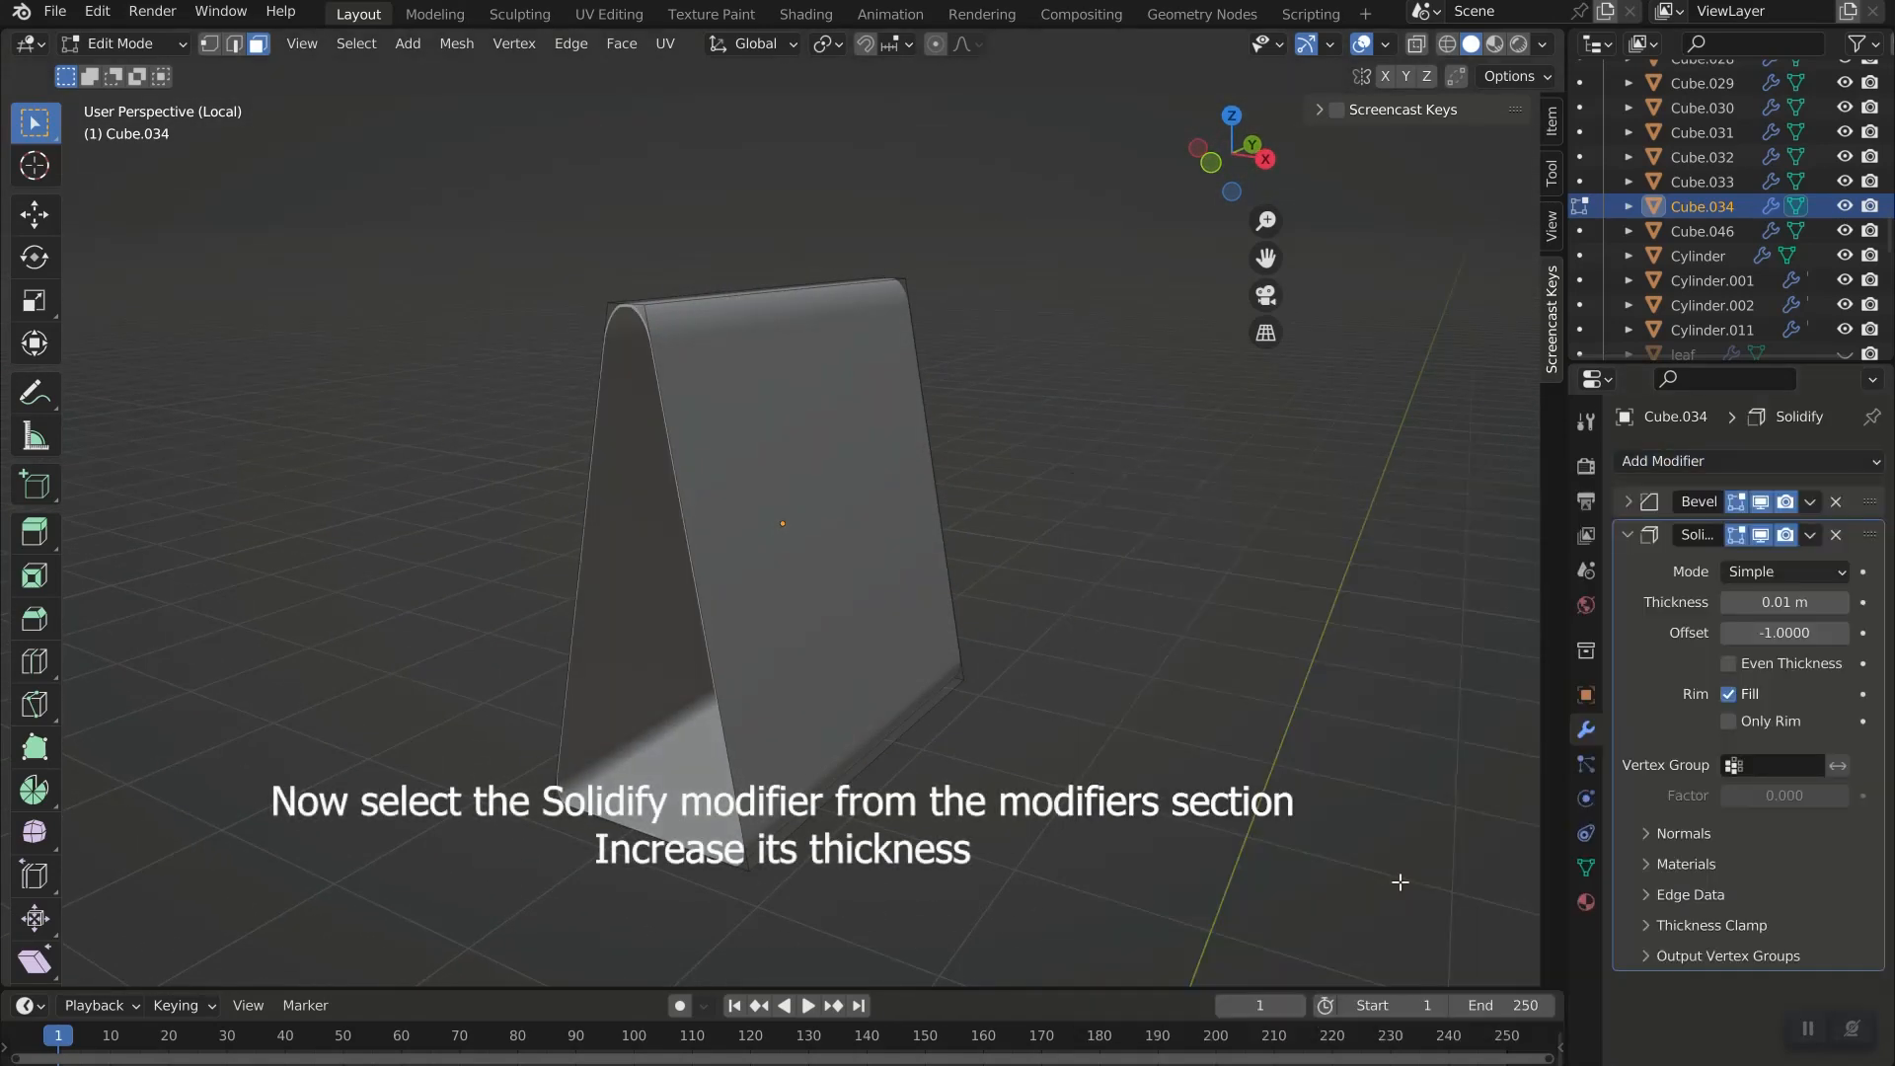
pyautogui.click(1844, 601)
pyautogui.click(1844, 601)
pyautogui.click(1844, 601)
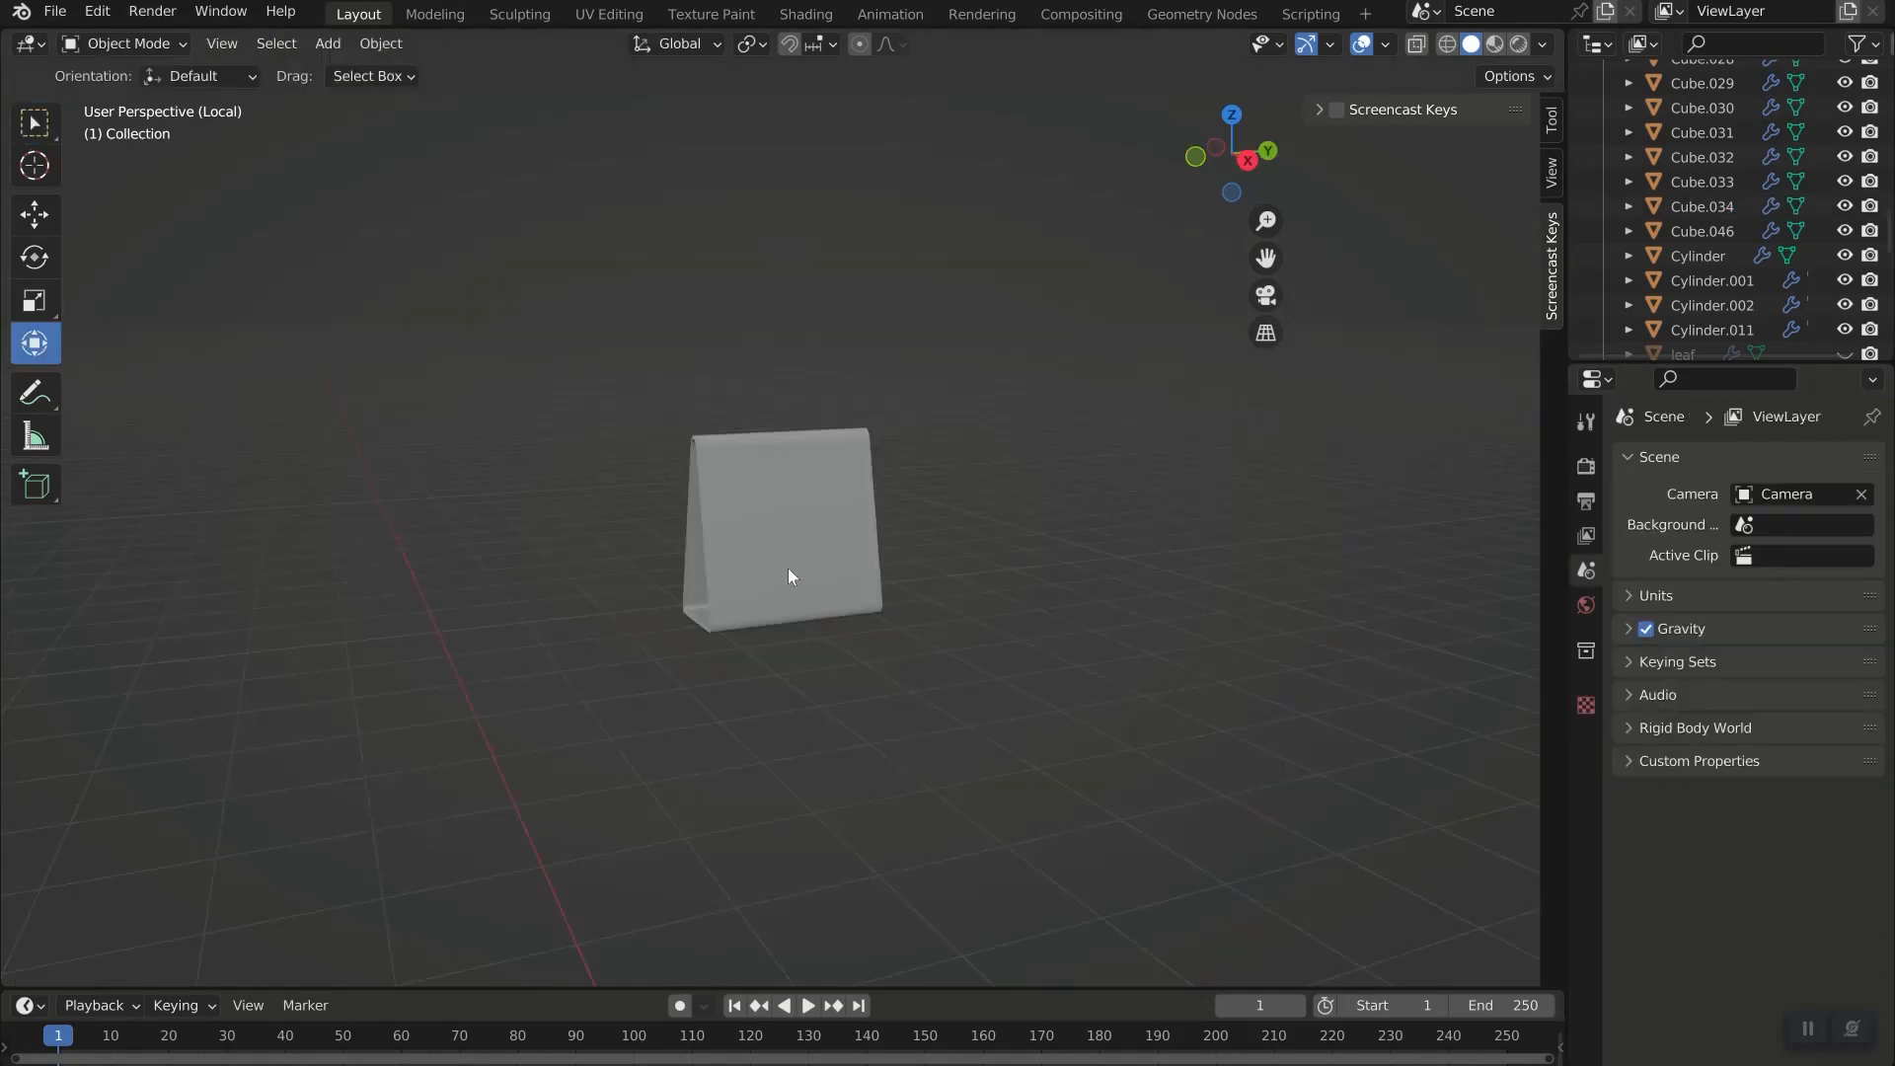
# Add a cube to the scene in Object Mode and scale it uniformly to about 0.64.
pyautogui.hotkey('shift', 'a')
pyautogui.click(963, 57)
pyautogui.press('s')
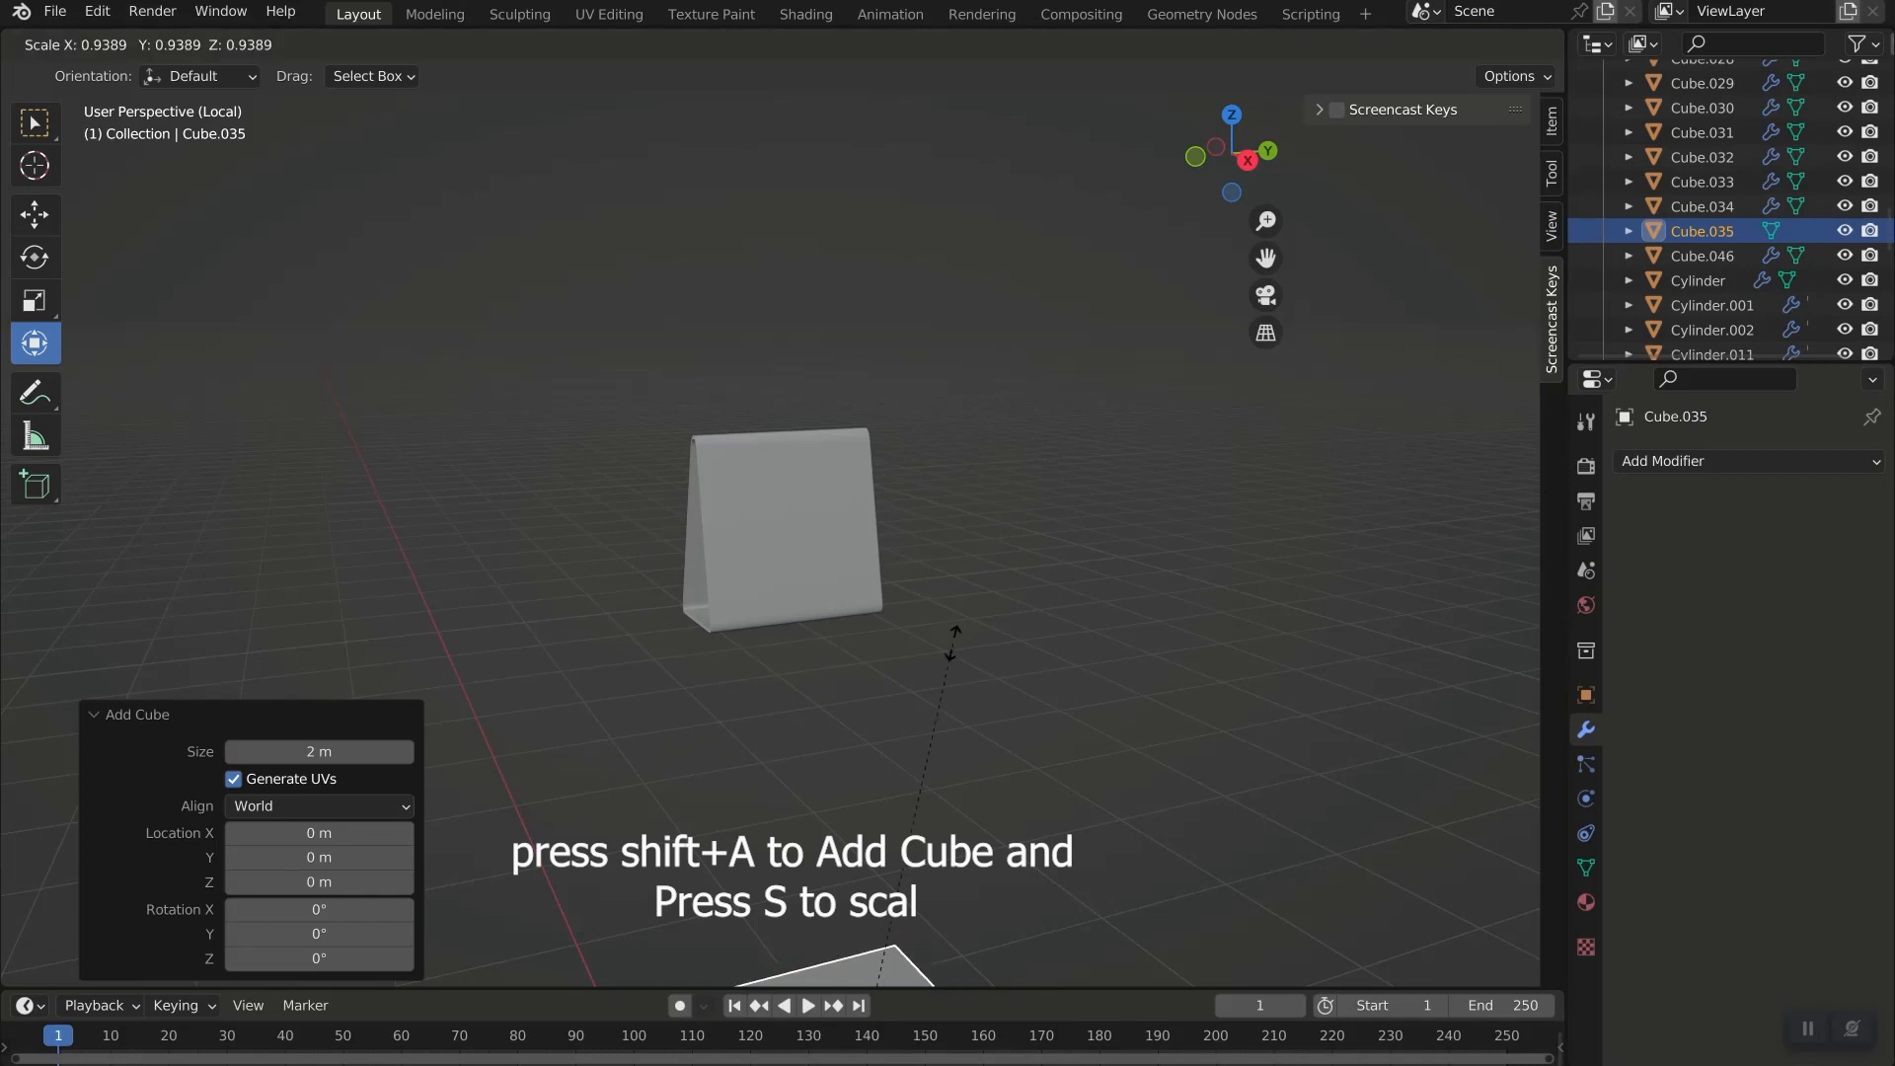
pyautogui.click(865, 888)
# Move the new cube up about 2.64 m, scale it to about 0.11, and raise it another 0.49 m into the stand.
pyautogui.press('g')
pyautogui.press('z')
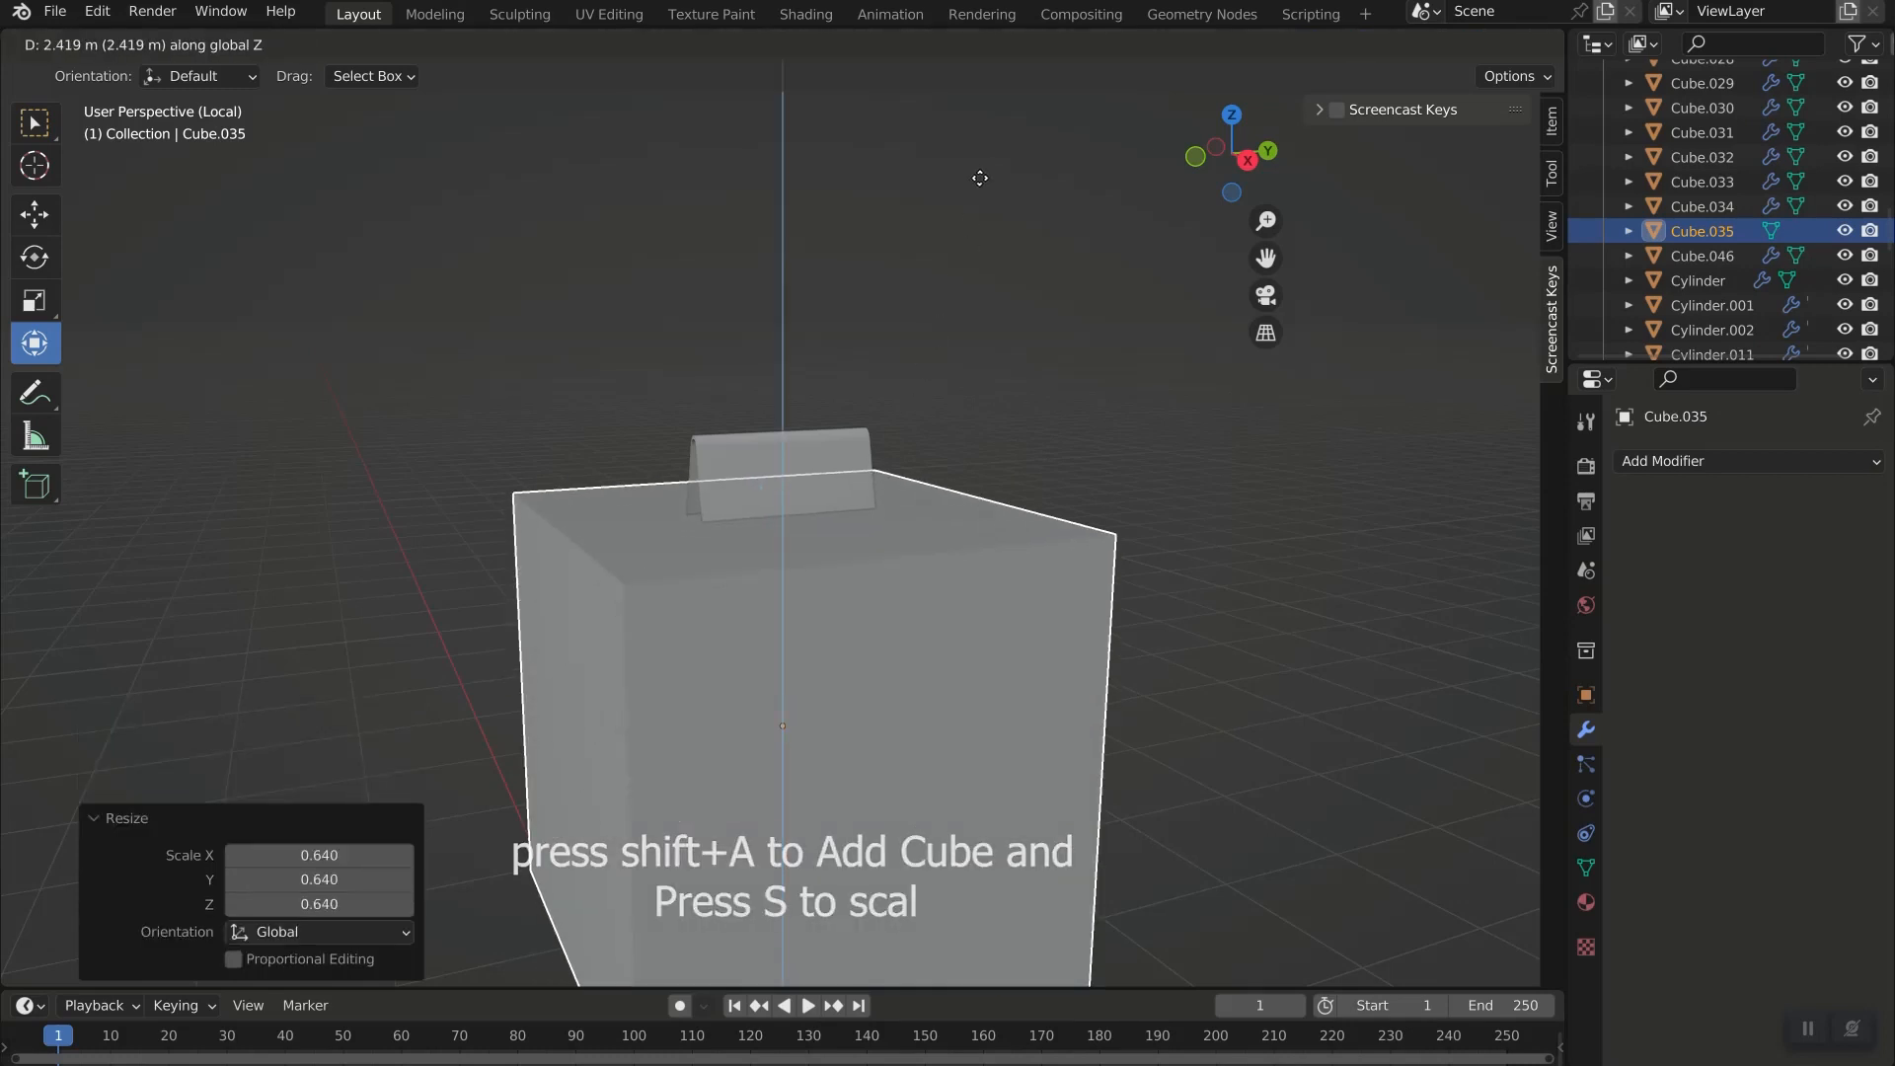
pyautogui.click(982, 105)
pyautogui.press('s')
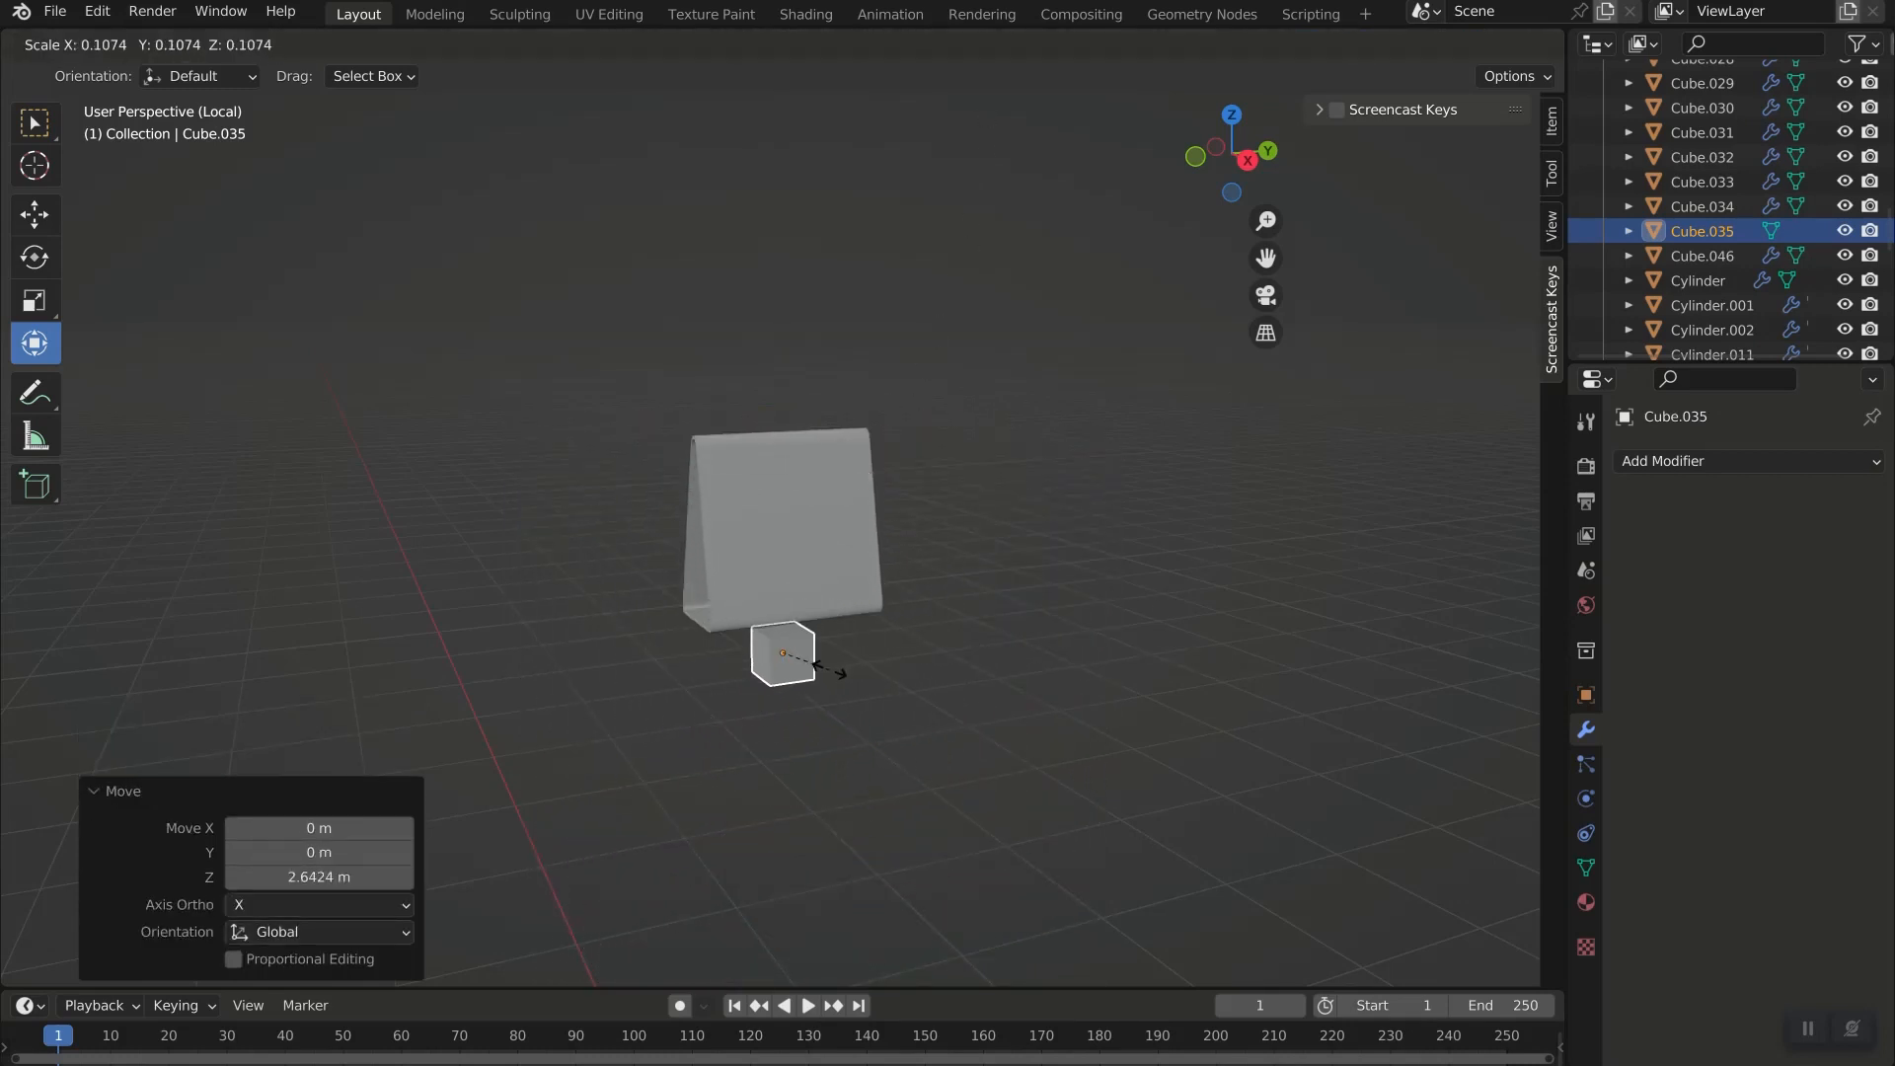
pyautogui.click(837, 670)
pyautogui.moveTo(783, 520); pyautogui.dragTo(766, 340)
pyautogui.moveTo(765, 562); pyautogui.dragTo(926, 517, button='middle')
pyautogui.scroll(8, 925, 517)
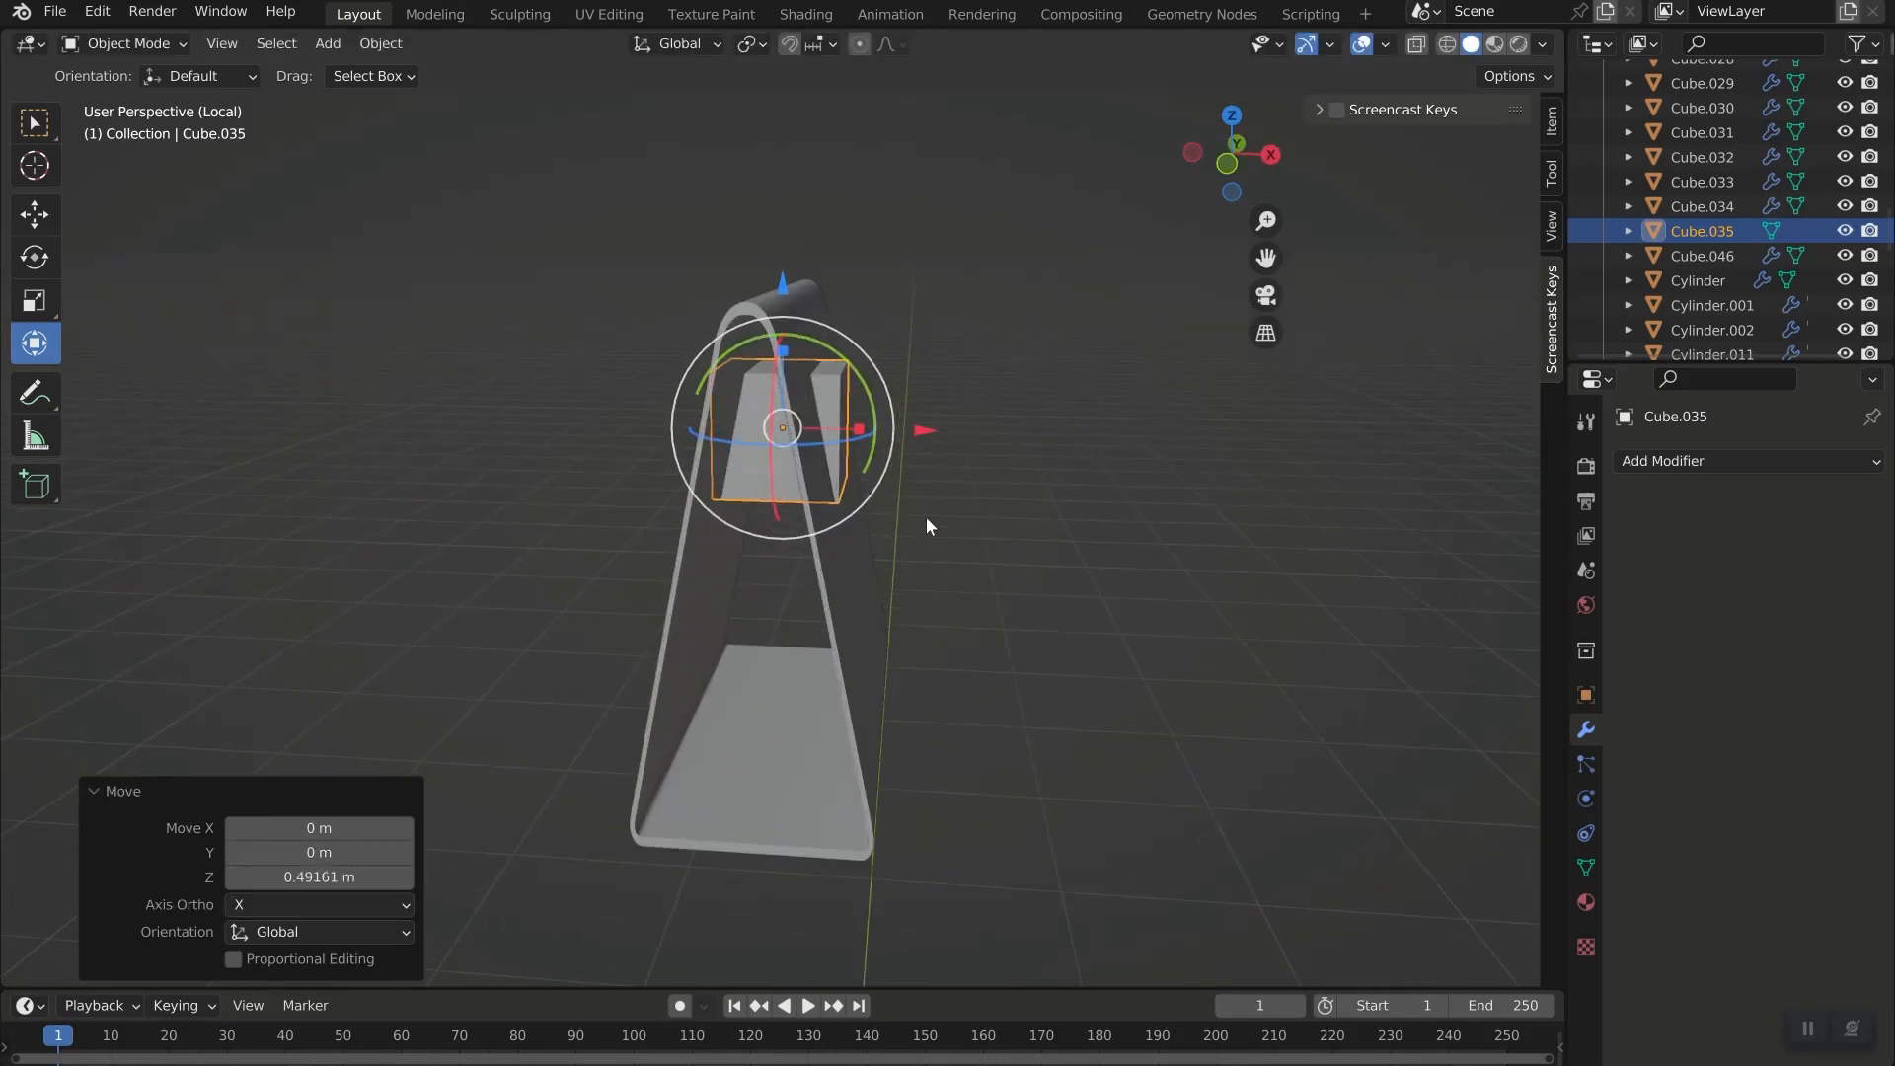
# Resize the small cube, move it along X to the stand's sloped face, and flatten it along X to about 0.375.
pyautogui.press('s')
pyautogui.click(955, 551)
pyautogui.moveTo(917, 361); pyautogui.dragTo(1045, 339)
pyautogui.moveTo(1214, 592); pyautogui.dragTo(1036, 620, button='middle')
pyautogui.press('s')
pyautogui.press('x')
pyautogui.click(897, 525)
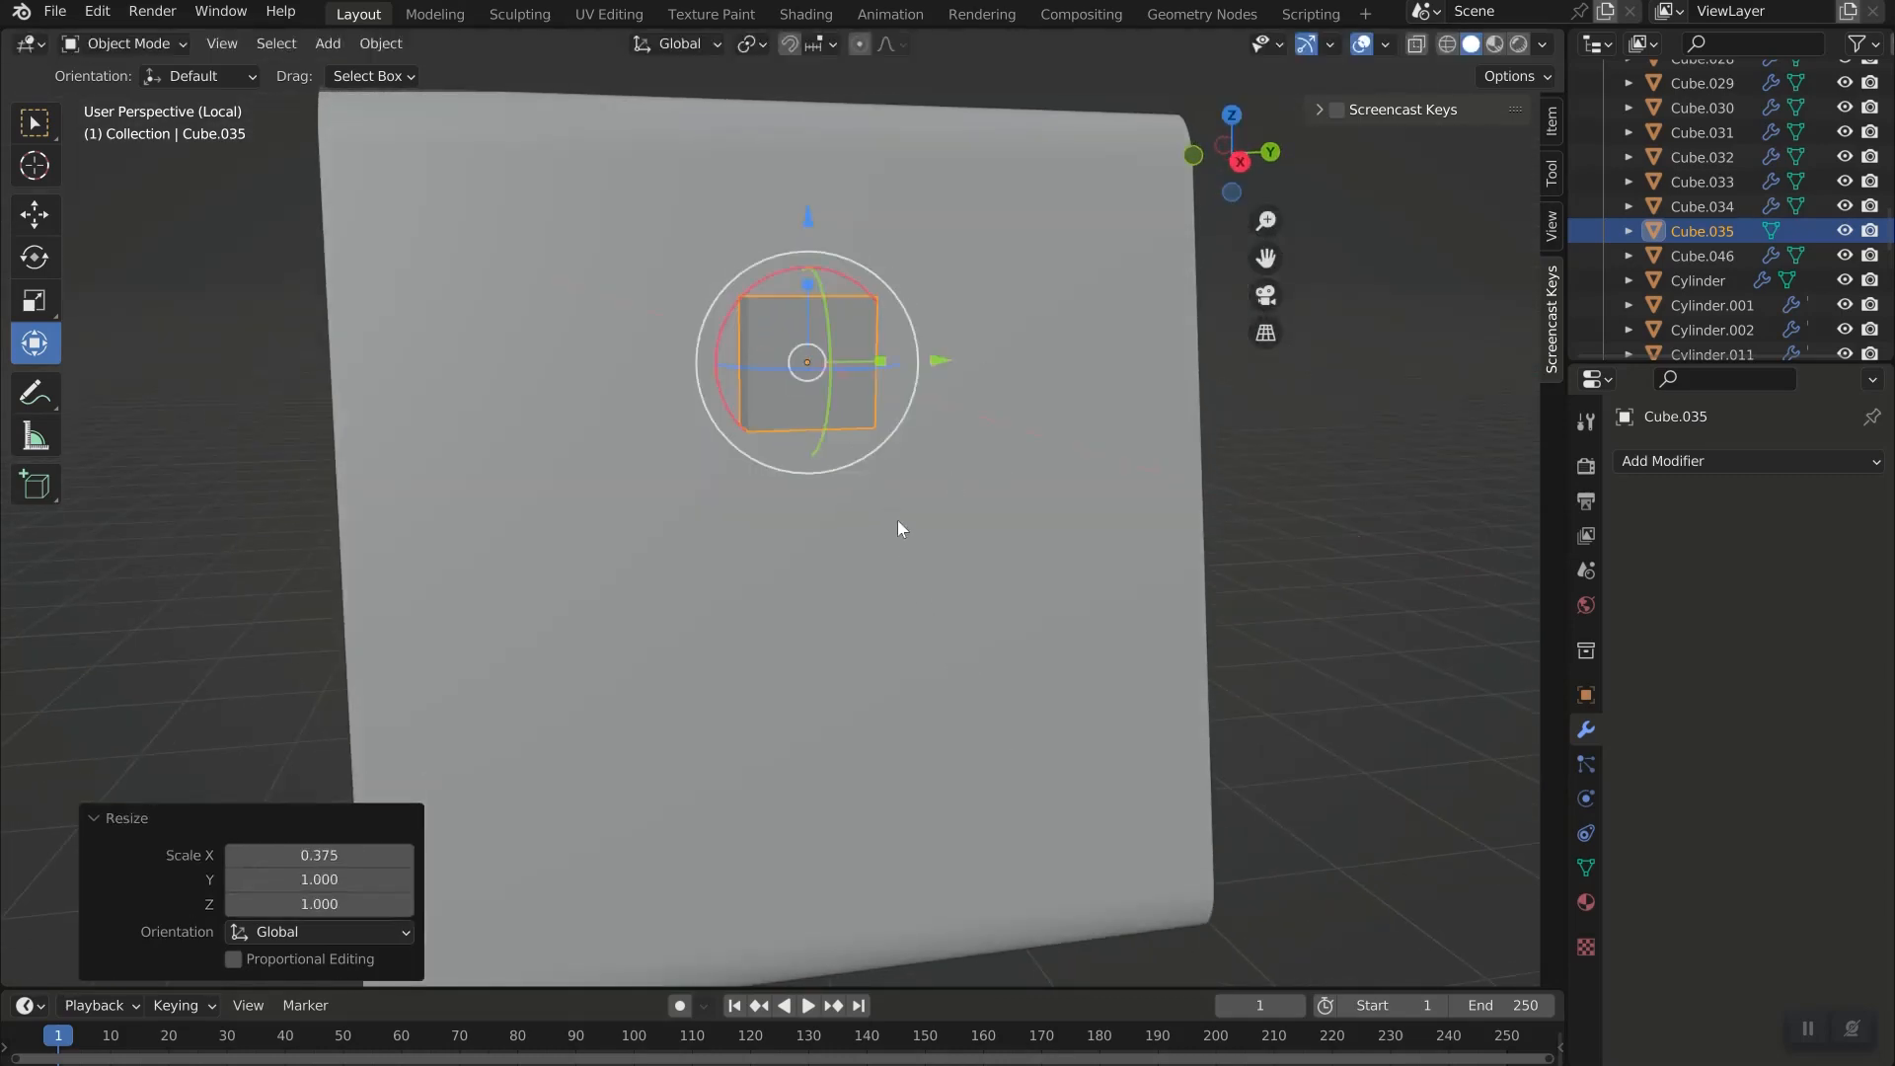
# Add a Bevel modifier to the small cube with an amount of 0.3 m and 11 segments.
pyautogui.click(1731, 460)
pyautogui.click(1362, 557)
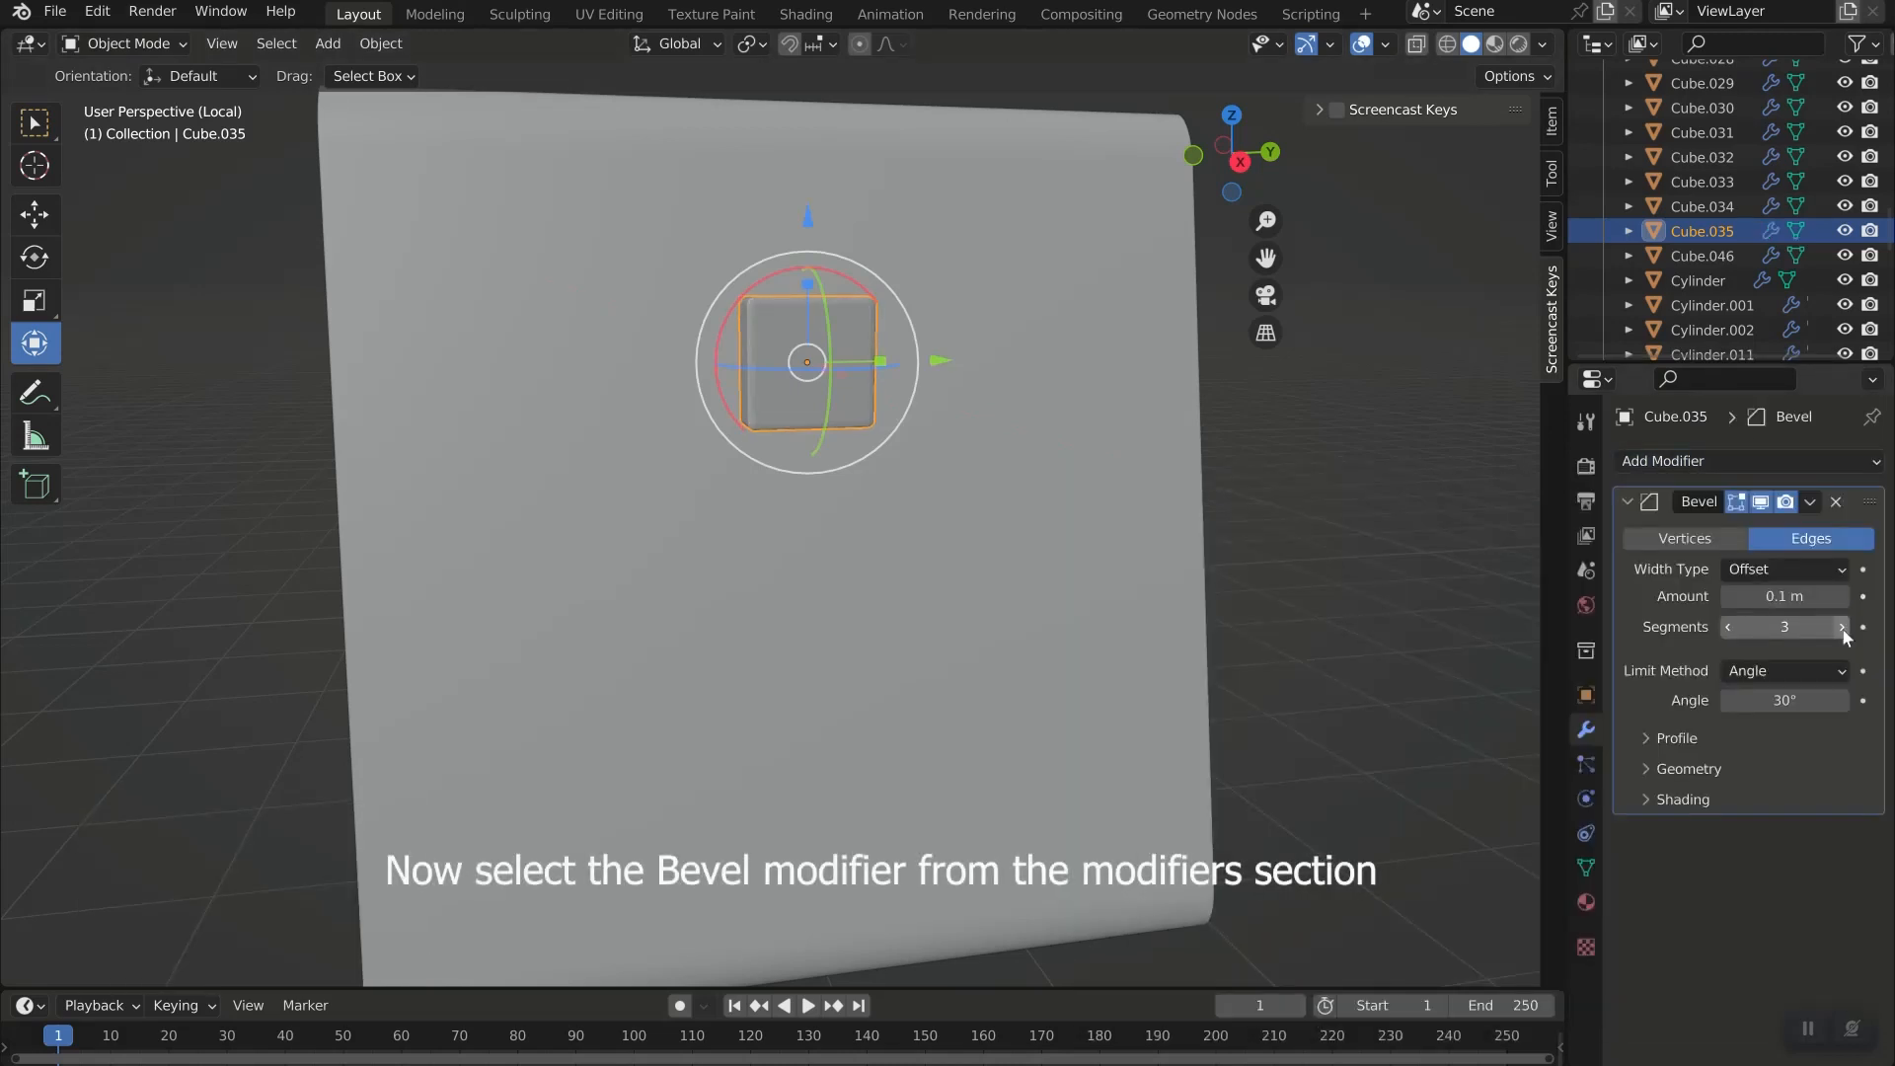
pyautogui.moveTo(1784, 596); pyautogui.dragTo(1841, 598)
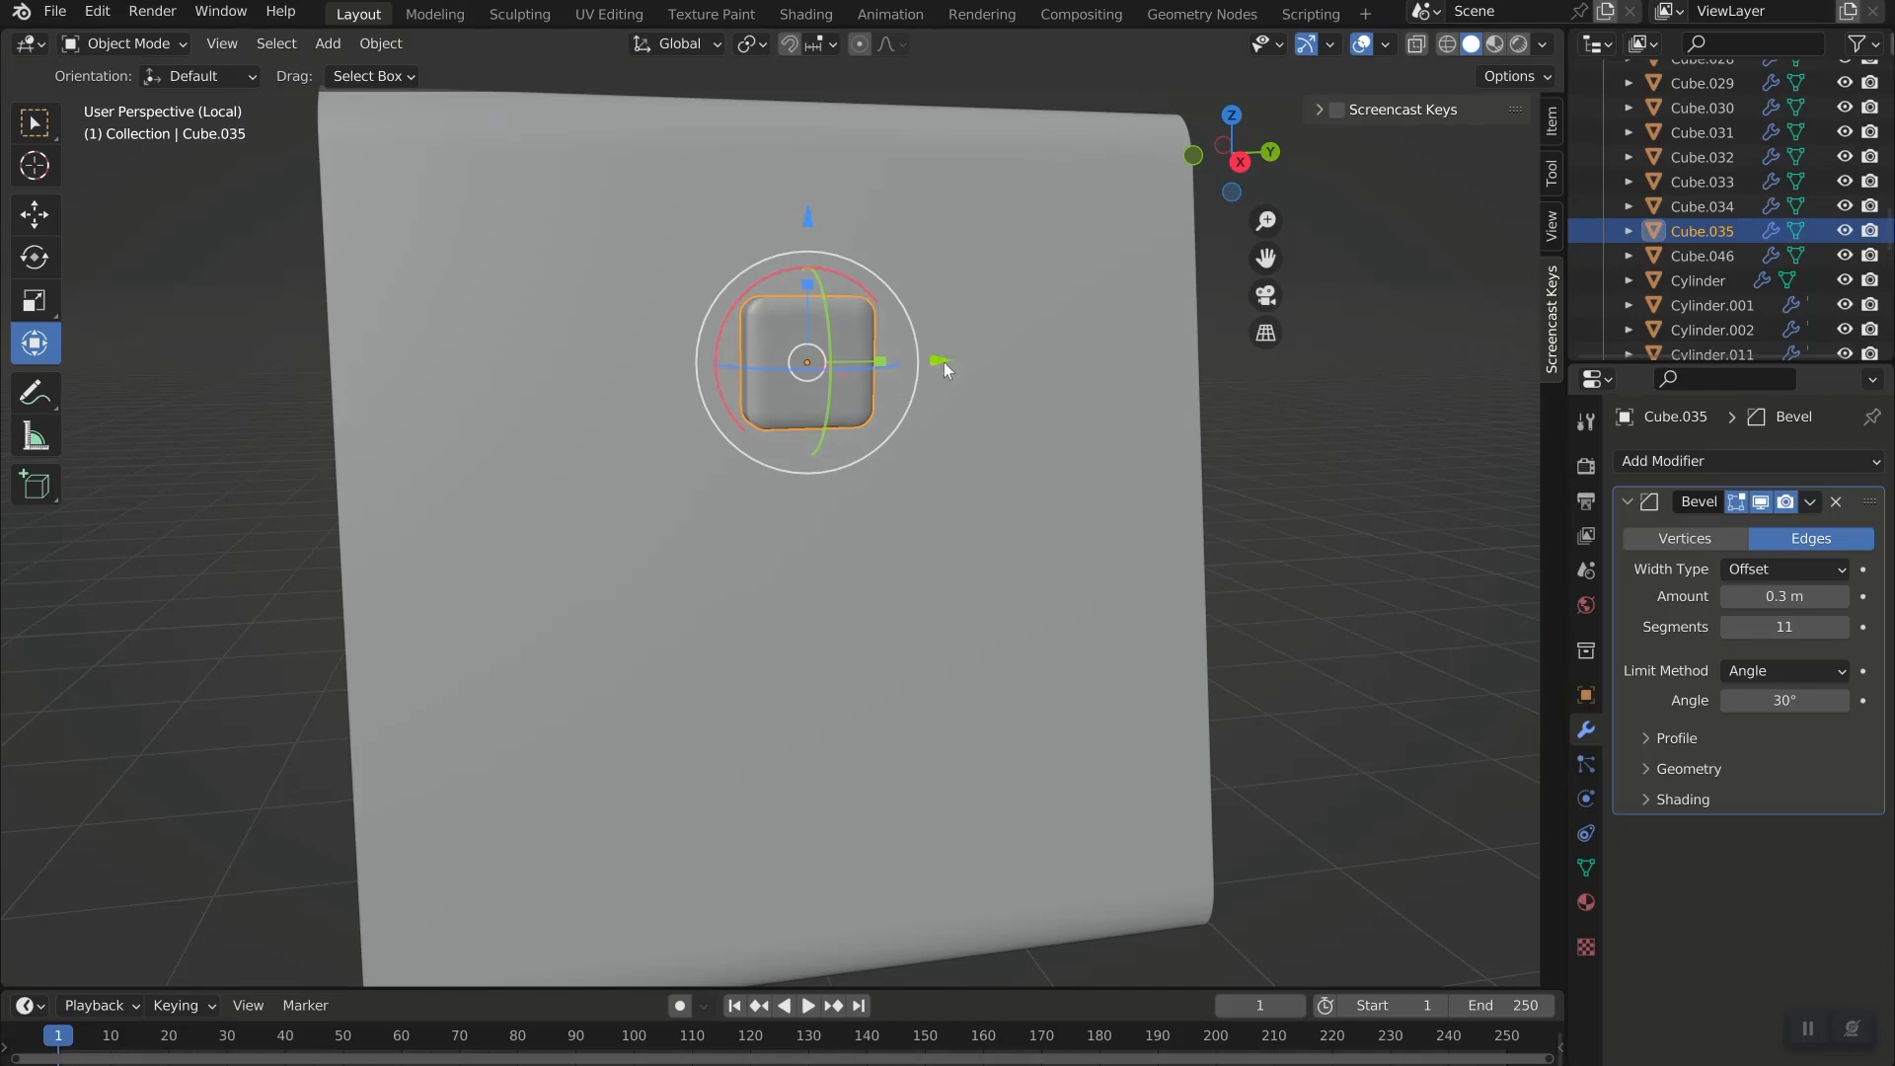
# Move the rounded tile along Y toward the panel's side and position it against the upper sloped face in front view.
pyautogui.moveTo(944, 363); pyautogui.dragTo(600, 442)
pyautogui.press('KP_1')
pyautogui.moveTo(920, 286); pyautogui.dragTo(897, 422)
pyautogui.moveTo(881, 216); pyautogui.dragTo(885, 156)
pyautogui.moveTo(1016, 289); pyautogui.dragTo(987, 288)
# Rescale the tile along X, resize it uniformly, and nudge it about -0.0097 m along Y.
pyautogui.press('s')
pyautogui.press('x')
pyautogui.click(998, 454)
pyautogui.moveTo(1143, 493); pyautogui.dragTo(930, 572, button='middle')
pyautogui.press('s')
pyautogui.click(972, 696)
pyautogui.moveTo(620, 319); pyautogui.dragTo(620, 320)
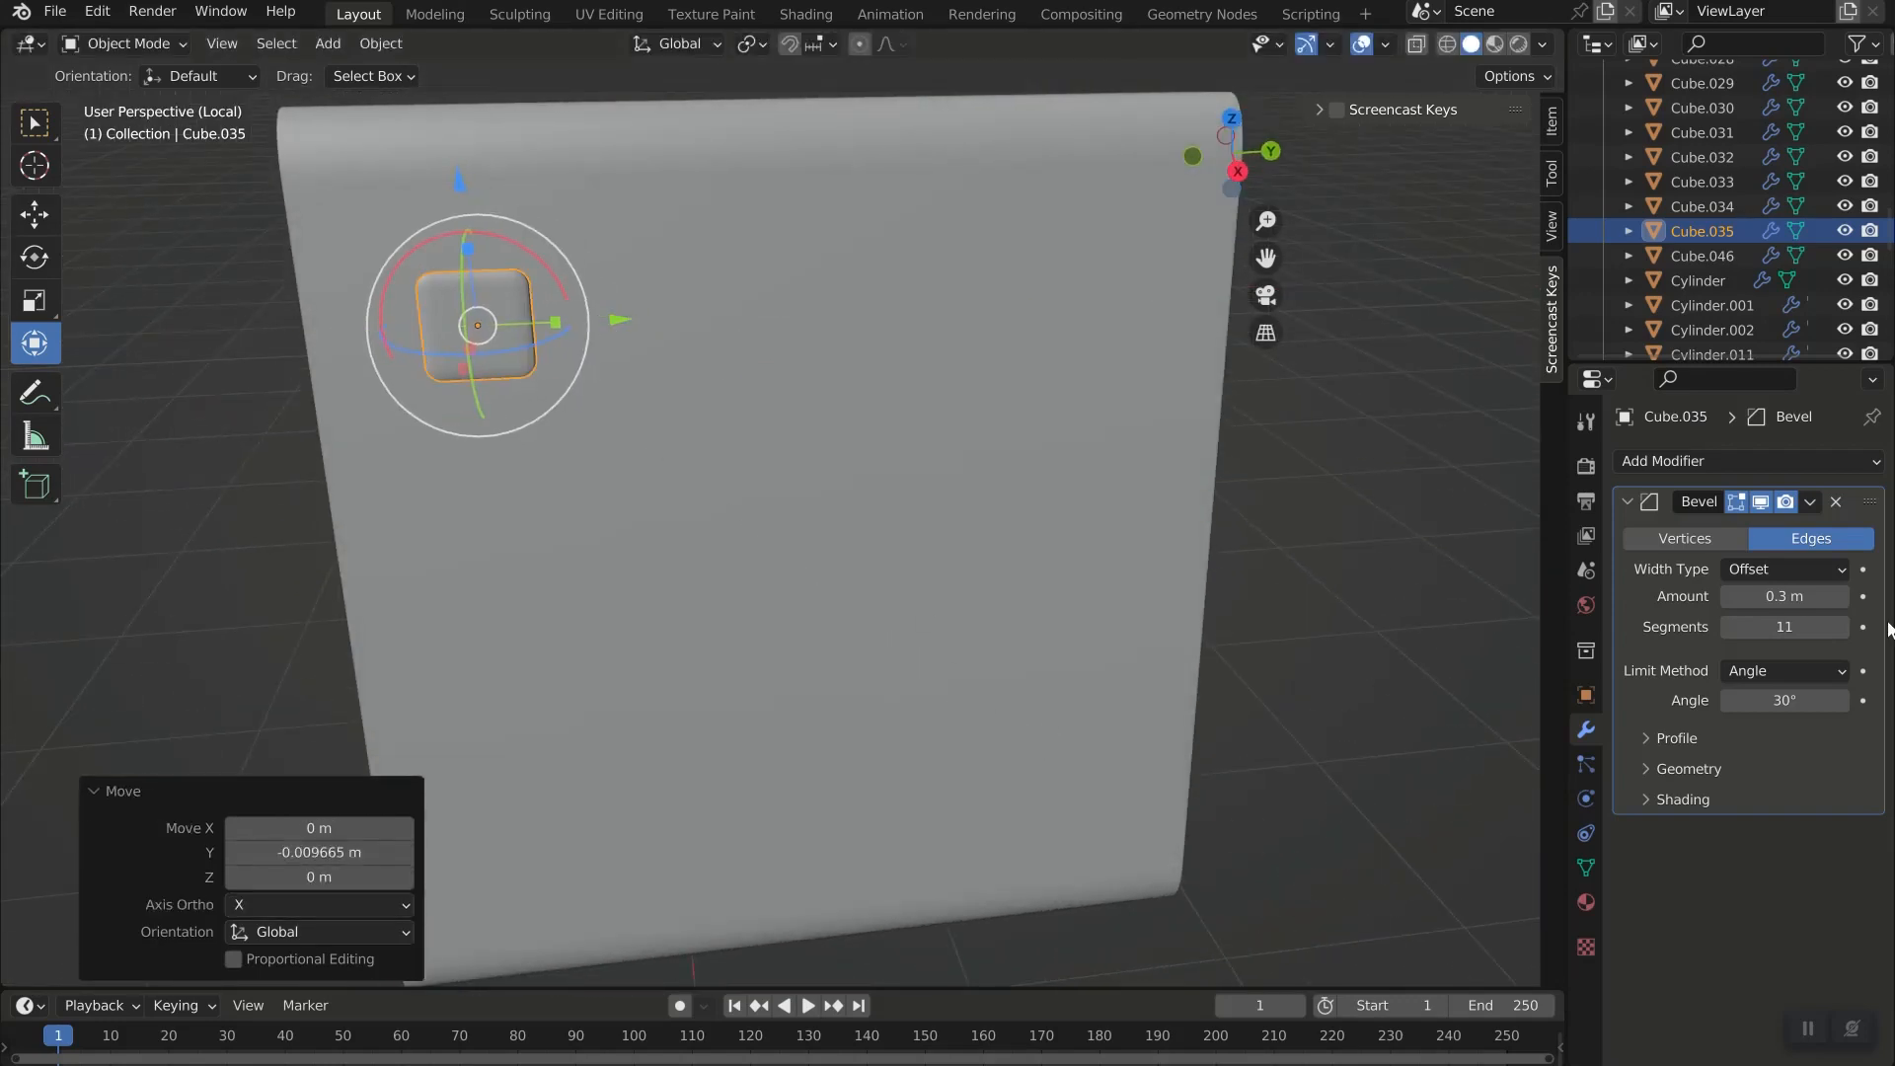
# Add an Array modifier to the tile with relative offset factors of 0 in X and 1.2 in Y.
pyautogui.click(1699, 467)
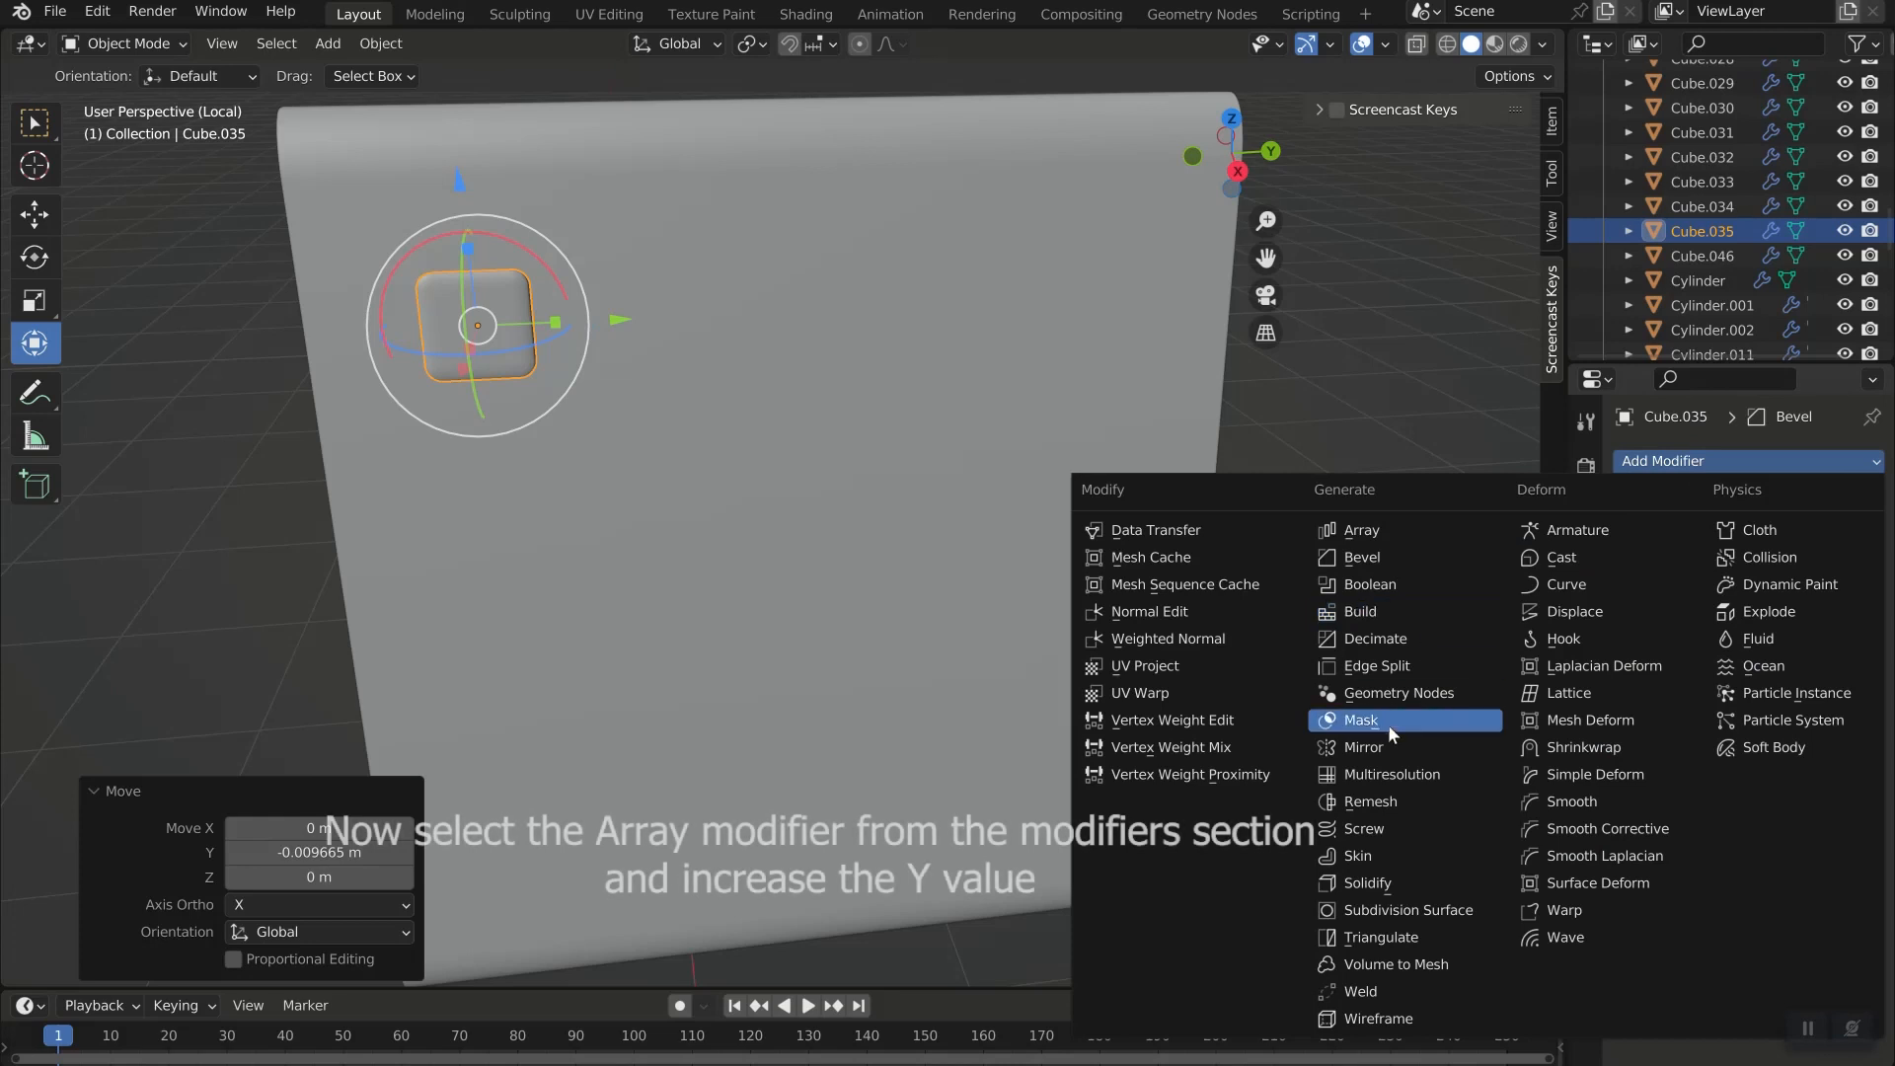
pyautogui.click(1370, 533)
pyautogui.scroll(-3, 1737, 888)
pyautogui.click(1839, 902)
pyautogui.click(1839, 902)
pyautogui.click(1839, 902)
pyautogui.click(1839, 902)
pyautogui.click(1840, 902)
pyautogui.click(1839, 901)
pyautogui.click(1840, 902)
pyautogui.click(1839, 902)
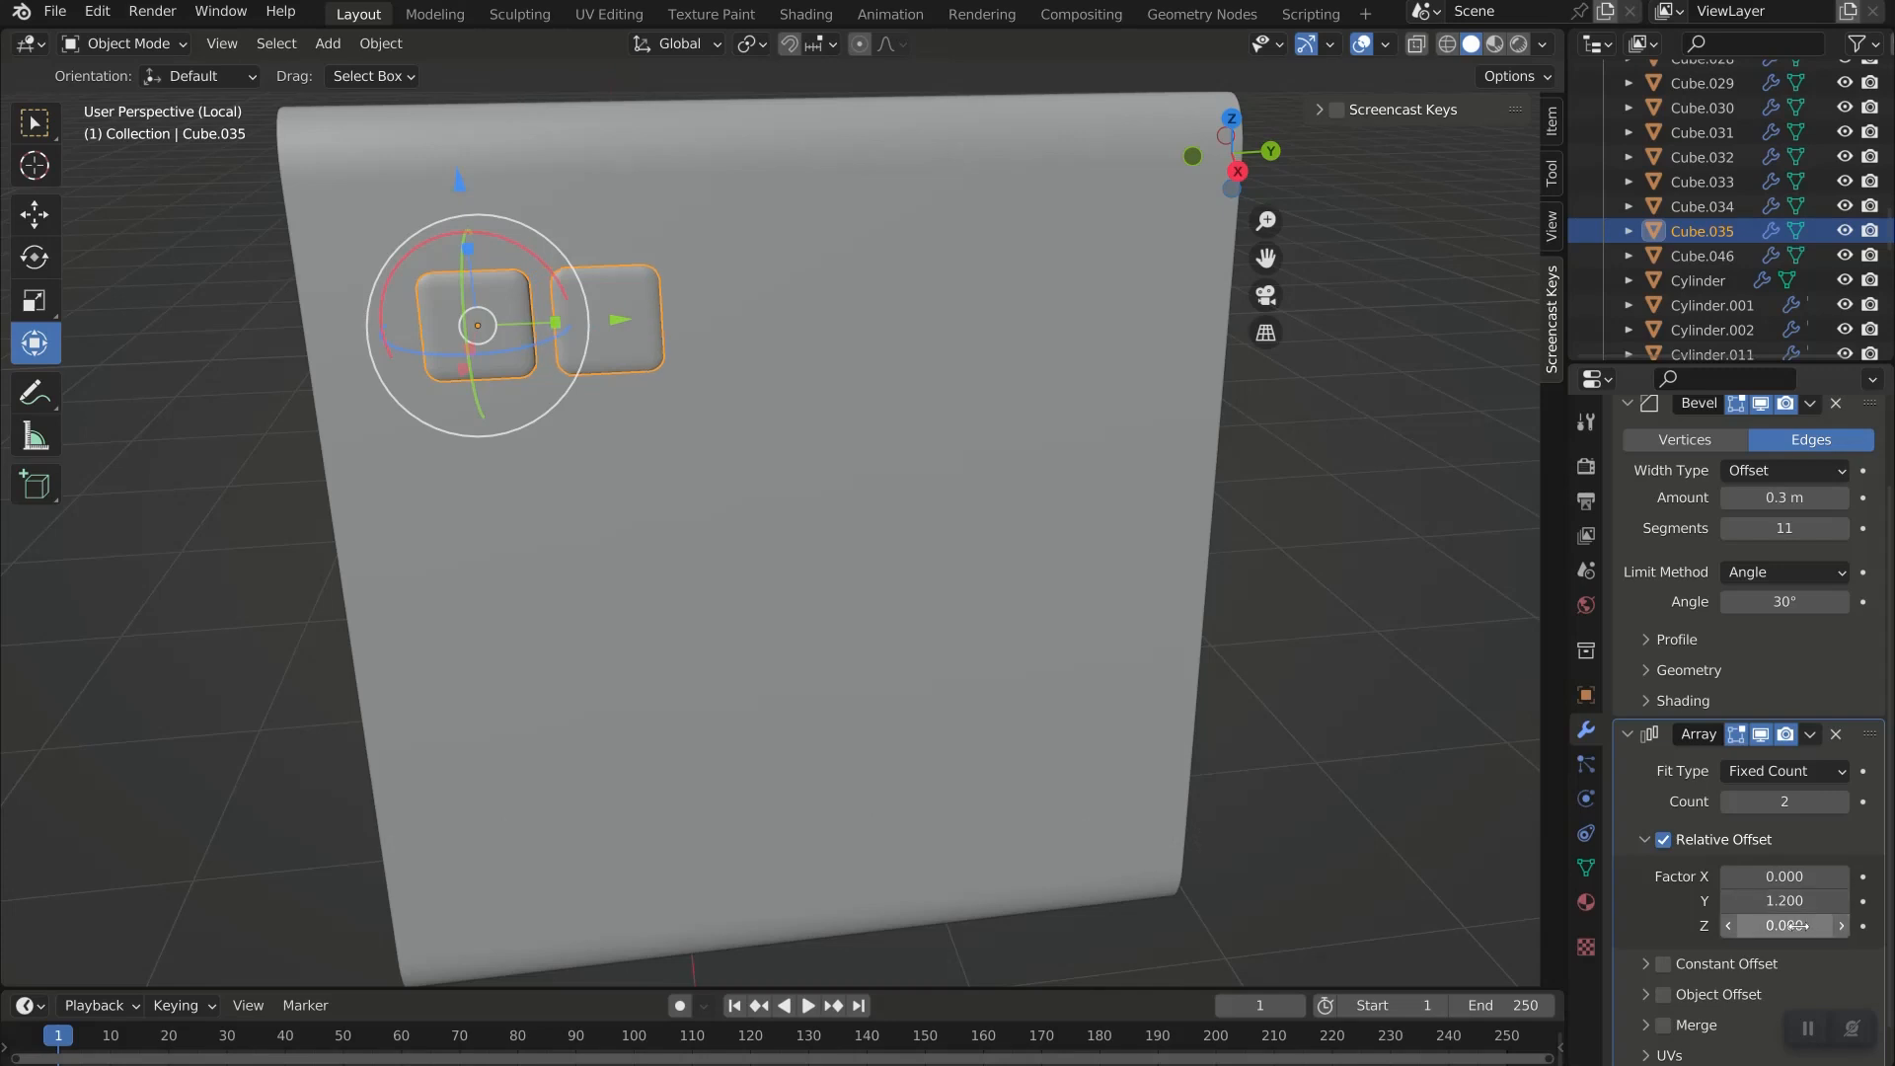
pyautogui.click(1842, 925)
pyautogui.click(1842, 926)
pyautogui.click(1842, 925)
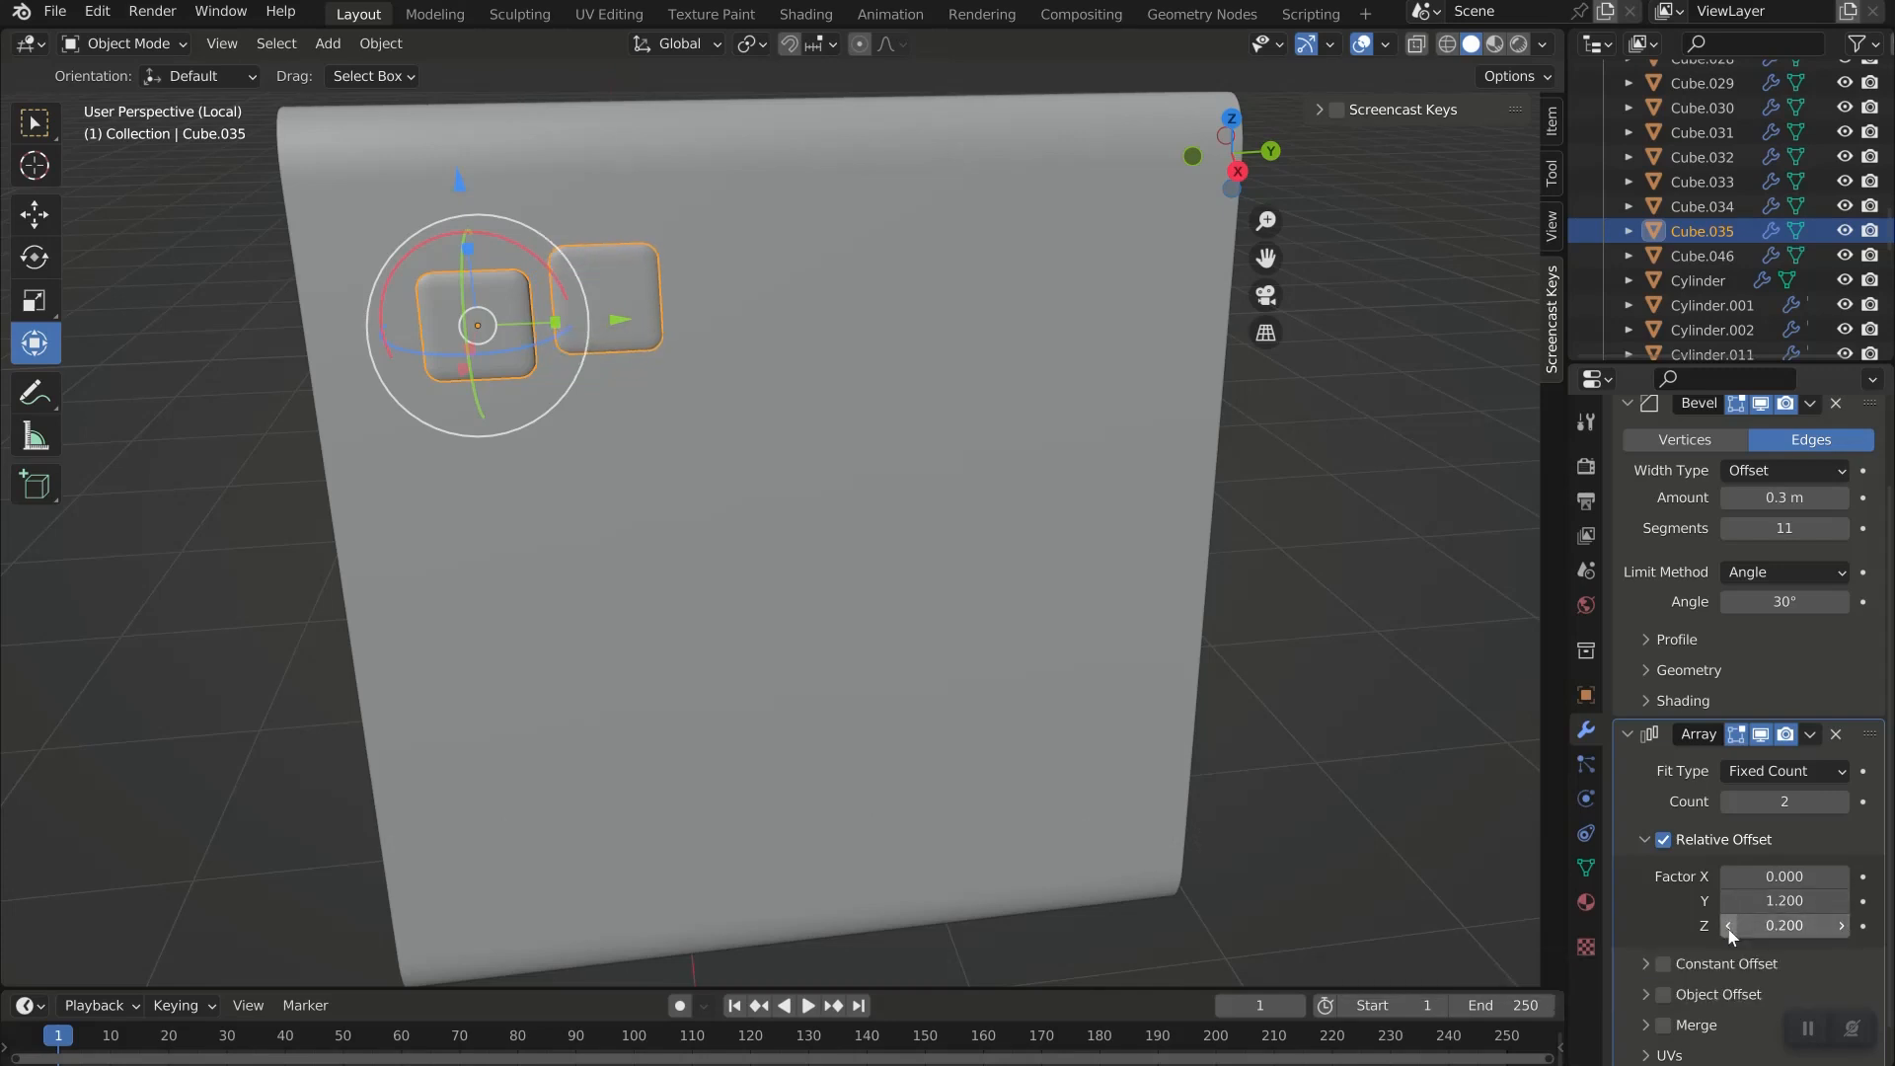
# Set the array count to 7 and fit the row on the panel by scaling to 0.949 and shifting 0.0096 m along Y.
pyautogui.click(1841, 801)
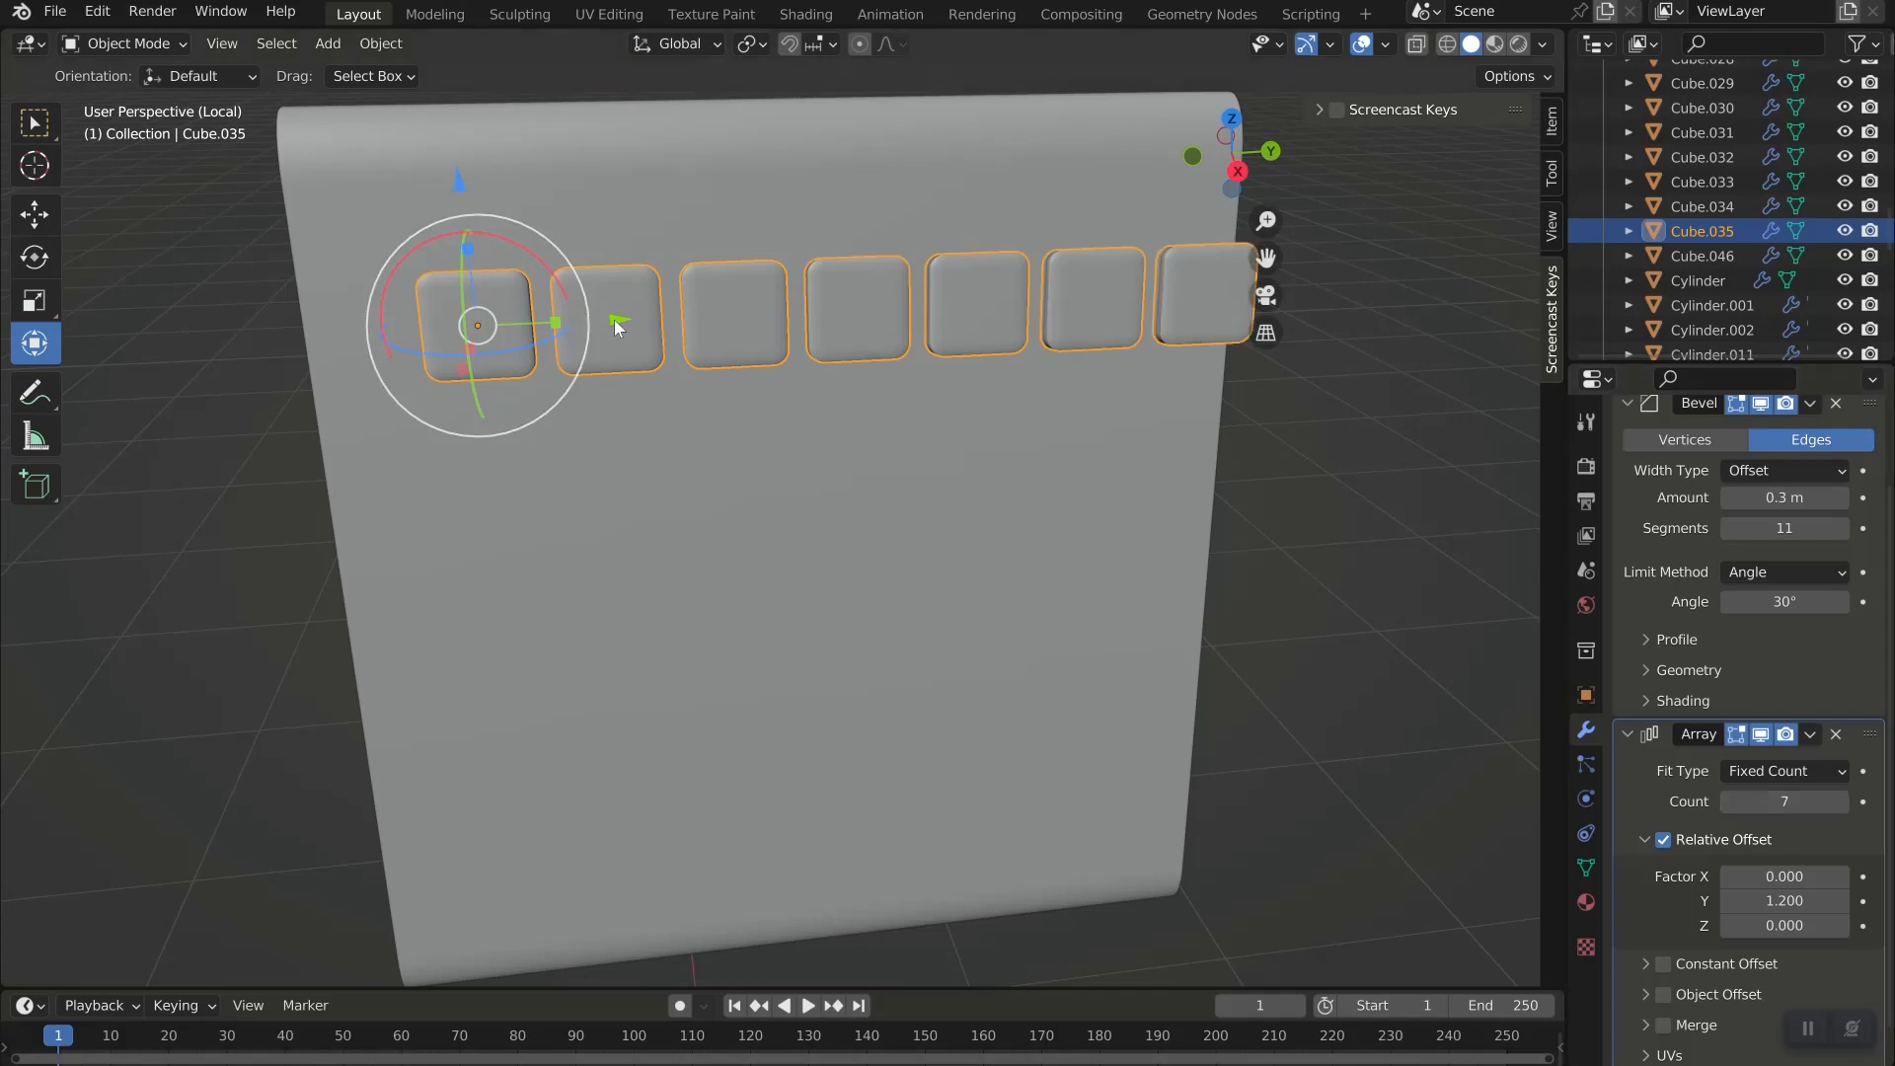
pyautogui.press('s')
pyautogui.click(900, 773)
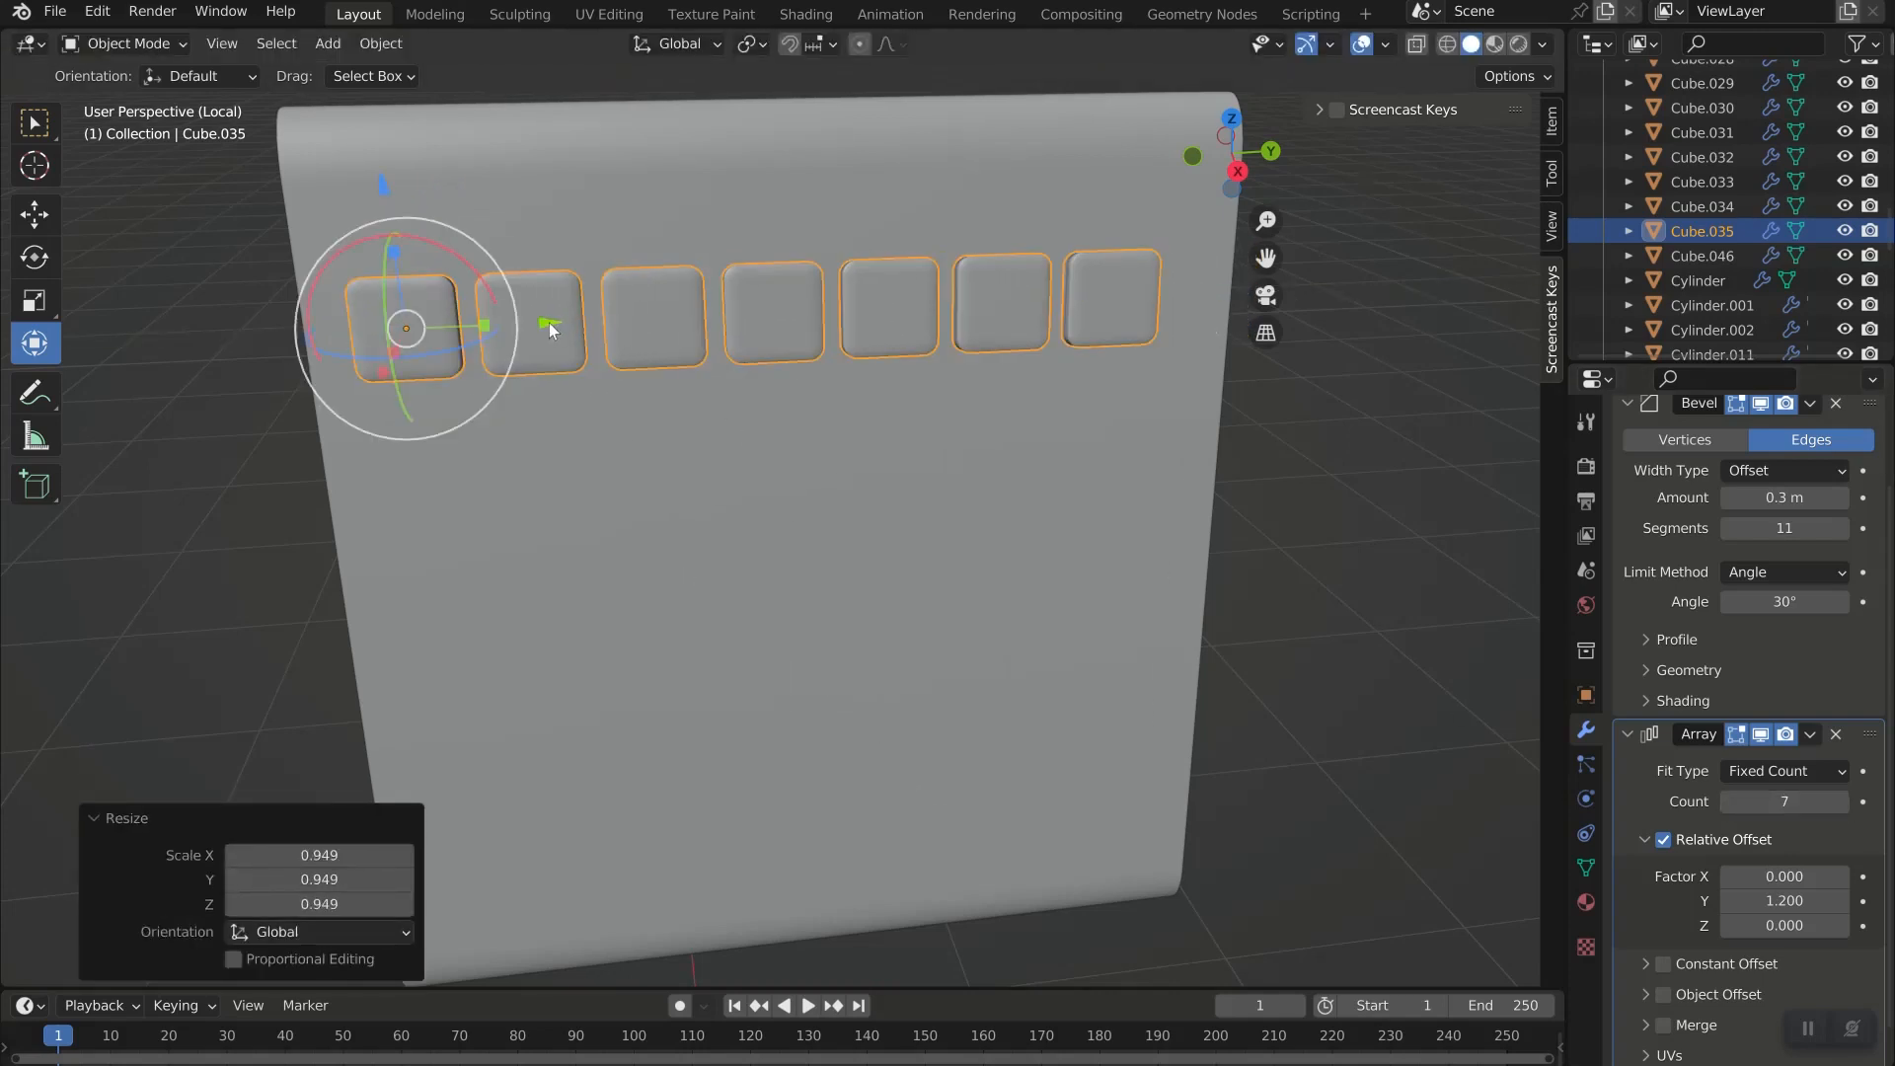
pyautogui.moveTo(549, 329); pyautogui.dragTo(572, 322)
pyautogui.press('KP_3')
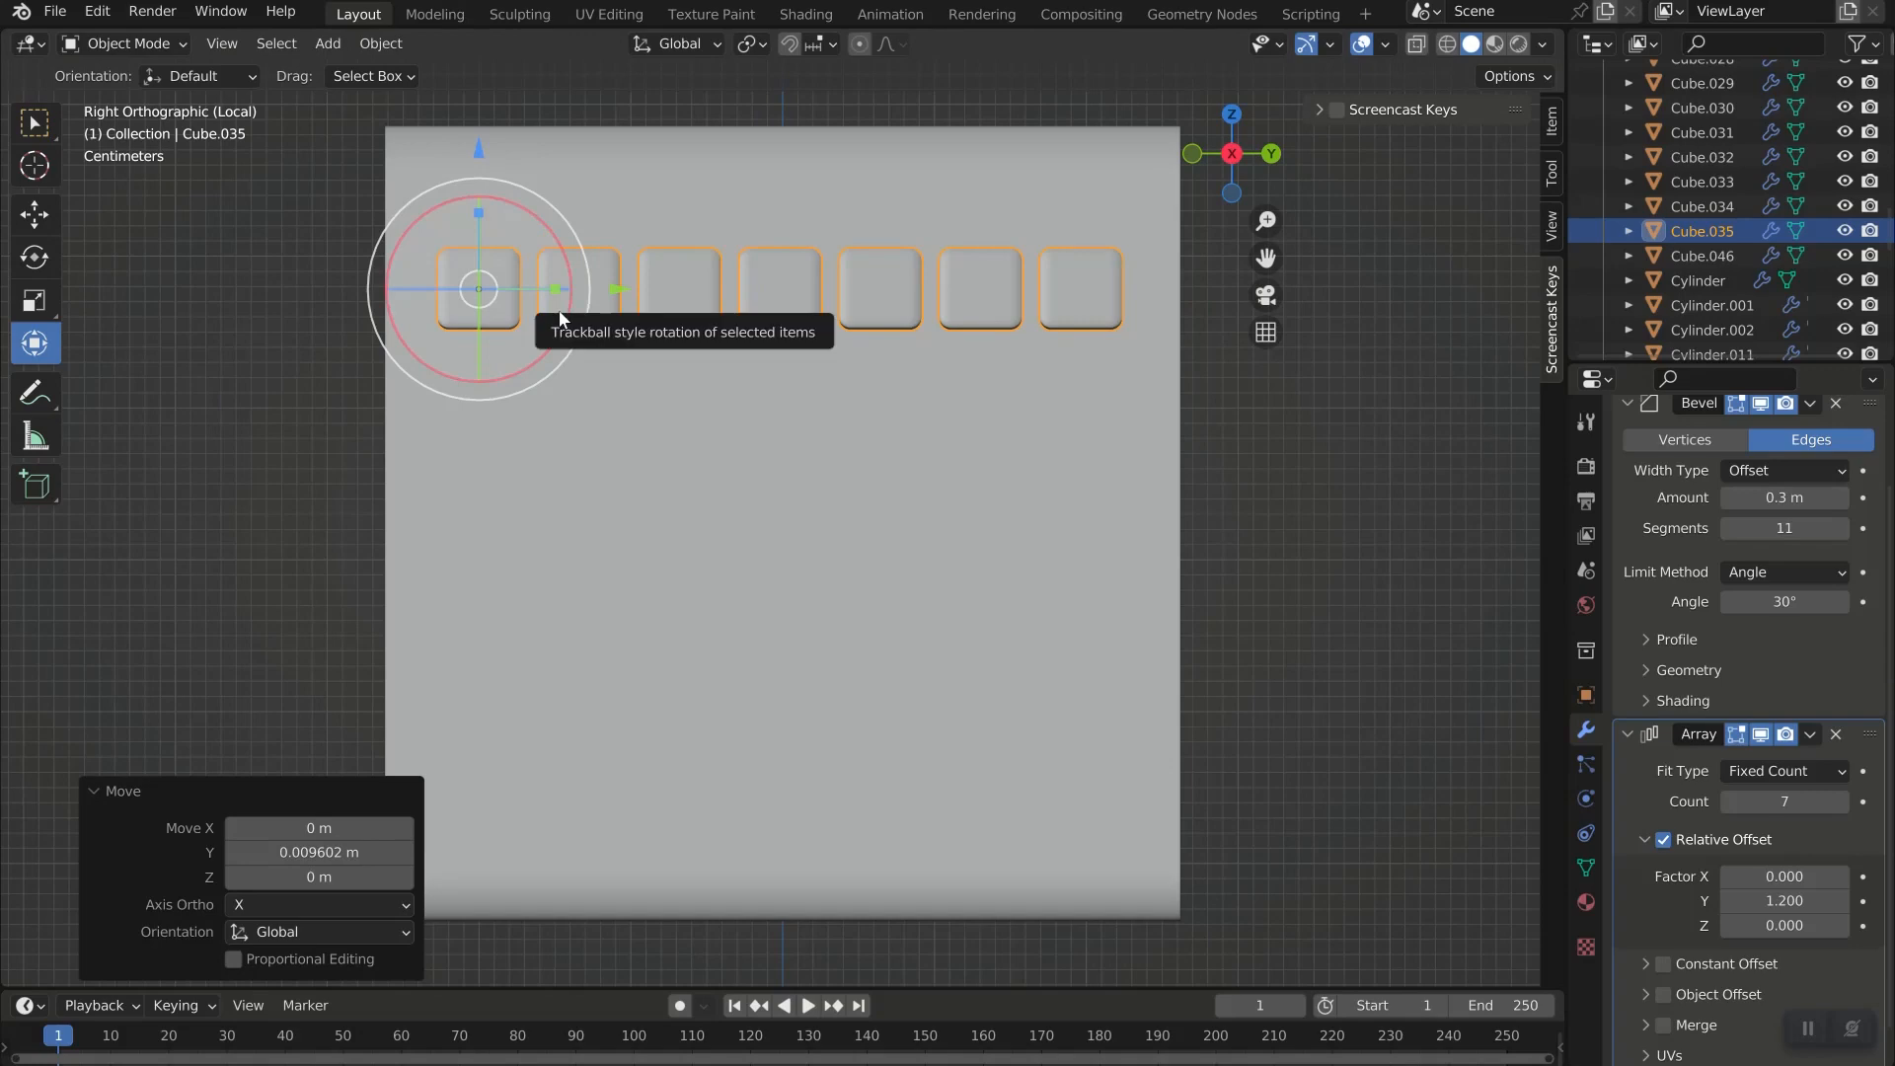
# Add a second Array modifier to the tile with relative offset factors of 0 in X and -1.4 in Z.
pyautogui.scroll(3, 1707, 511)
pyautogui.click(1697, 461)
pyautogui.click(1427, 539)
pyautogui.scroll(-10, 1774, 687)
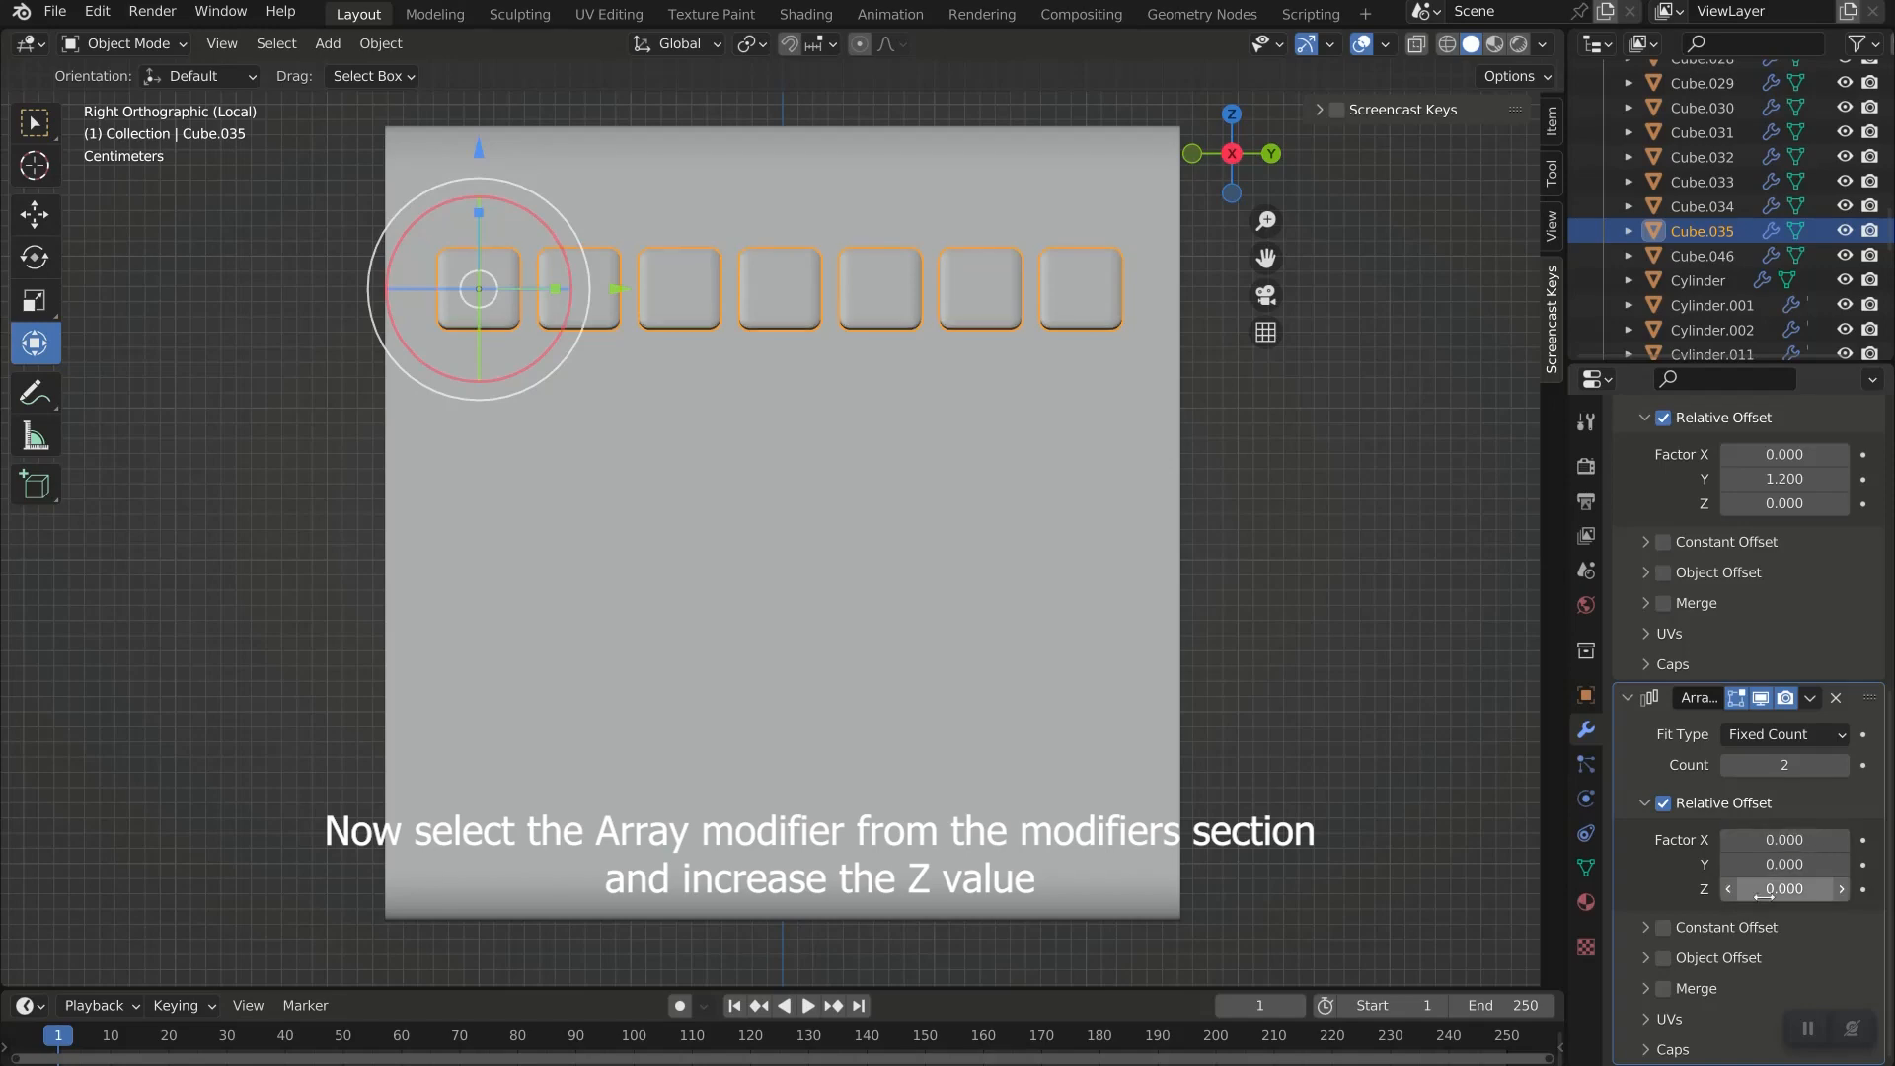
pyautogui.moveTo(1784, 888)
pyautogui.mouseDown()
pyautogui.moveTo(1816, 888)
pyautogui.moveTo(1747, 888)
pyautogui.mouseUp()
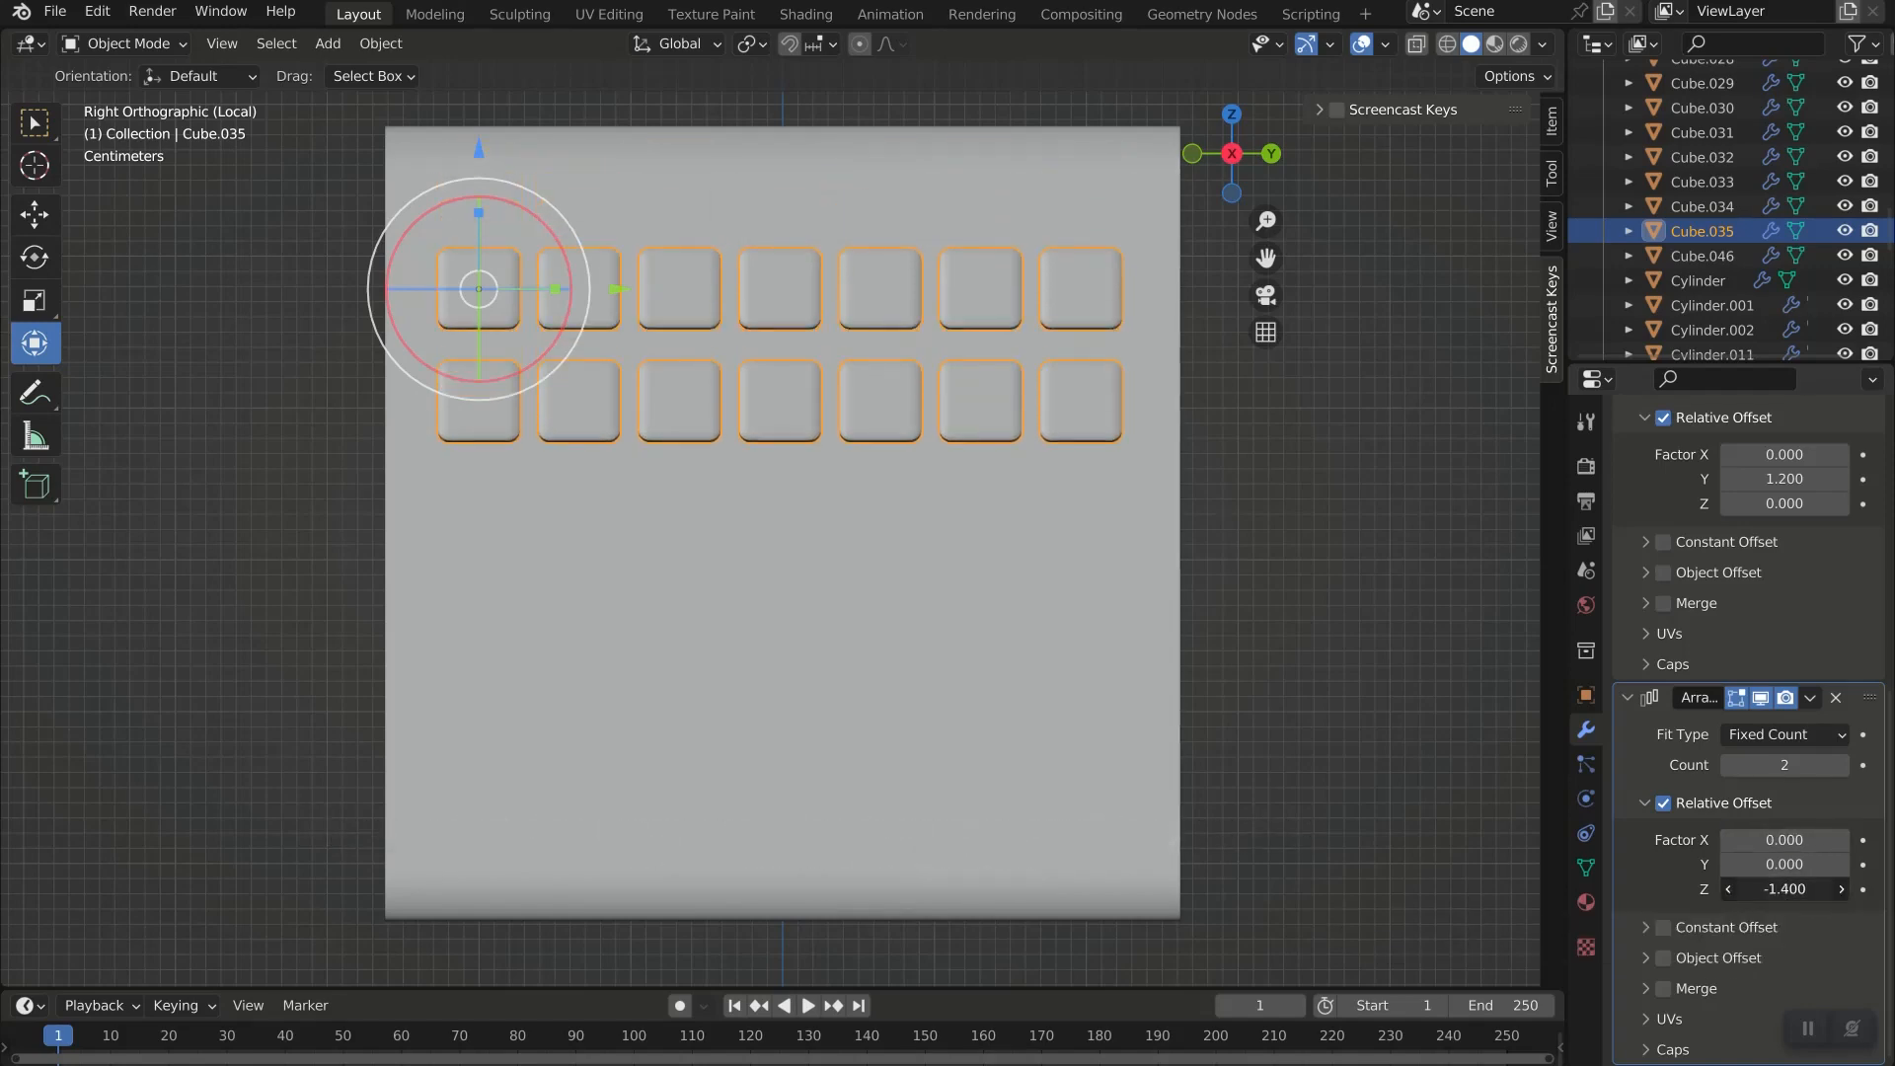
# Set the second array's count to 5 and rotate the tile grid 1.1° about Y to follow the sloped face.
pyautogui.moveTo(1189, 972); pyautogui.dragTo(1509, 67, button='middle')
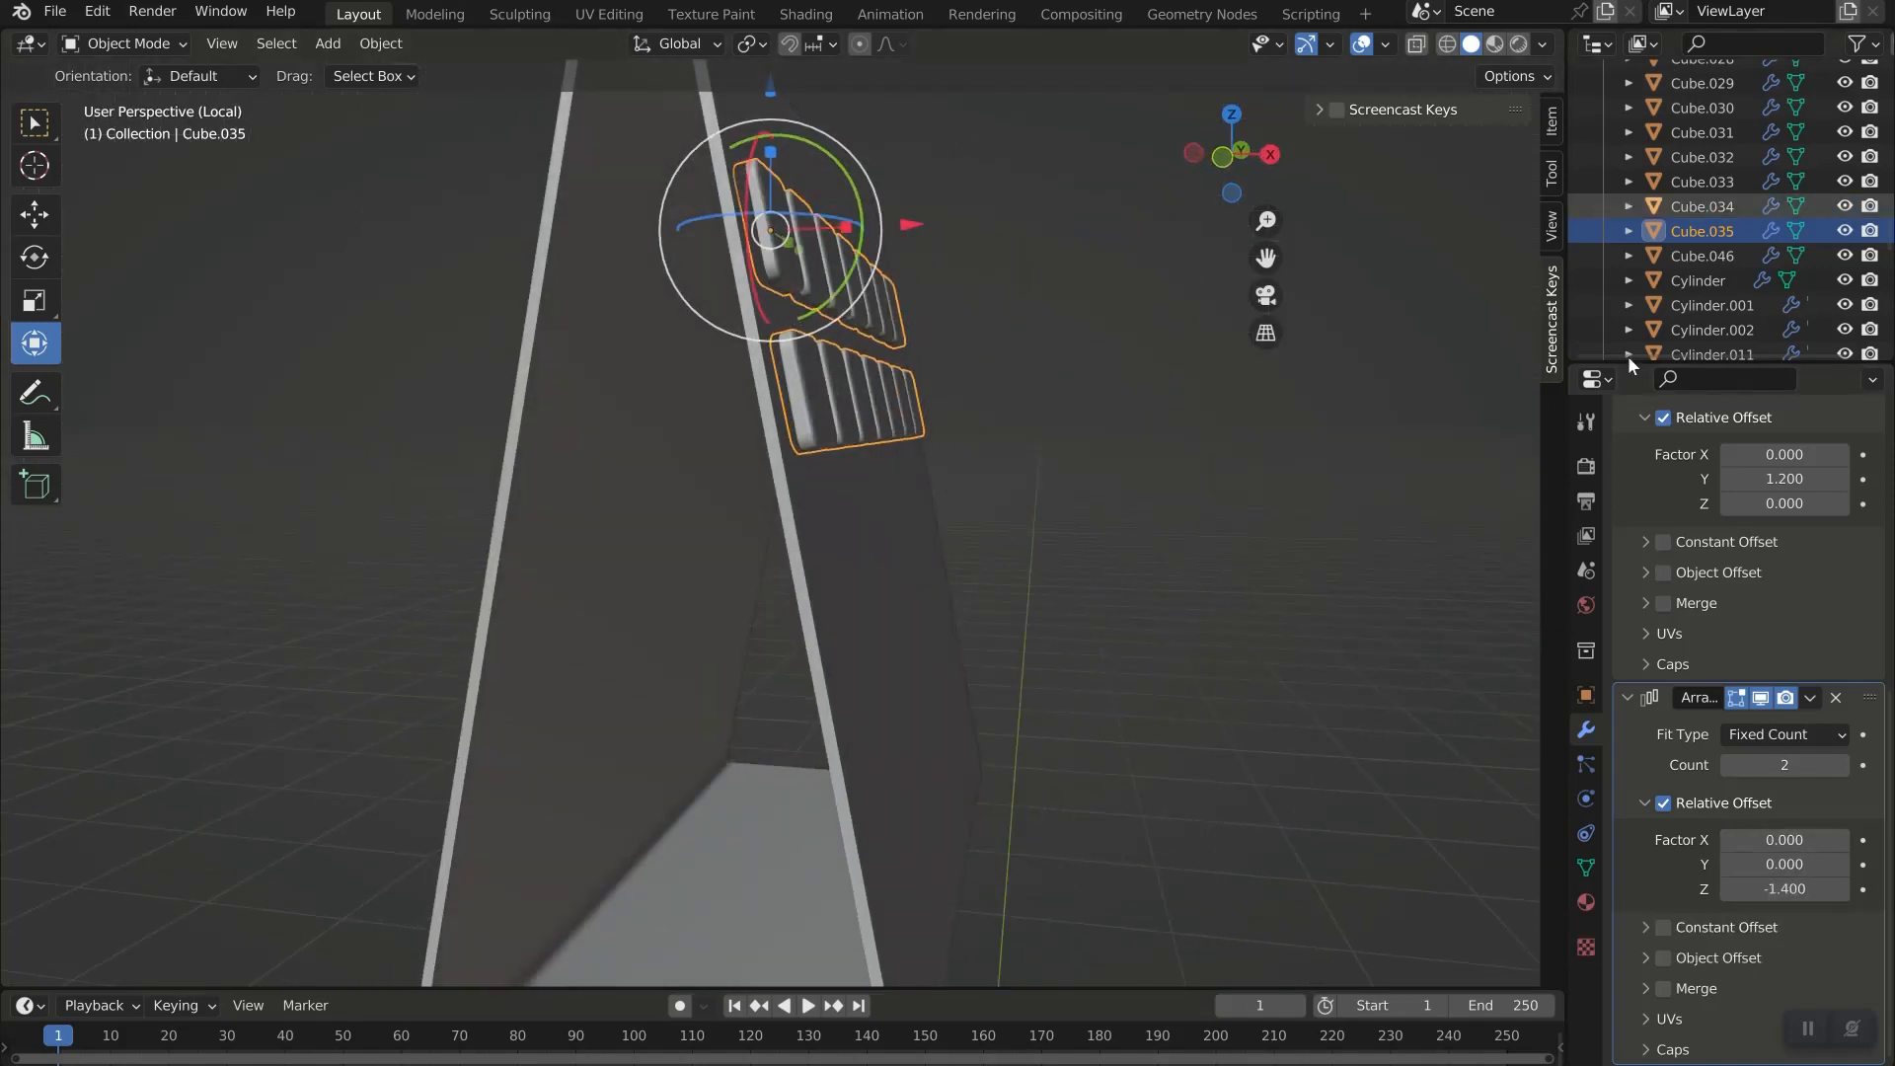
pyautogui.moveTo(1785, 765); pyautogui.dragTo(1810, 765)
pyautogui.moveTo(1134, 780); pyautogui.dragTo(1174, 754, button='middle')
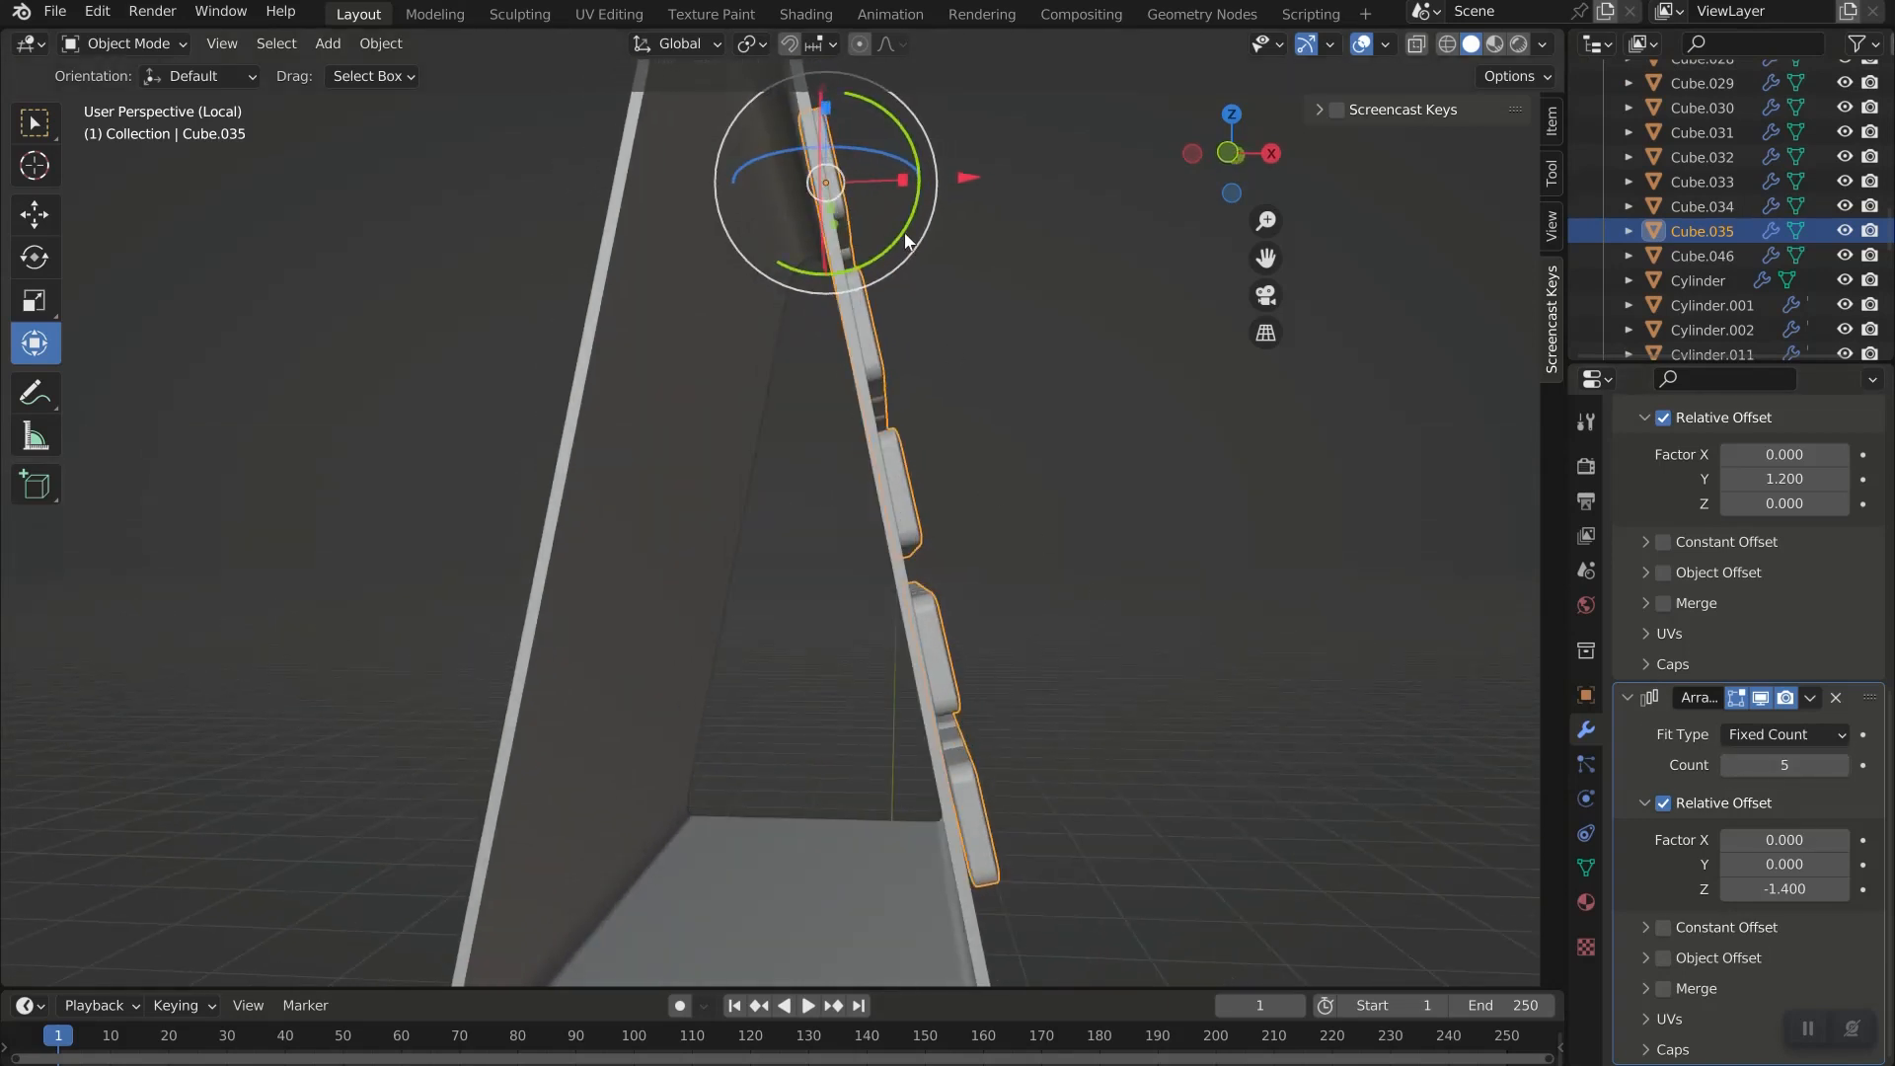
pyautogui.moveTo(908, 241); pyautogui.dragTo(913, 248)
# Reduce the grid to 4 rows and reposition it lower along Z and about 0.0054 m along X against the sloped face.
pyautogui.moveTo(976, 525); pyautogui.dragTo(955, 642, button='middle')
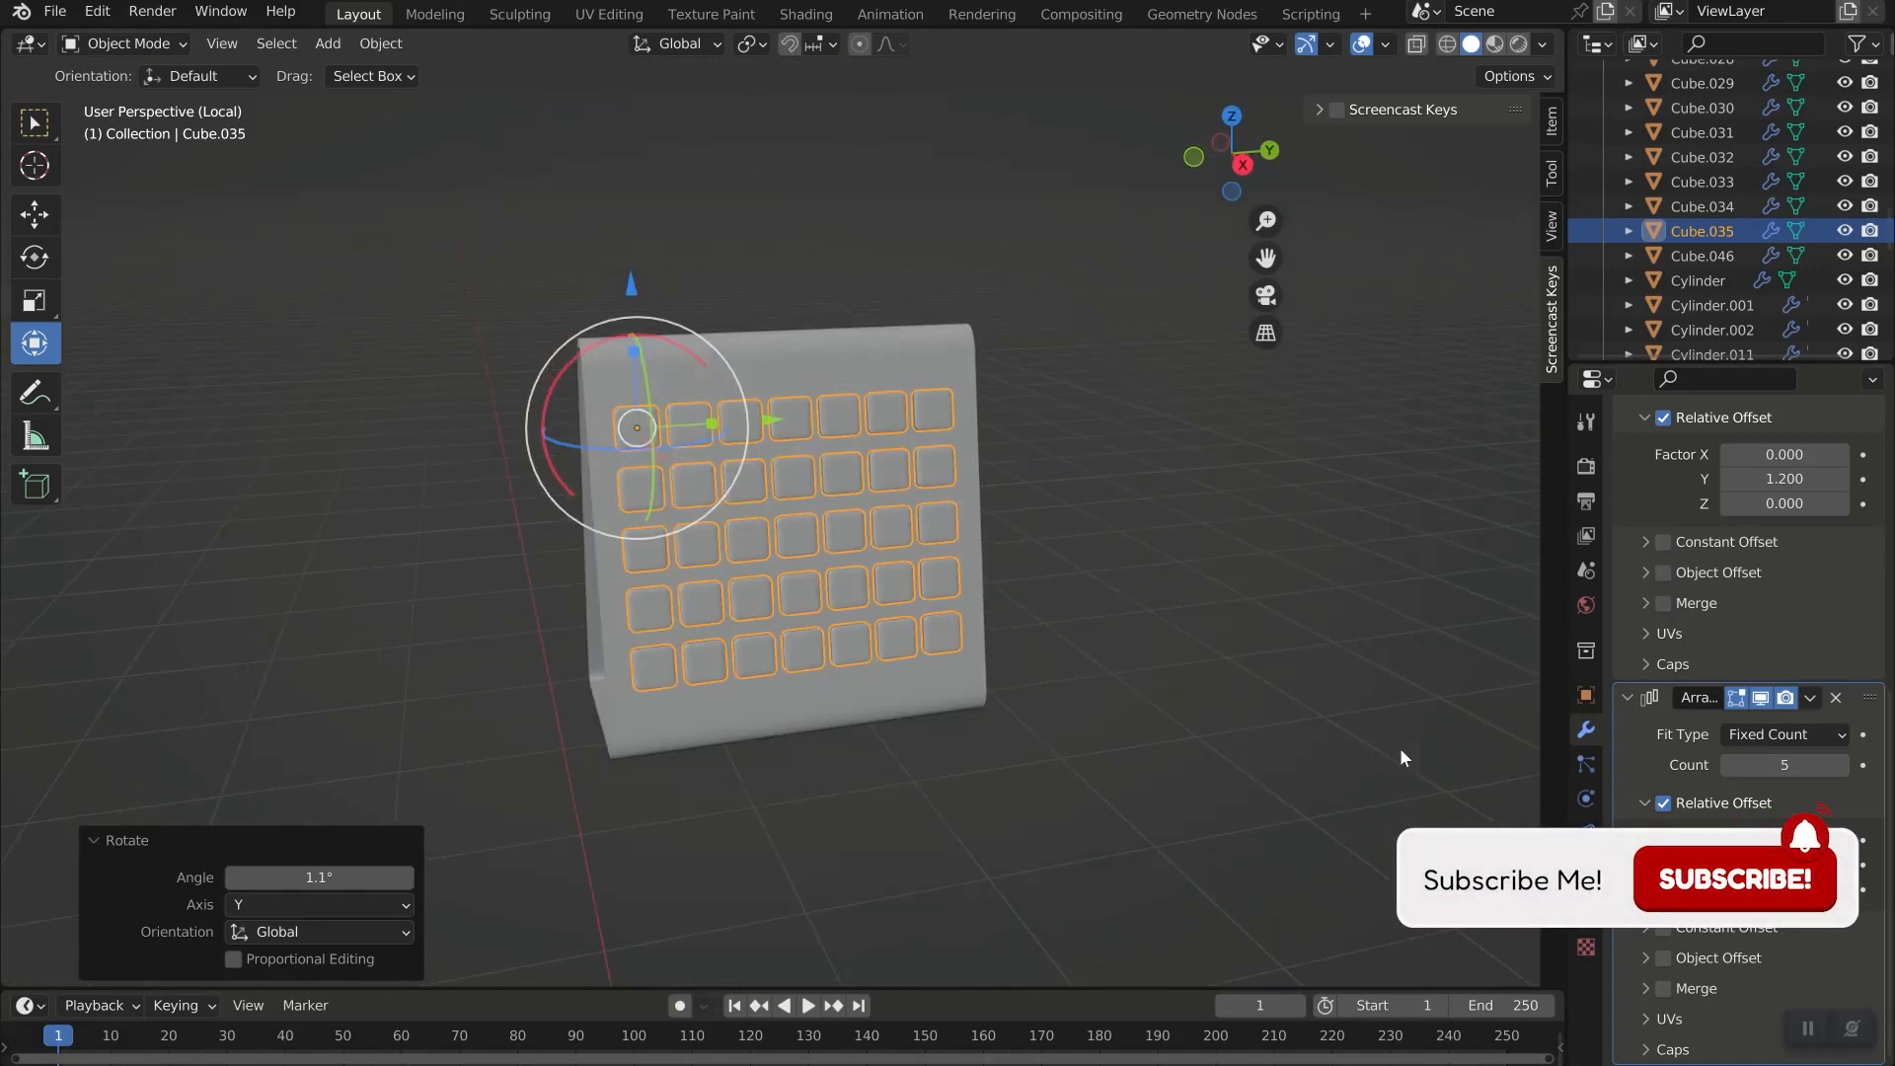
pyautogui.moveTo(632, 284); pyautogui.dragTo(633, 307)
pyautogui.press('KP_1')
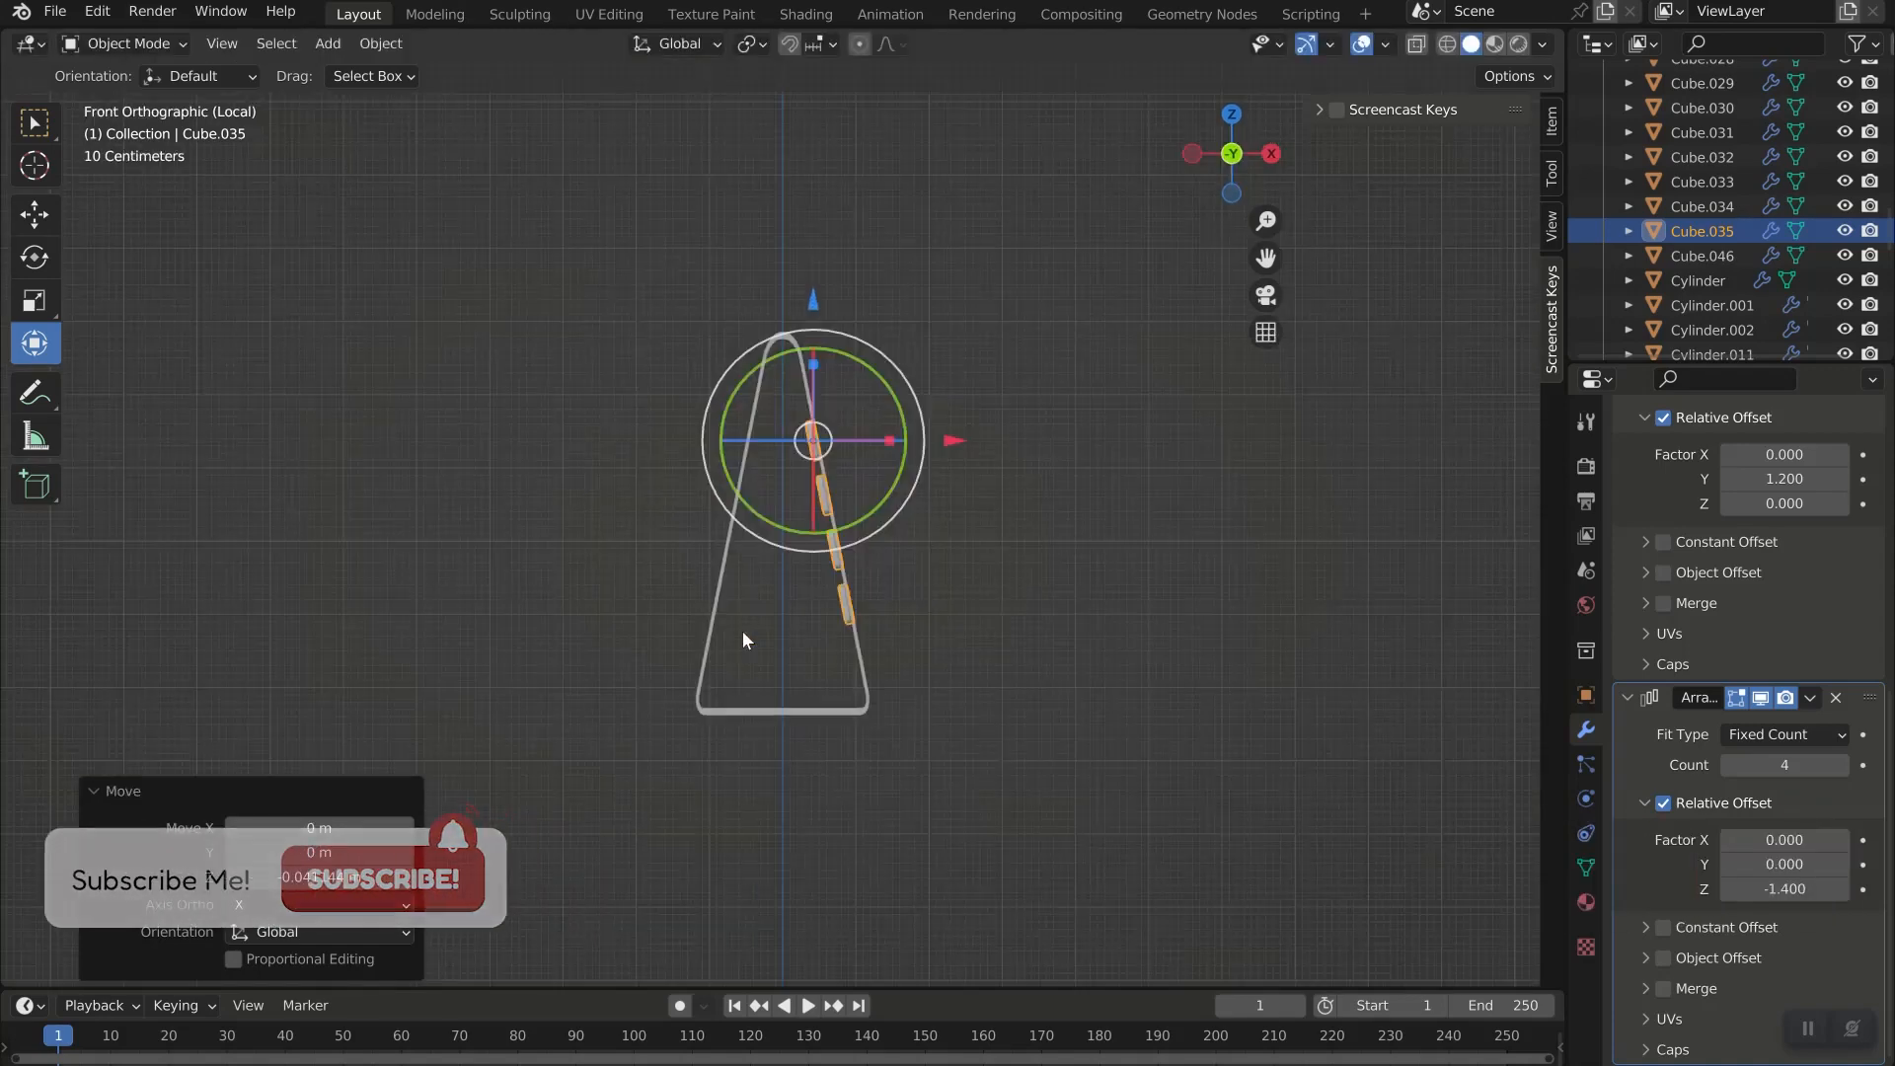
pyautogui.moveTo(957, 443); pyautogui.dragTo(963, 438)
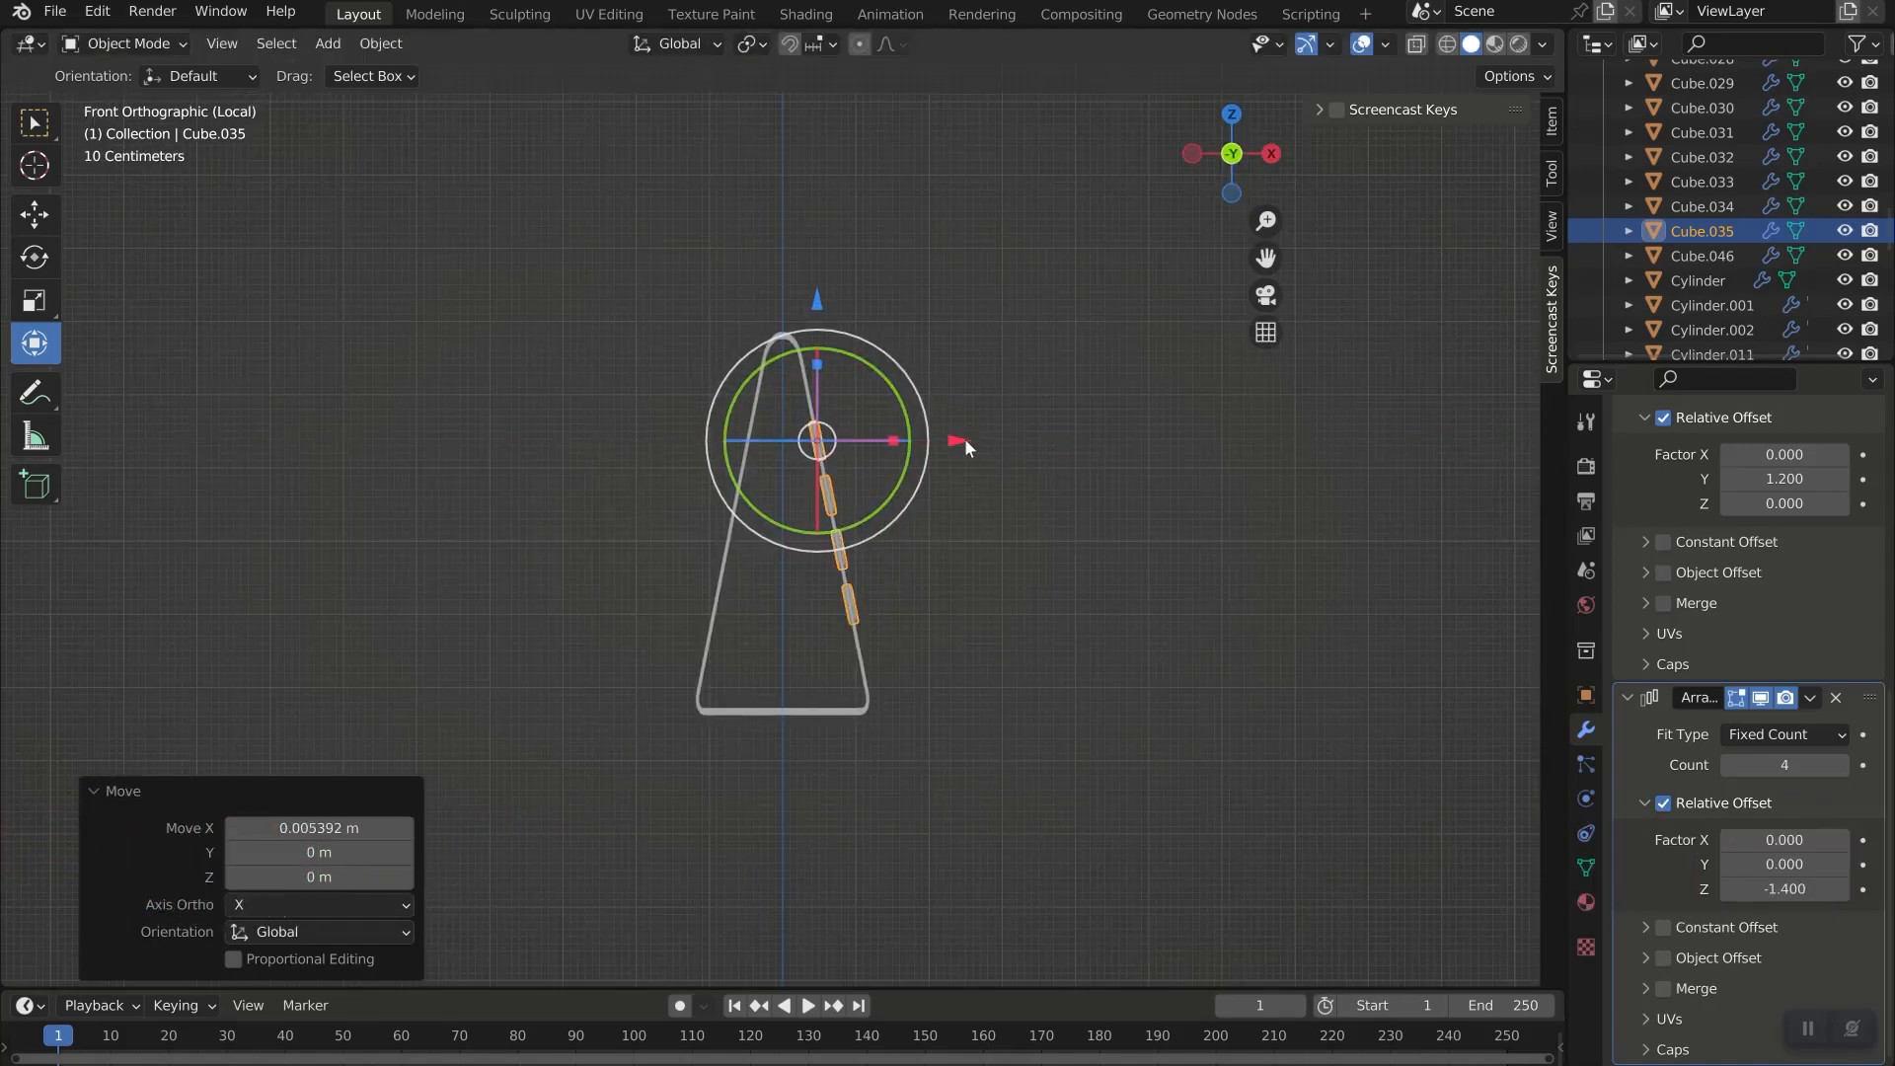
pyautogui.scroll(1, 917, 472)
# Add a 2 m plane and raise it about 3.24 m along Z to the stand's upper part.
pyautogui.moveTo(1145, 610); pyautogui.dragTo(873, 659, button='middle')
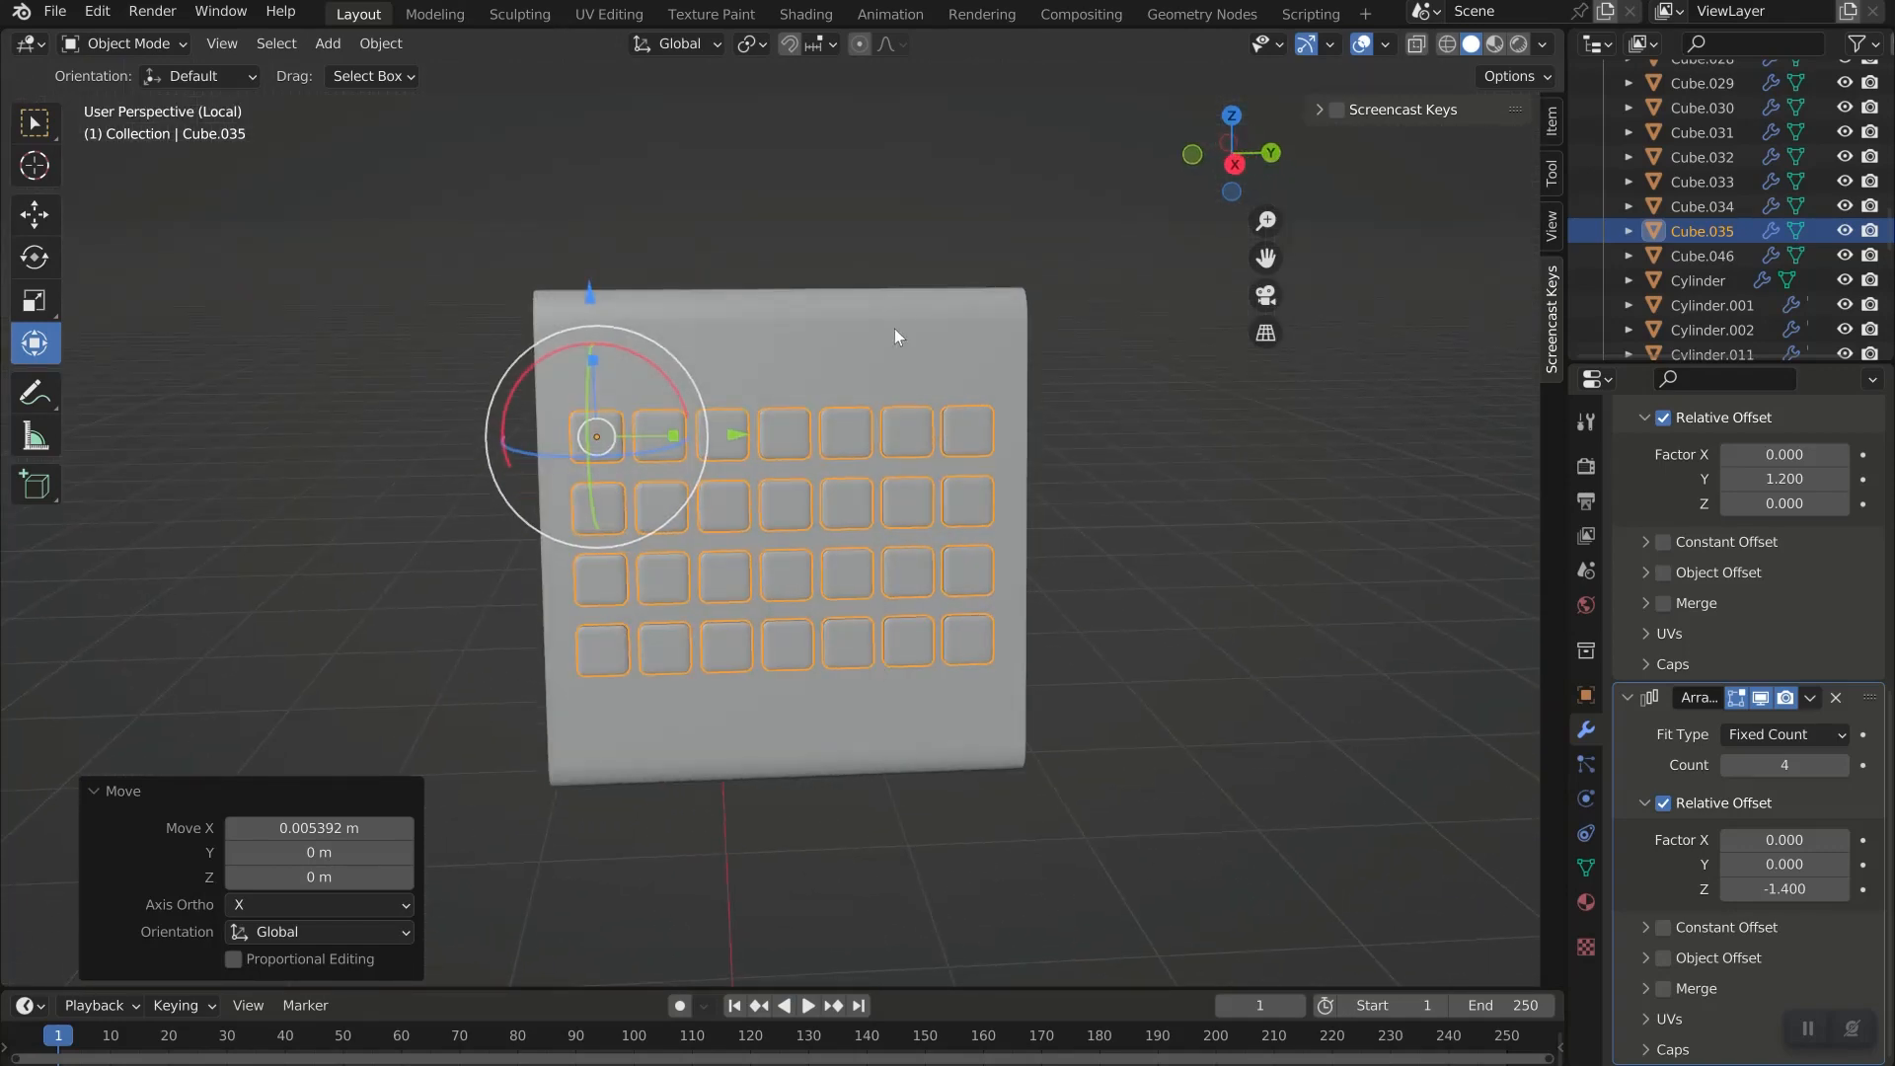
pyautogui.hotkey('shift', 'a')
pyautogui.click(1165, 470)
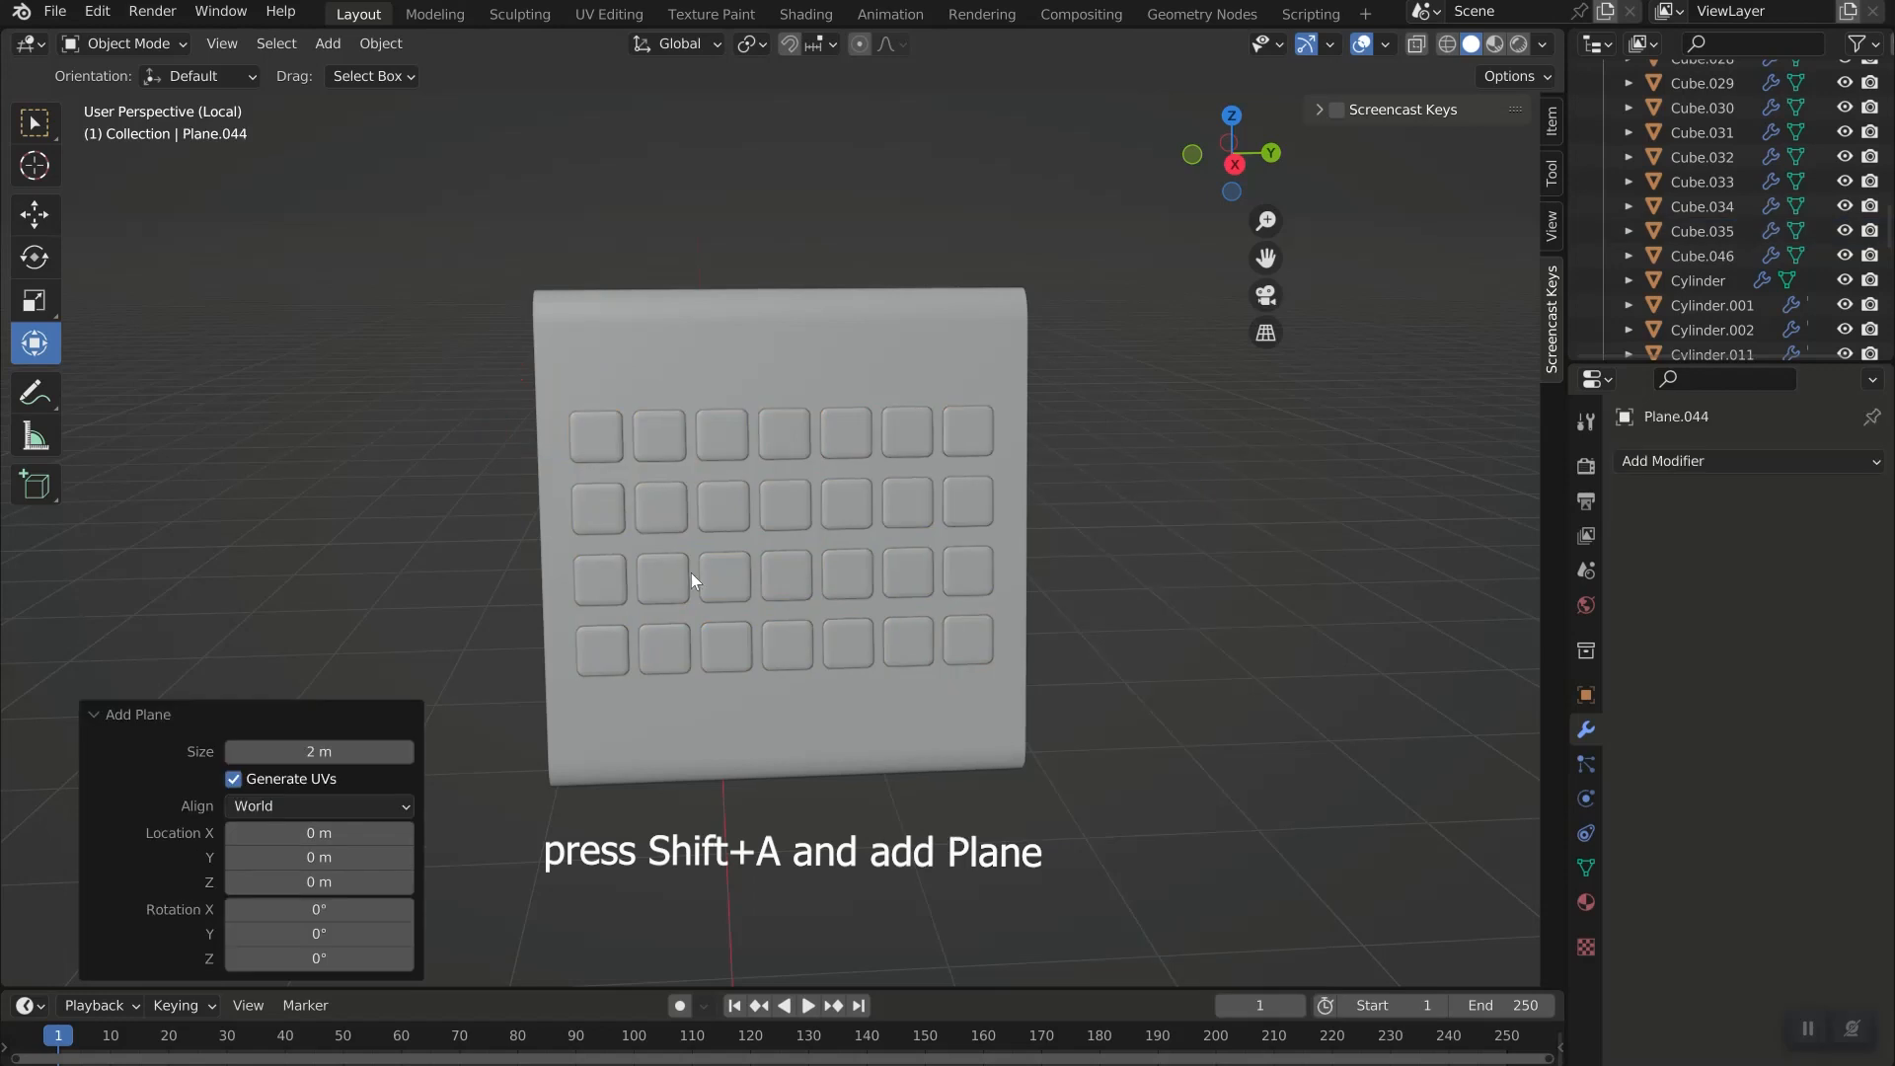
pyautogui.press('g')
pyautogui.press('z')
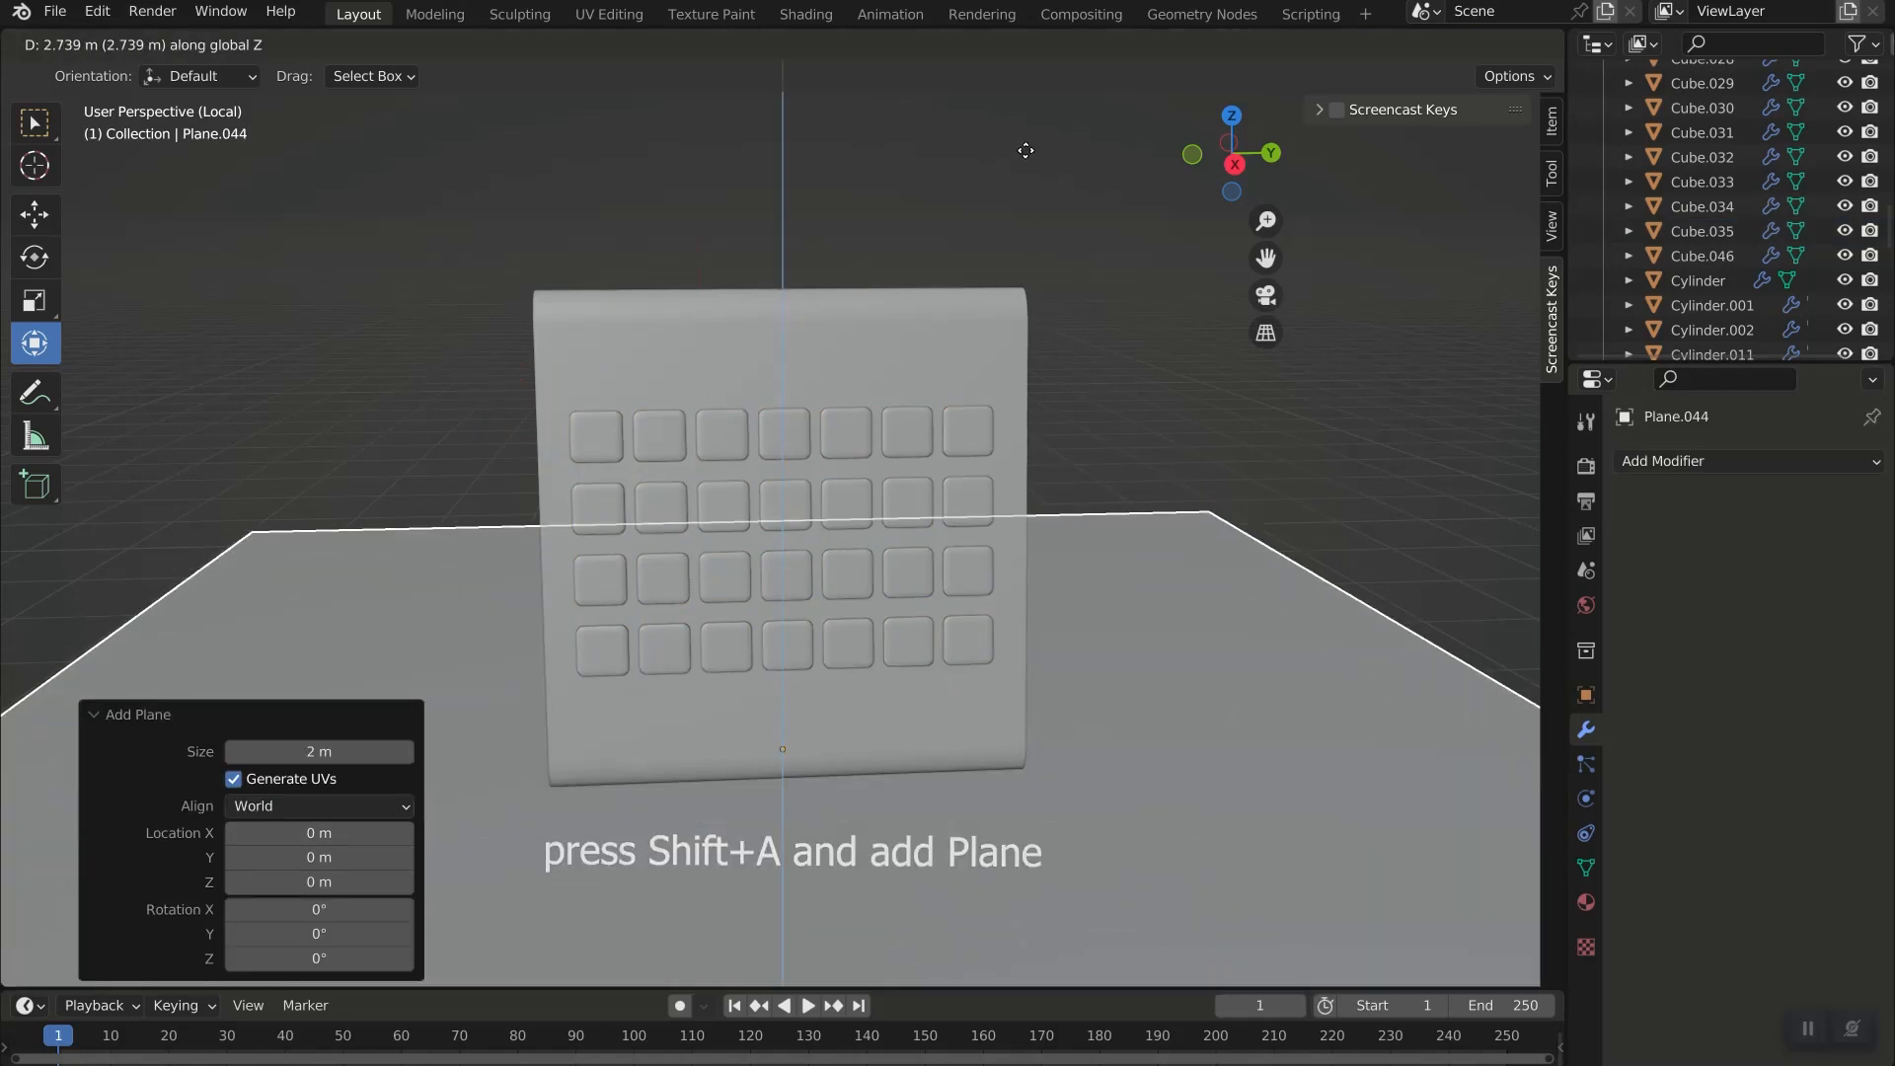
pyautogui.click(1051, 712)
pyautogui.click(1336, 109)
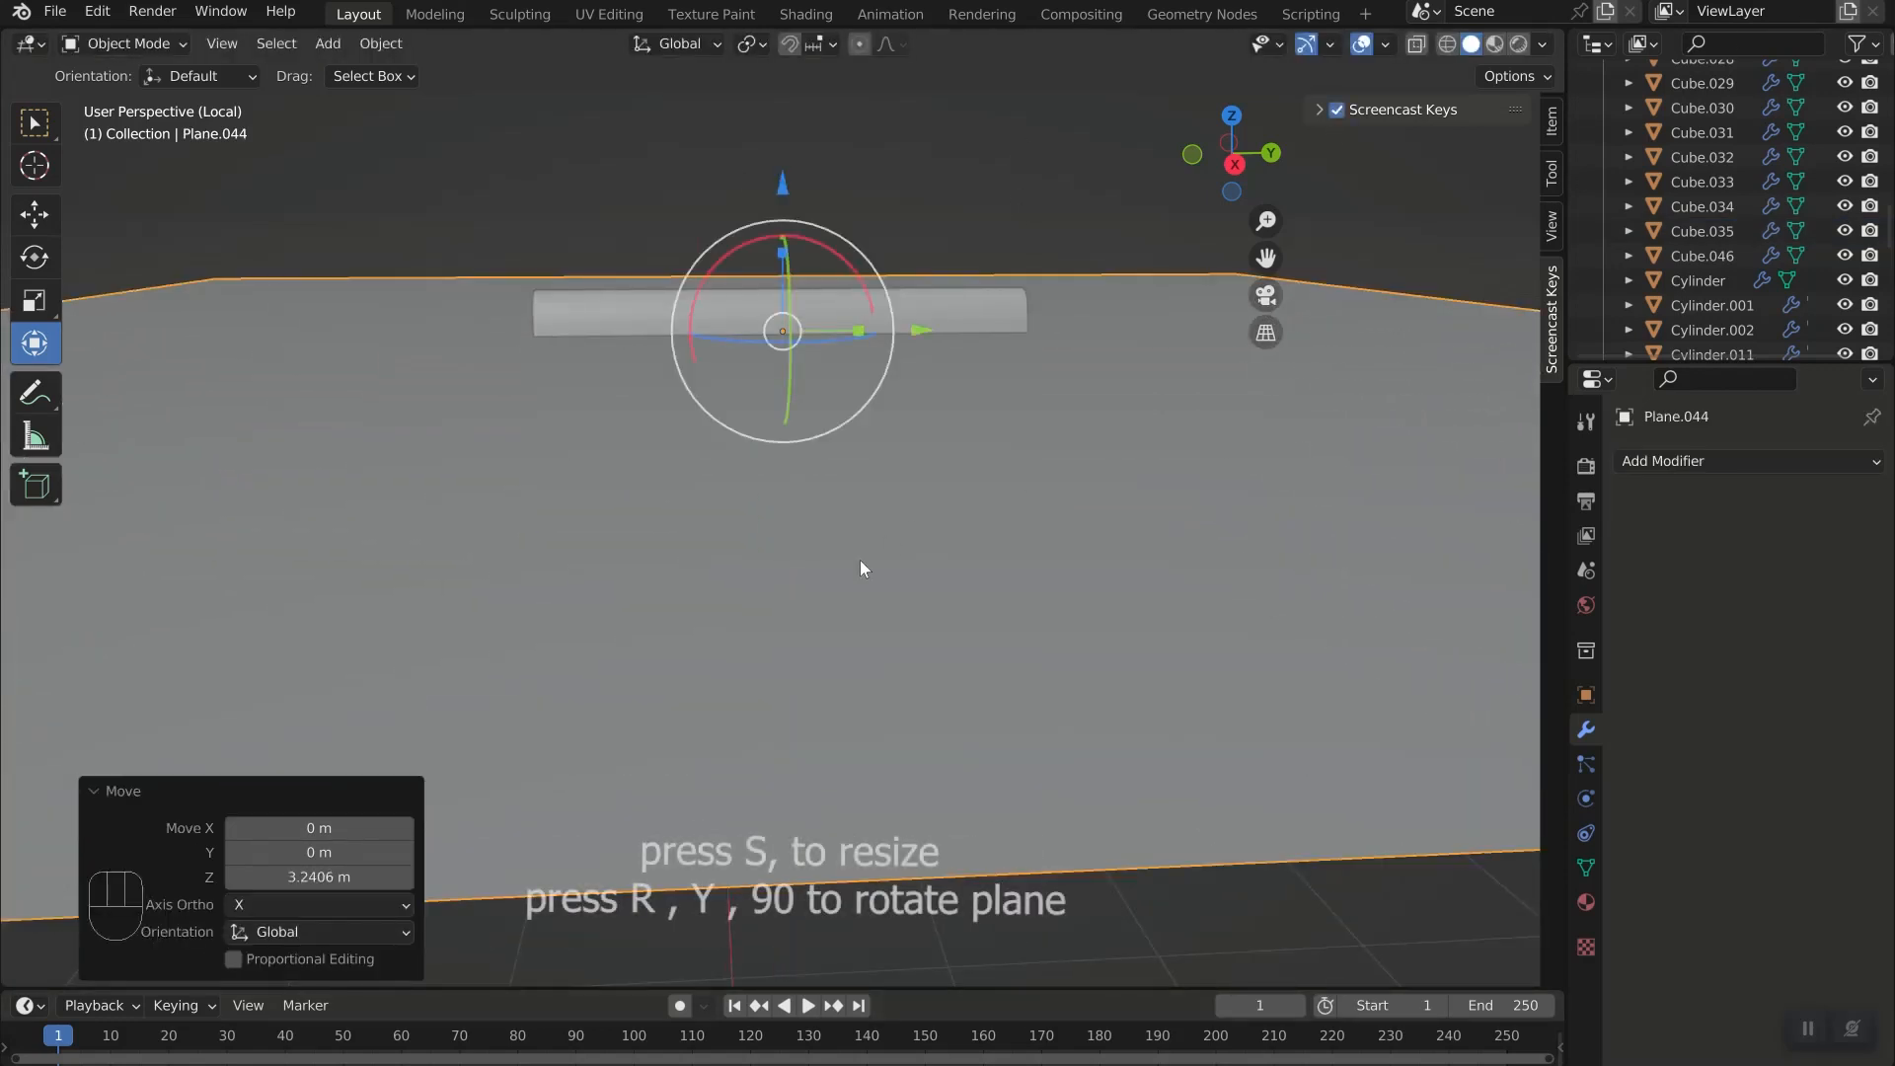
# Rotate the plane 90° about Y and scale it down uniformly toward the stand's size.
pyautogui.press('r')
pyautogui.press('y')
pyautogui.press('9')
pyautogui.press('0')
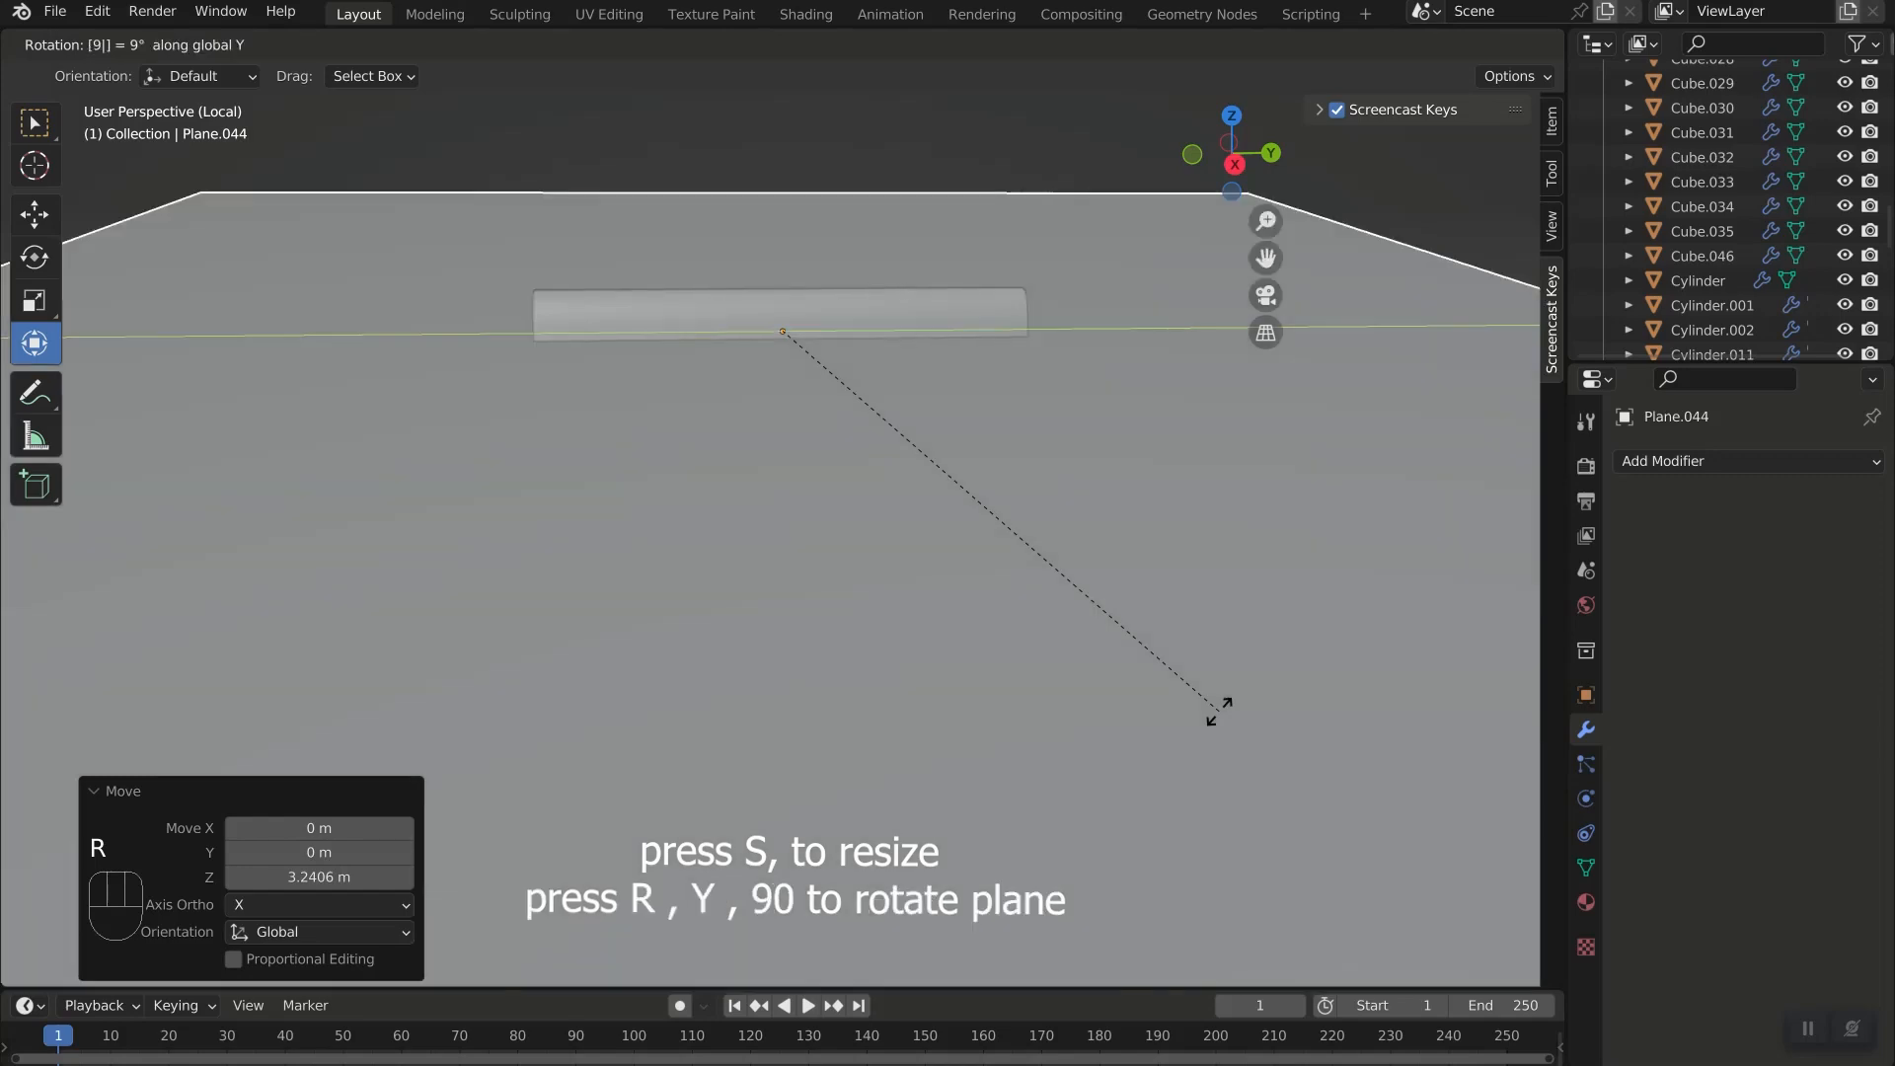
pyautogui.press('Return')
pyautogui.press('s')
pyautogui.click(868, 533)
# Tilt the plane -11.8° about Y and move it along X and about -0.147 m along Z onto the sloped face.
pyautogui.moveTo(888, 552); pyautogui.dragTo(989, 493, button='middle')
pyautogui.press('KP_1')
pyautogui.moveTo(857, 277); pyautogui.dragTo(844, 262)
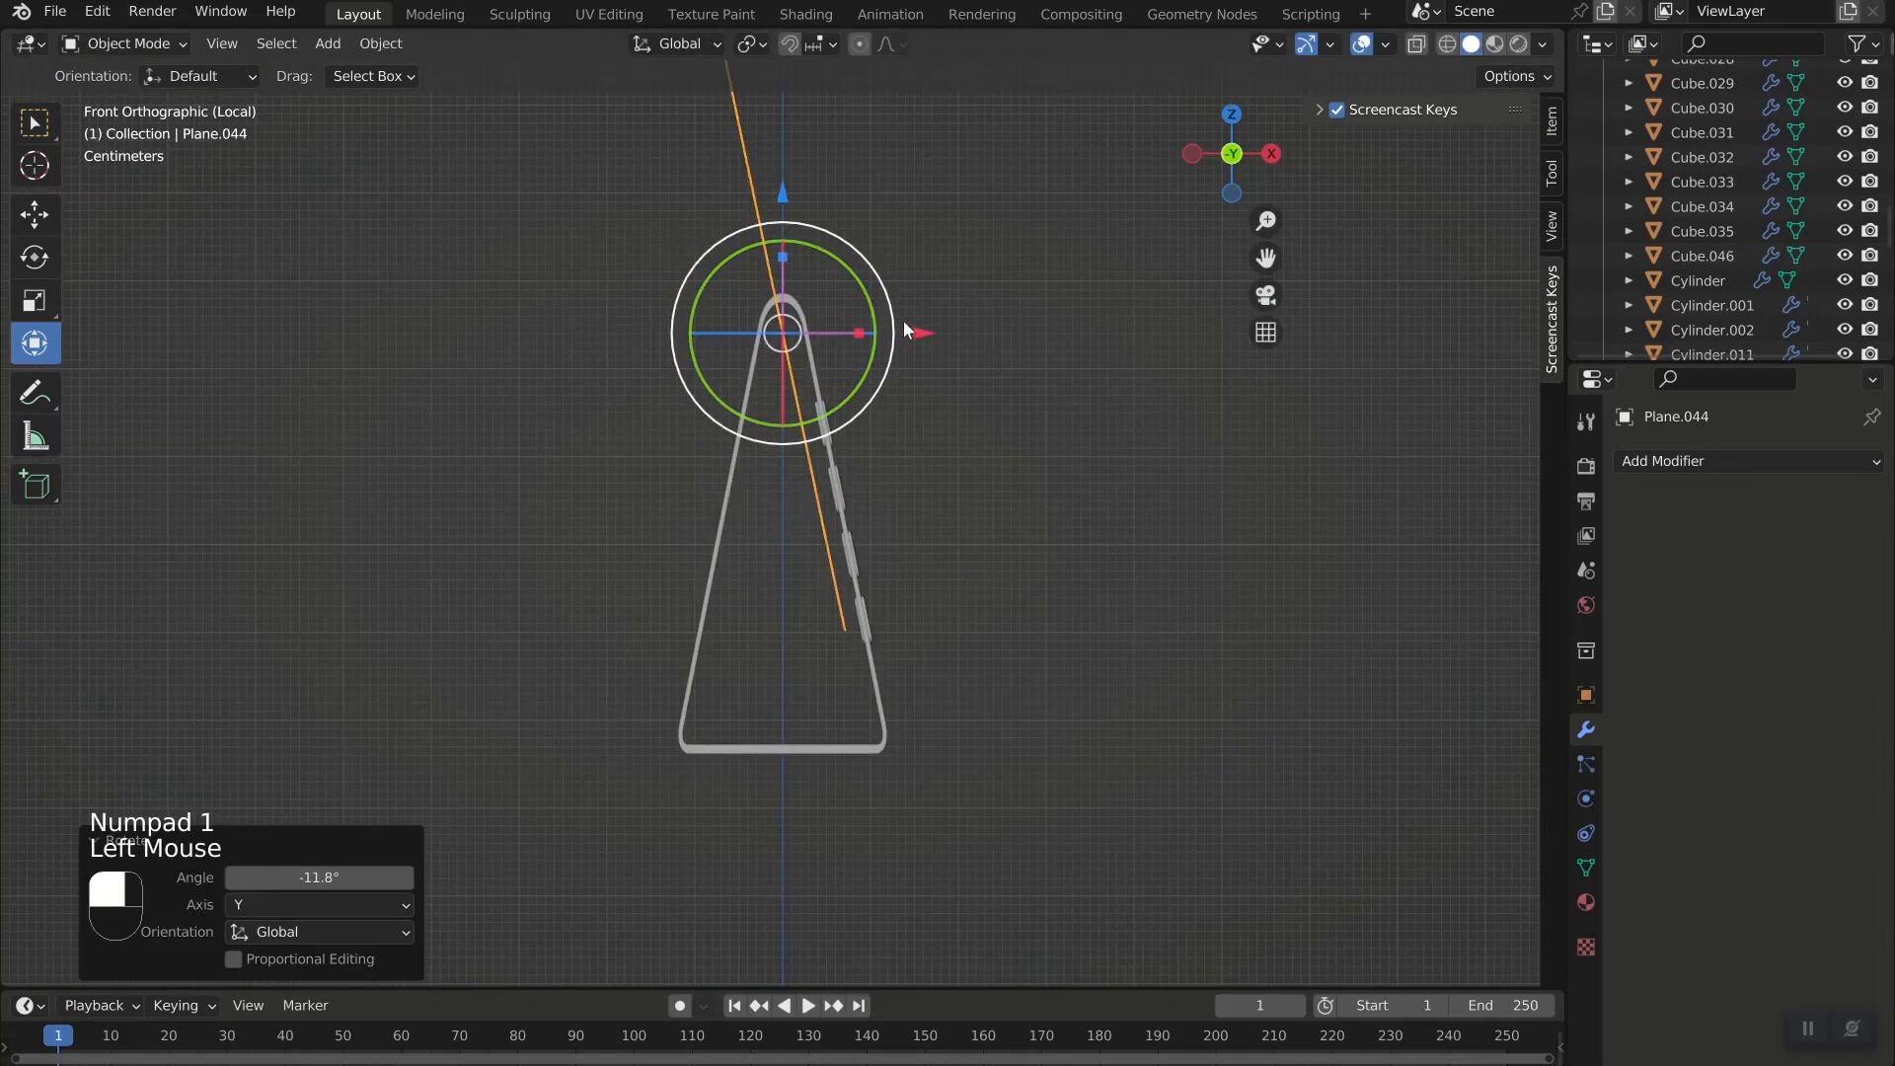
pyautogui.moveTo(919, 332); pyautogui.dragTo(945, 332)
pyautogui.moveTo(811, 198); pyautogui.dragTo(811, 326)
pyautogui.moveTo(946, 456); pyautogui.dragTo(967, 457)
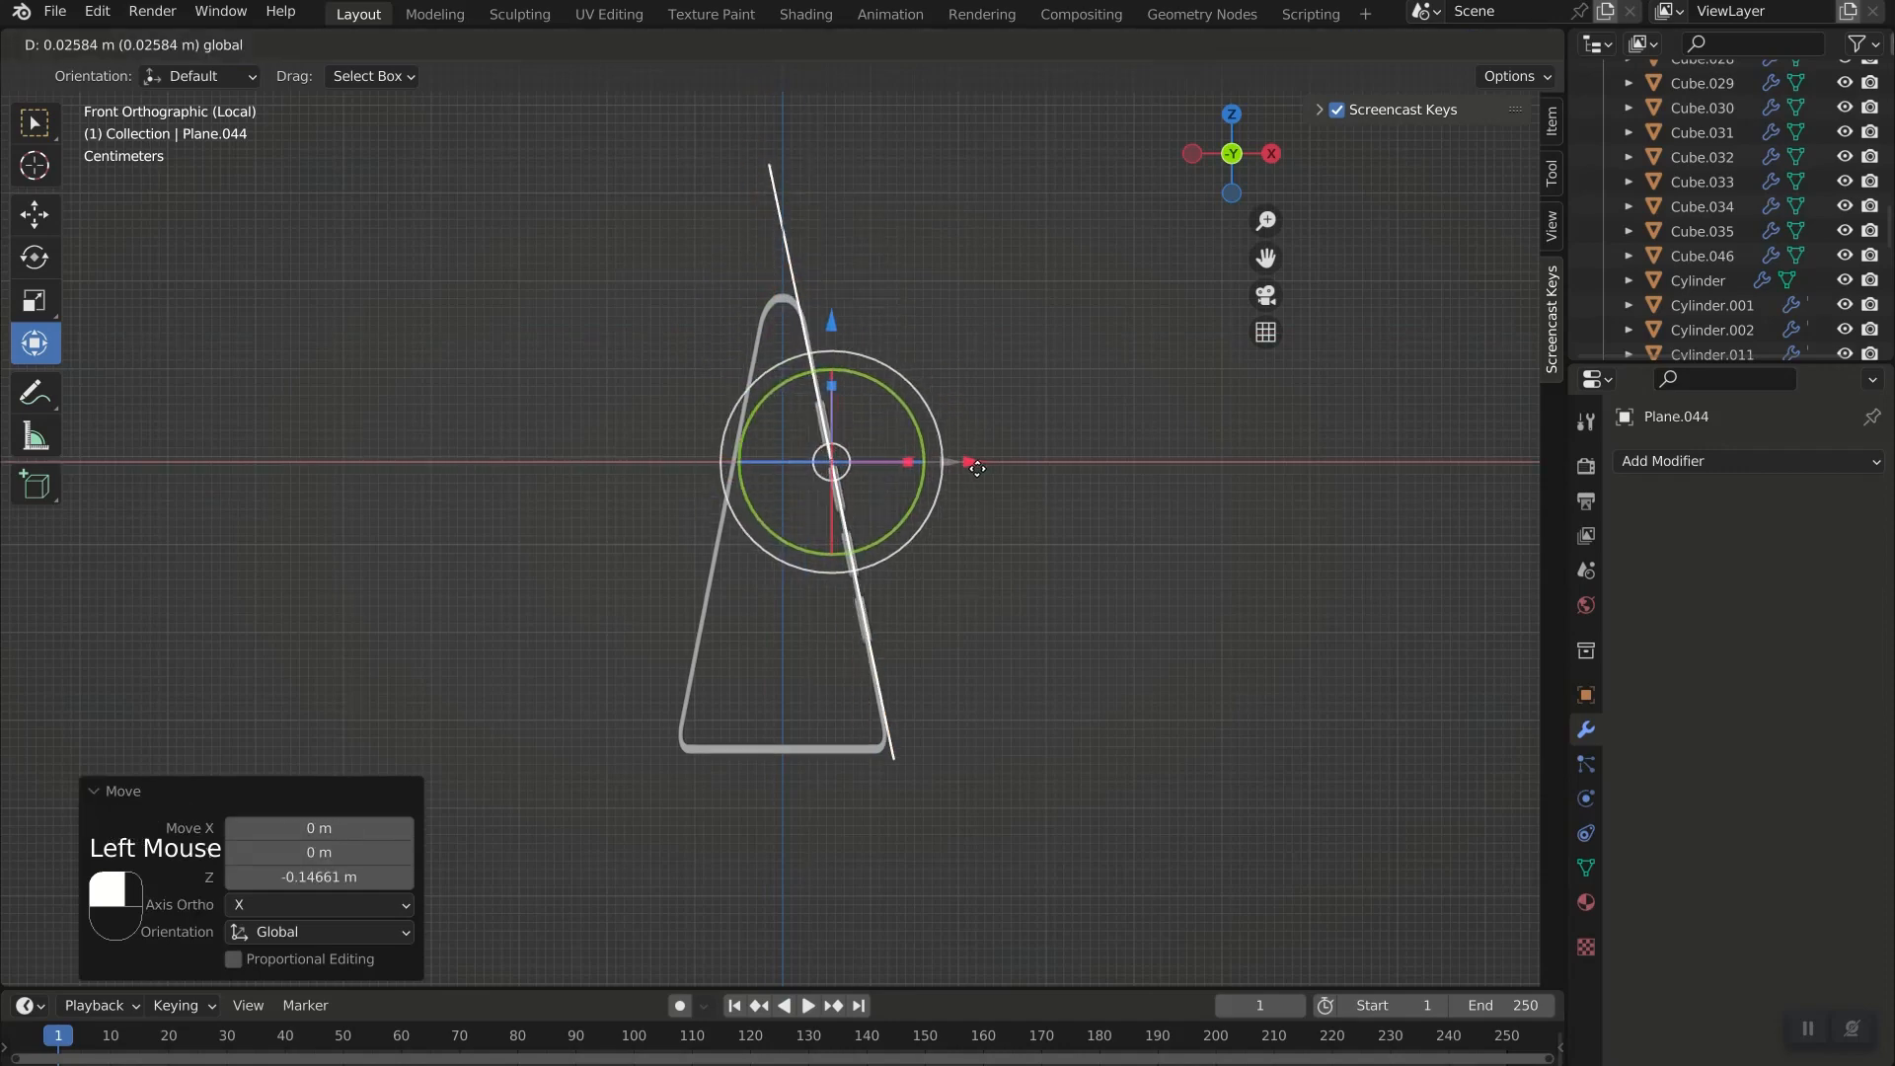
# Scale the plane by 0.600 along Z, narrow it along Y, and lower it over the tile area.
pyautogui.press('s')
pyautogui.click(1040, 660)
pyautogui.press('KP_3')
pyautogui.press('s')
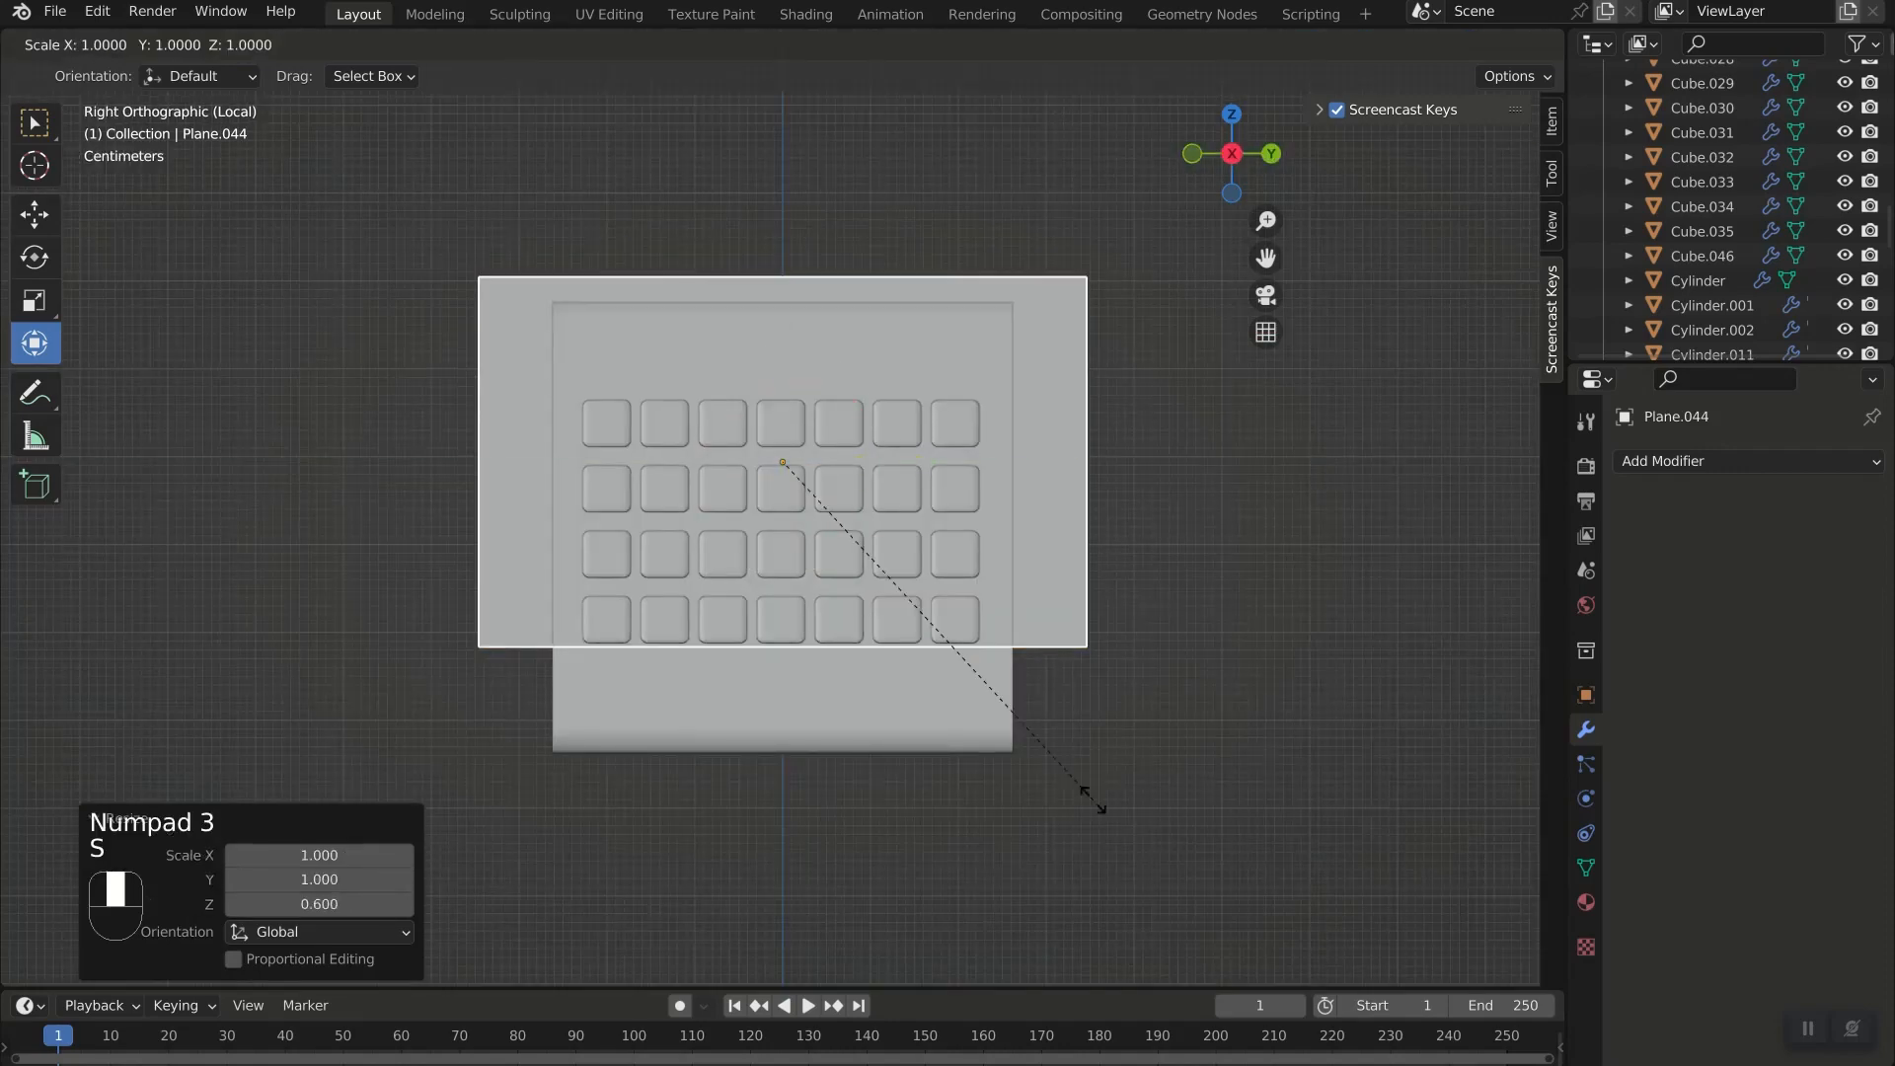
pyautogui.press('y')
pyautogui.click(980, 724)
pyautogui.moveTo(780, 327); pyautogui.dragTo(783, 380)
# Shift the plane about 0.0146 m along X and fine-tune its rotation to match the sloped face in front view.
pyautogui.moveTo(804, 524); pyautogui.dragTo(1109, 803, button='middle')
pyautogui.press('KP_1')
pyautogui.moveTo(973, 517); pyautogui.dragTo(992, 455)
pyautogui.scroll(2, 962, 488)
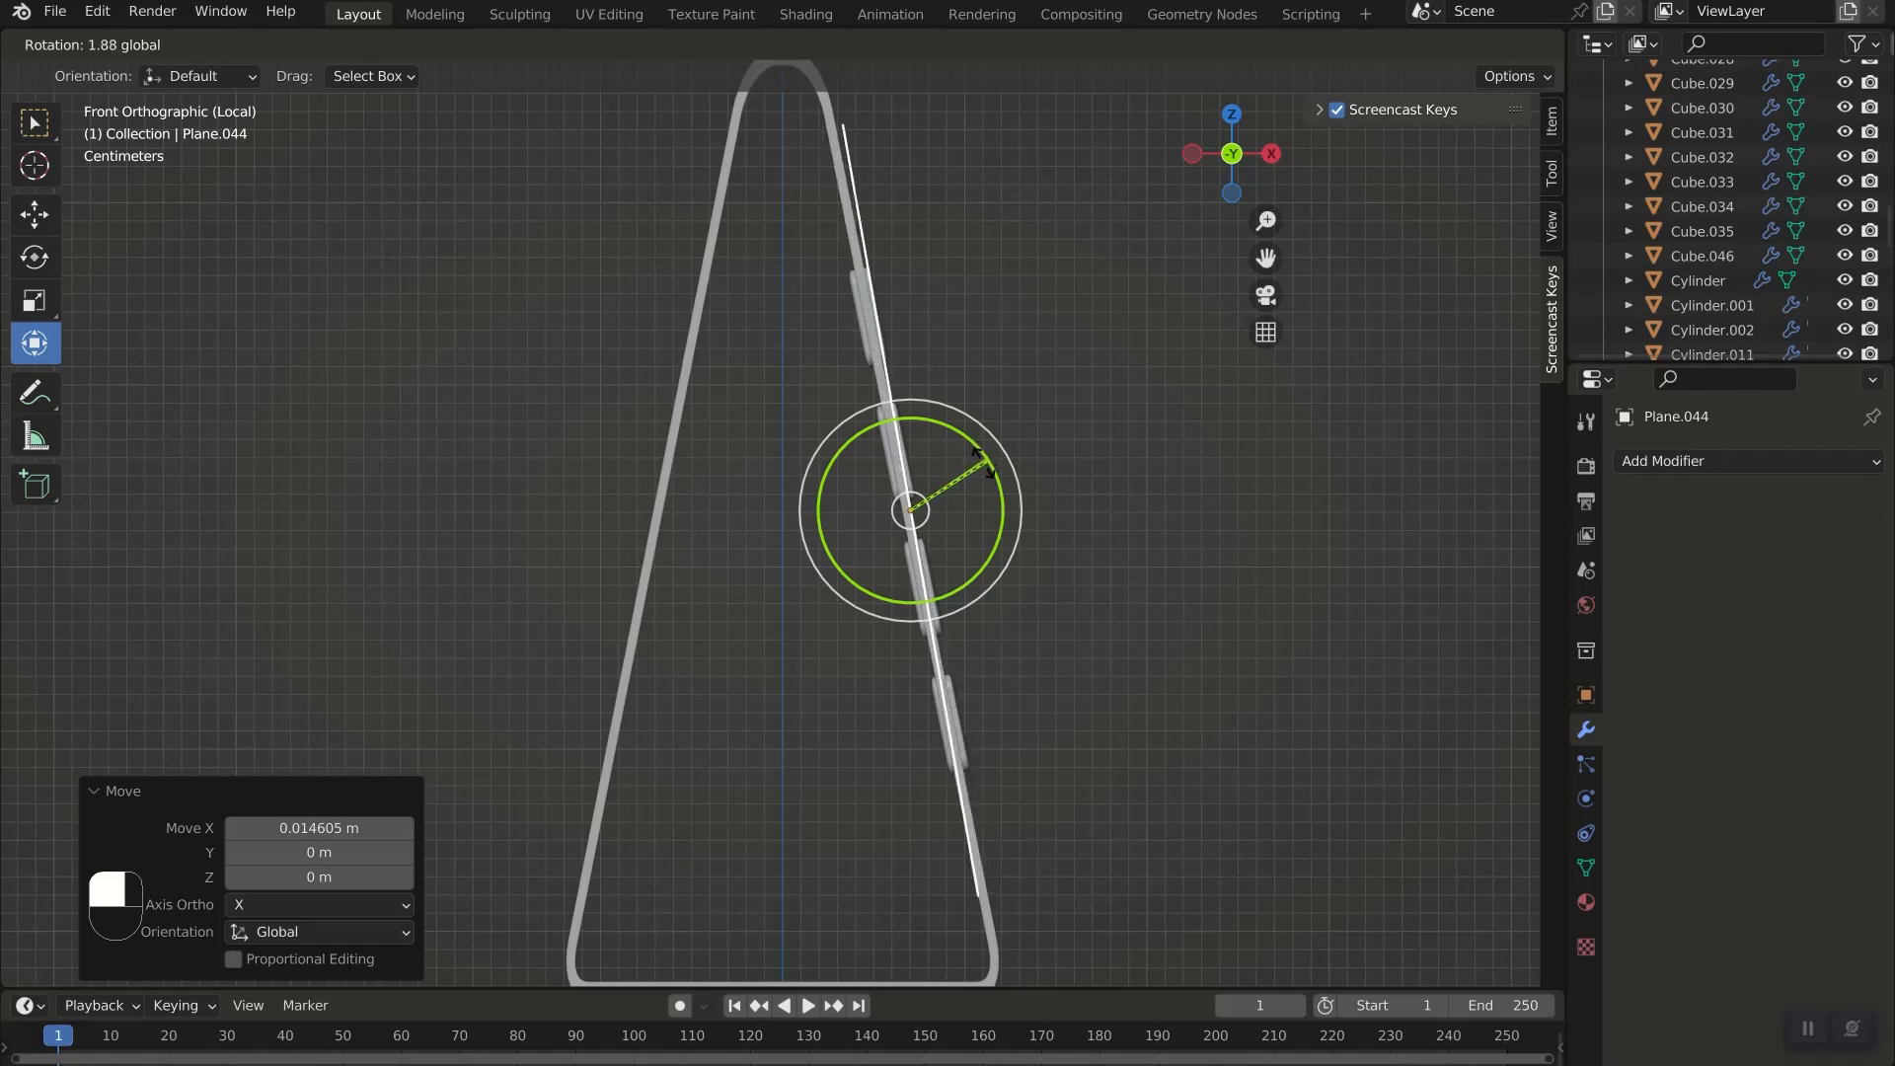
pyautogui.moveTo(984, 466); pyautogui.dragTo(1129, 708)
# Extrude the plane's face about 0.0042 m along its normal to make a thin panel.
pyautogui.press('Tab')
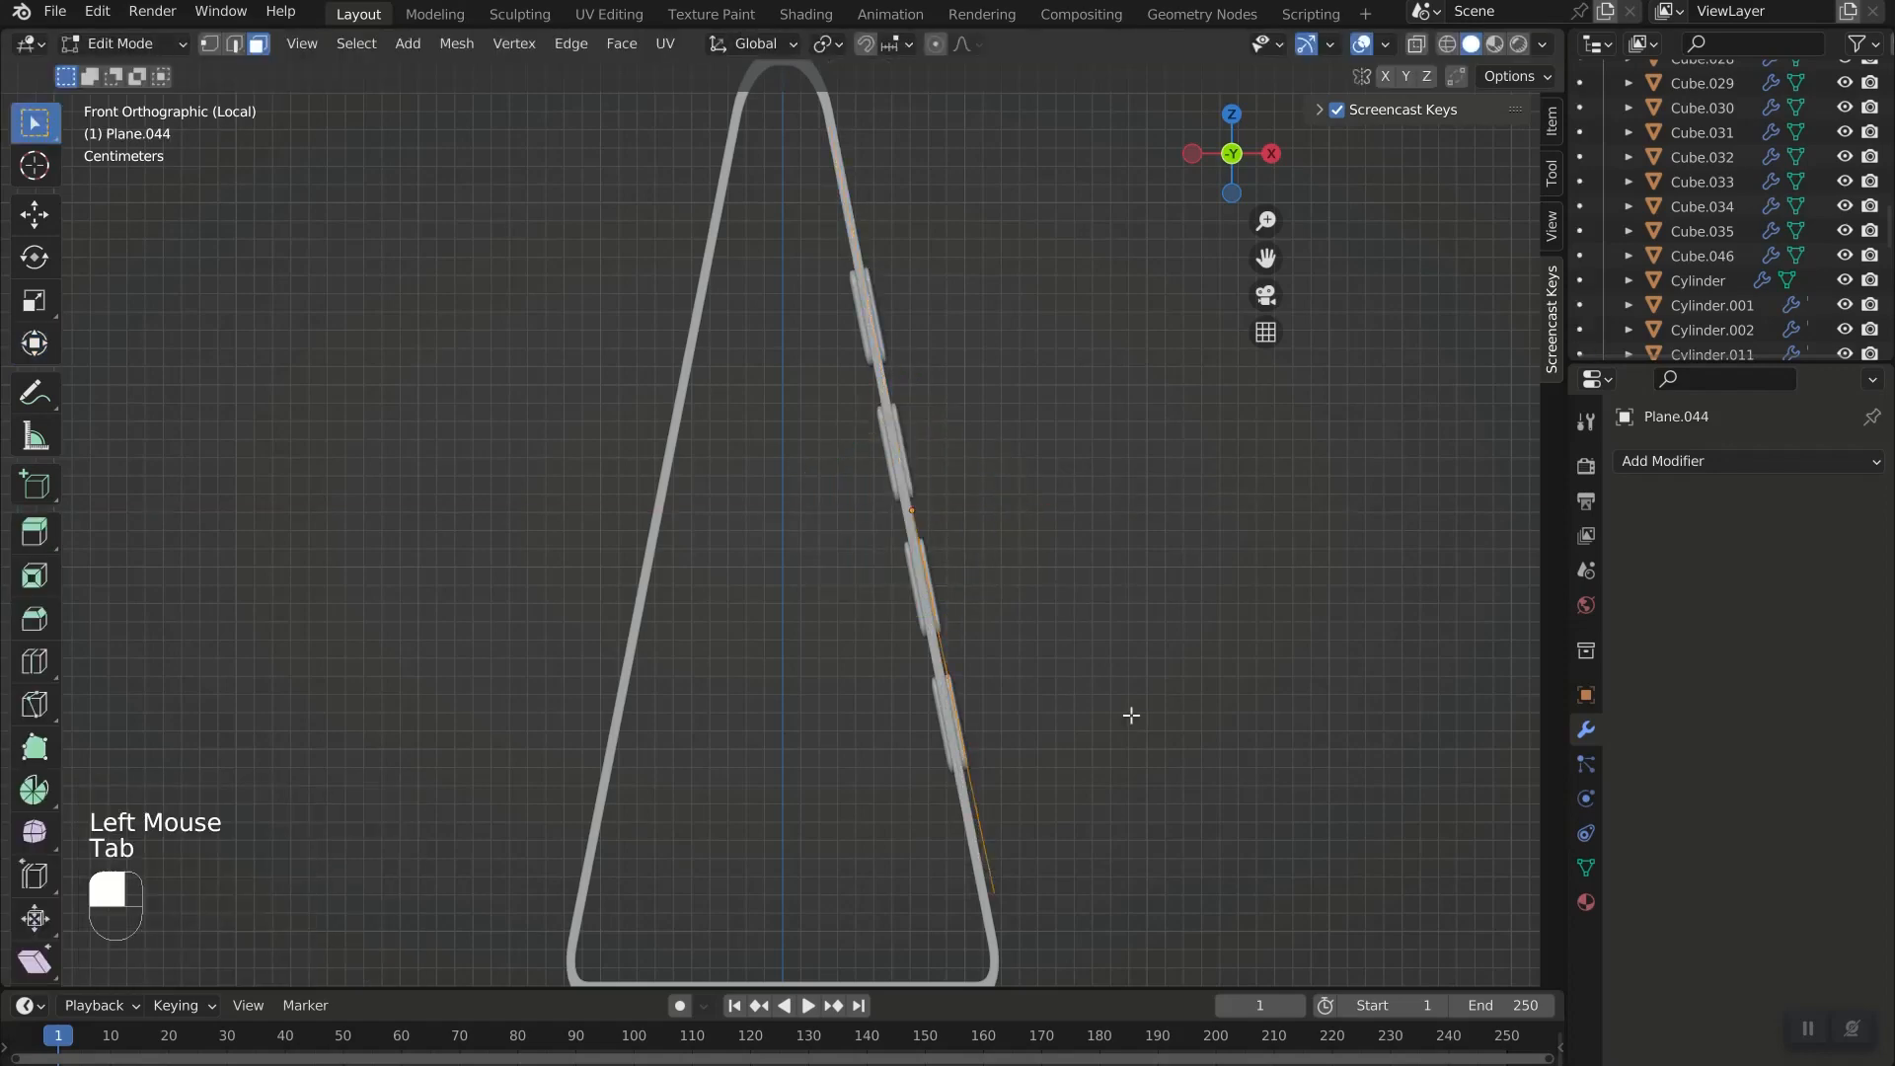
pyautogui.moveTo(1129, 715); pyautogui.dragTo(1141, 807, button='middle')
pyautogui.scroll(-2, 1165, 800)
pyautogui.press('e')
pyautogui.click(1205, 796)
pyautogui.press('KP_1')
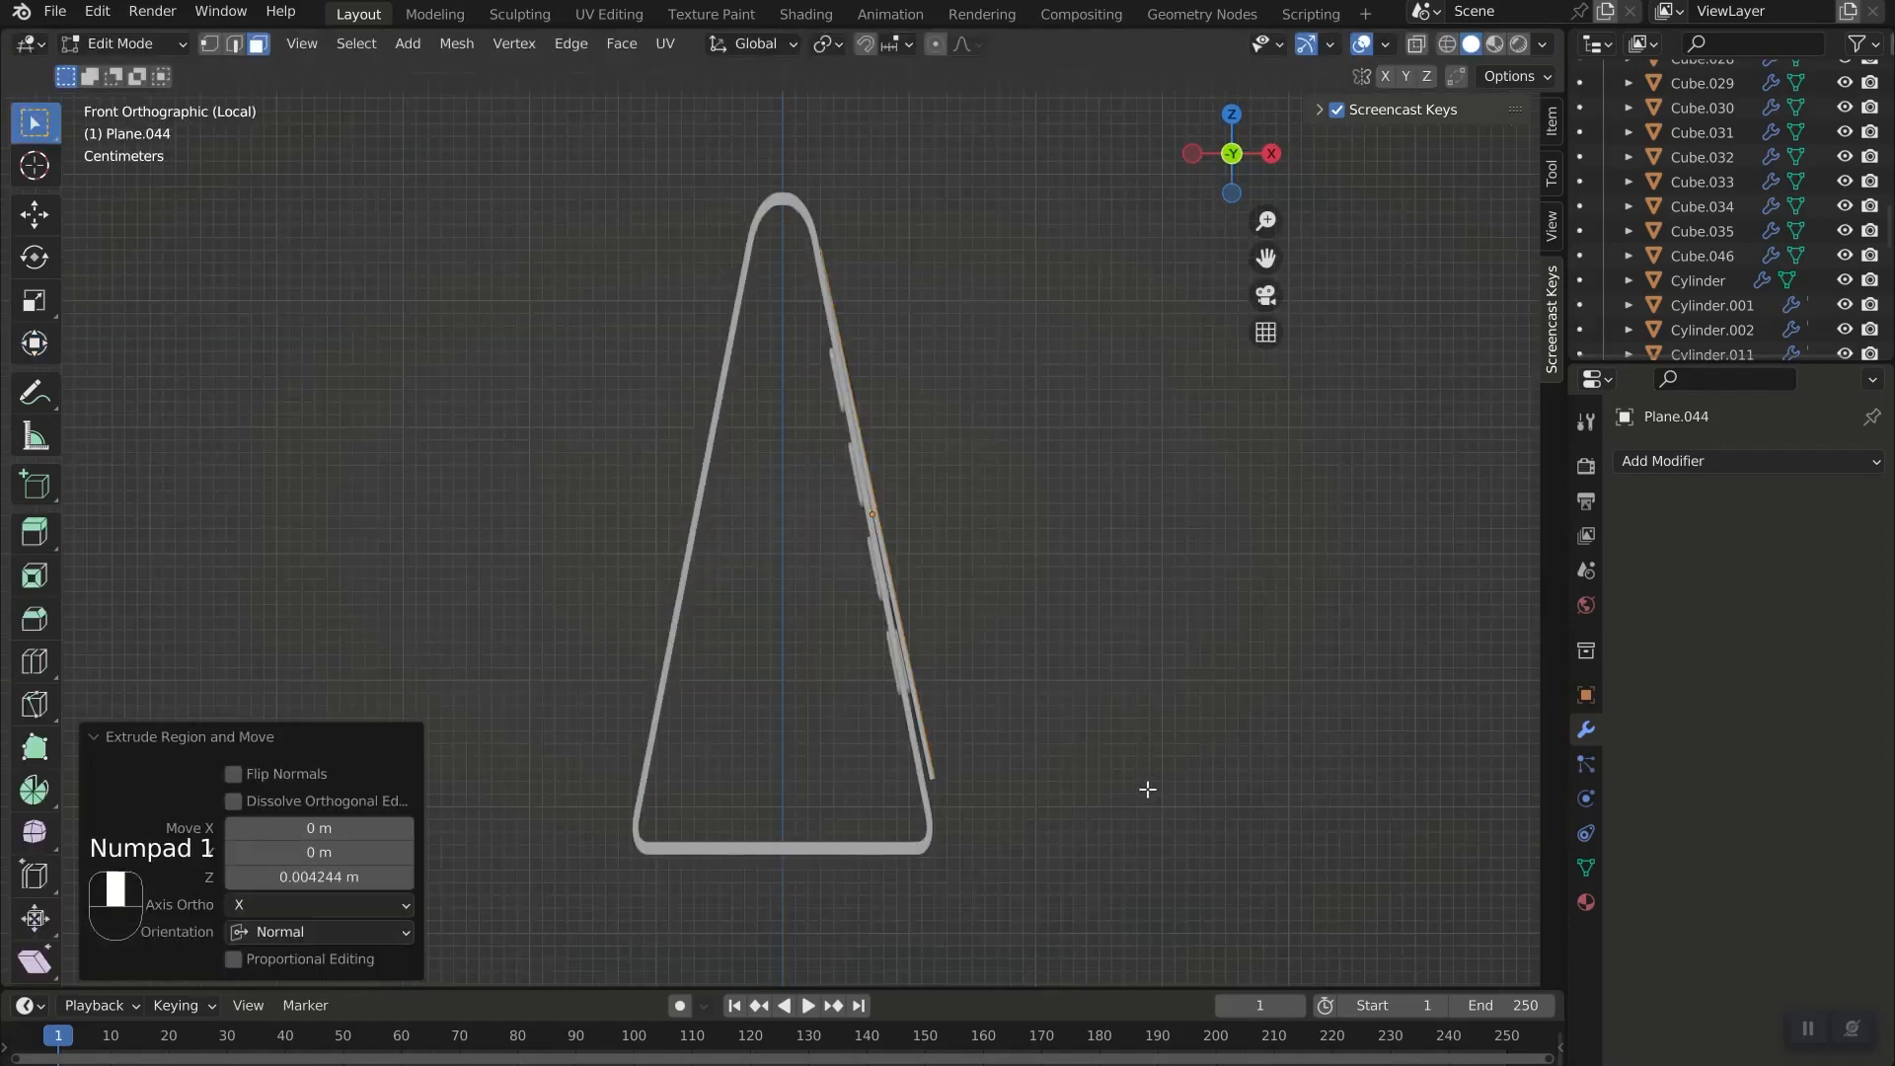
pyautogui.press('Tab')
# Move the thin panel about -0.0035 m along X and scale it by 0.818 along Z to frame the tiles.
pyautogui.moveTo(959, 511); pyautogui.dragTo(999, 511)
pyautogui.moveTo(999, 511); pyautogui.dragTo(1135, 780, button='middle')
pyautogui.scroll(-3, 1091, 699)
pyautogui.press('s')
pyautogui.press('z')
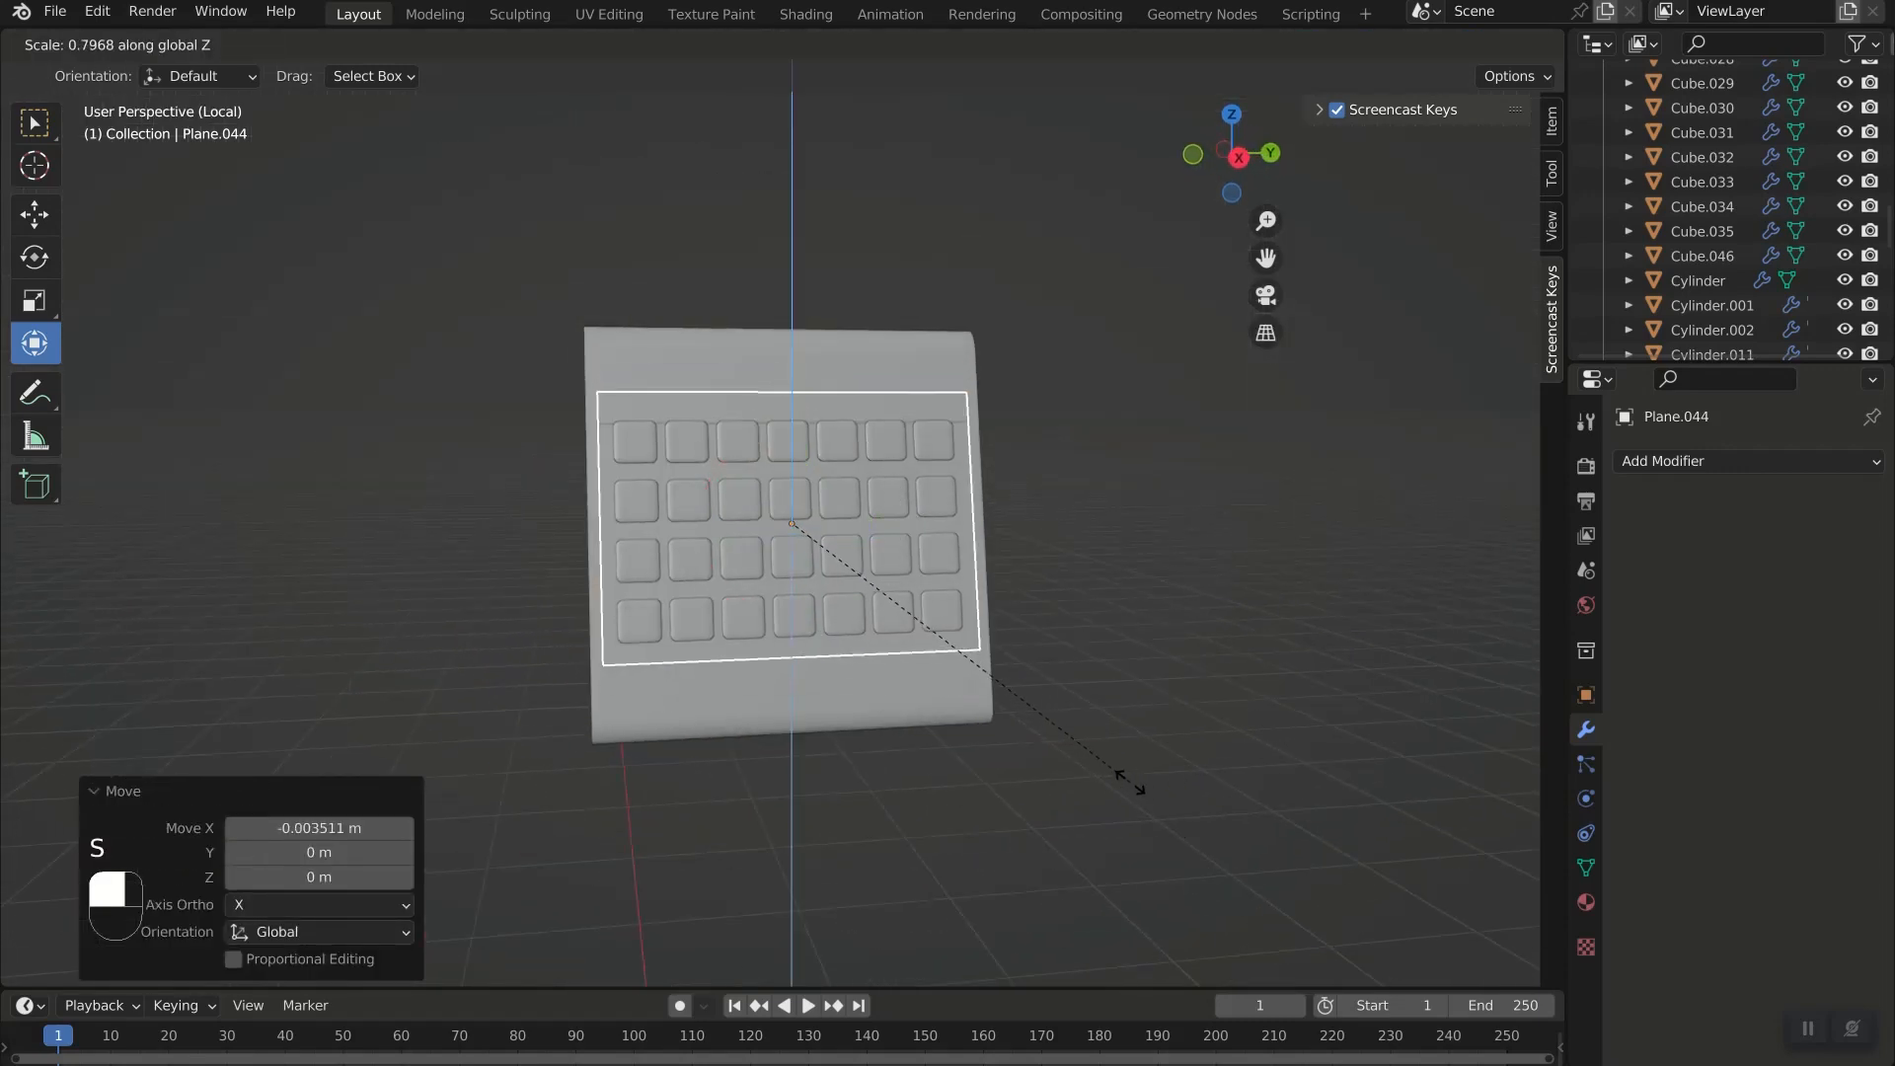
pyautogui.click(1133, 801)
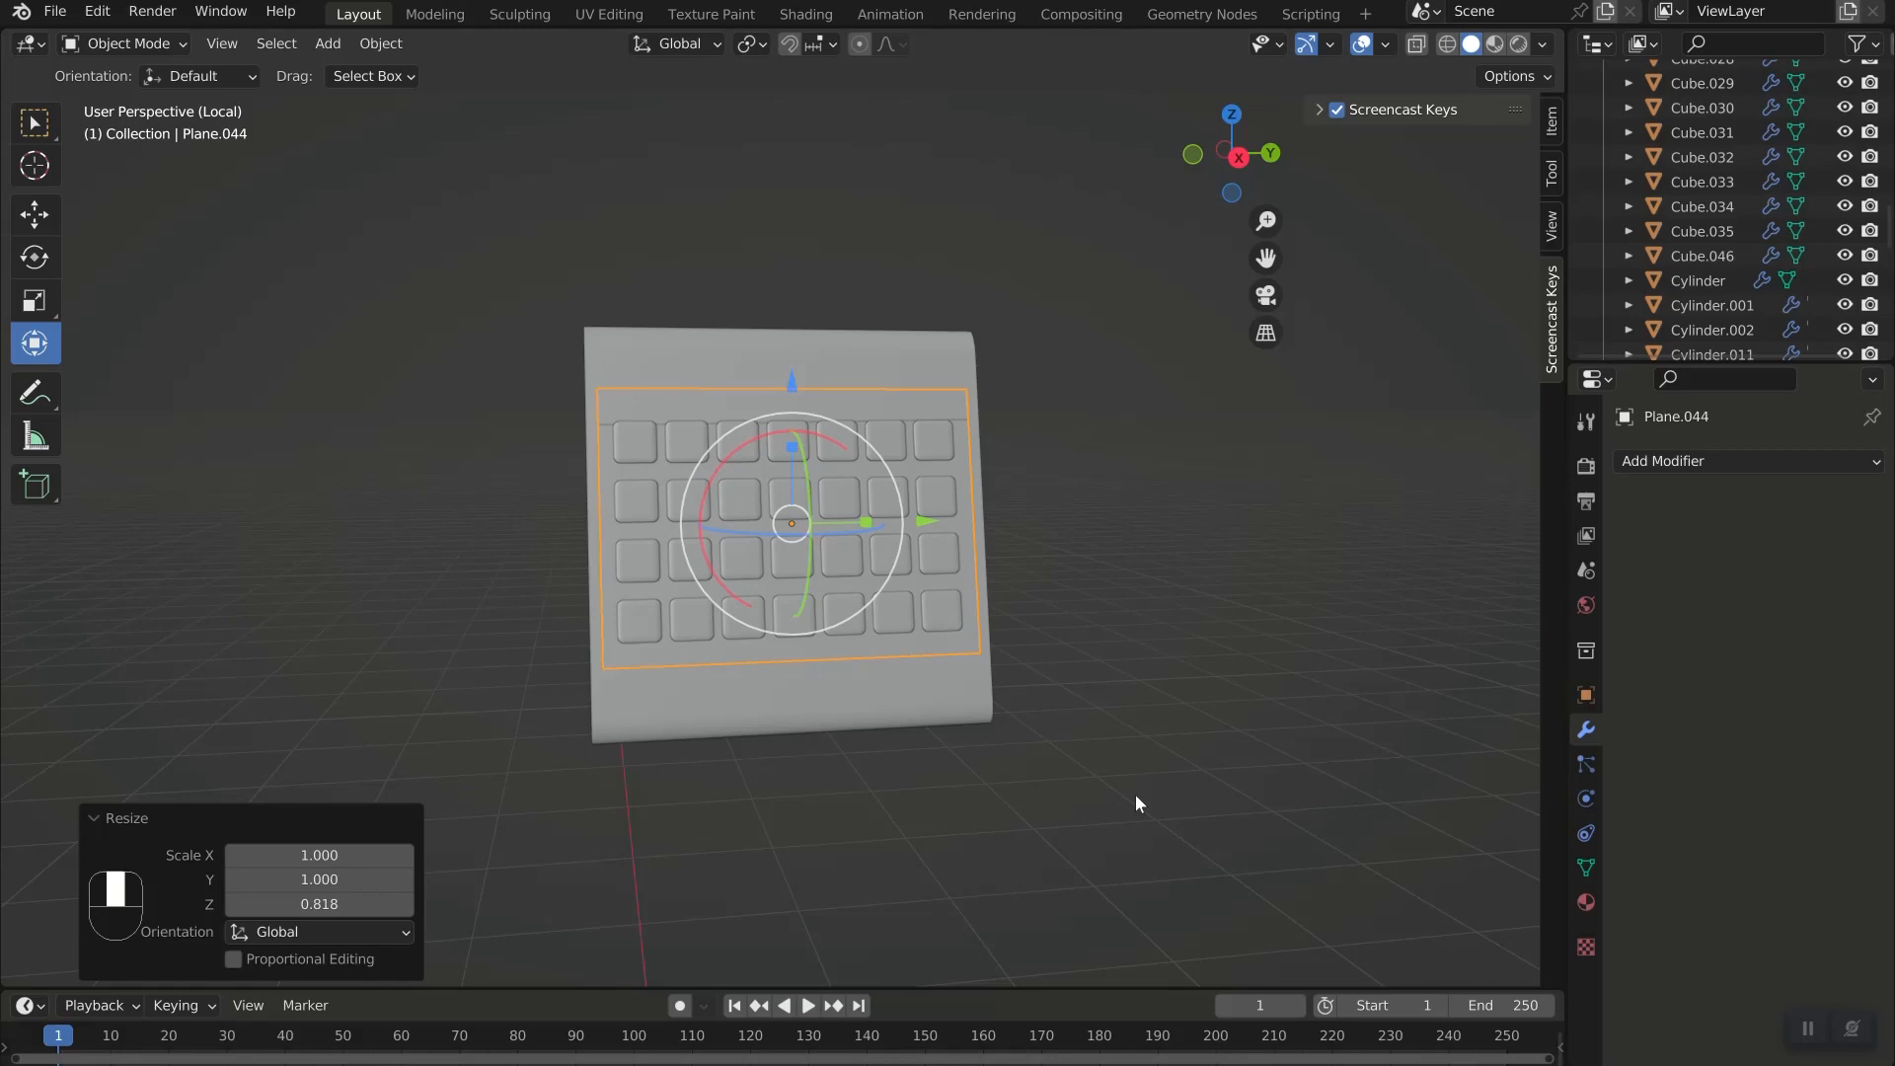
# Select the tile grid together with the thin panel and adjust their position along X against the sloped face.
pyautogui.moveTo(736, 551); pyautogui.dragTo(963, 554, button='middle')
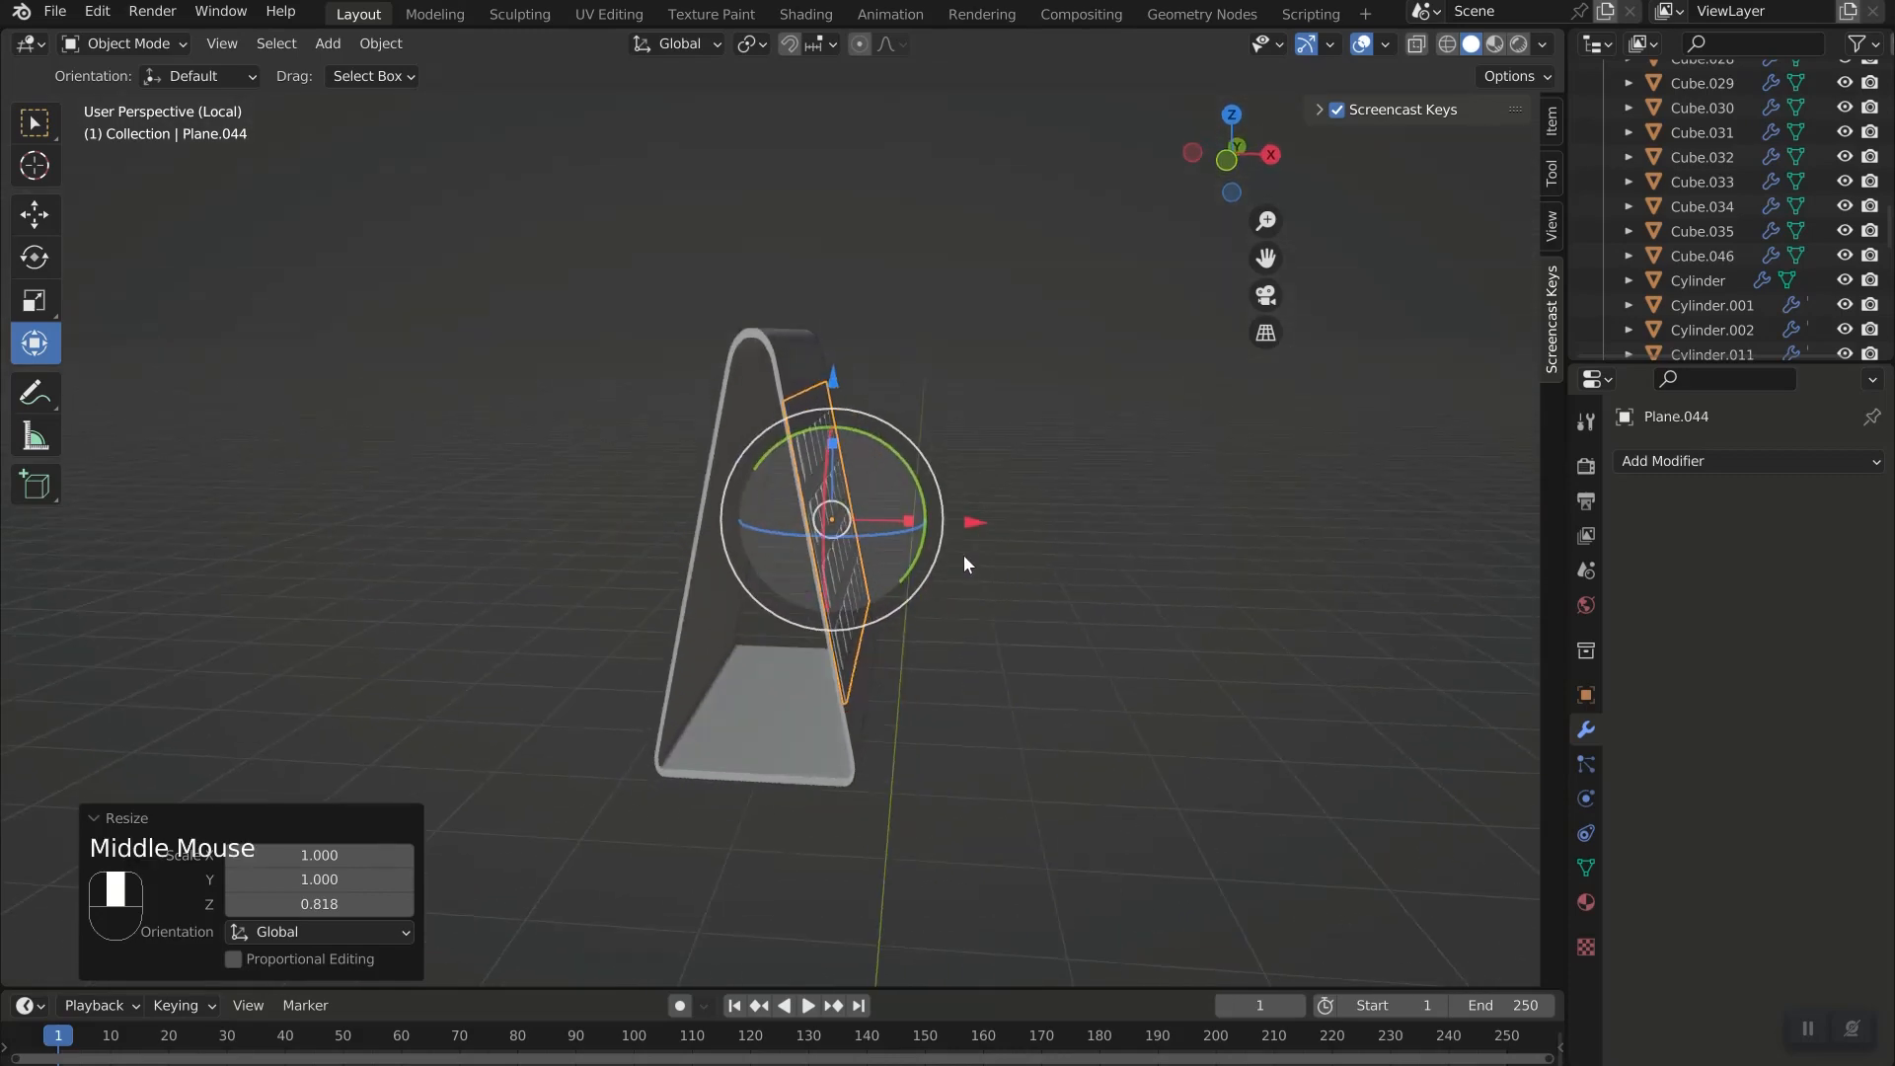
pyautogui.scroll(3, 947, 523)
pyautogui.keyDown('shift'); pyautogui.click(881, 620); pyautogui.keyUp('shift')
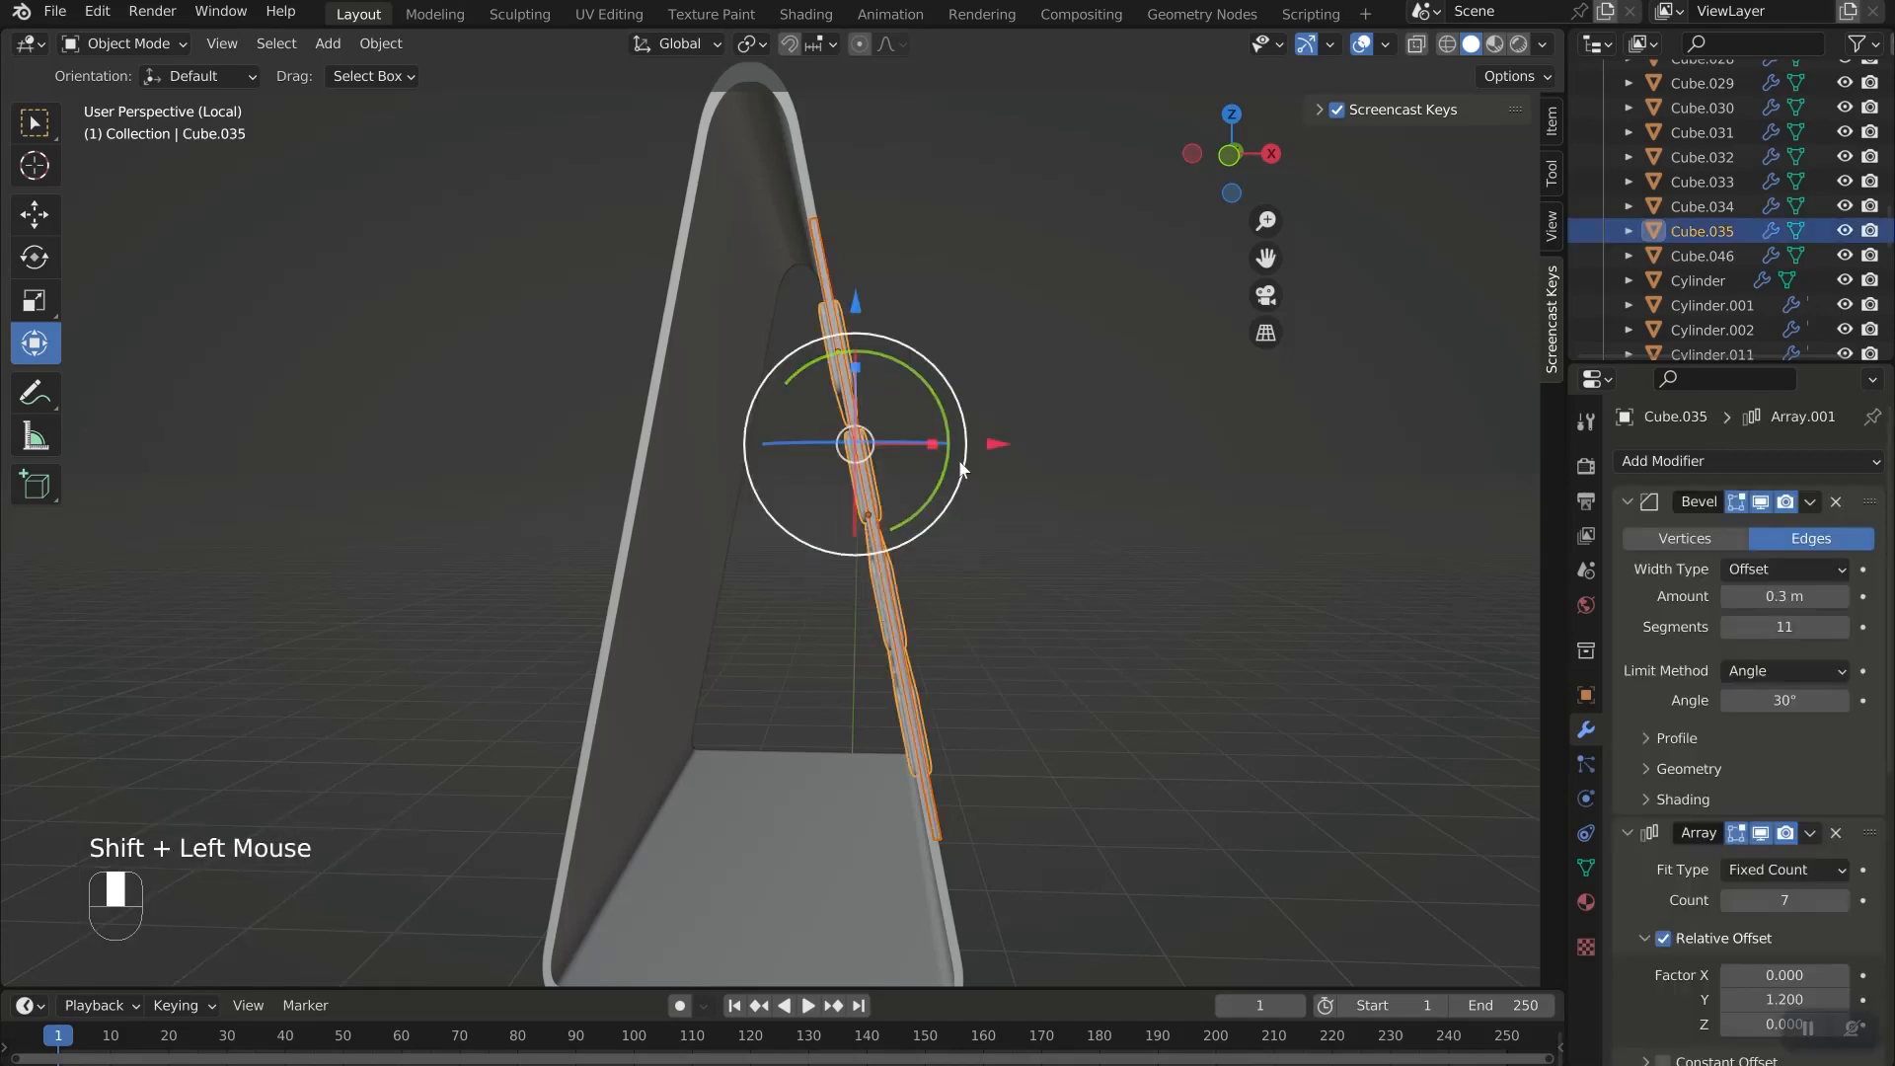
pyautogui.click(998, 443)
# Select the stand body and add a cylinder mesh to the scene.
pyautogui.moveTo(1183, 570); pyautogui.dragTo(626, 321, button='middle')
pyautogui.click(626, 321)
pyautogui.click(604, 245)
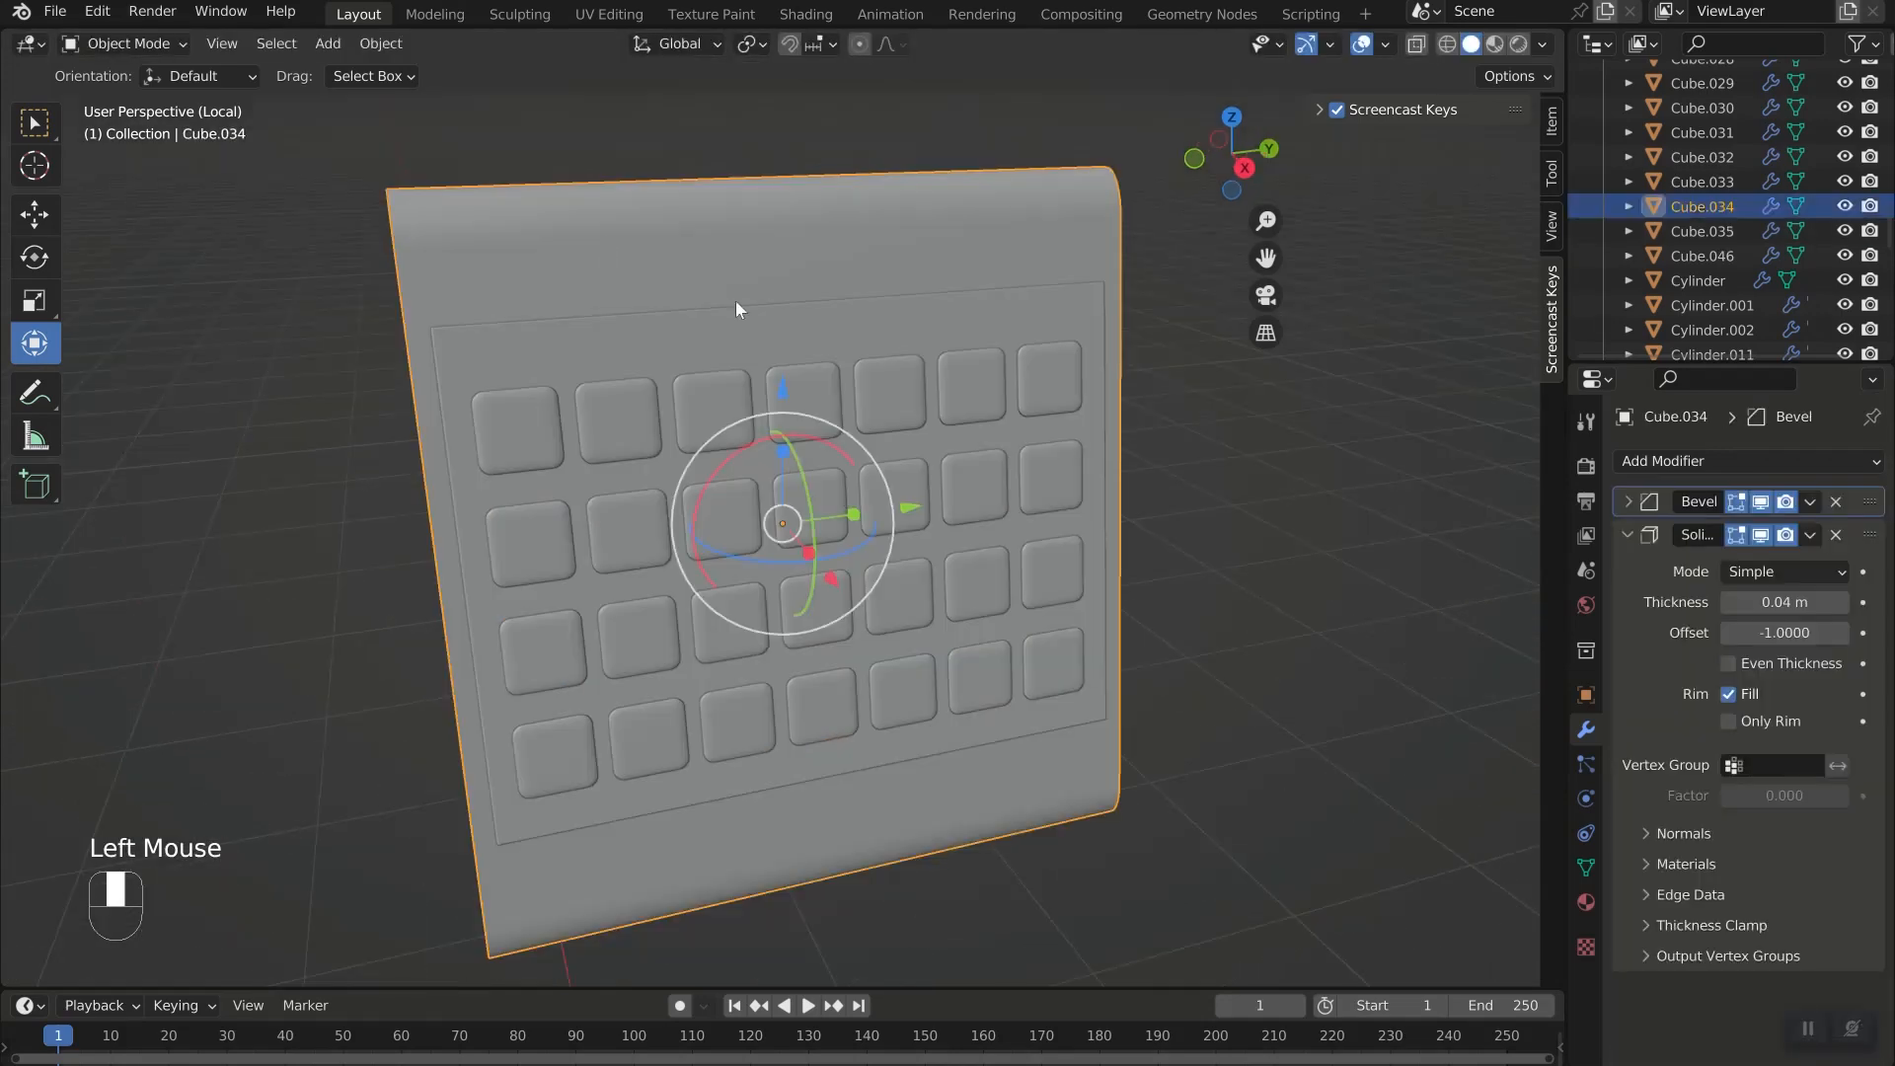
pyautogui.hotkey('shift', 'a')
pyautogui.moveTo(1435, 613)
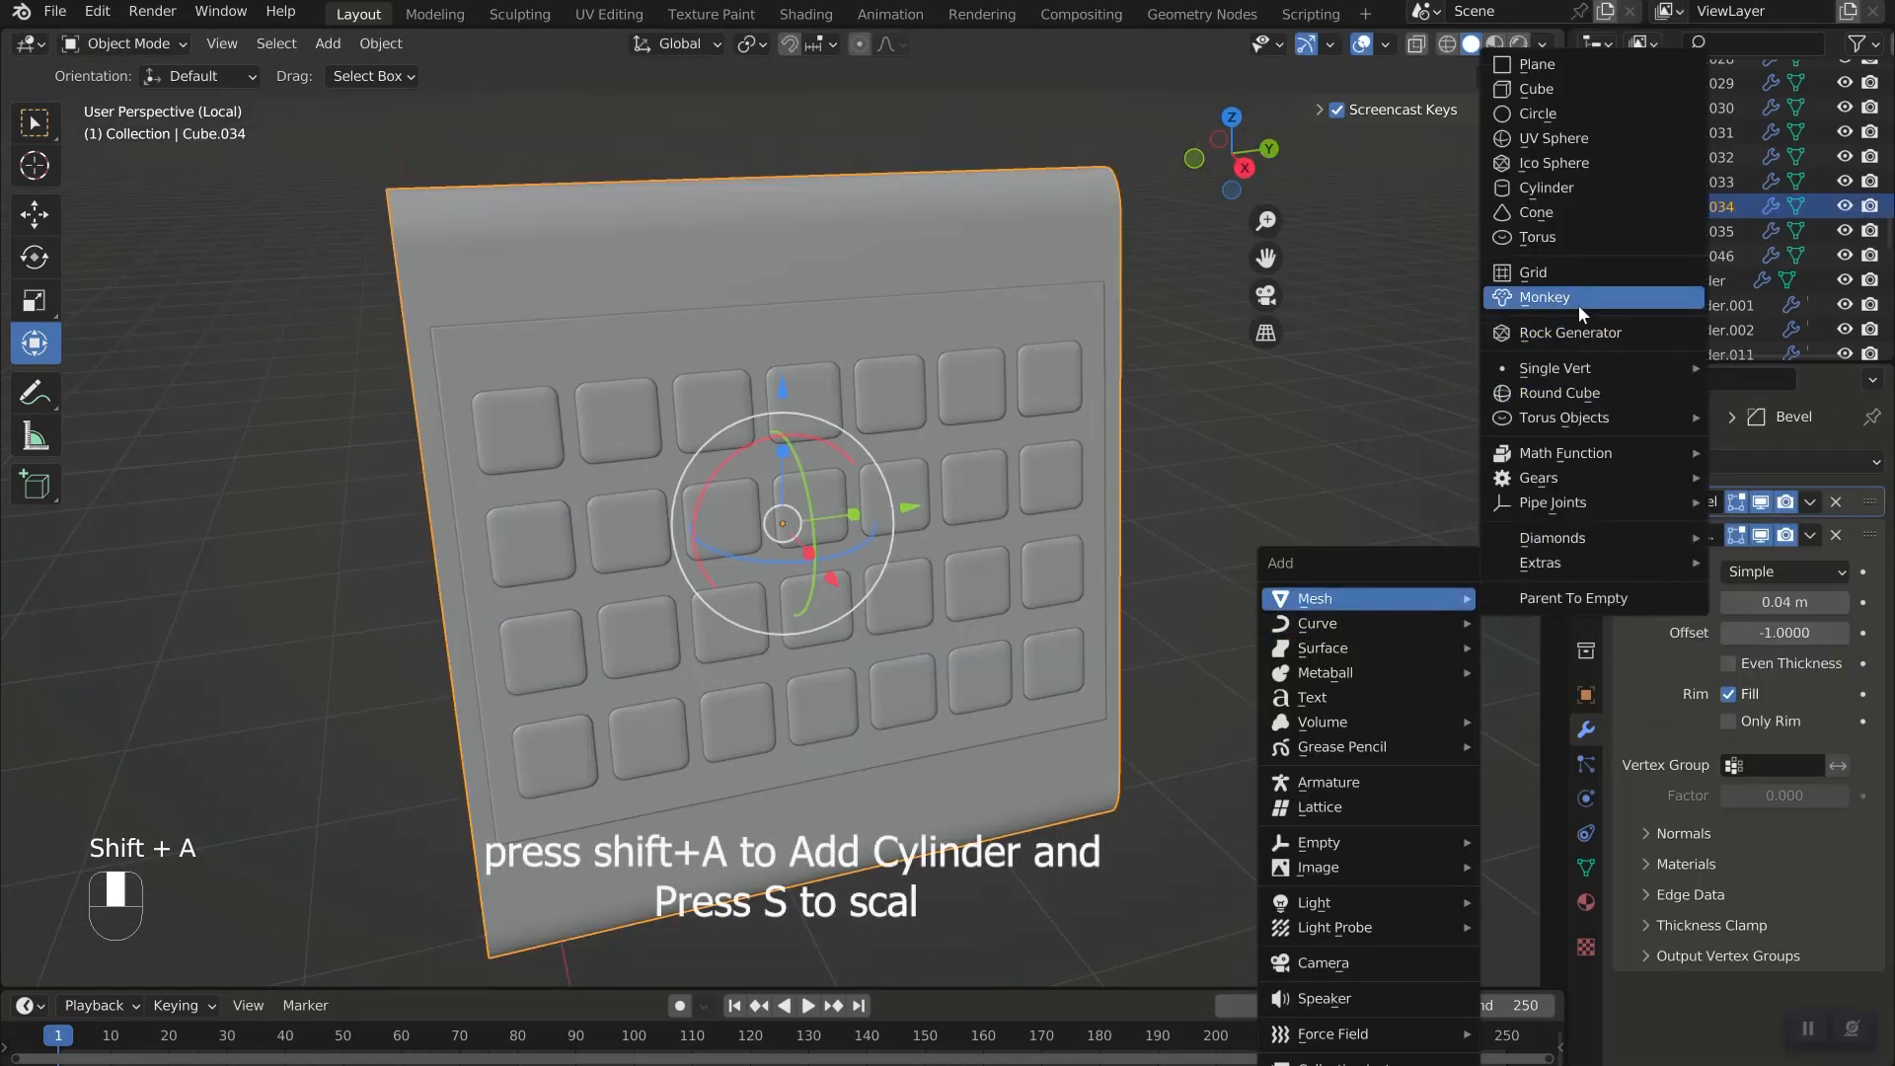
pyautogui.click(1573, 188)
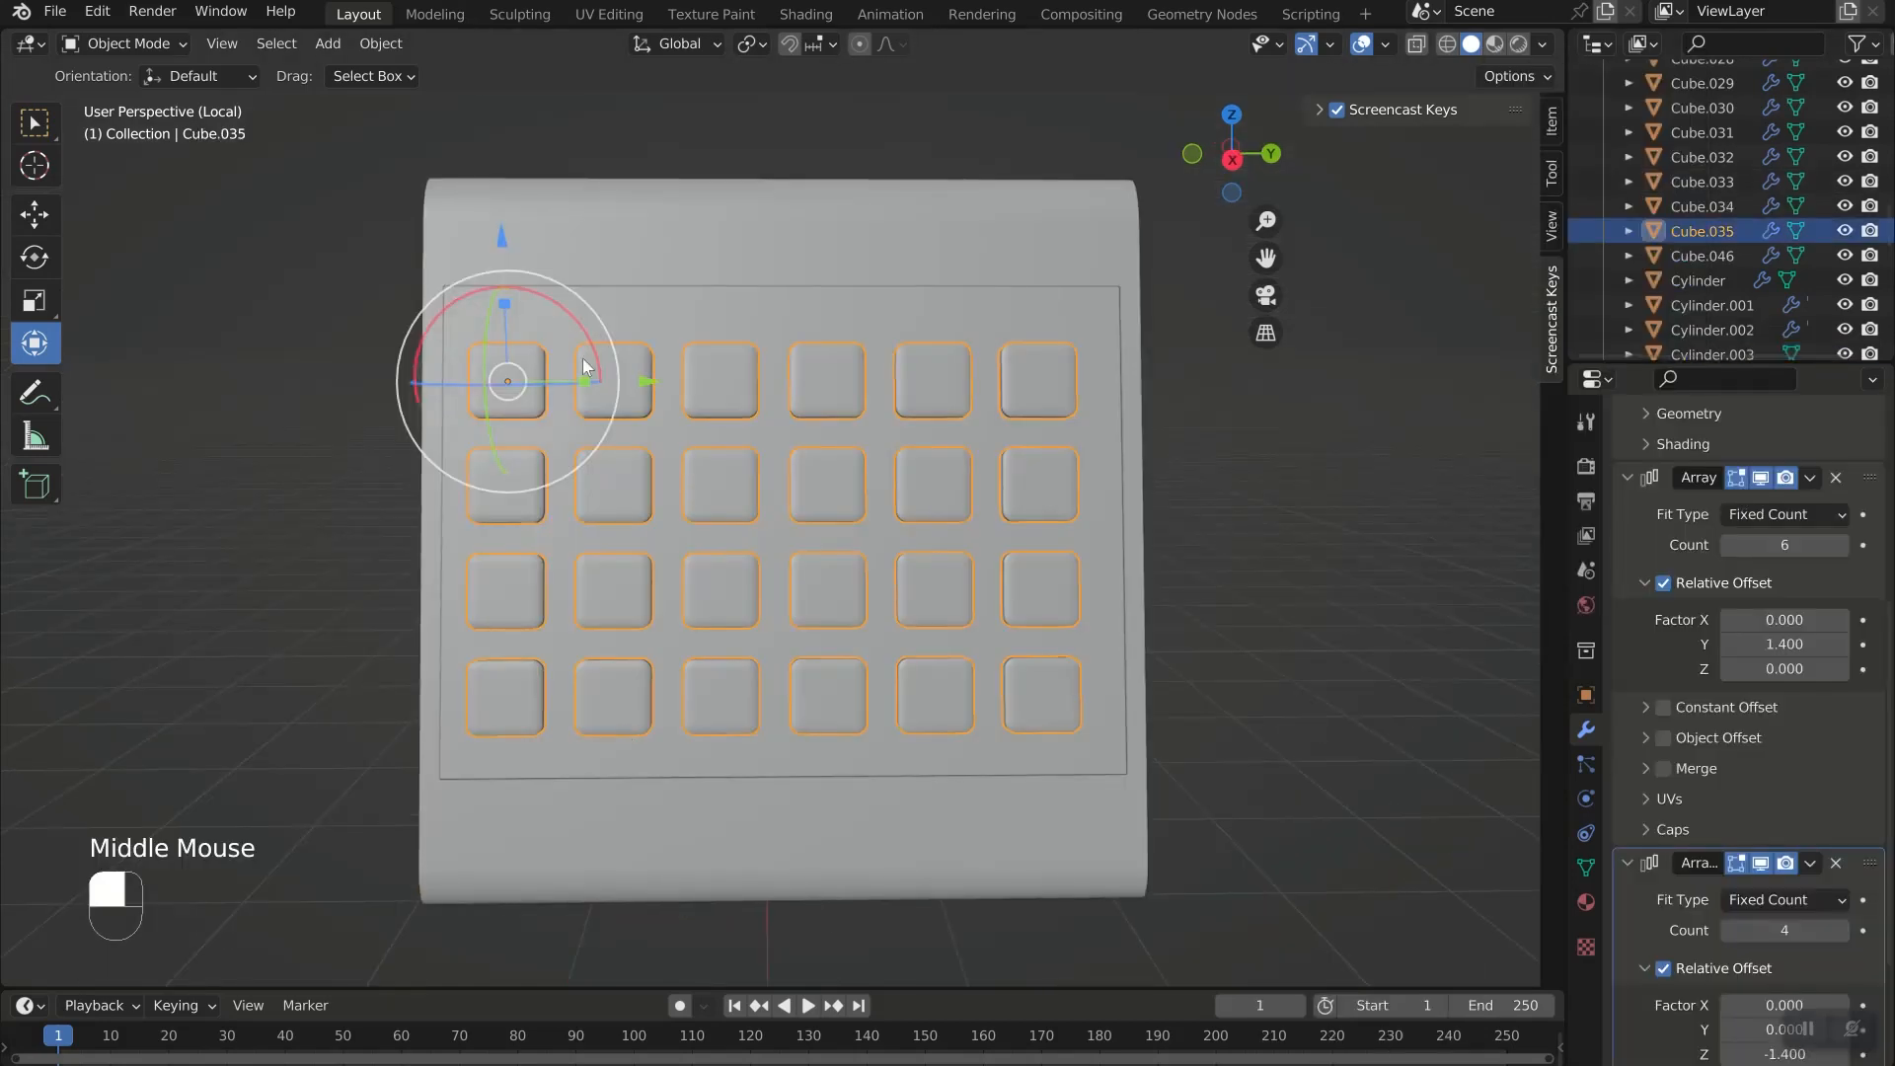
# Shift the tile grid about 0.0062 m along Y to centre it on the panel in right view.
pyautogui.press('KP_3')
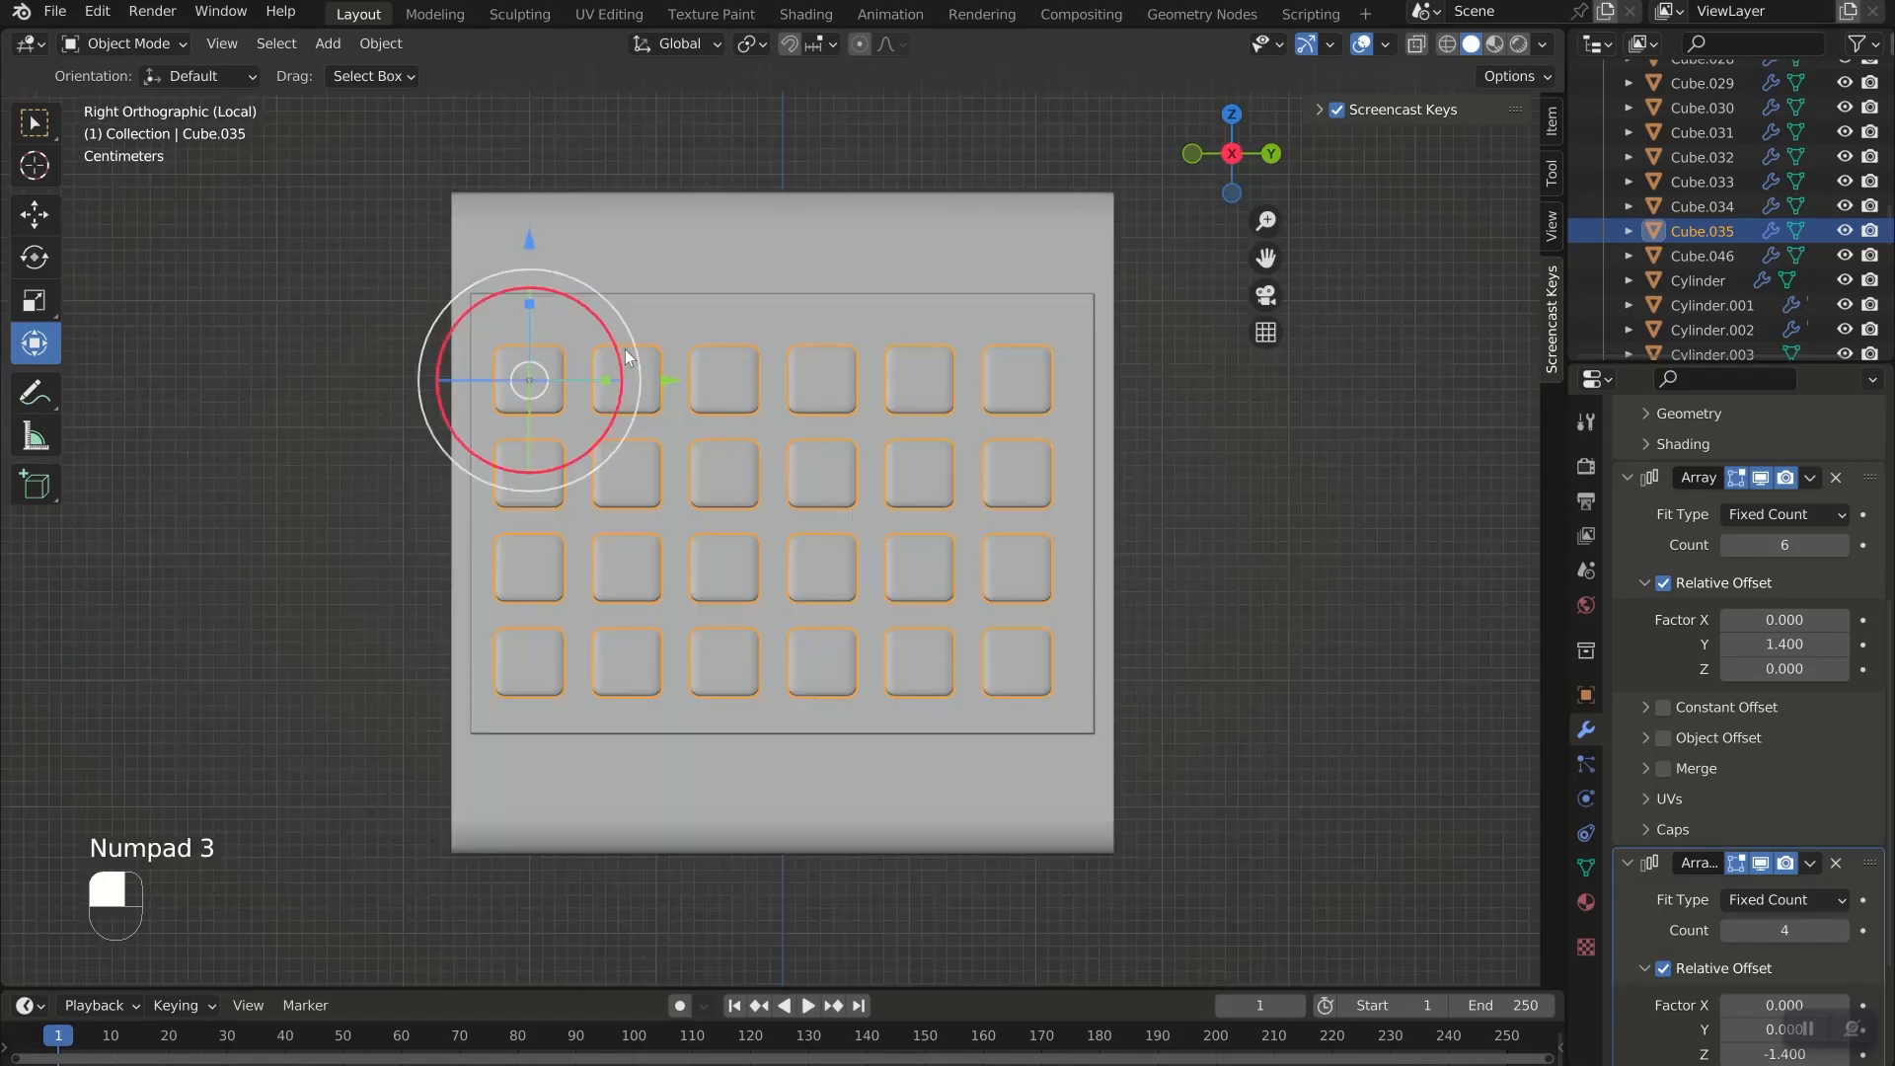
pyautogui.moveTo(668, 381); pyautogui.dragTo(677, 387)
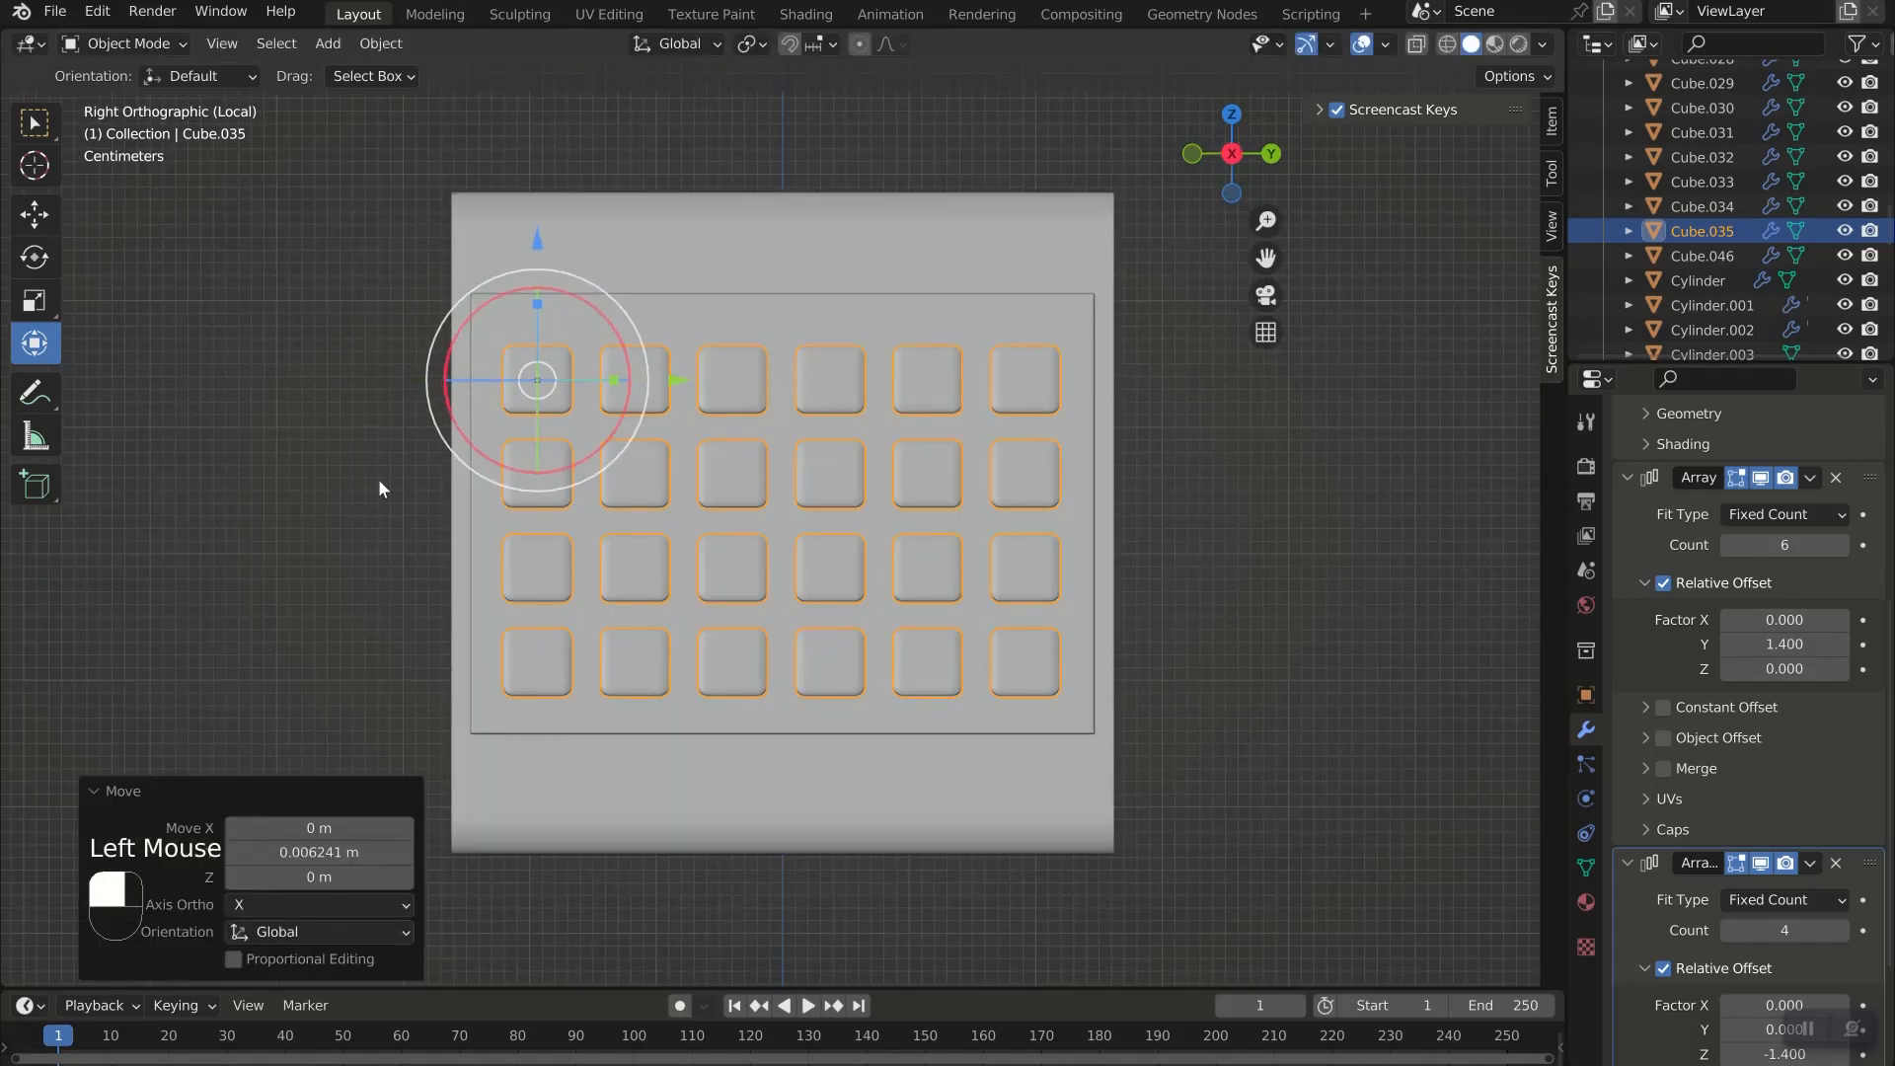
# Select the cylinder below the stand and scale it uniformly by 0.150 in top view.
pyautogui.scroll(-2, 381, 479)
pyautogui.scroll(-1, 393, 487)
pyautogui.moveTo(393, 487); pyautogui.dragTo(554, 541, button='middle')
pyautogui.scroll(-2, 592, 592)
pyautogui.click(832, 837)
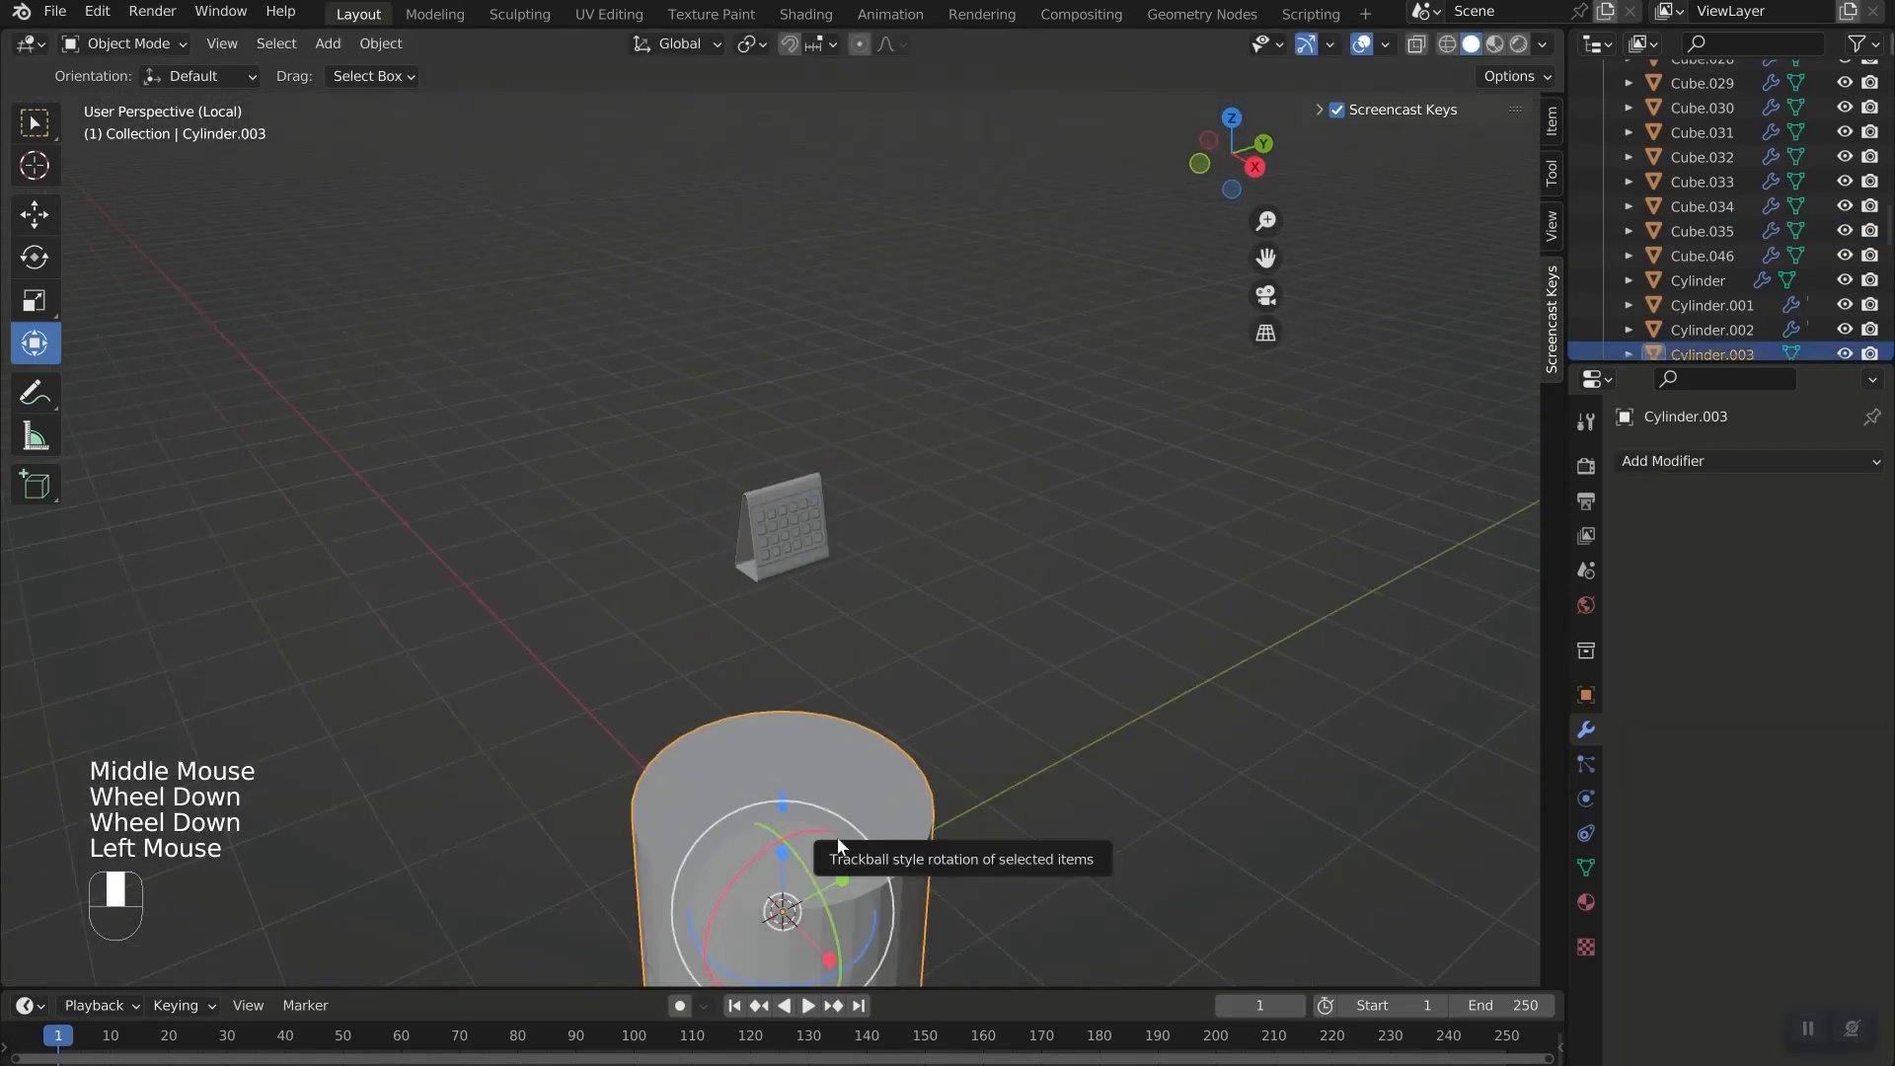
pyautogui.press('KP_3')
pyautogui.press('KP_7')
pyautogui.press('s')
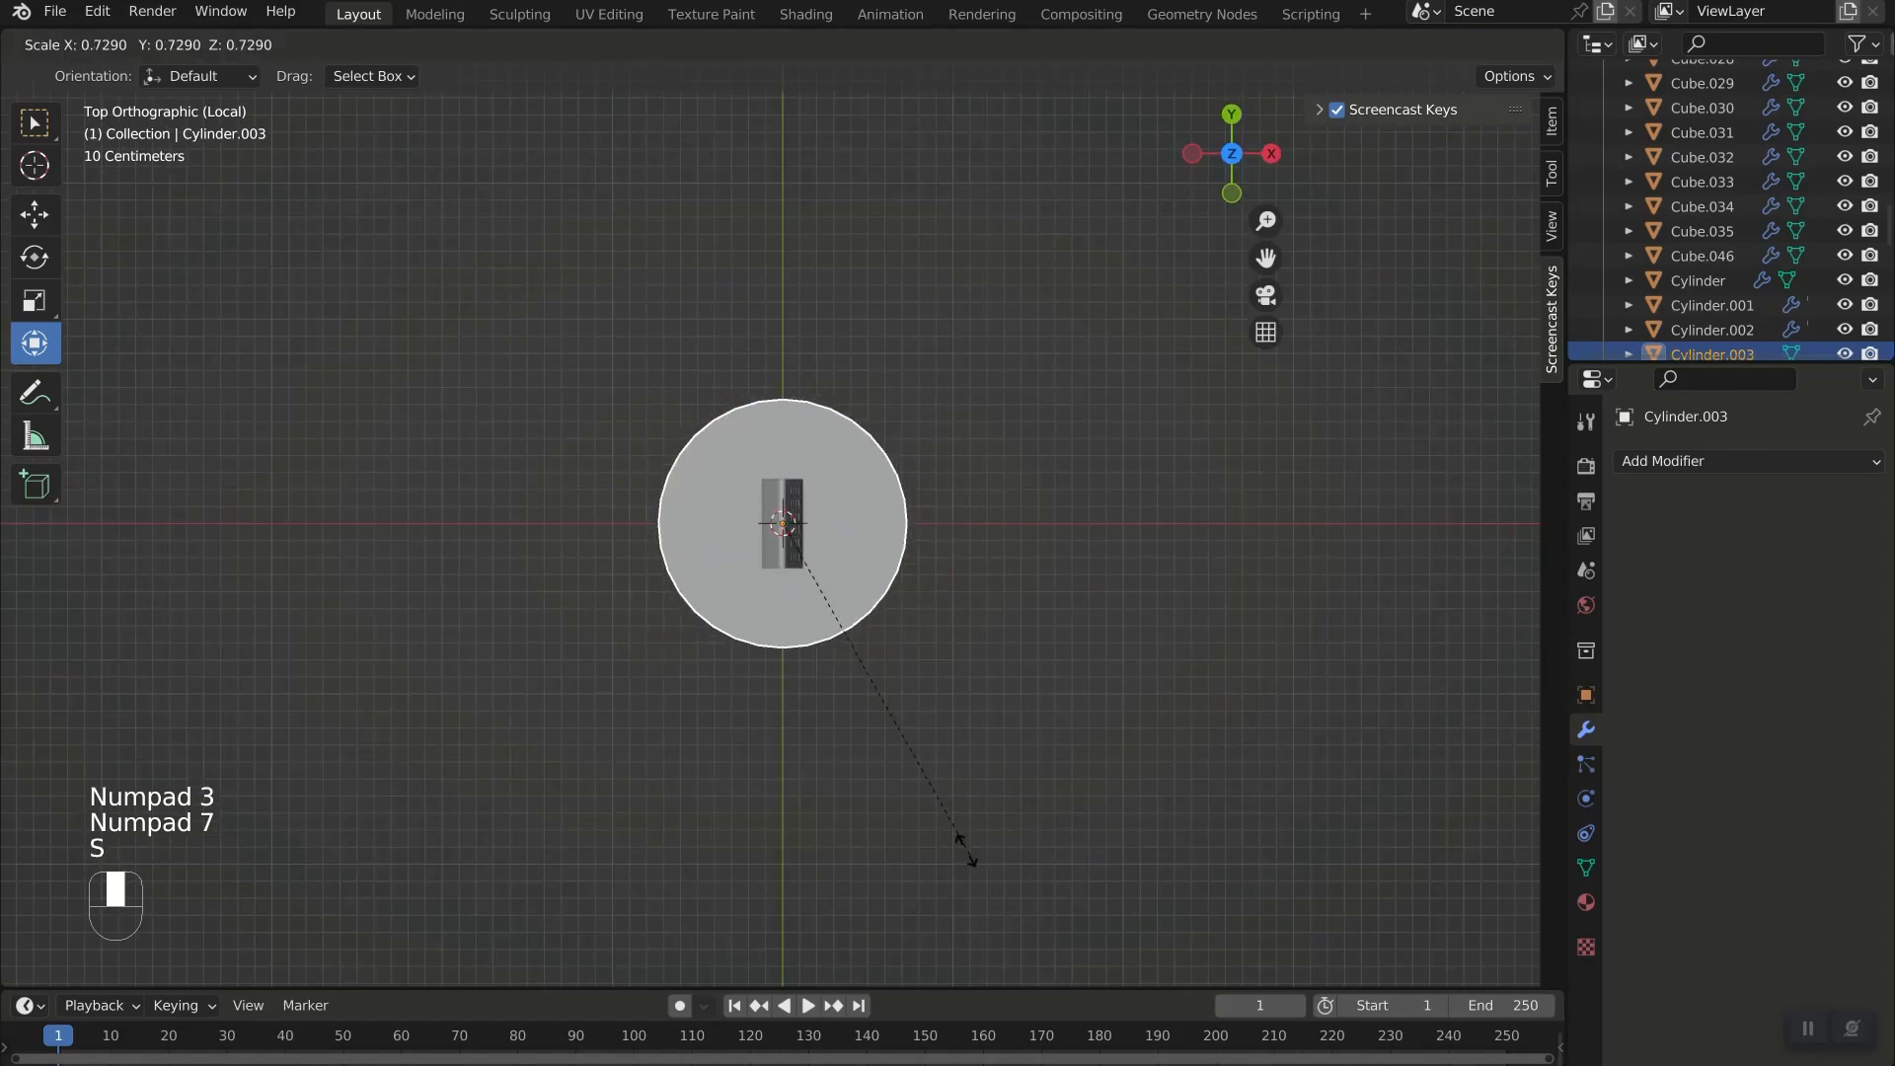
pyautogui.click(813, 590)
# Raise the cylinder about 3.38 m along Z above the stand, slim it down, and stretch it by 4.063 along Z.
pyautogui.press('KP_3')
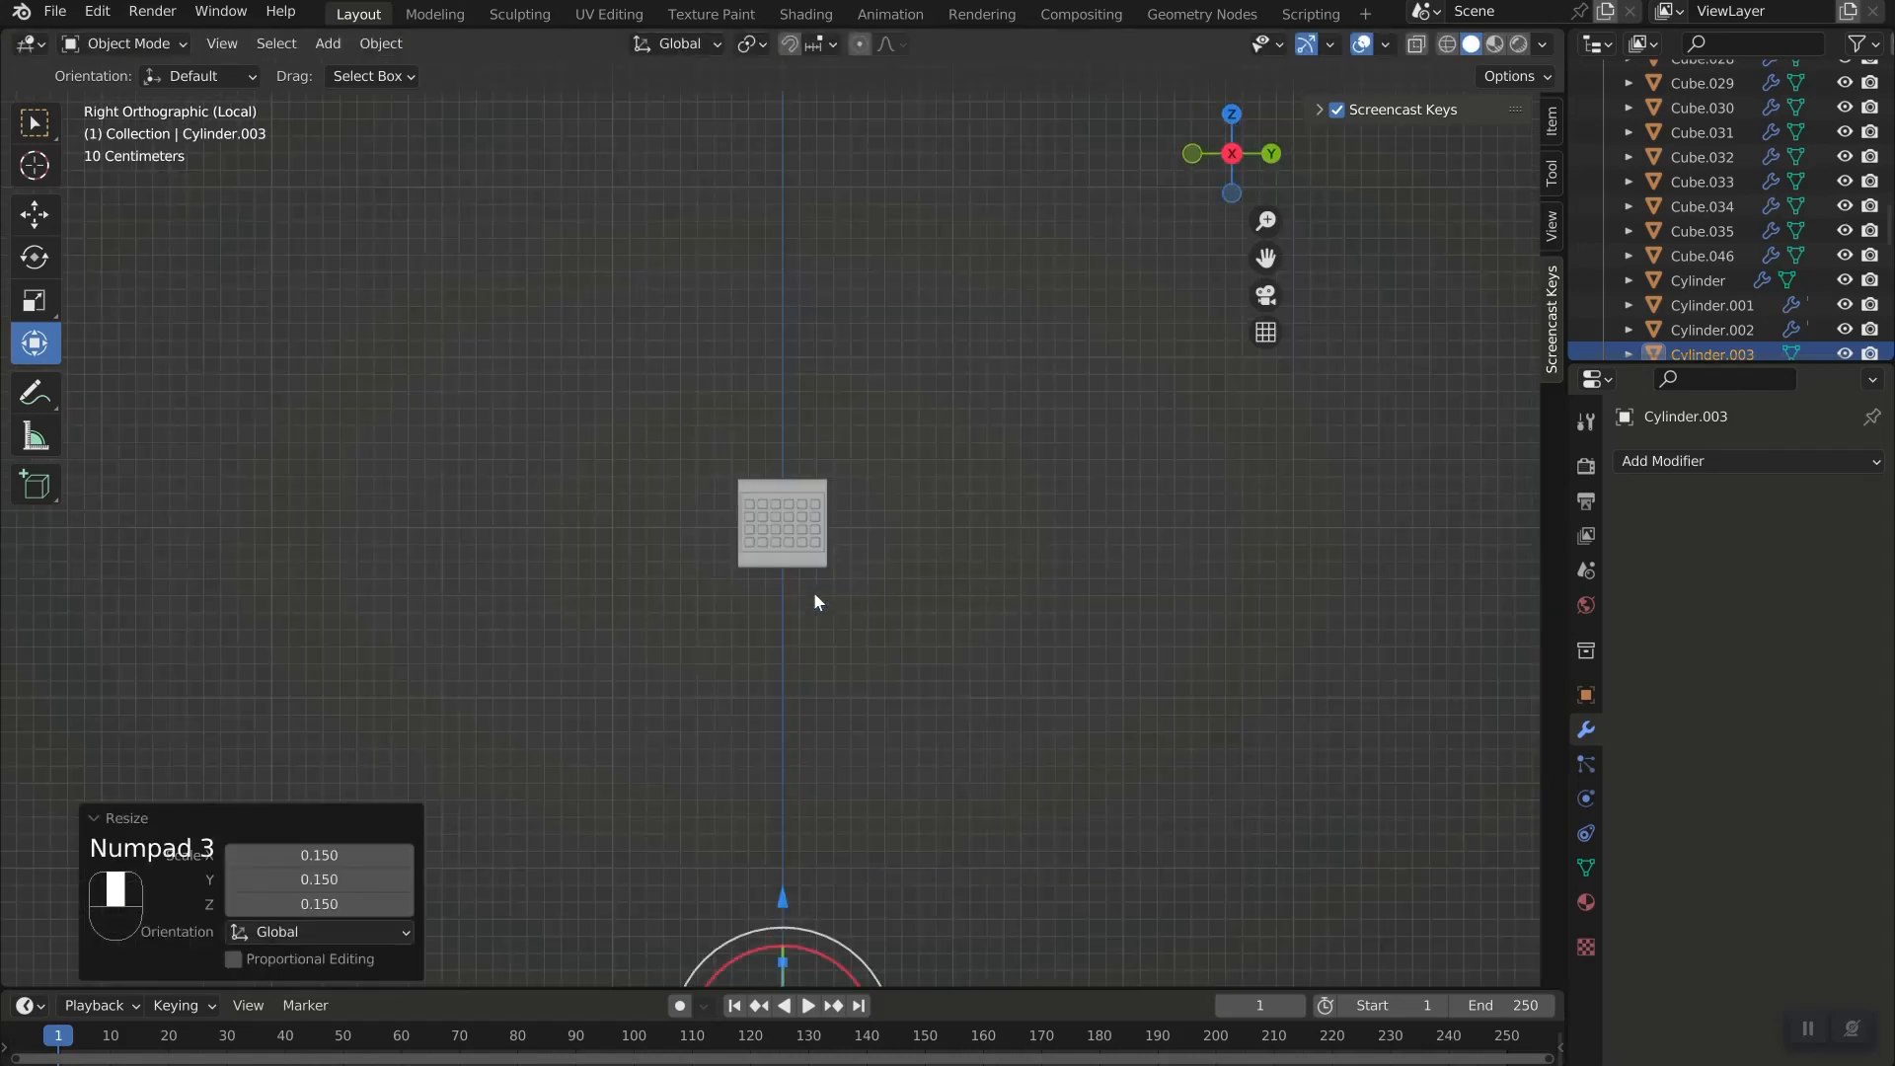
pyautogui.moveTo(776, 894); pyautogui.dragTo(750, 319)
pyautogui.scroll(5, 753, 457)
pyautogui.press('s')
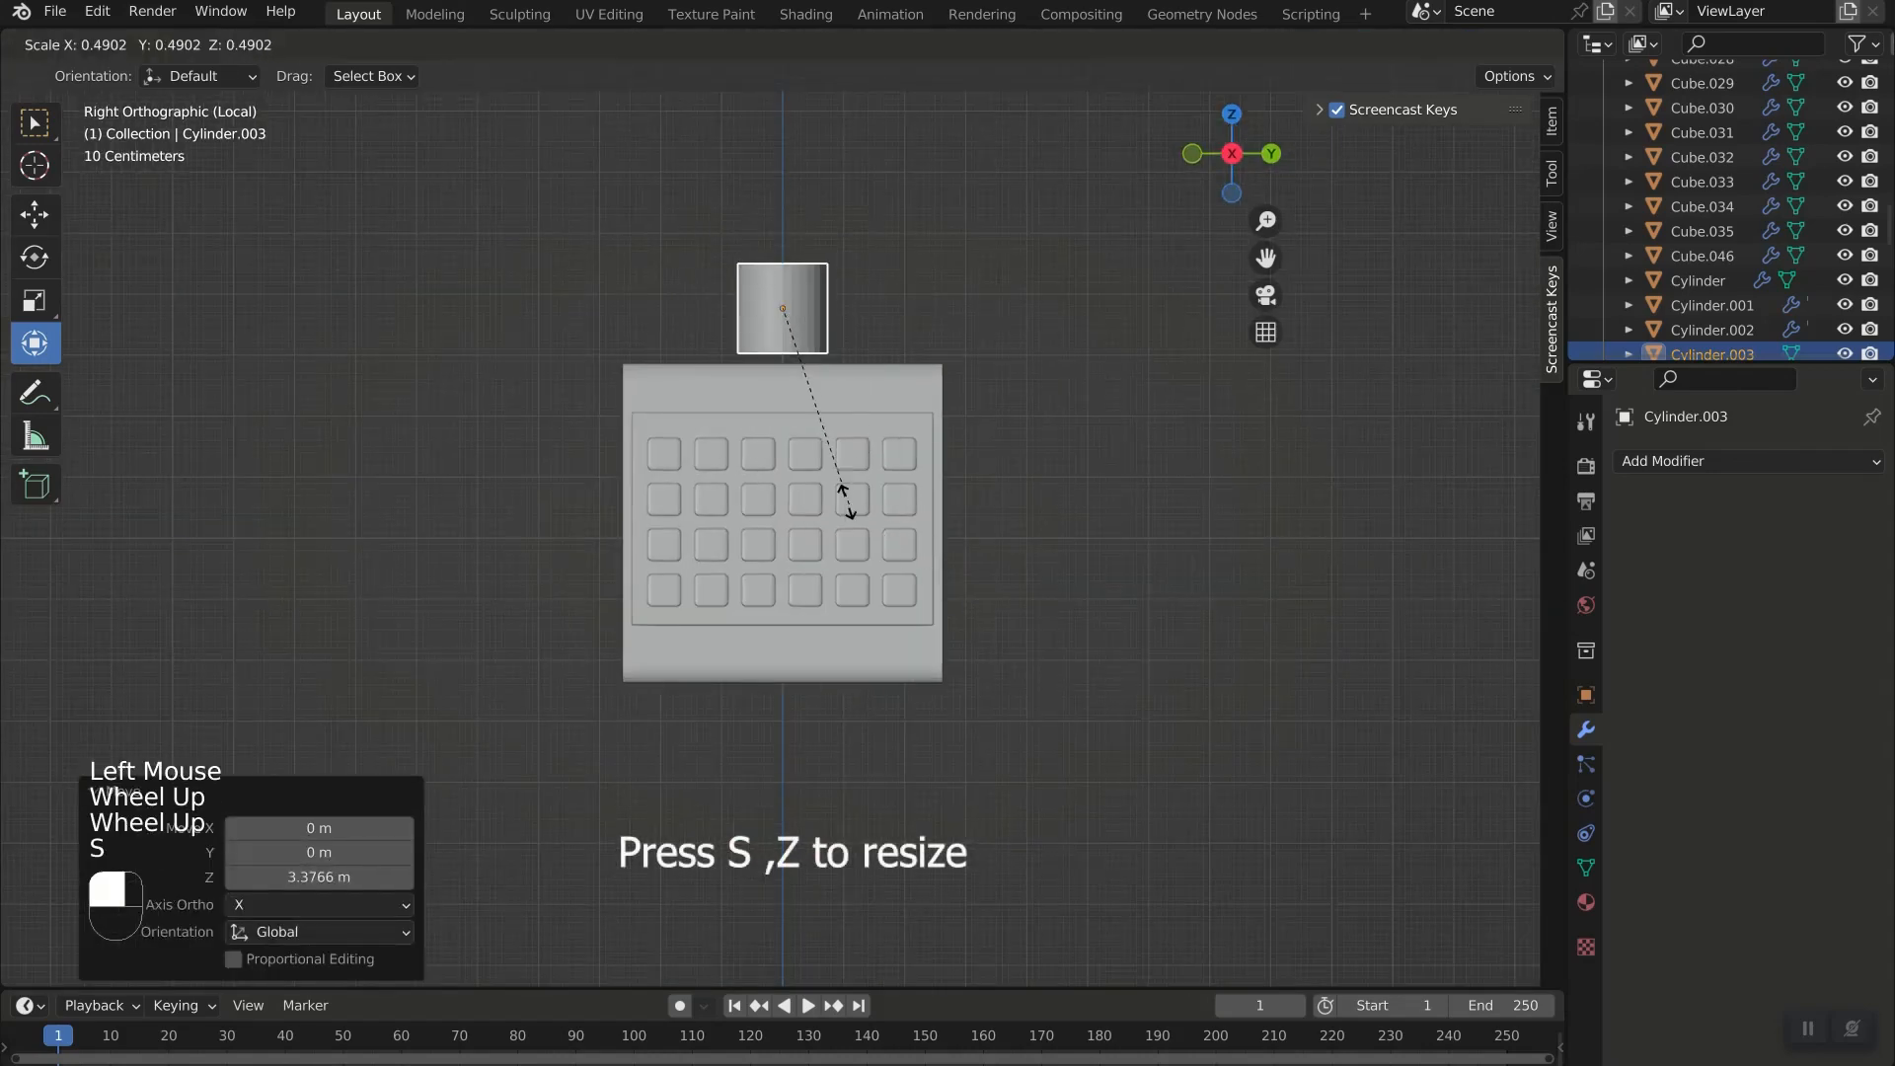
pyautogui.press('z')
pyautogui.click(993, 622)
# Rotate the cylinder 90° about Y so it lies across the stand's upper edge.
pyautogui.moveTo(993, 621); pyautogui.dragTo(1145, 677, button='middle')
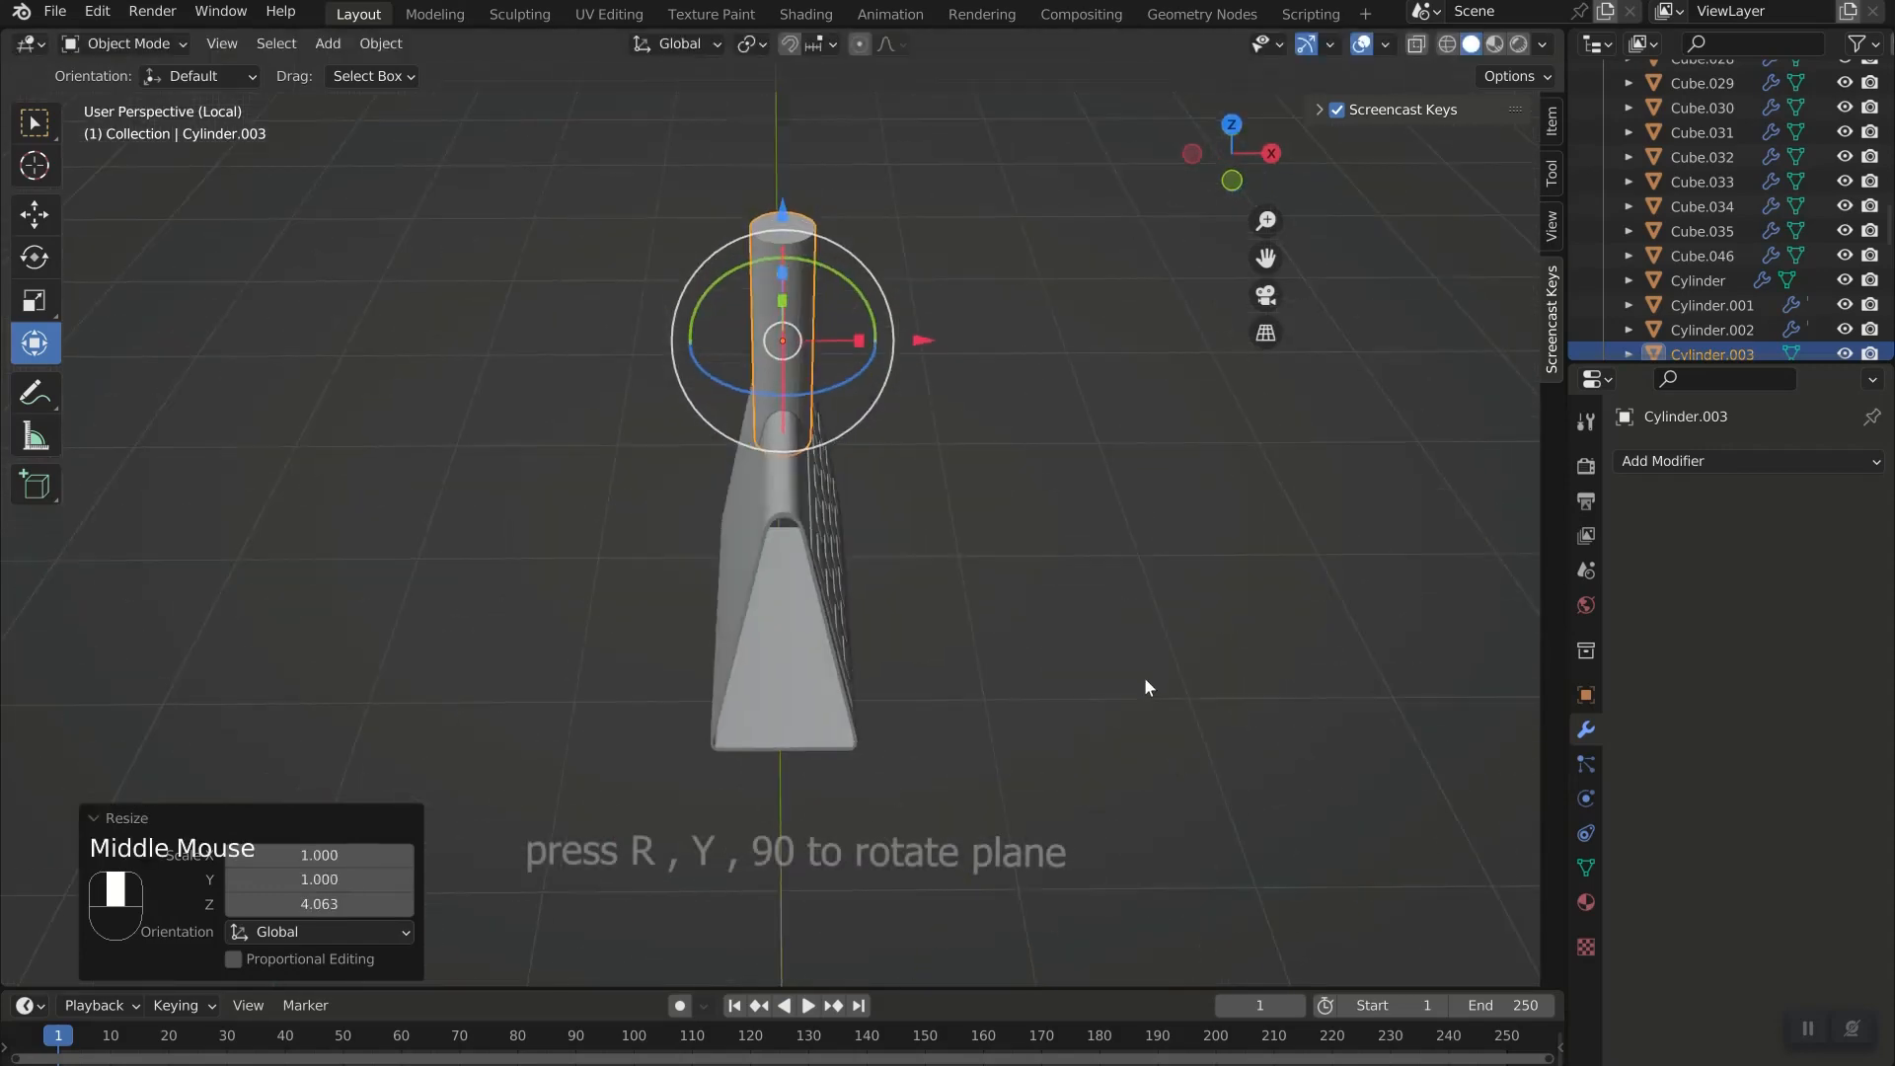
pyautogui.press('r')
pyautogui.press('y')
pyautogui.press('9')
pyautogui.press('0')
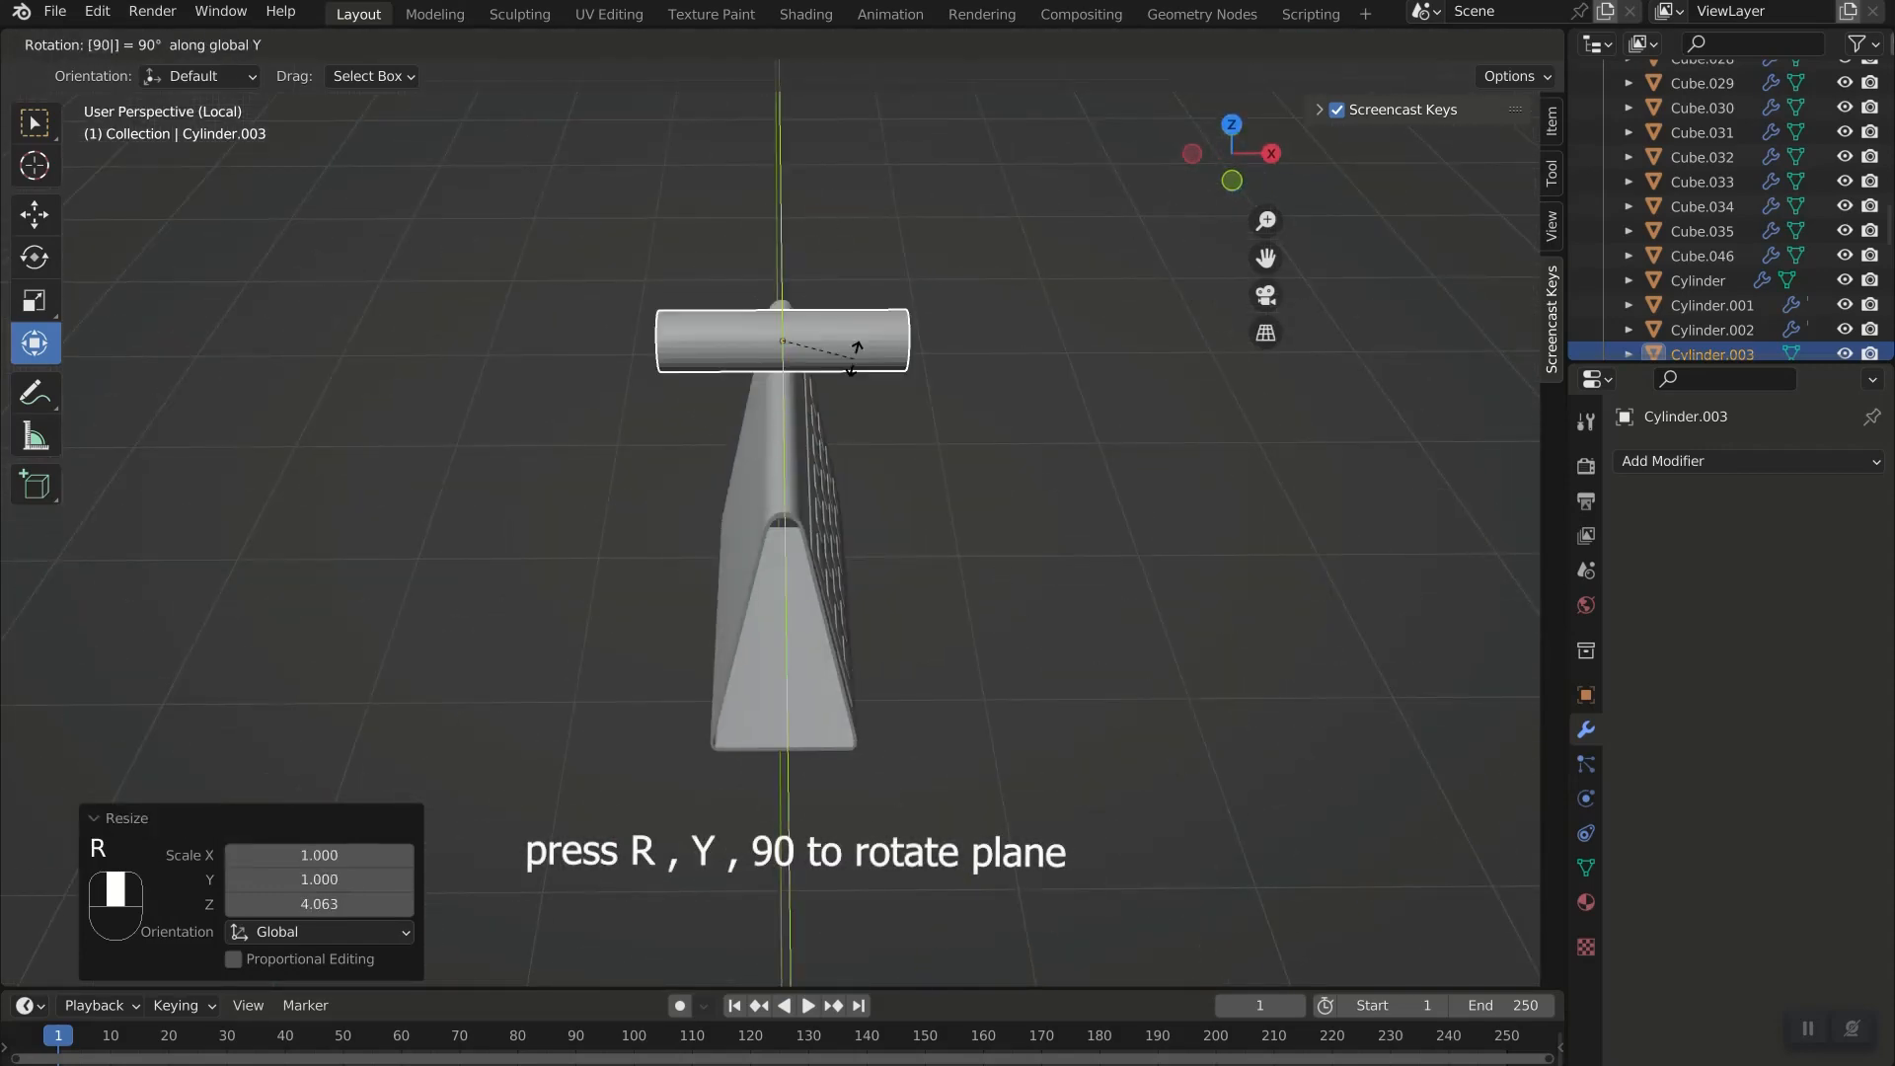
pyautogui.click(852, 357)
# Shrink the cylinder and position it along Z and Y at the upper corner of the panel, above the first tile column.
pyautogui.press('KP_3')
pyautogui.moveTo(782, 208); pyautogui.dragTo(771, 259)
pyautogui.press('s')
pyautogui.click(990, 501)
pyautogui.moveTo(919, 398); pyautogui.dragTo(779, 361)
# Select the thin panel behind the tiles and stretch it along Z.
pyautogui.click(823, 429)
pyautogui.press('s')
pyautogui.press('z')
pyautogui.click(1097, 766)
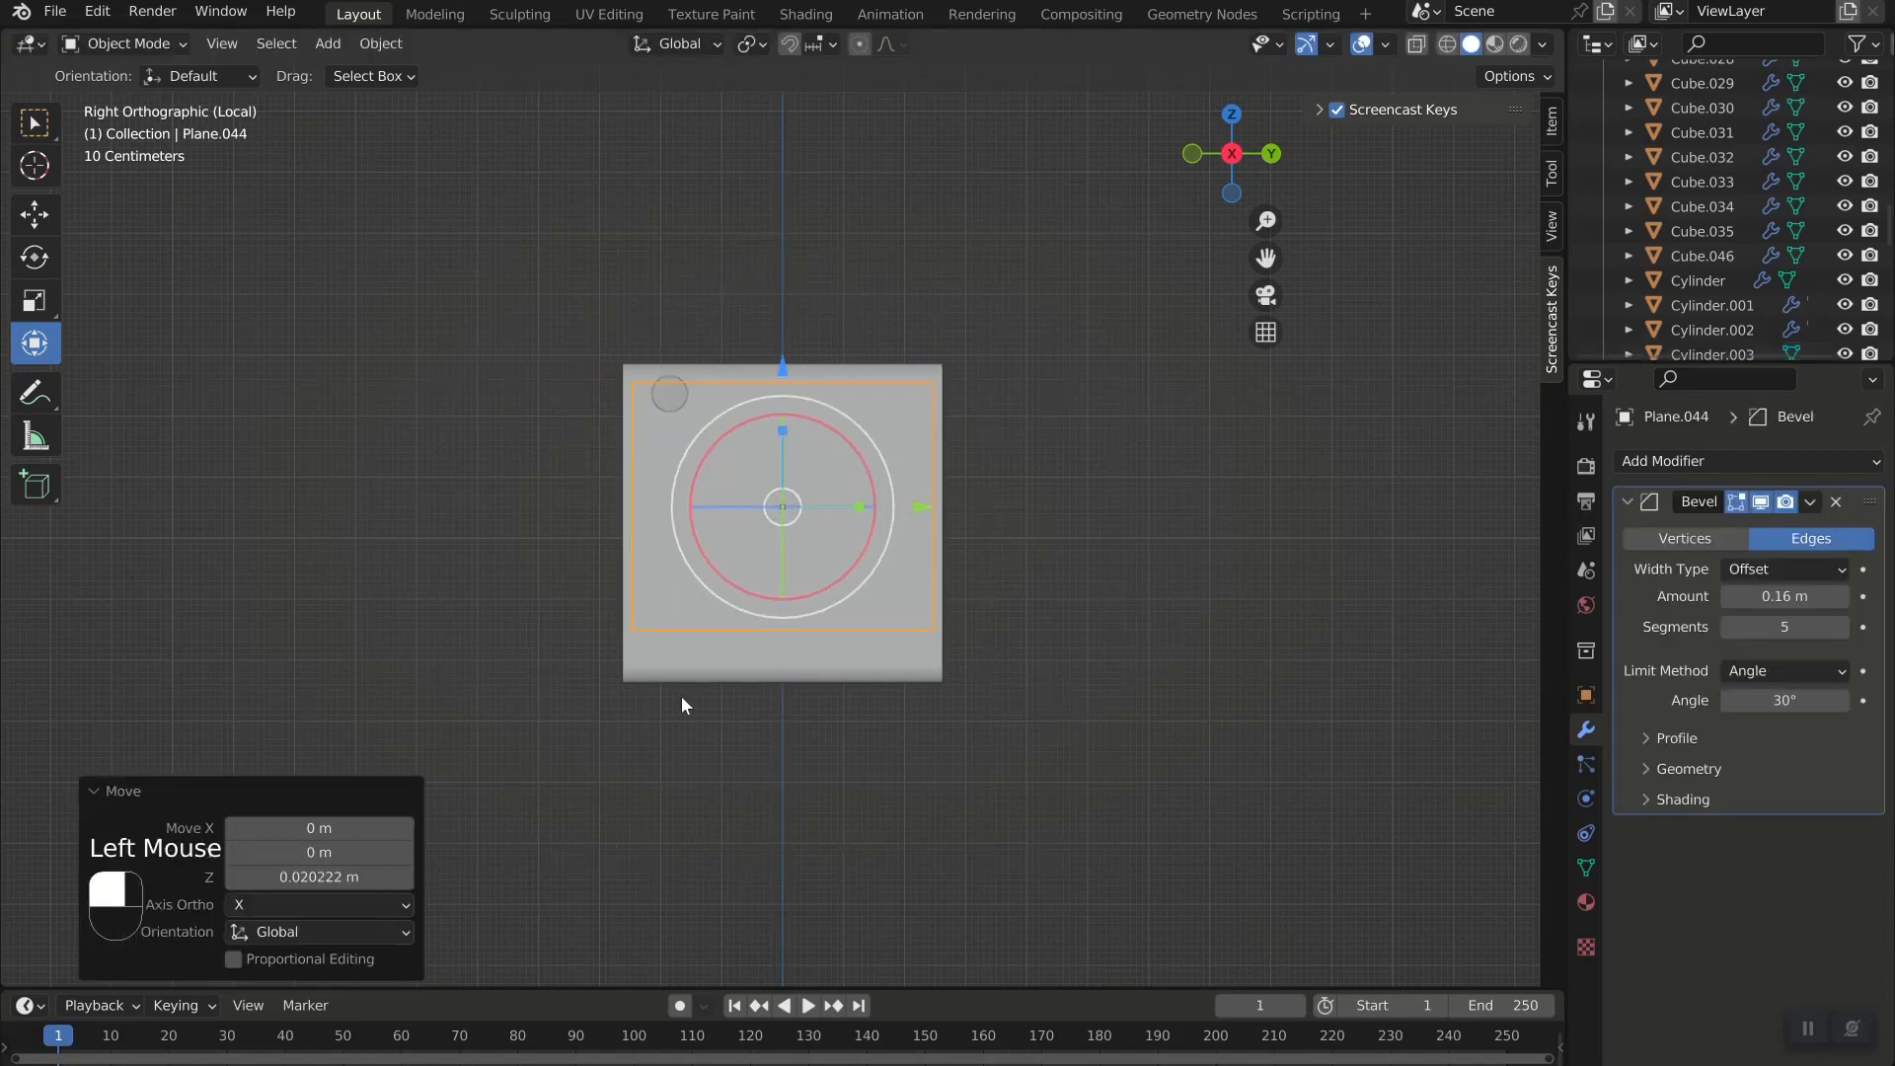
# Nudge the thin panel about -0.0038 m along X against the stand's sloped face in front view.
pyautogui.moveTo(681, 695); pyautogui.dragTo(992, 697, button='middle')
pyautogui.press('KP_1')
pyautogui.scroll(2, 992, 696)
pyautogui.moveTo(1044, 473); pyautogui.dragTo(1037, 474)
pyautogui.scroll(-2, 1111, 587)
pyautogui.moveTo(1111, 586); pyautogui.dragTo(727, 388, button='middle')
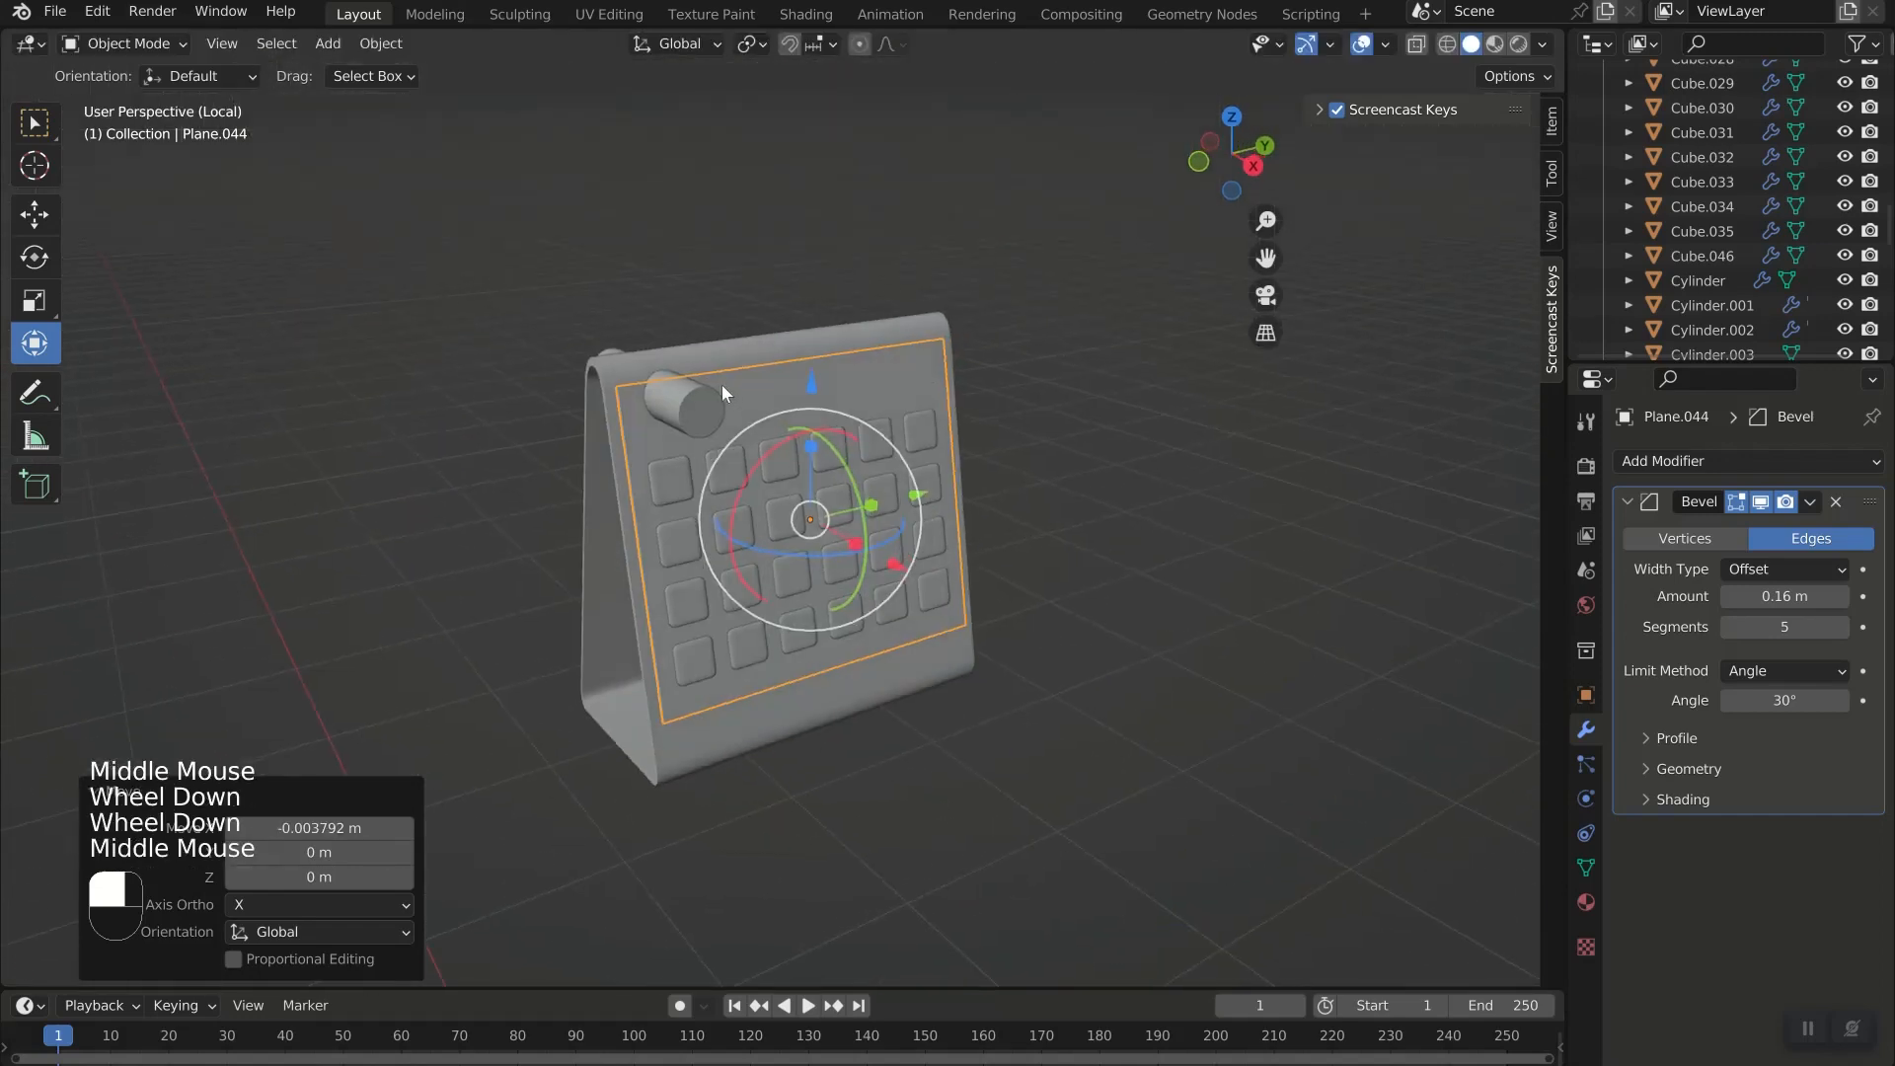
# Shrink the cylinder and lower it about 0.027 m along Z above the first tile column.
pyautogui.click(652, 395)
pyautogui.press('s')
pyautogui.click(1052, 643)
pyautogui.moveTo(1052, 643); pyautogui.dragTo(866, 681, button='middle')
pyautogui.press('KP_1')
pyautogui.moveTo(782, 233); pyautogui.dragTo(781, 257)
pyautogui.moveTo(1220, 641); pyautogui.dragTo(1036, 664, button='middle')
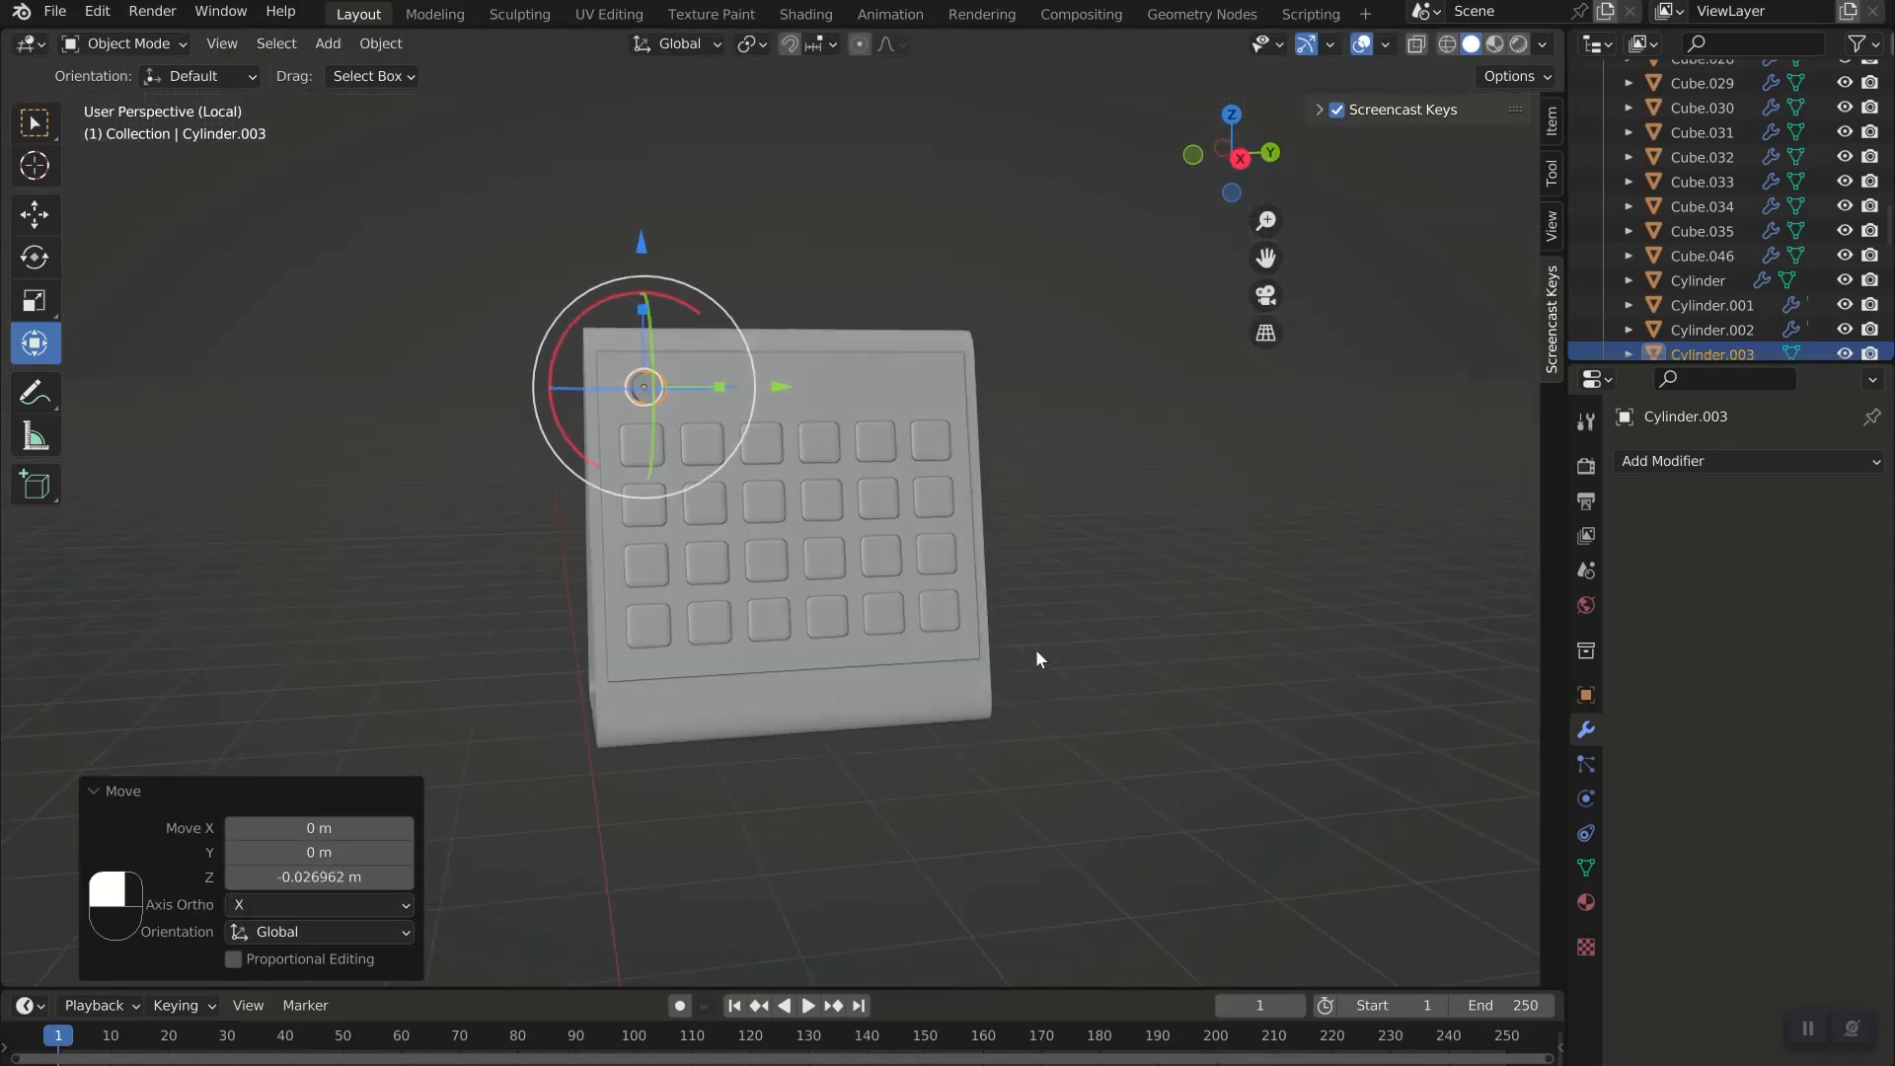
# In right view, raise the cylinder slightly along Z, move it about 0.022 m along Y and rescale it.
pyautogui.click(781, 338)
pyautogui.scroll(3, 533, 280)
pyautogui.scroll(-2, 533, 280)
pyautogui.click(529, 283)
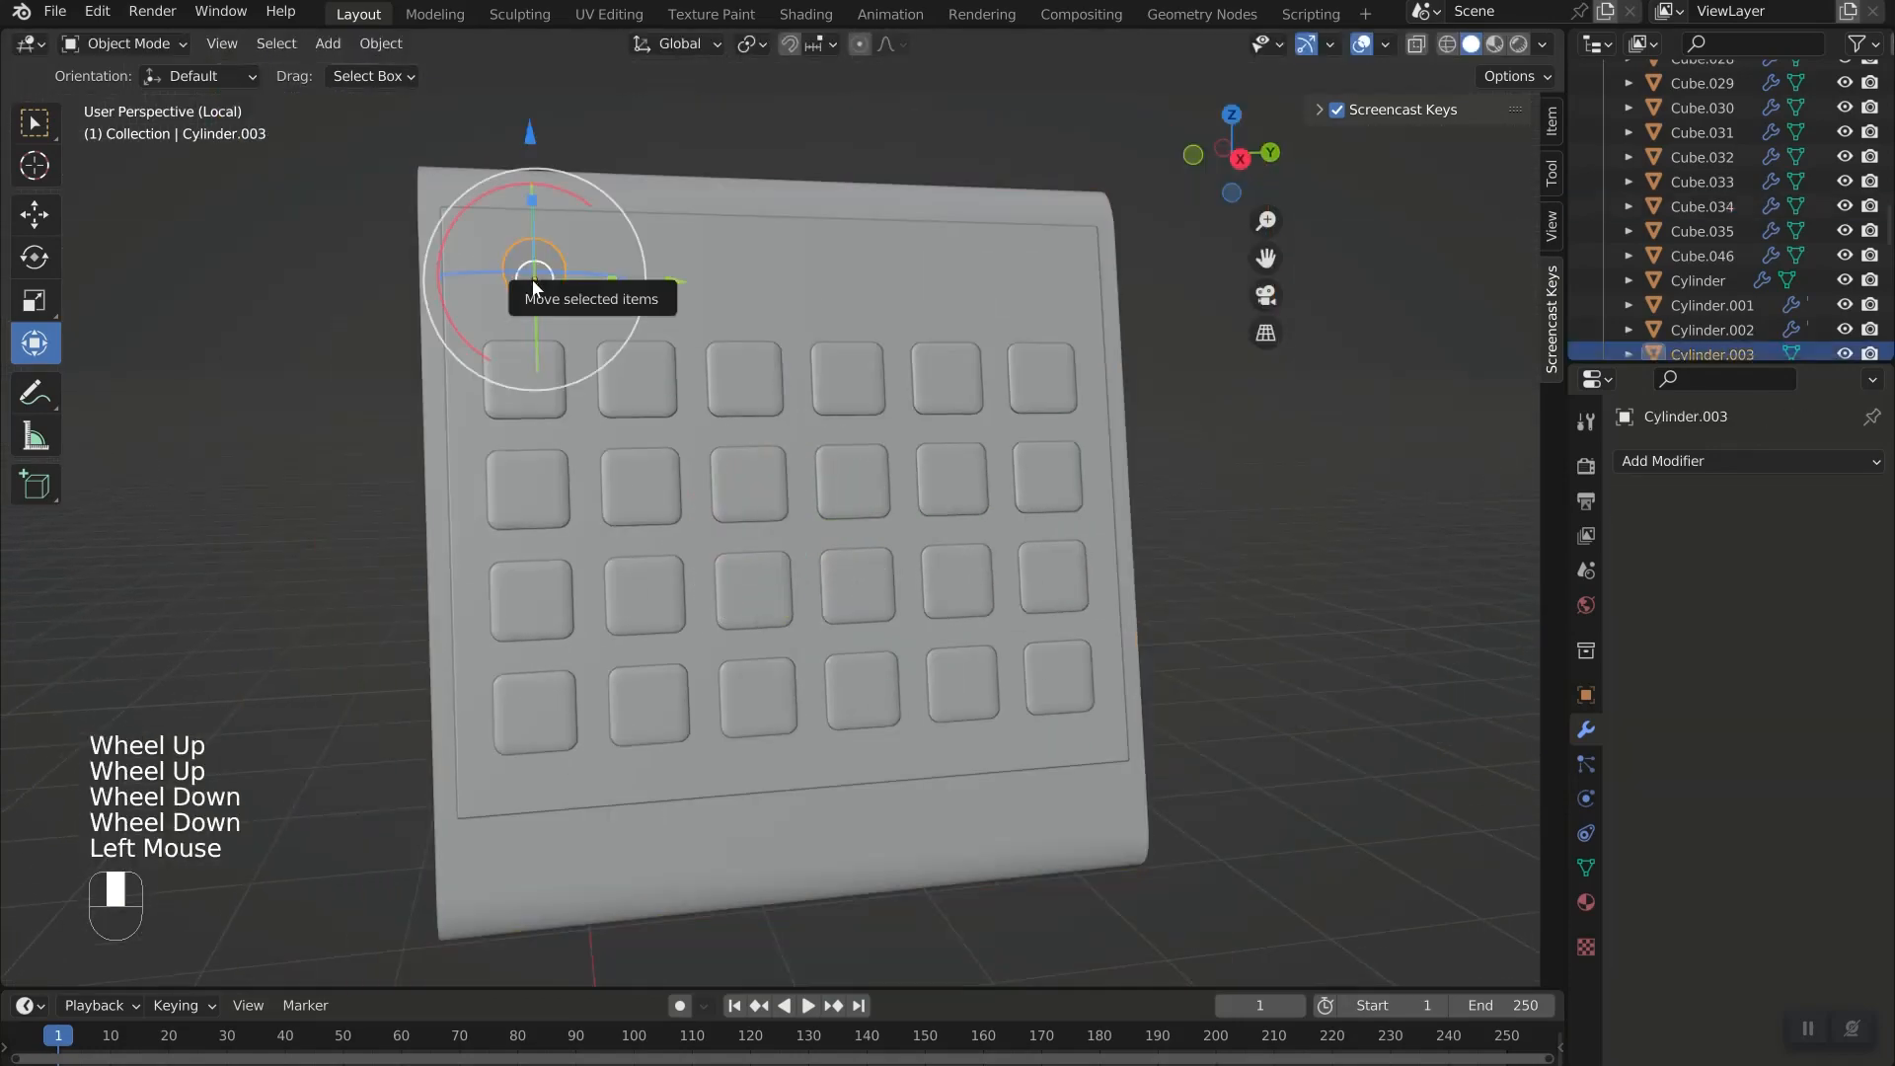
pyautogui.press('KP_3')
pyautogui.moveTo(550, 140); pyautogui.dragTo(554, 121)
pyautogui.moveTo(688, 267); pyautogui.dragTo(719, 266)
pyautogui.press('s')
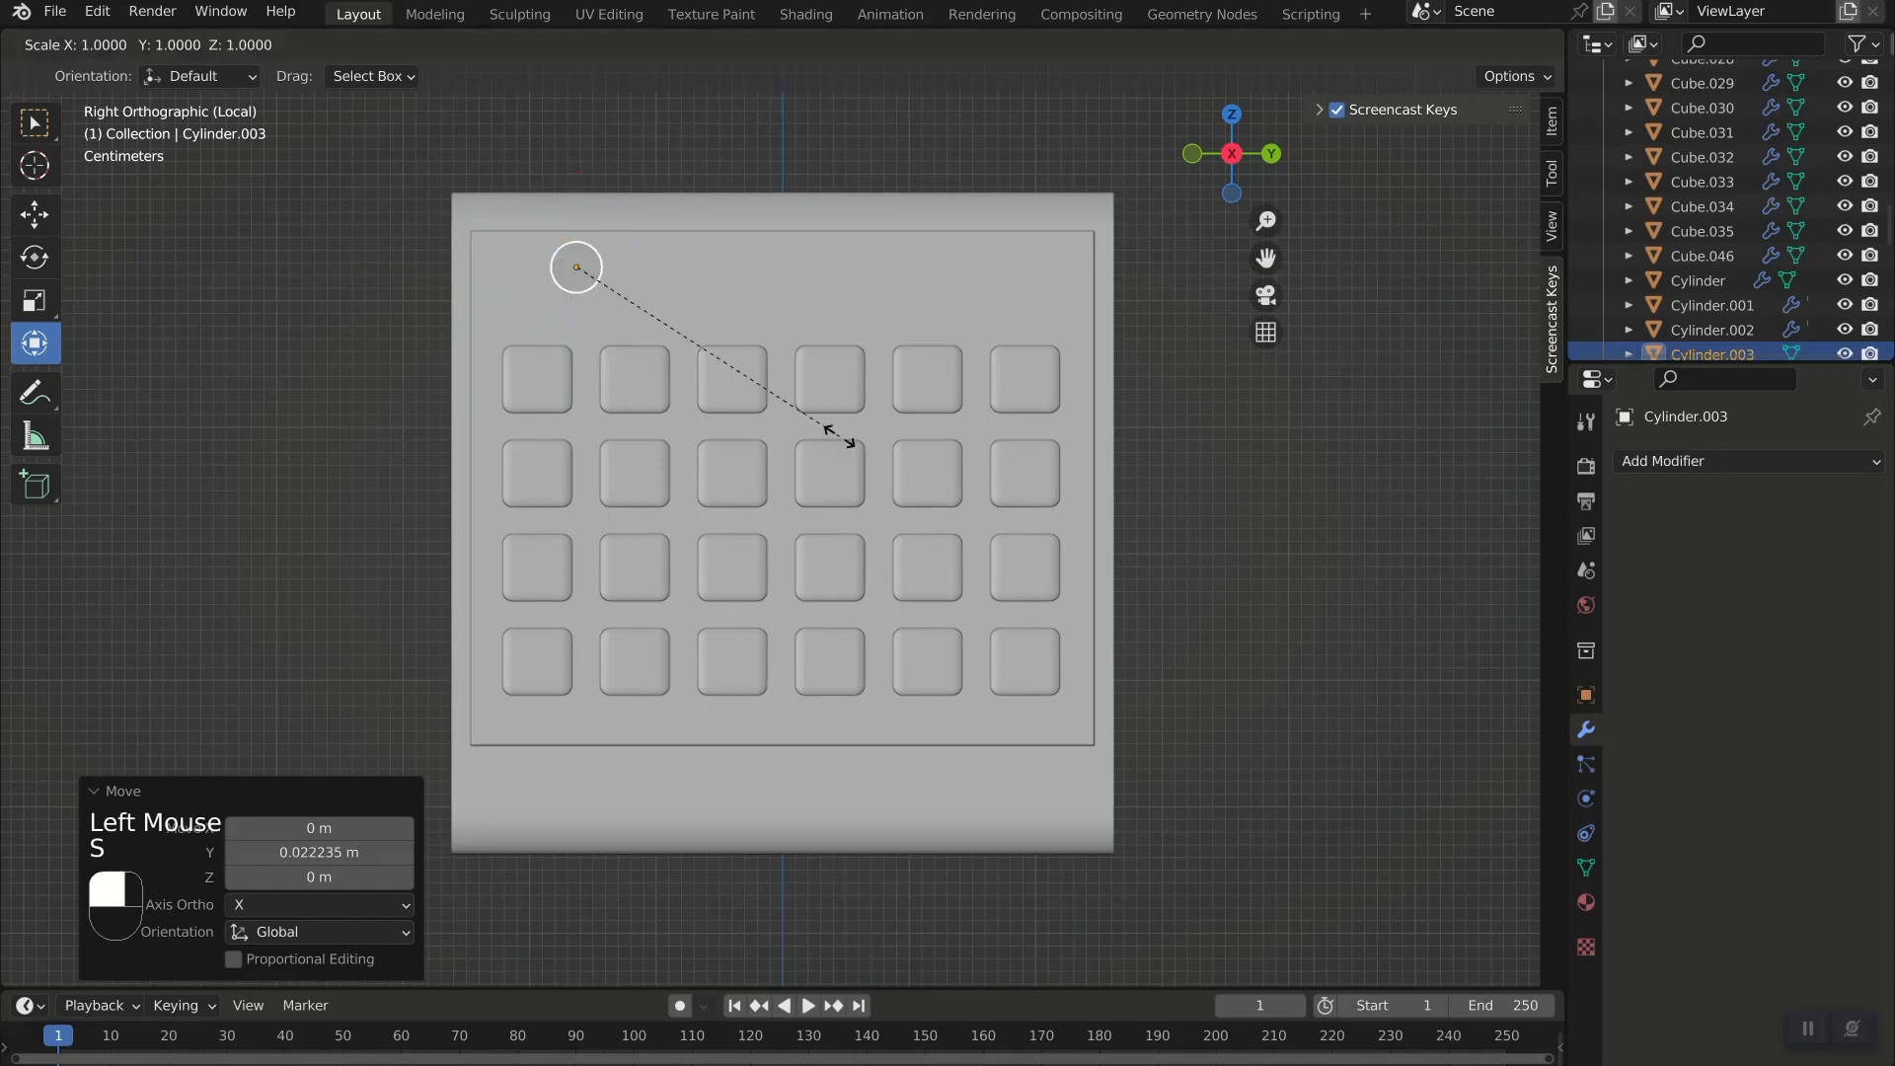
pyautogui.click(874, 456)
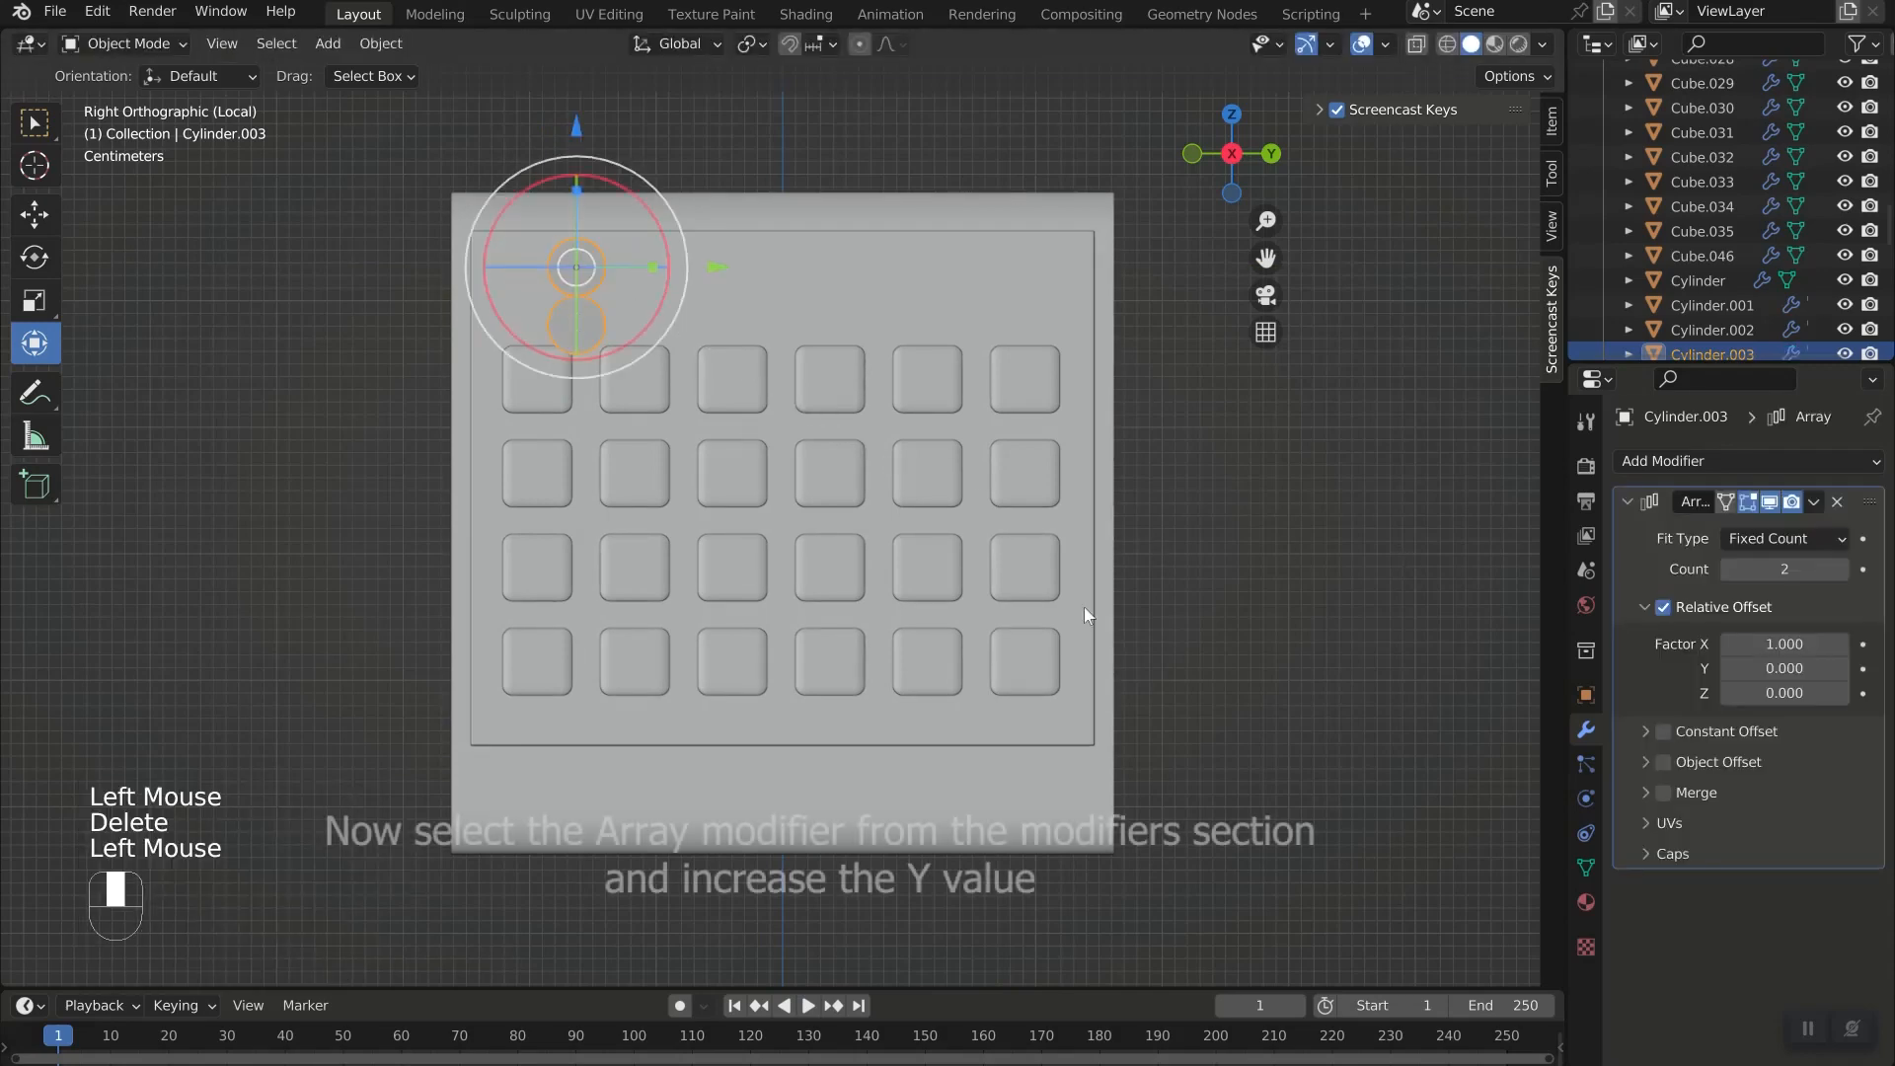
# Array the cylinder along Y using relative offset factors X 0 and Y 2.6.
pyautogui.click(1781, 643)
pyautogui.write('0')
pyautogui.press('Return')
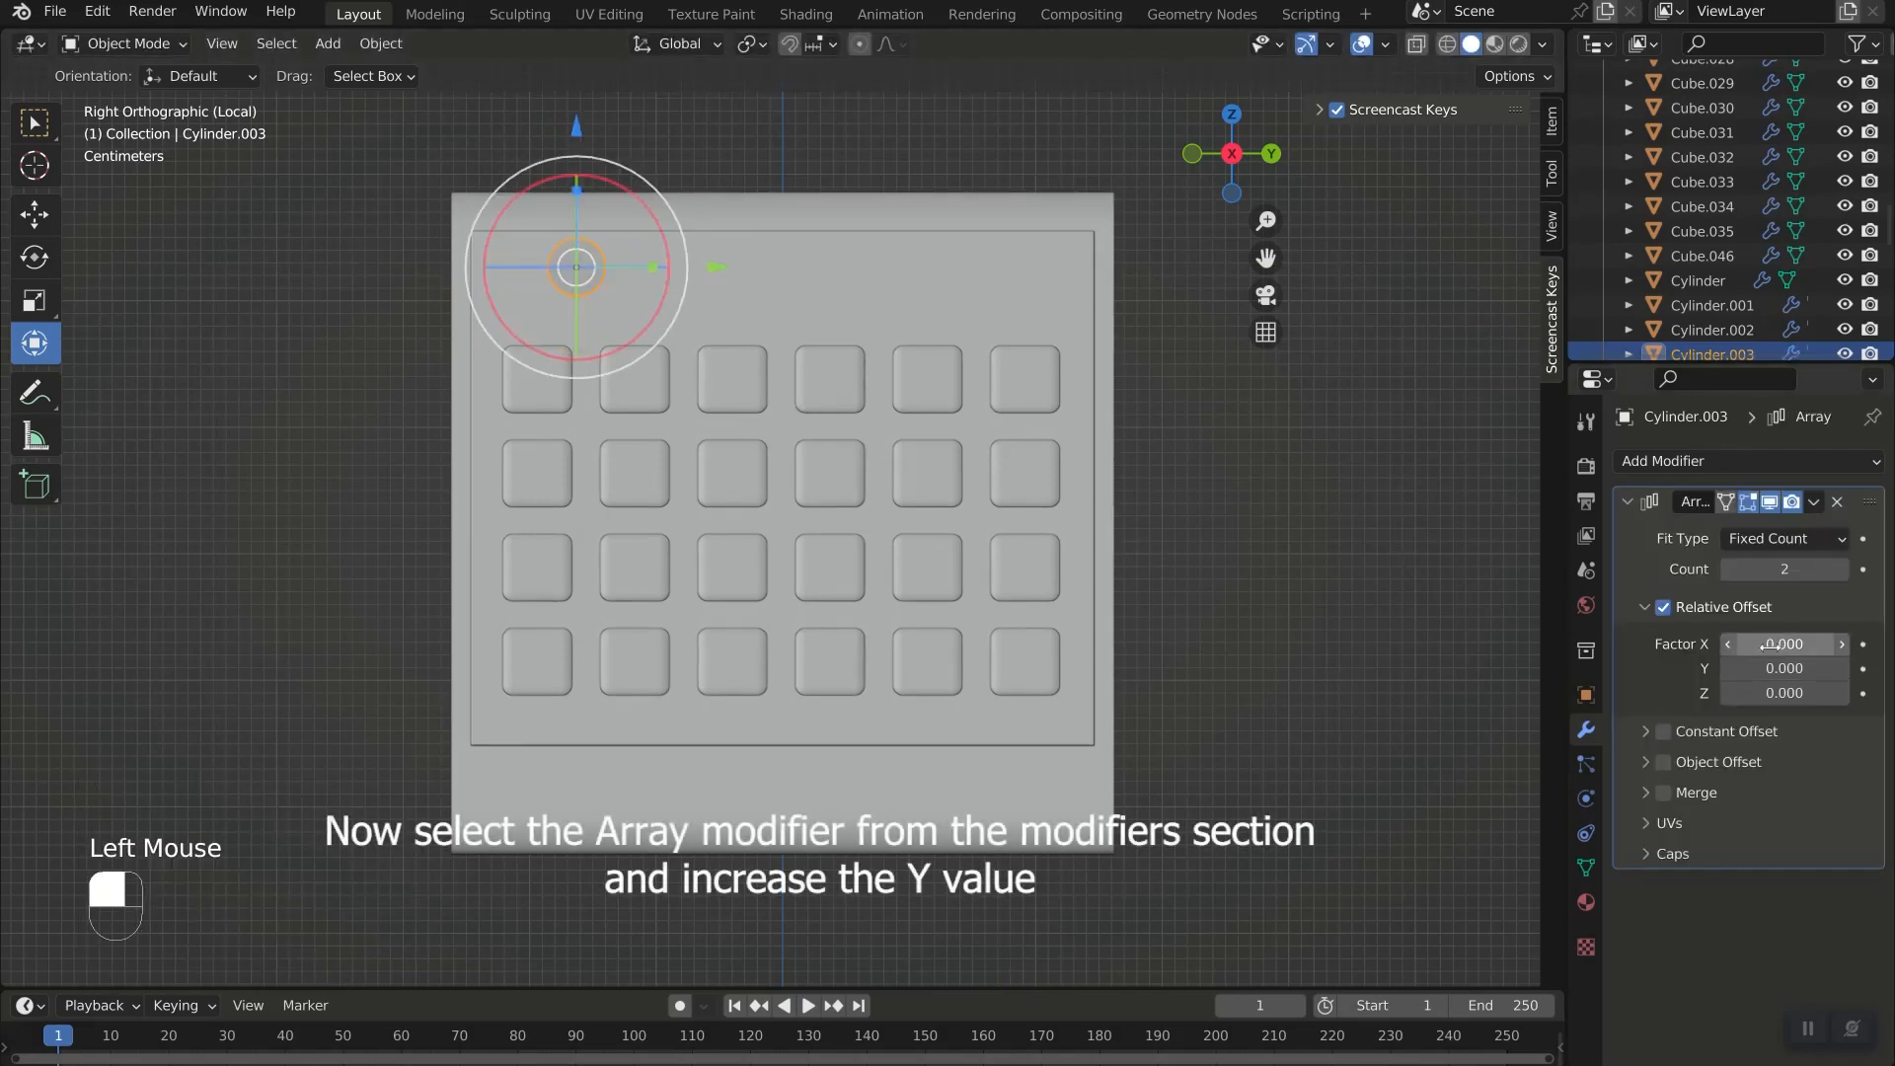
pyautogui.click(1841, 669)
pyautogui.click(1842, 669)
pyautogui.click(1842, 669)
pyautogui.click(1842, 669)
pyautogui.click(1842, 669)
pyautogui.click(1842, 669)
pyautogui.moveTo(1842, 669); pyautogui.dragTo(1875, 669)
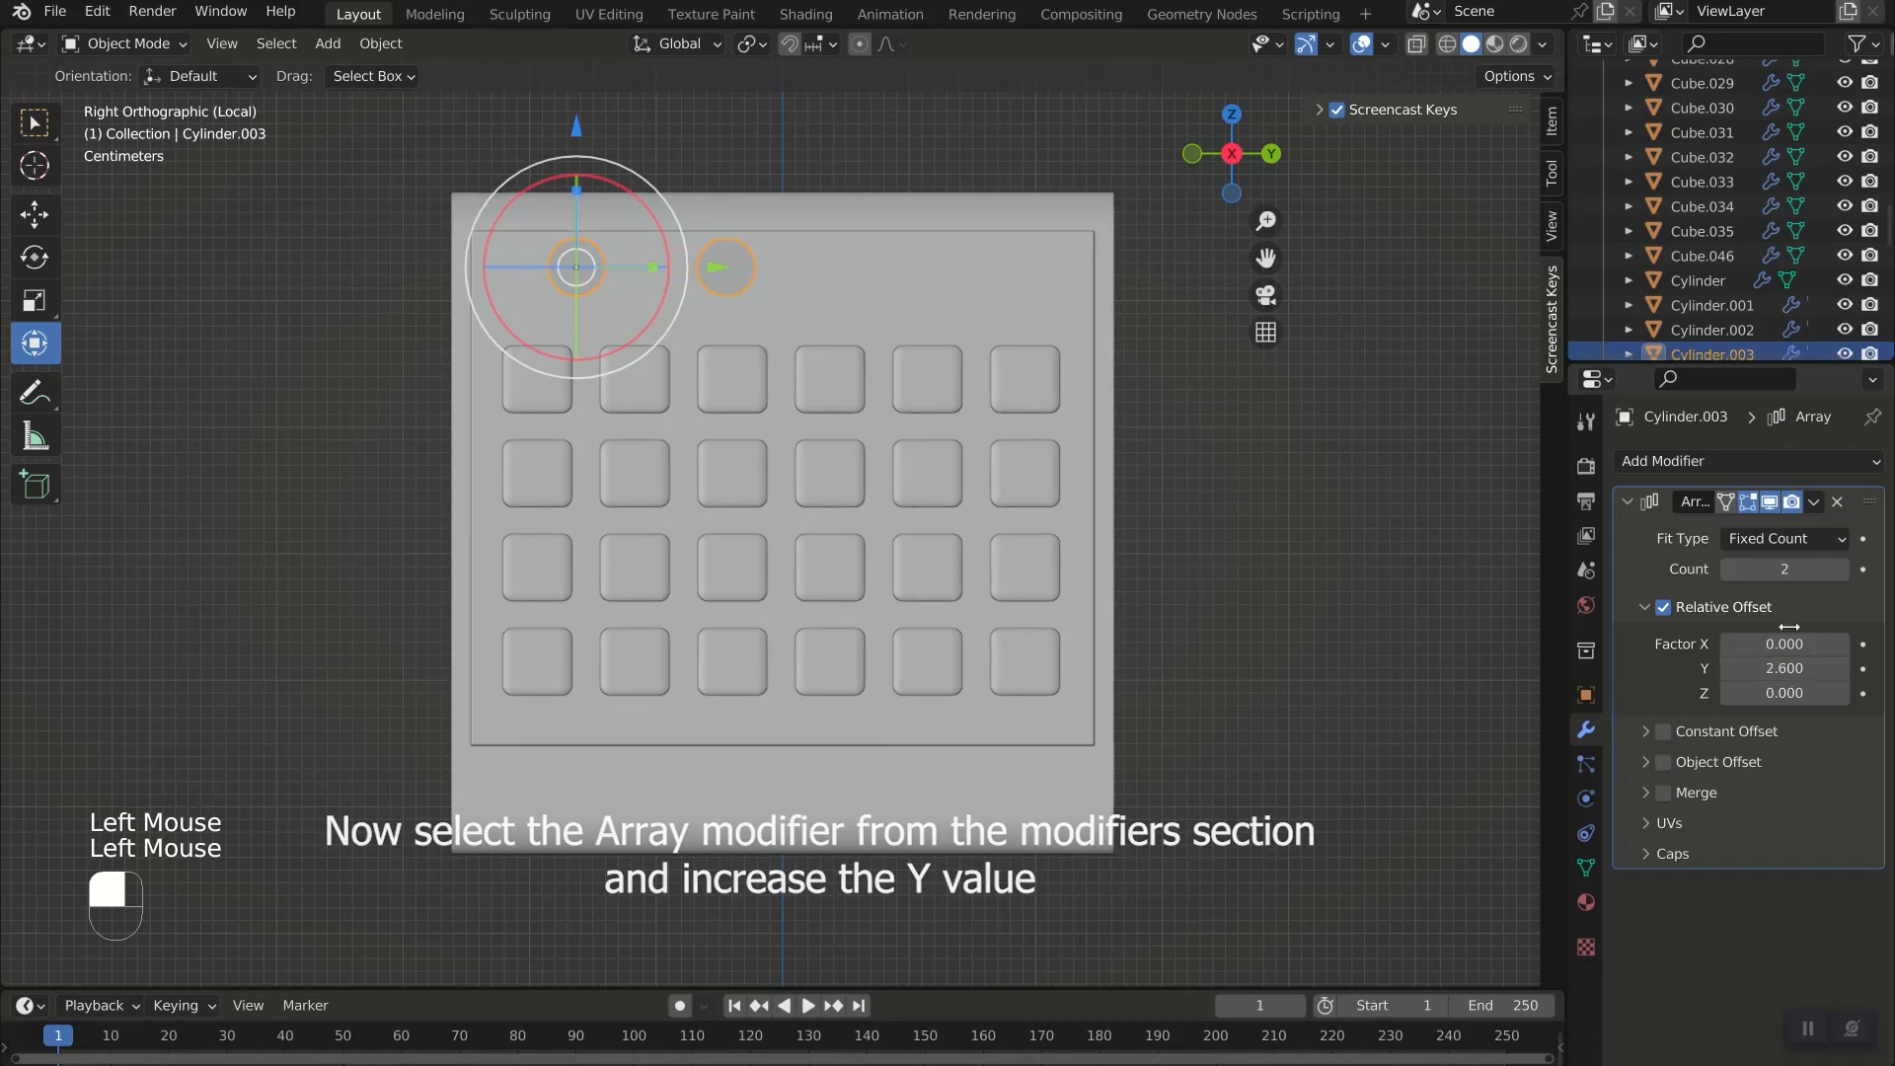
# Set the cylinder array count to 4 and shift the row about -0.016 m along Y to centre it over the panel.
pyautogui.click(1841, 570)
pyautogui.click(1841, 569)
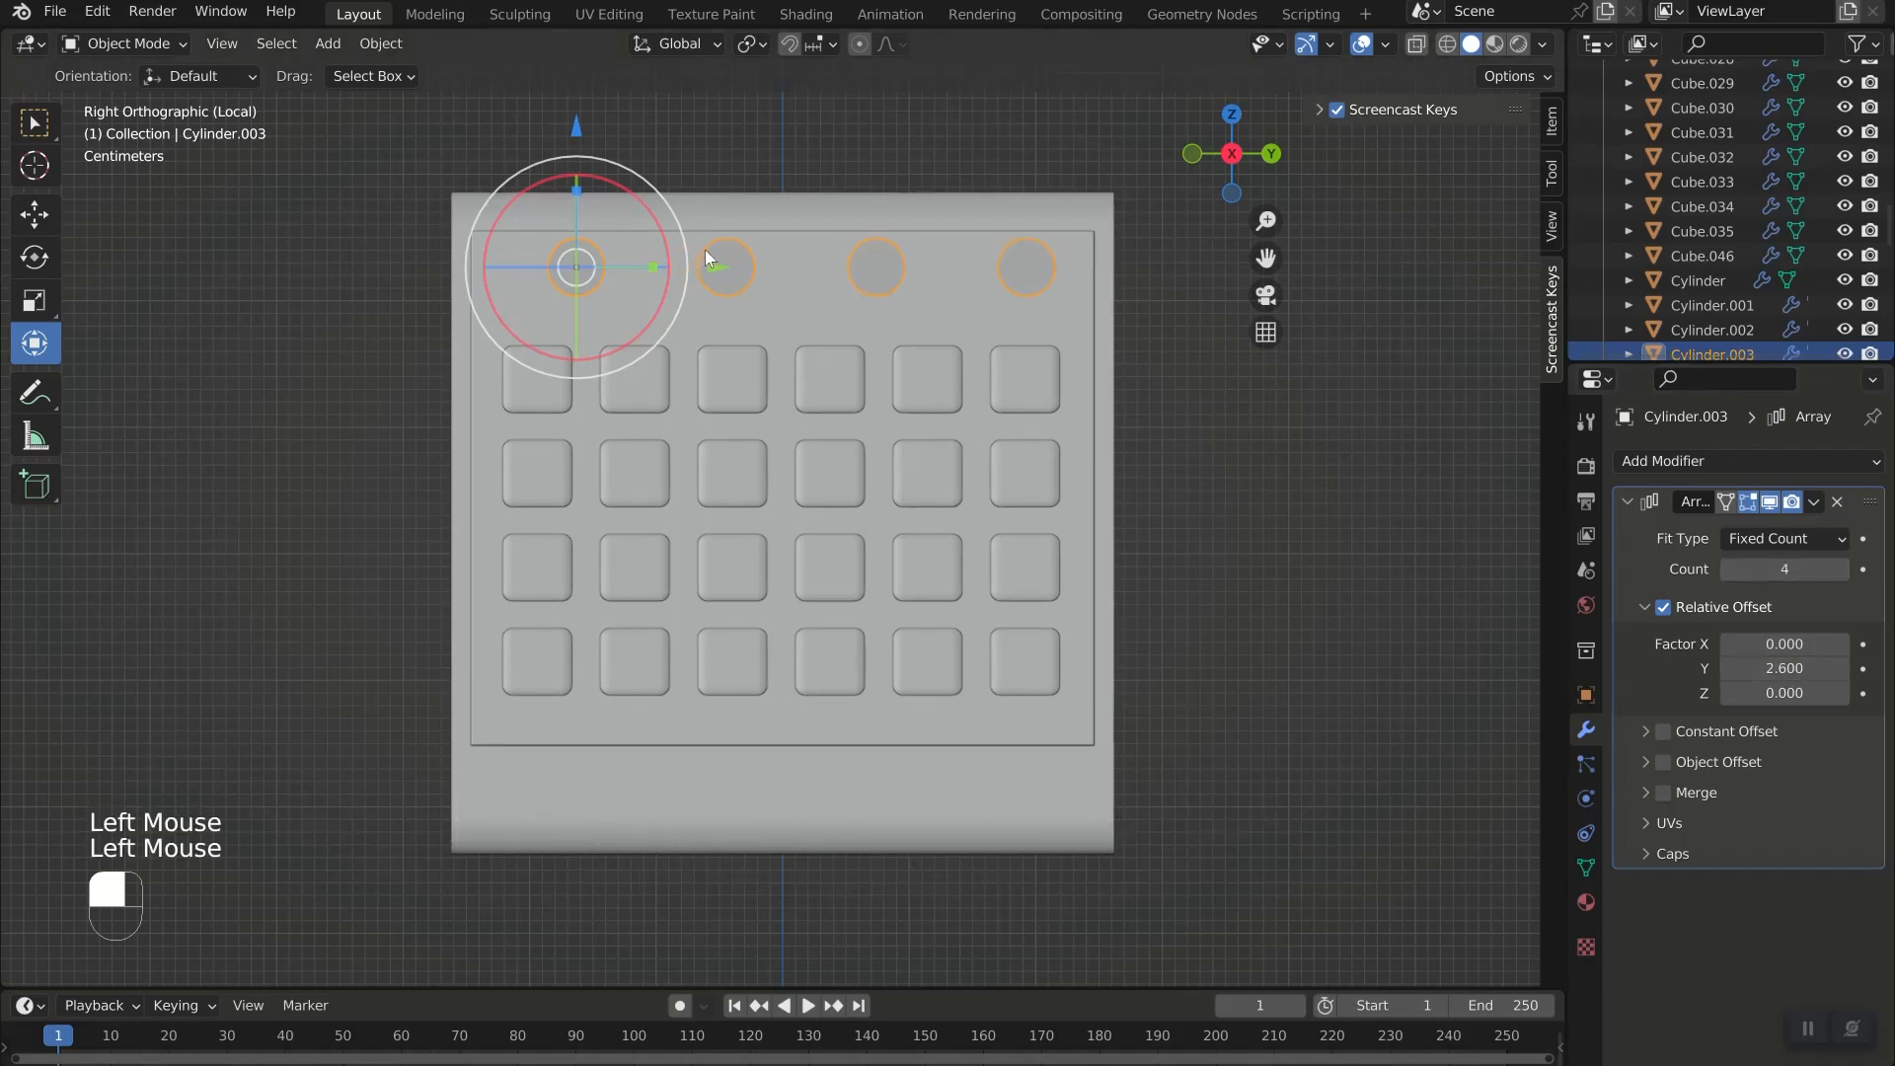
pyautogui.moveTo(717, 267); pyautogui.dragTo(685, 261)
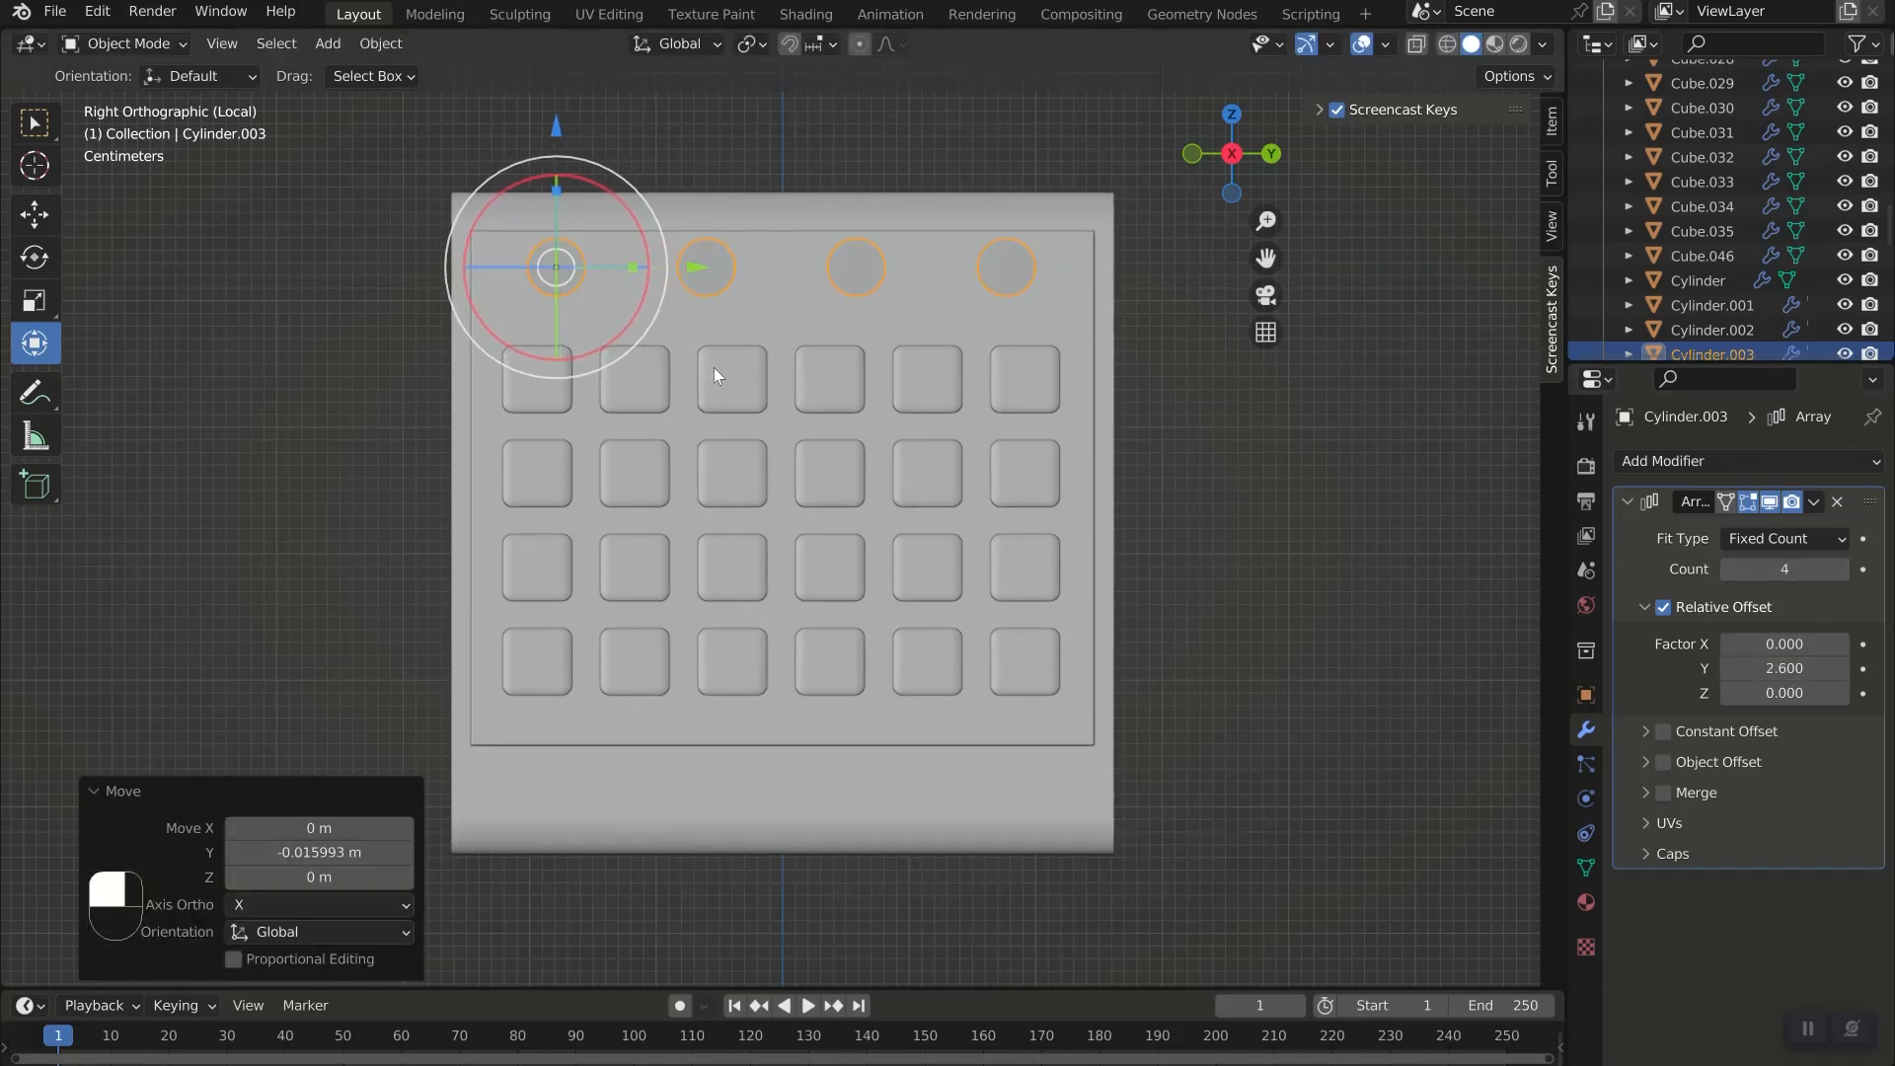
# Cut the row of cylinders out of the stand with a Boolean Difference modifier and apply it.
pyautogui.keyDown('shift'); pyautogui.click(689, 207); pyautogui.keyUp('shift')
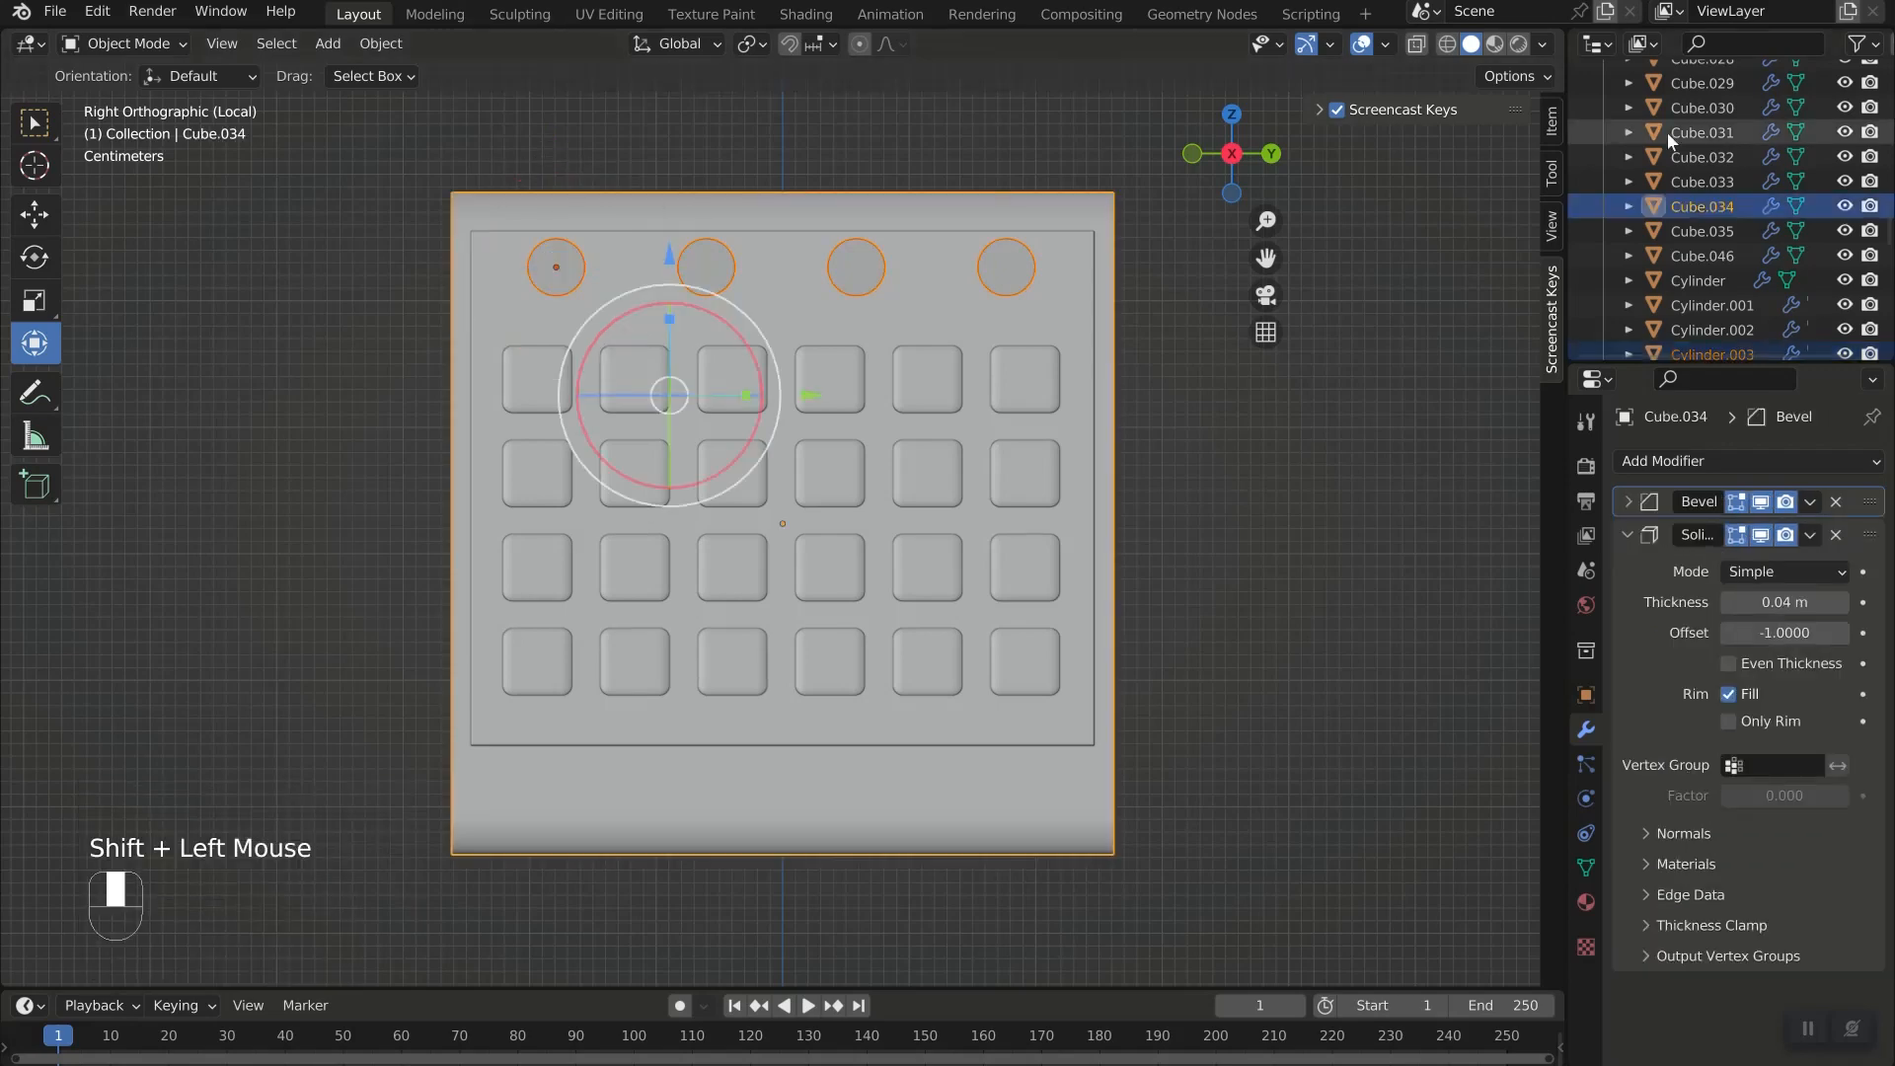
pyautogui.click(1546, 207)
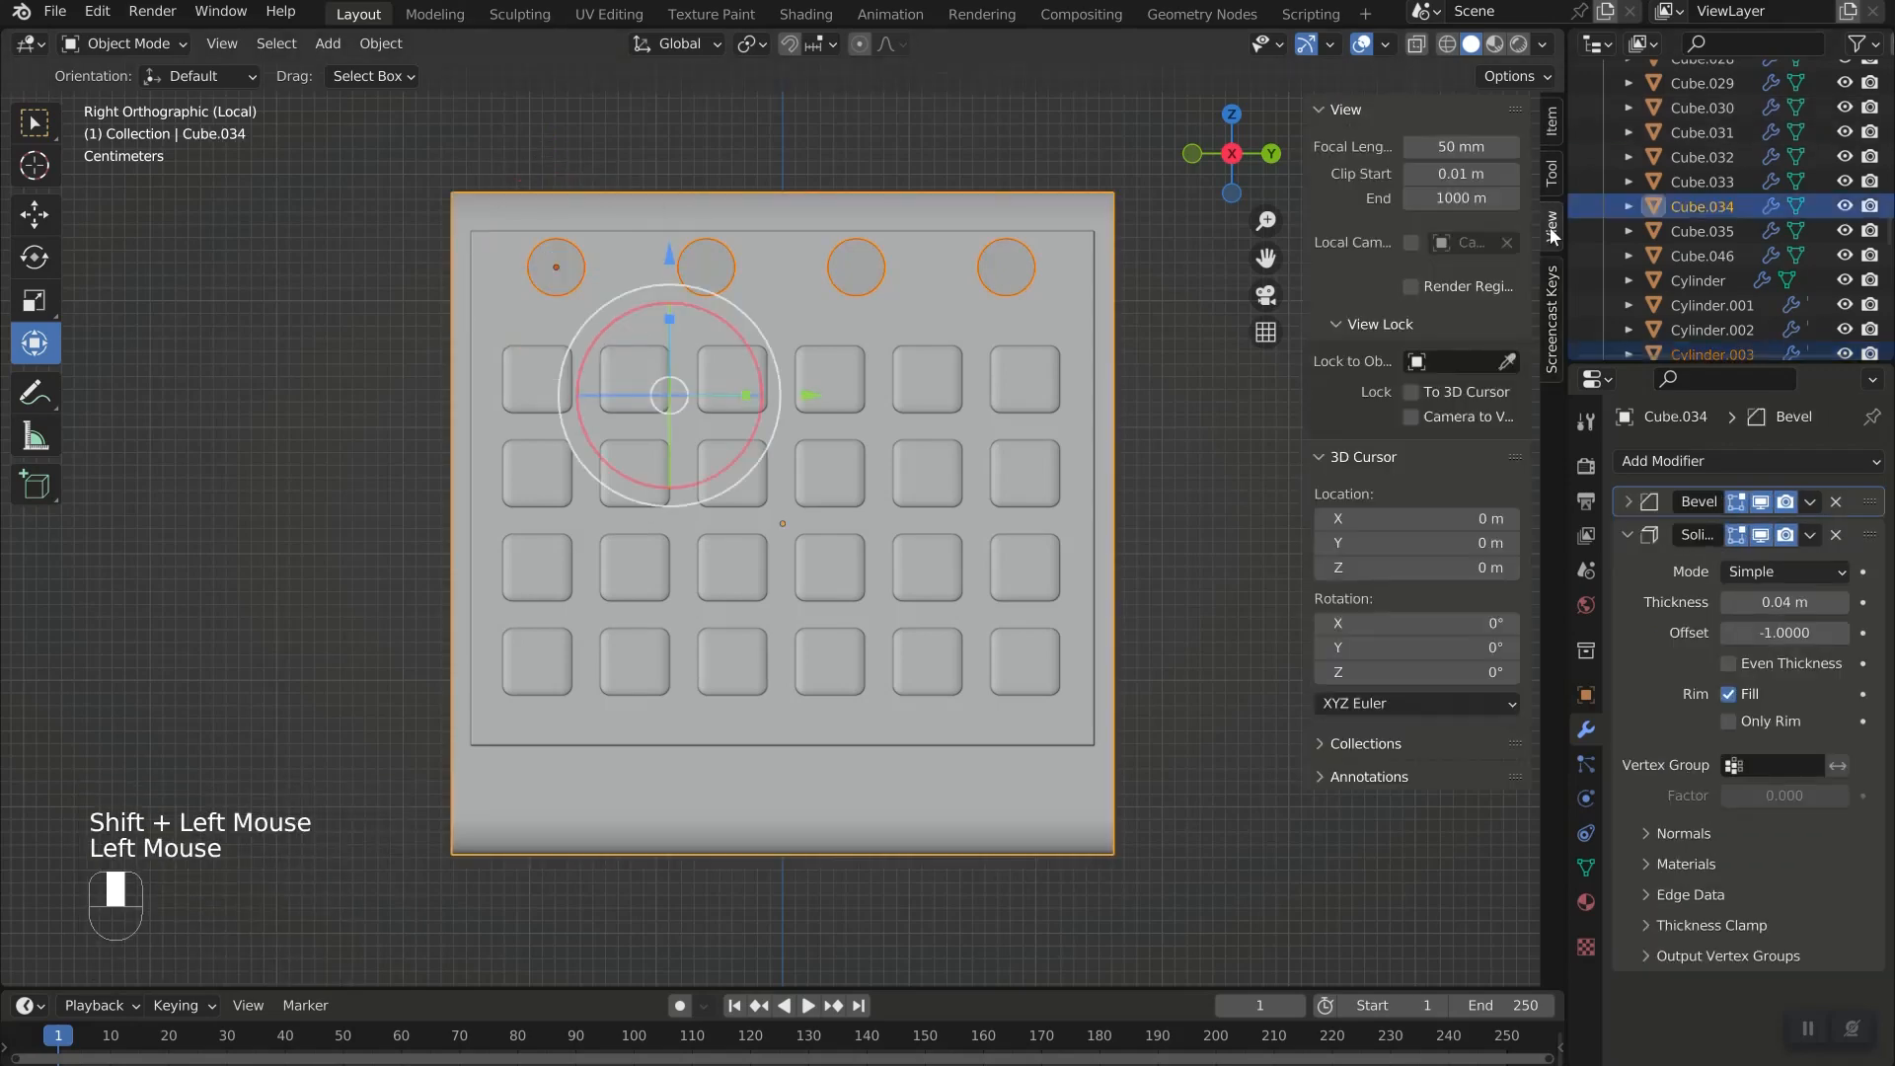
pyautogui.click(1647, 460)
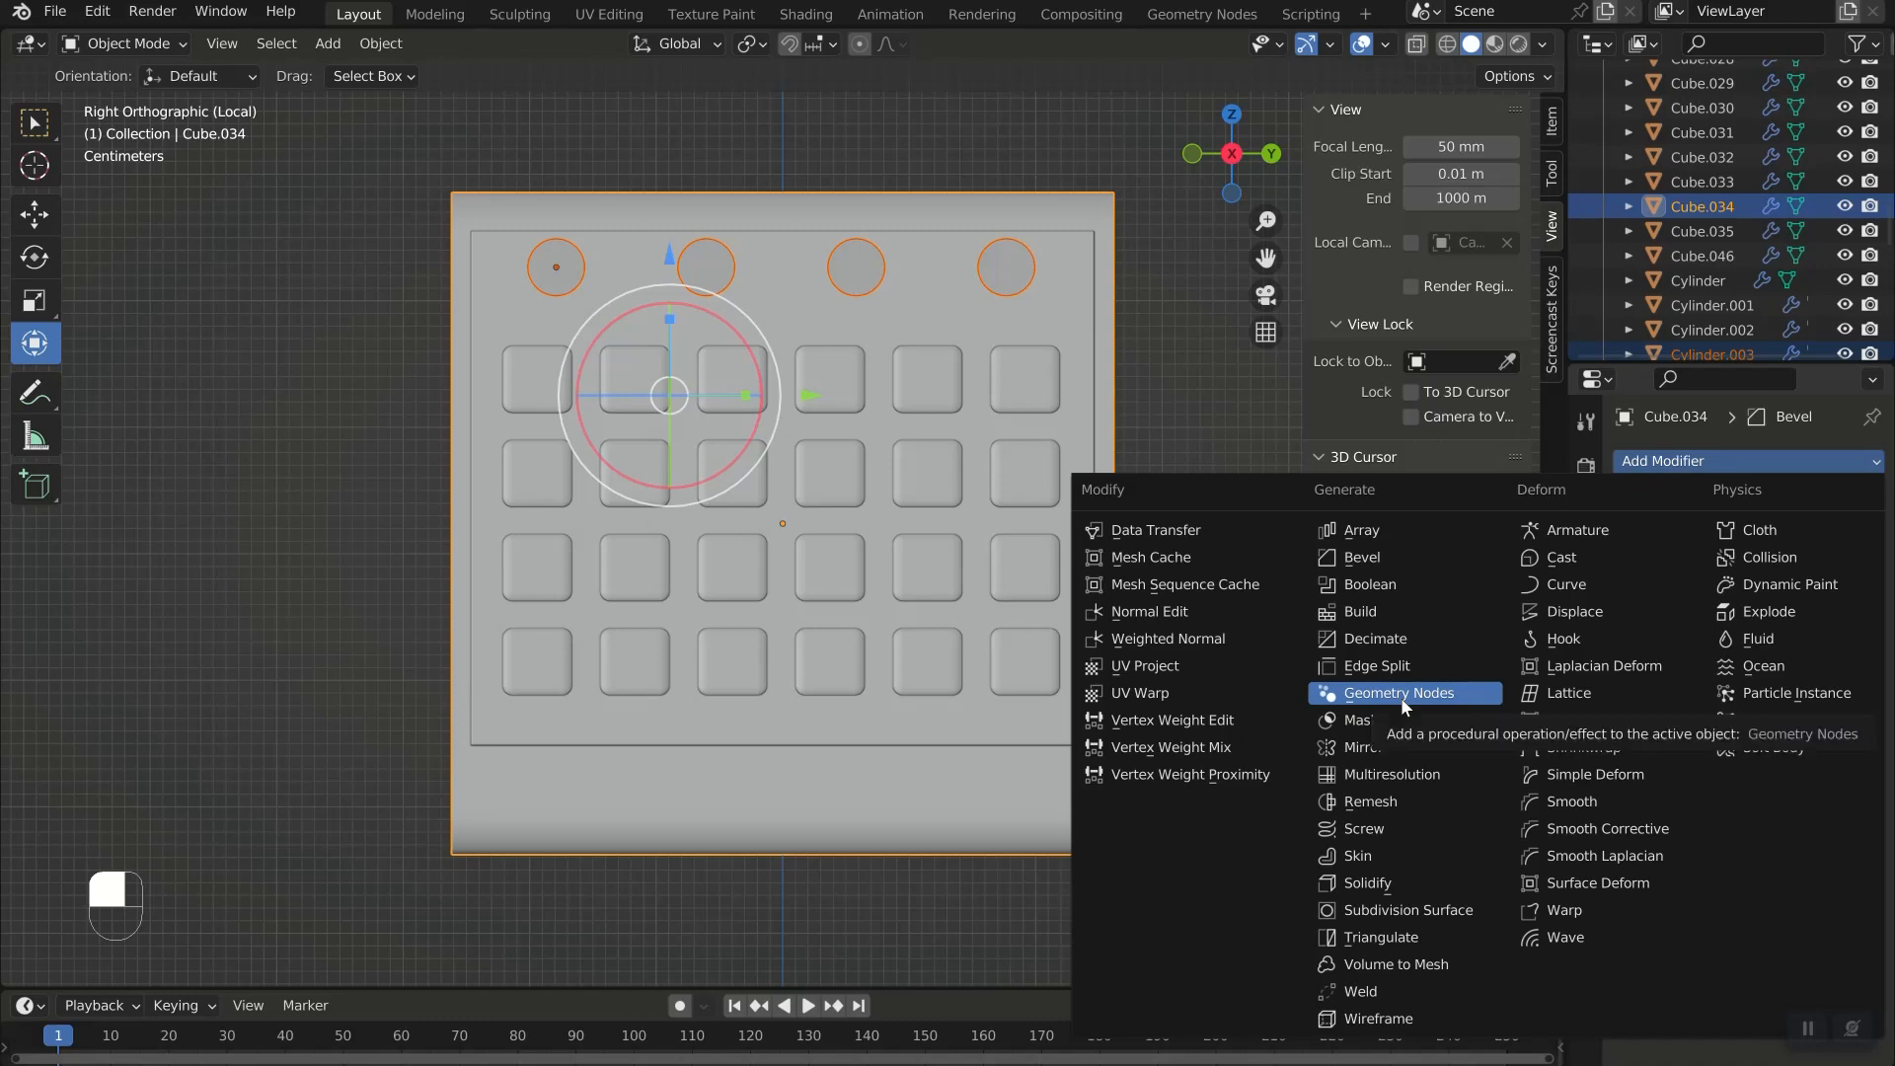
pyautogui.click(1370, 584)
pyautogui.click(1626, 538)
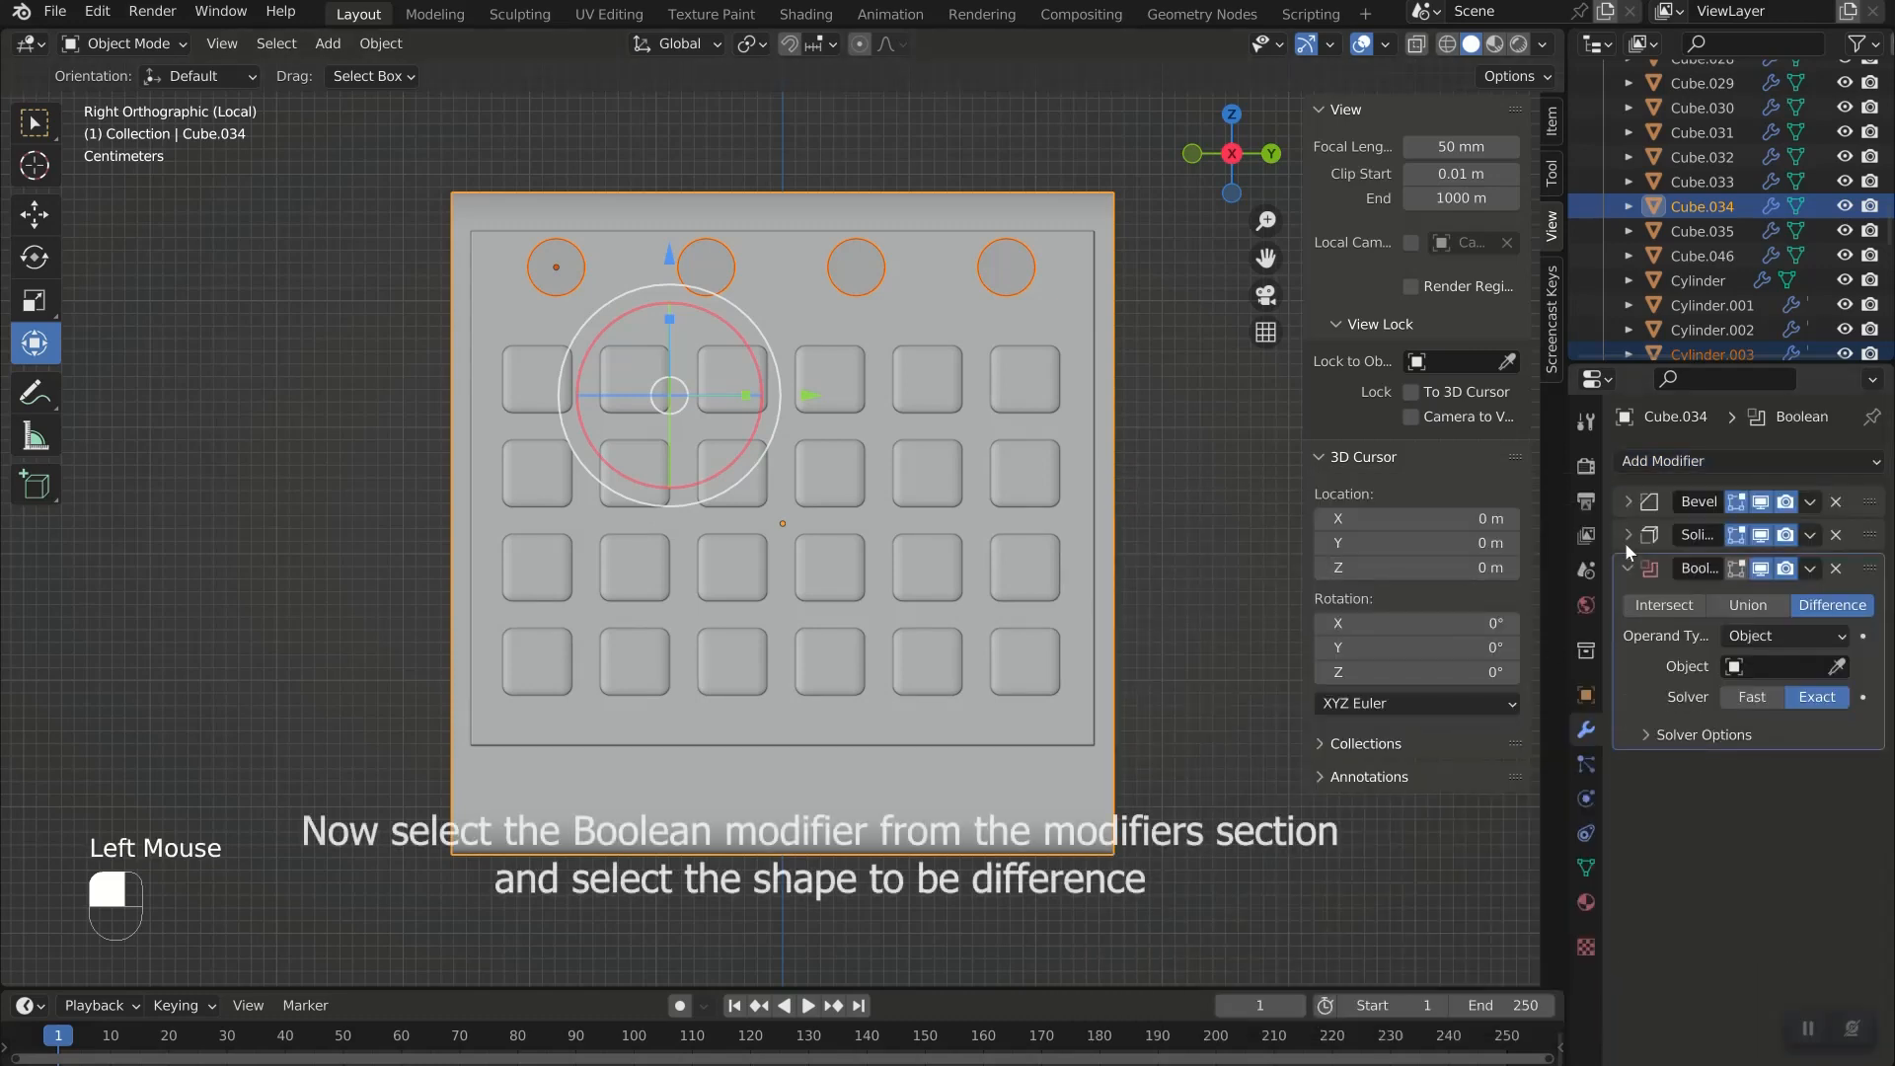
pyautogui.click(1838, 667)
pyautogui.click(548, 269)
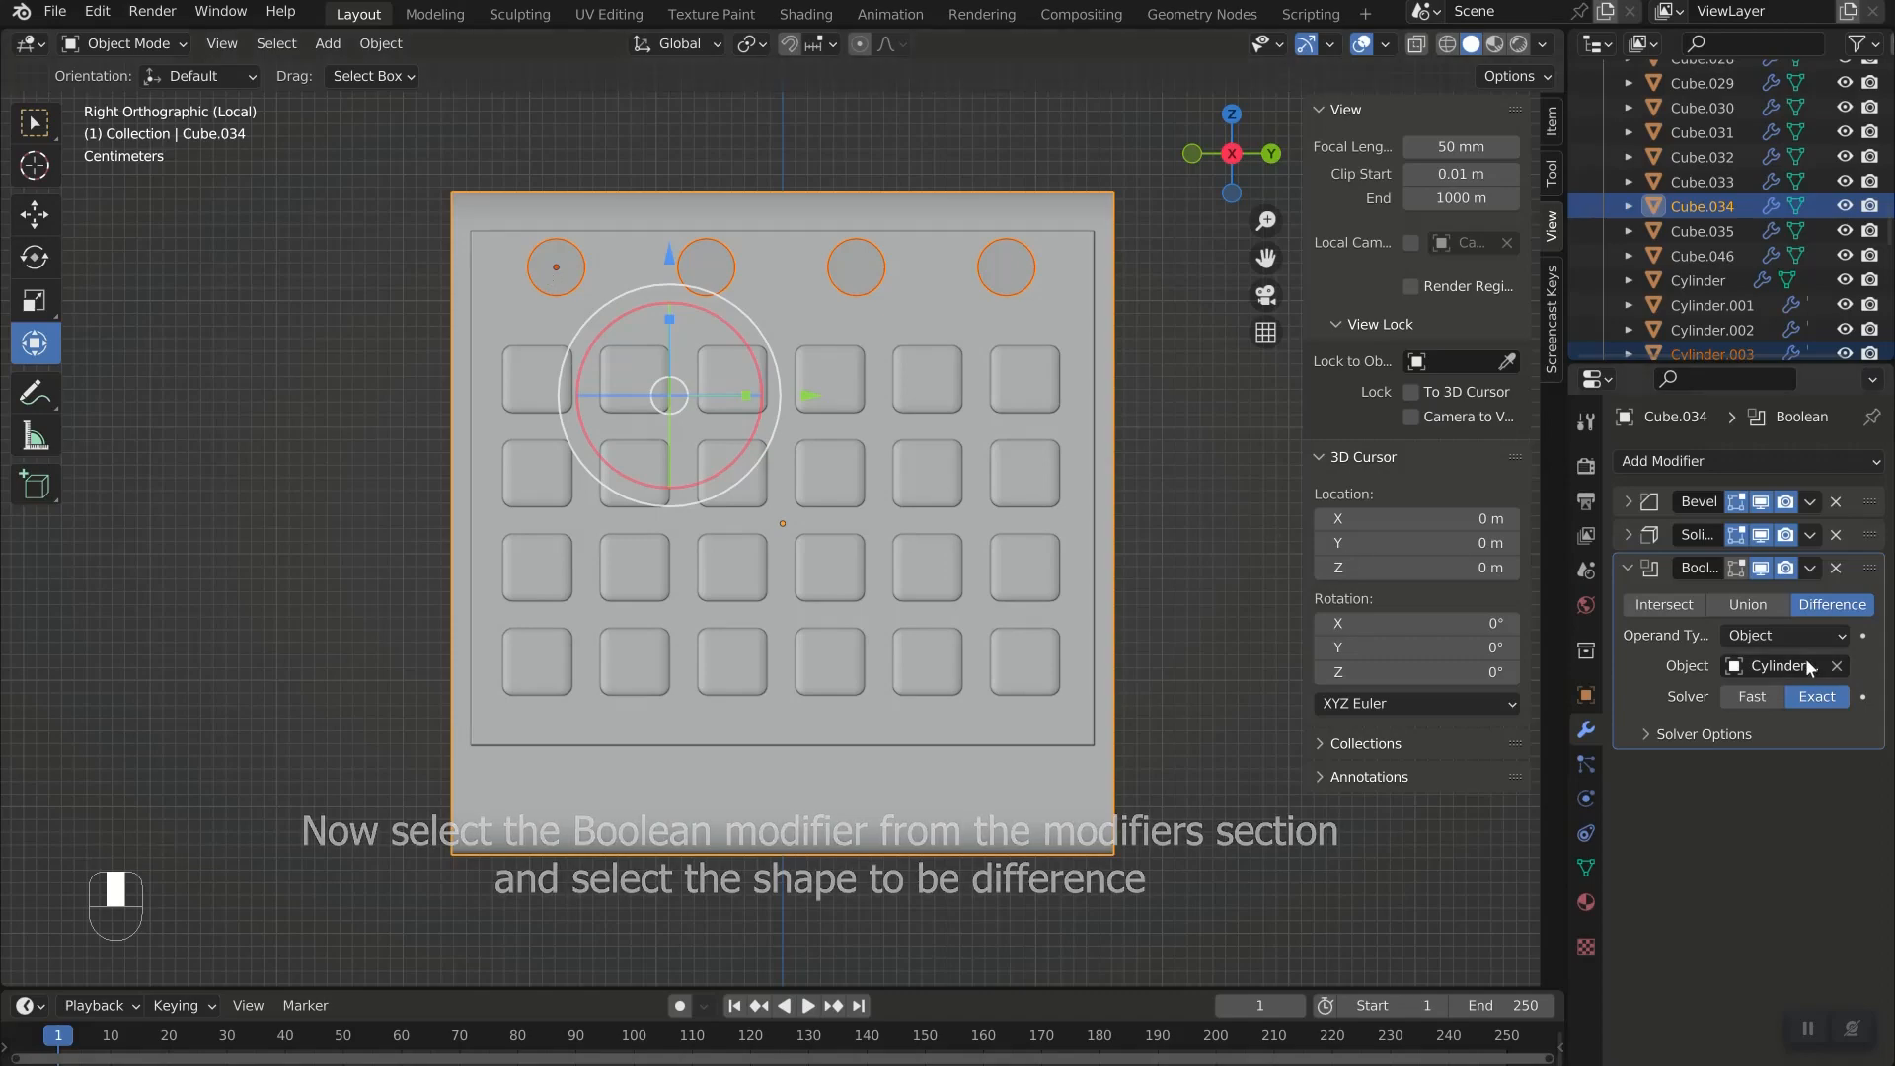
pyautogui.moveTo(349, 469); pyautogui.dragTo(509, 513, button='middle')
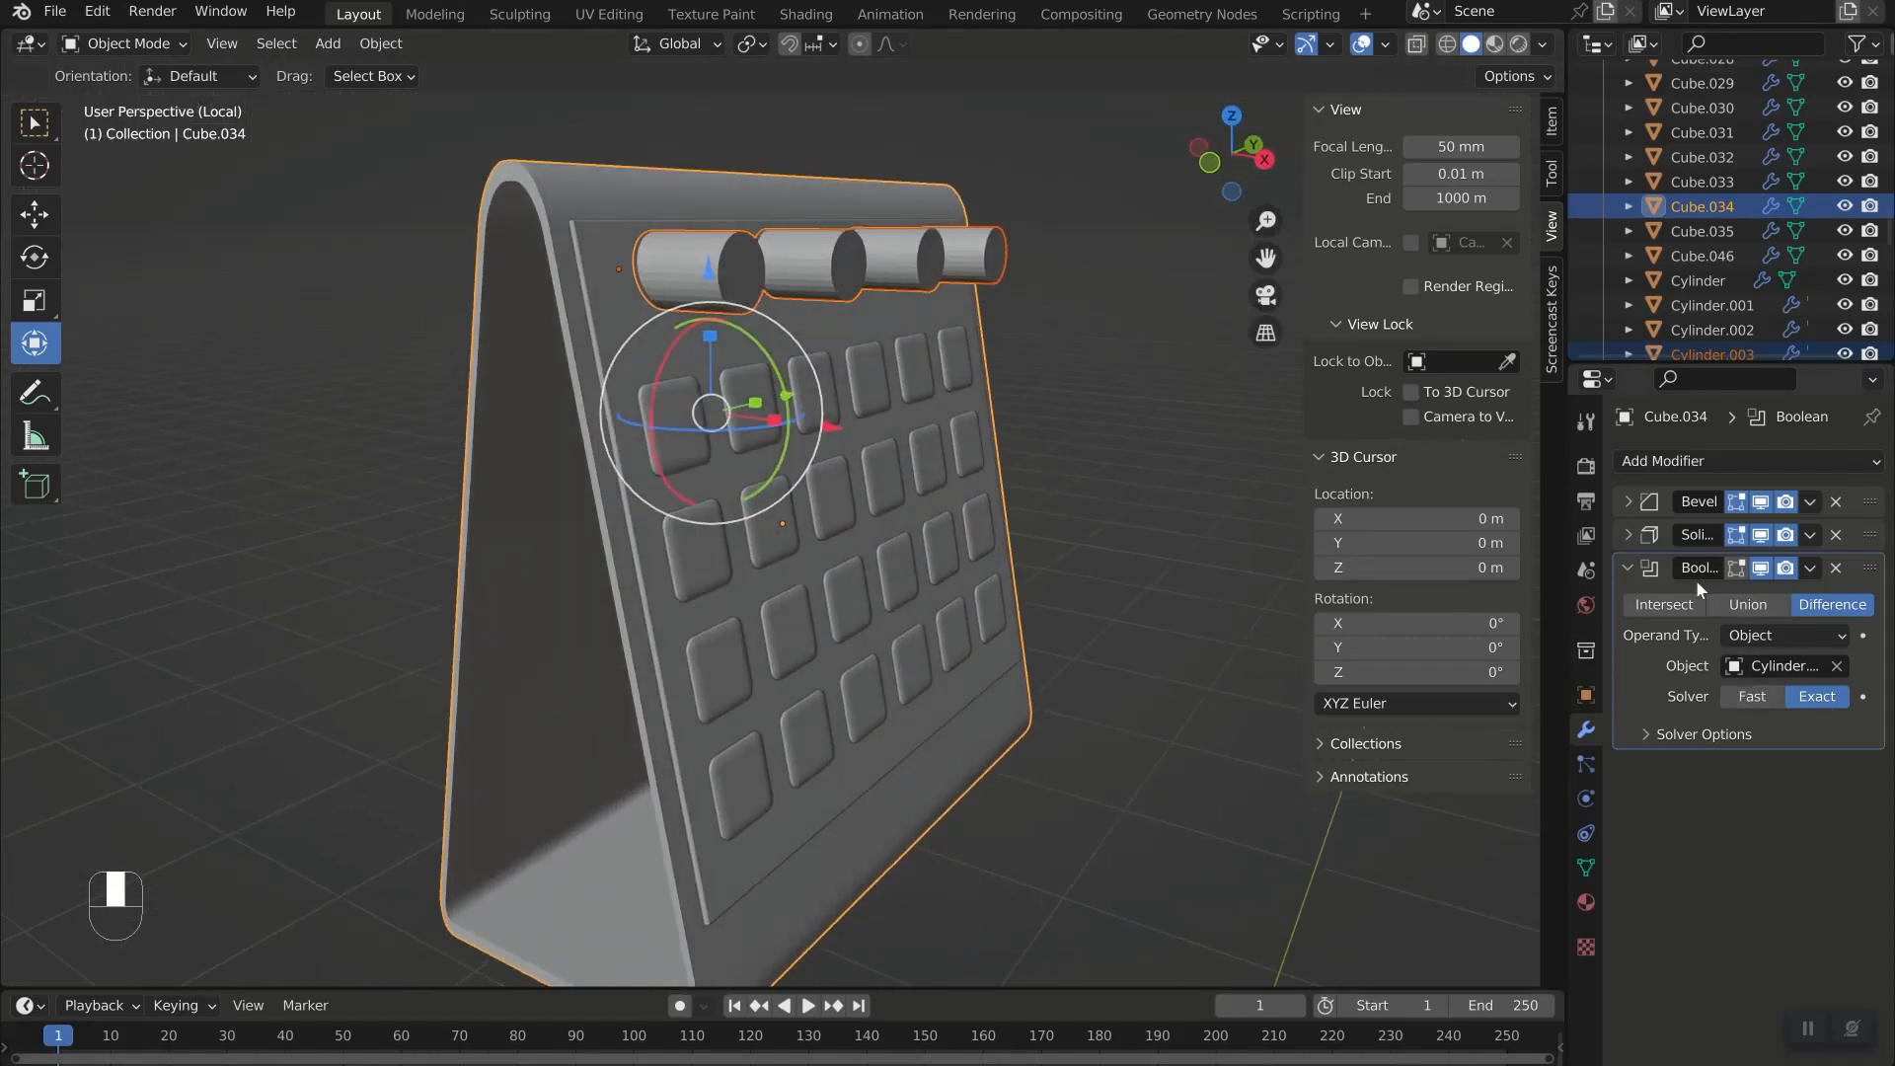
pyautogui.click(1809, 570)
pyautogui.click(1763, 586)
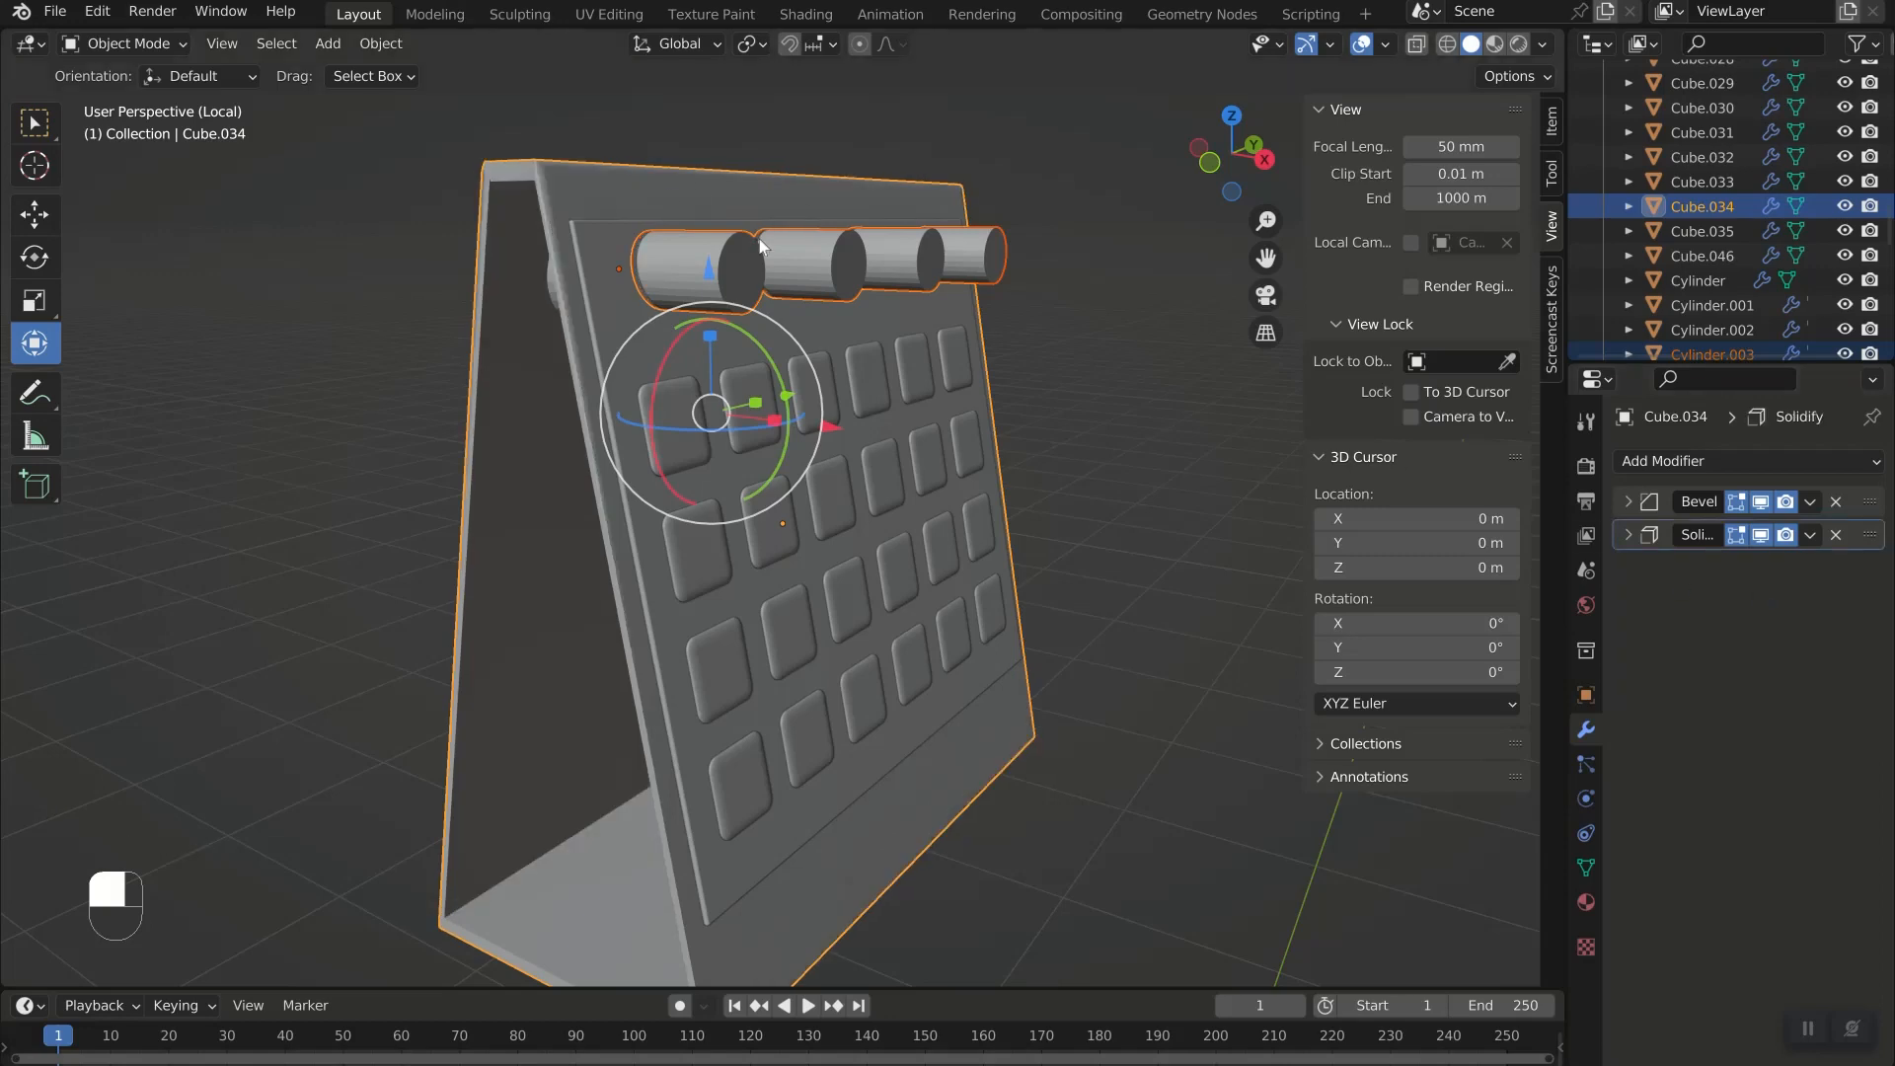
# Cut the row of cylinders out of the thin page panel with a Boolean Difference modifier and apply it.
pyautogui.click(749, 268)
pyautogui.click(620, 364)
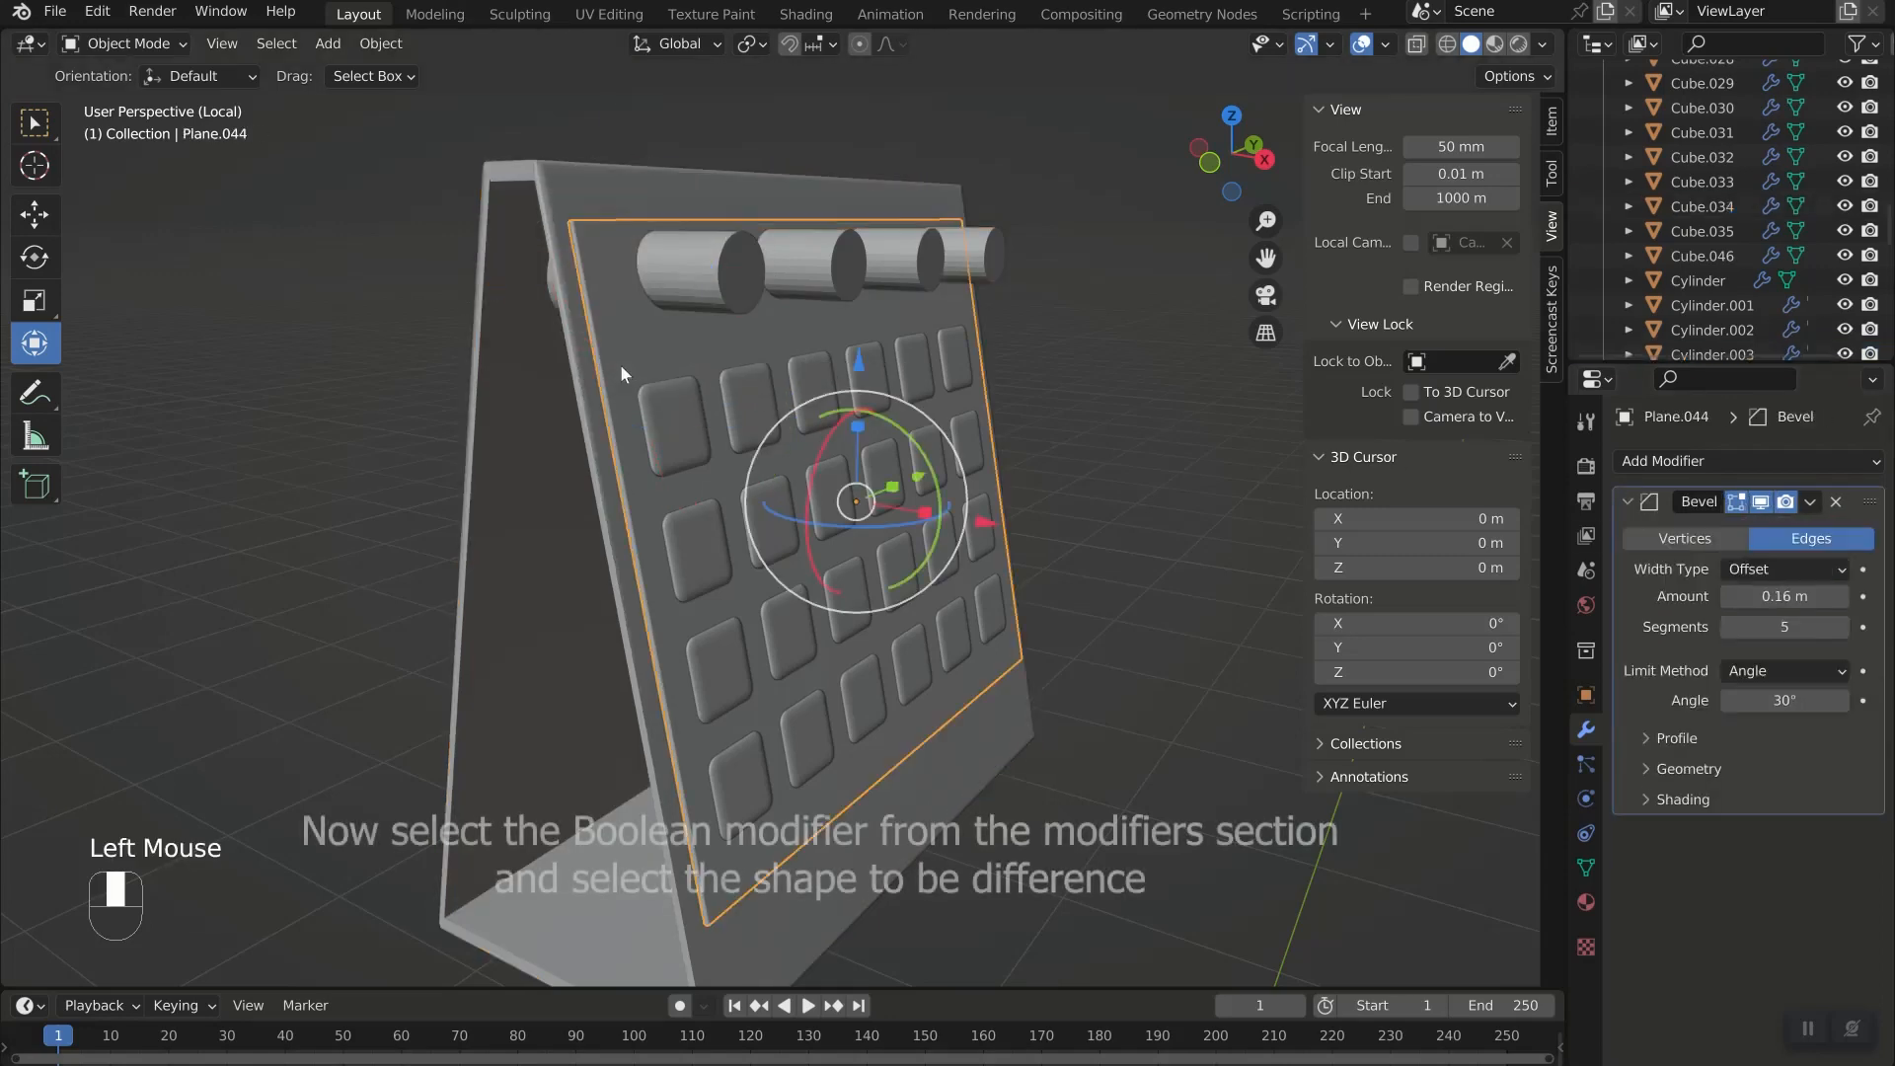
pyautogui.click(1667, 460)
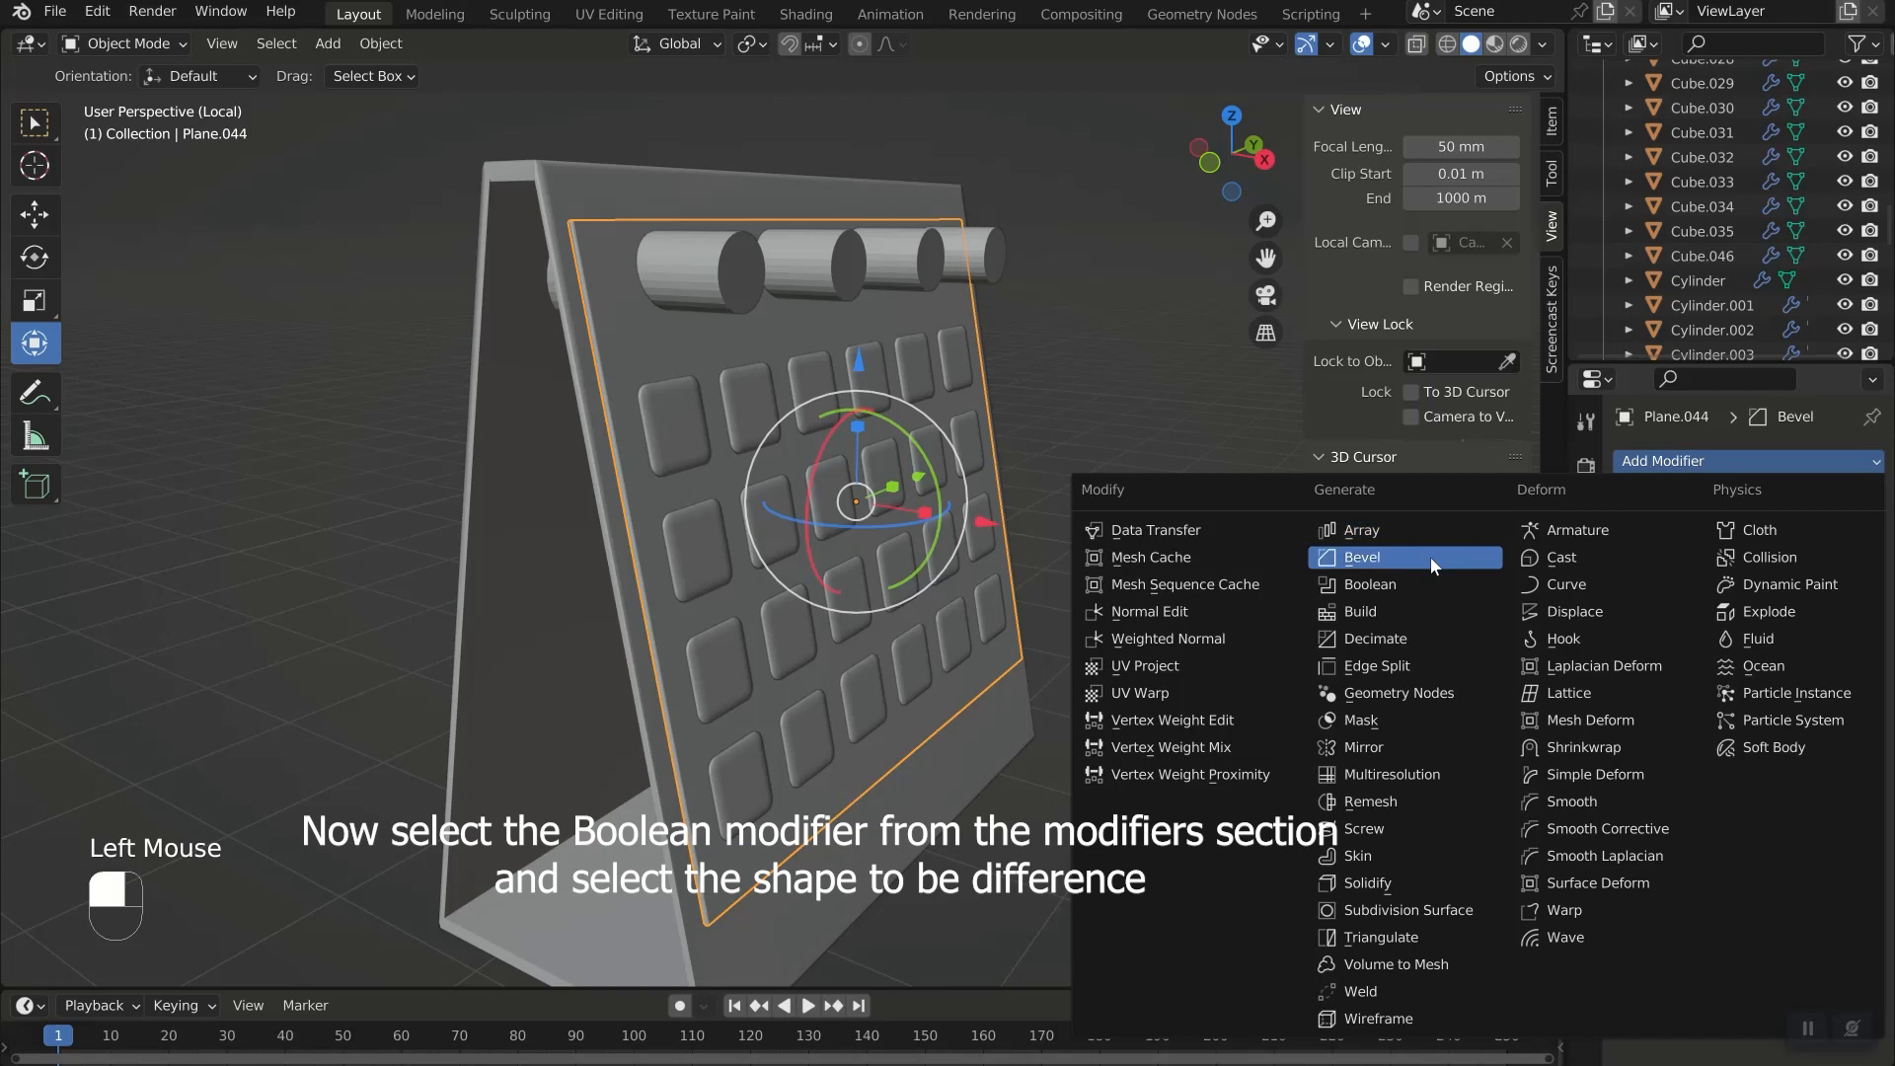
pyautogui.click(1415, 582)
pyautogui.scroll(-2, 1798, 875)
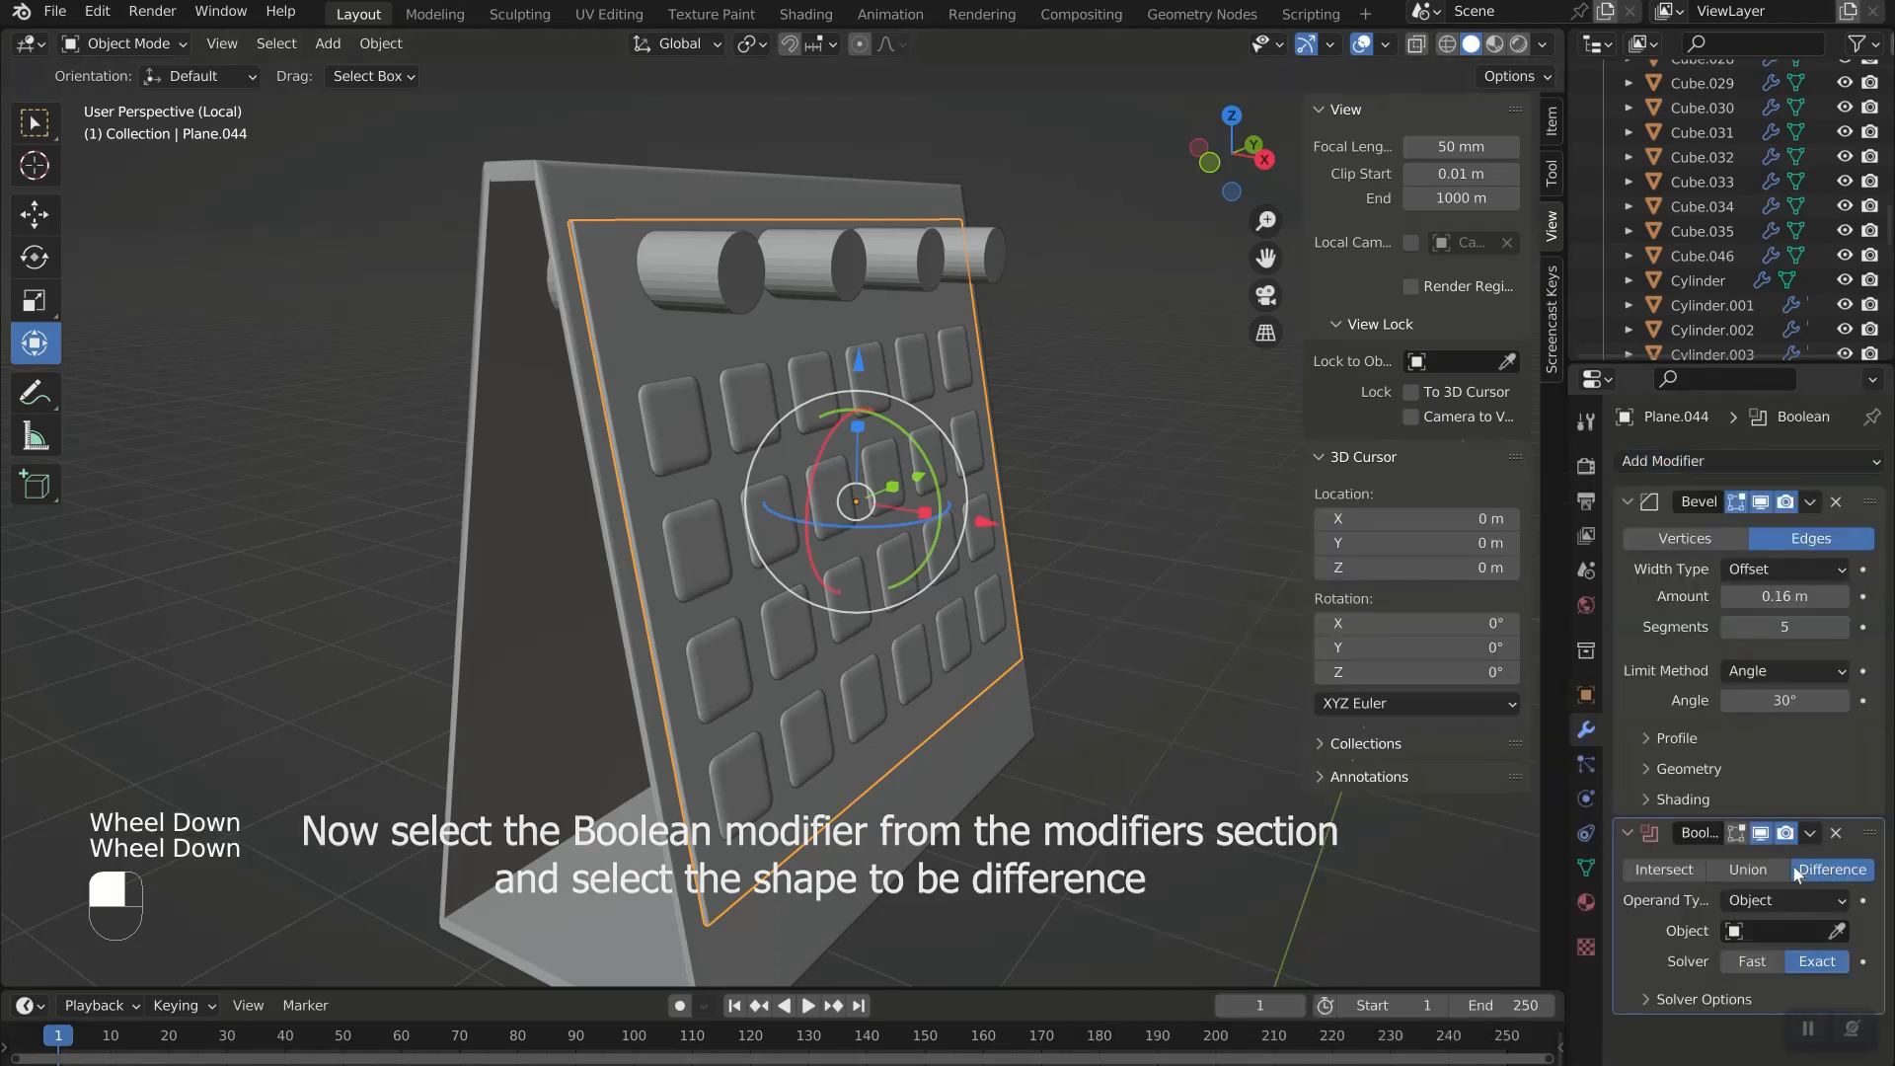
pyautogui.click(1837, 931)
pyautogui.click(737, 280)
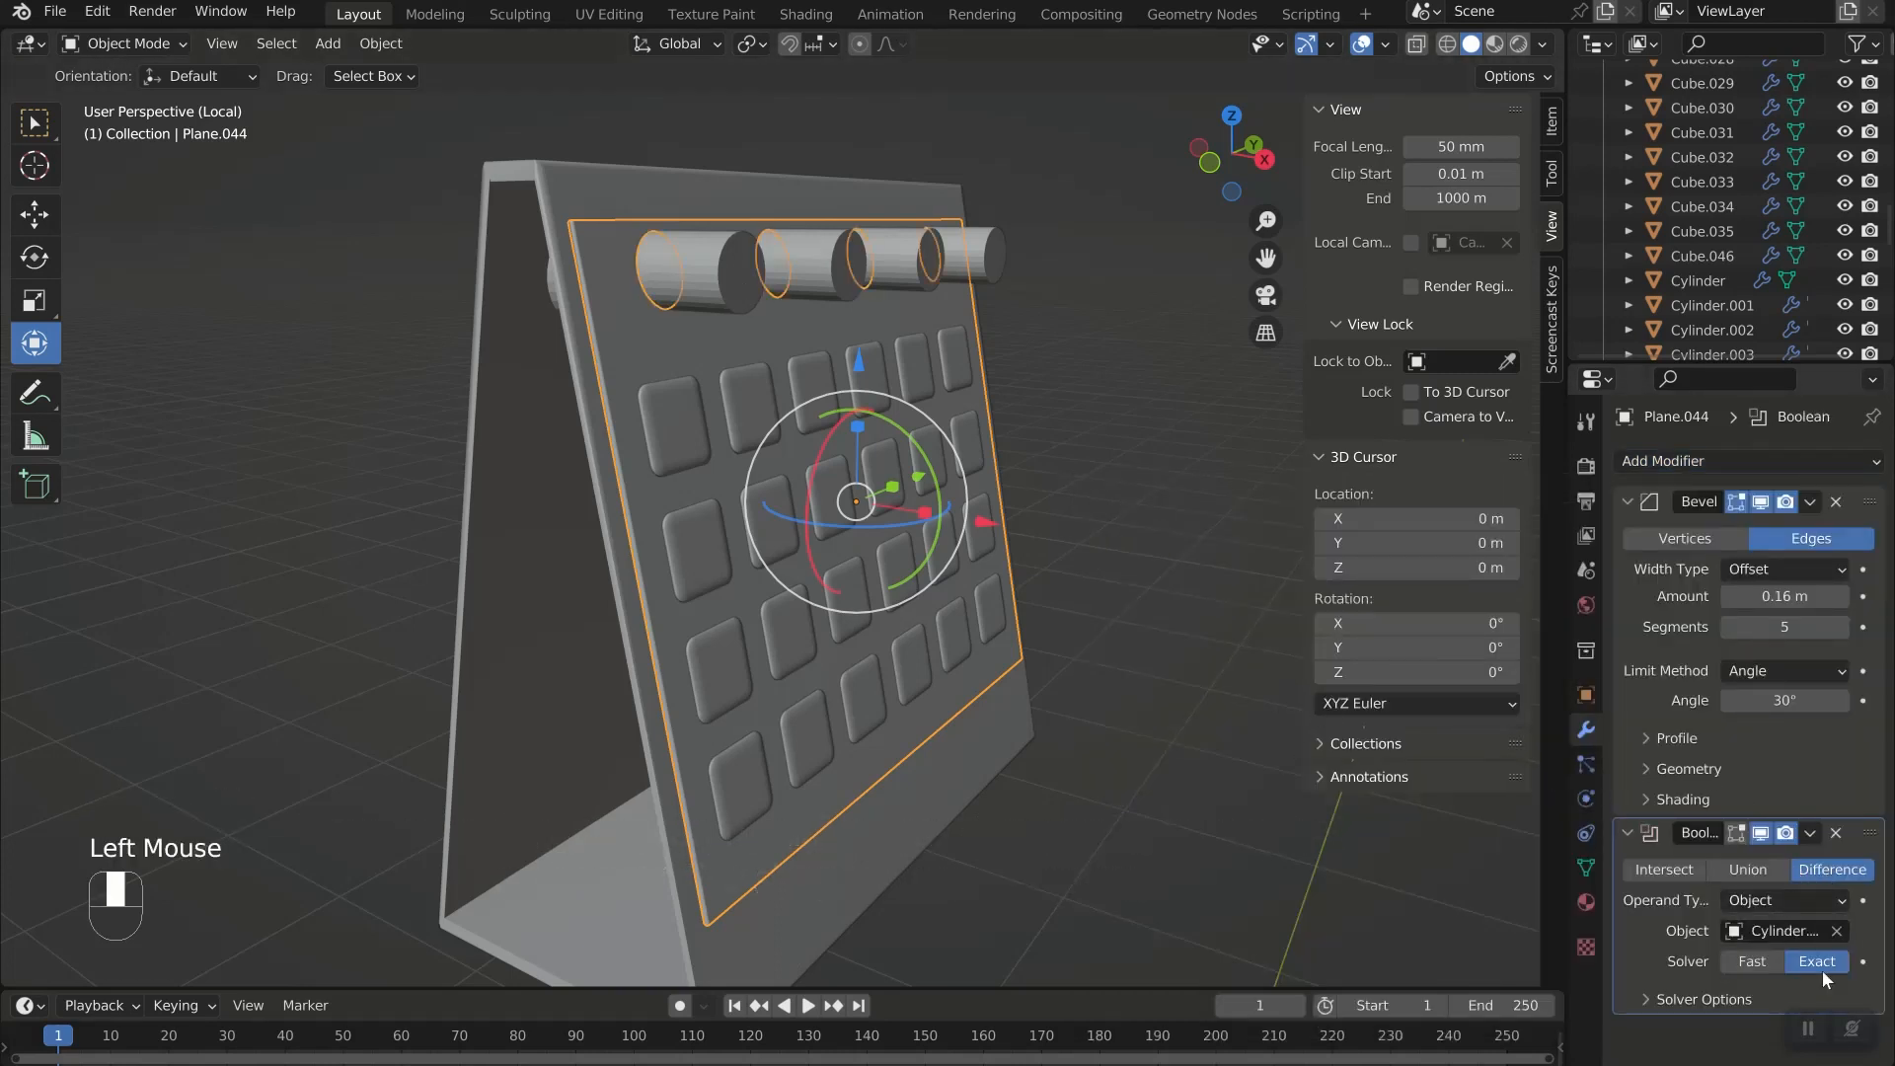
pyautogui.click(1809, 833)
pyautogui.click(1776, 869)
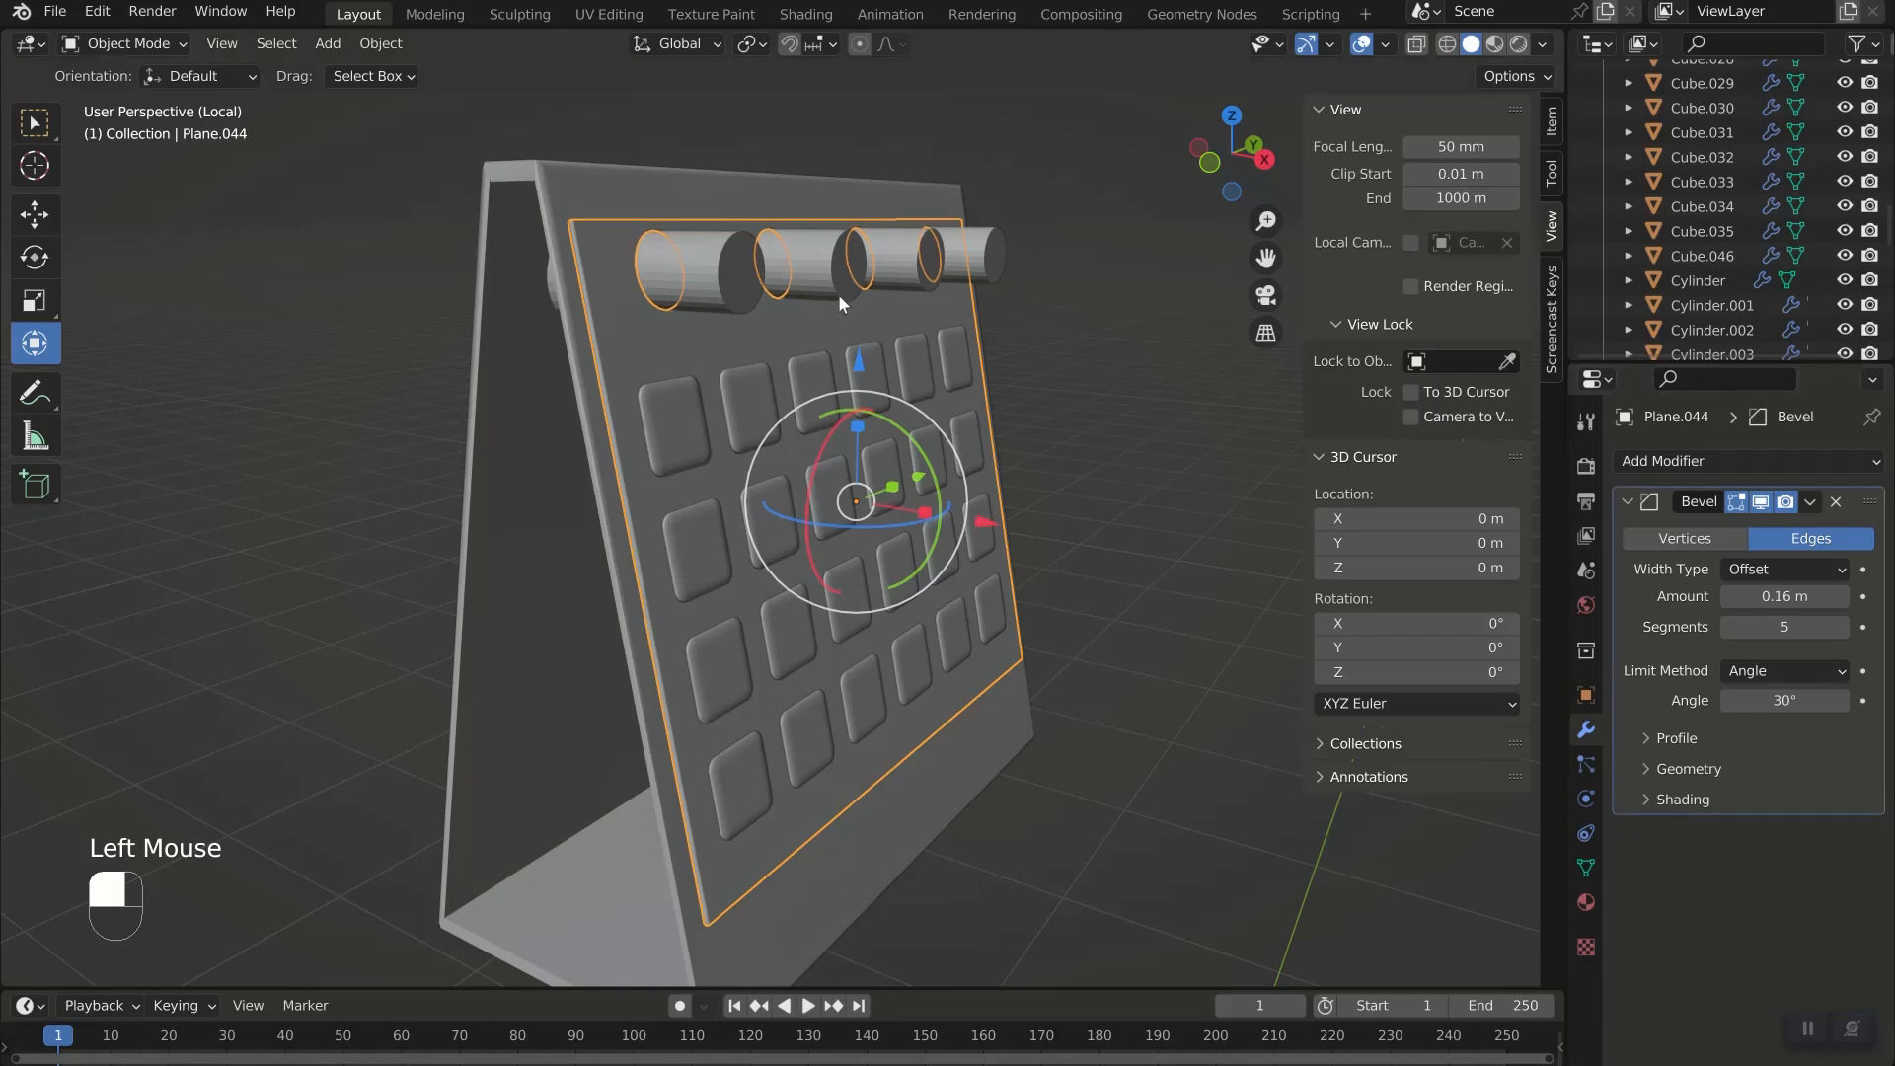
# Delete the cutter cylinders, leaving the open holes in the panel and stand.
pyautogui.click(729, 281)
pyautogui.press('x')
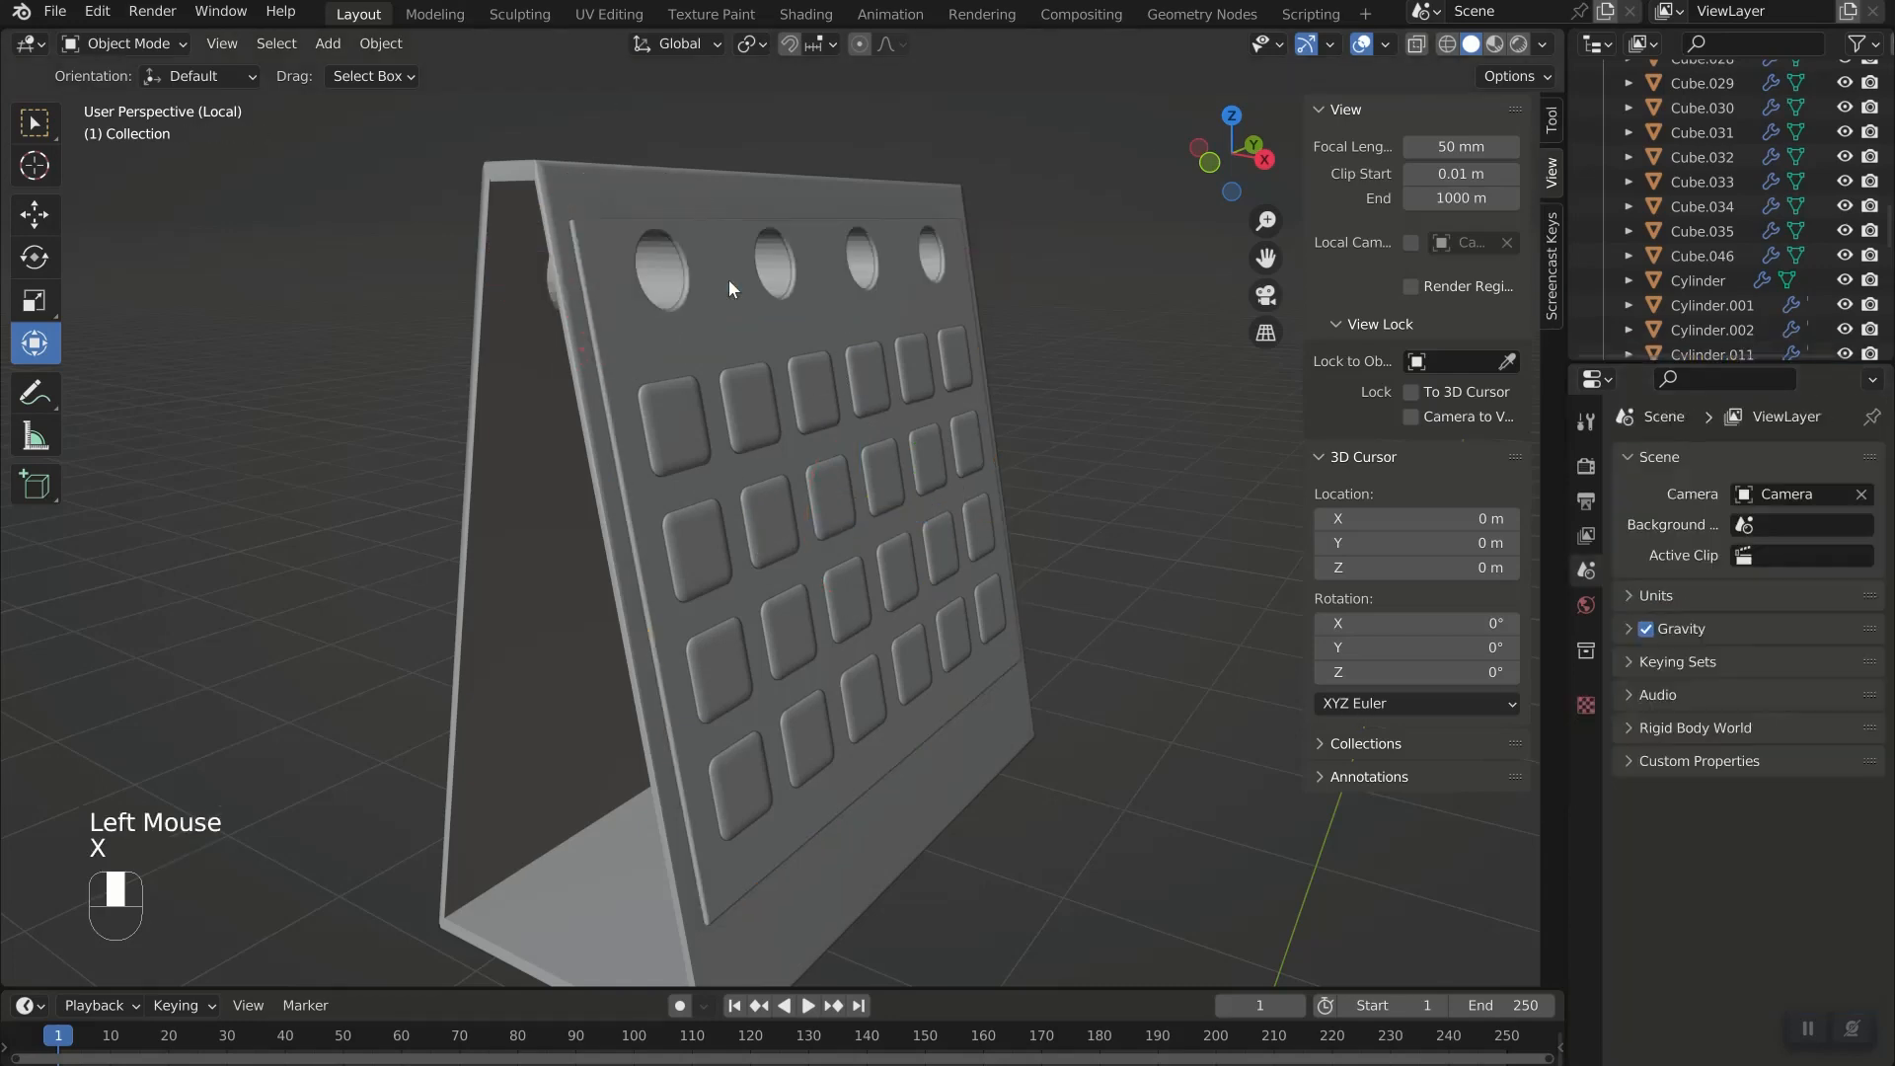
pyautogui.moveTo(683, 274); pyautogui.dragTo(601, 311, button='middle')
# Examine the stand's Auto Smooth normals setting, Bevel modifier values and hole edges.
pyautogui.click(702, 432)
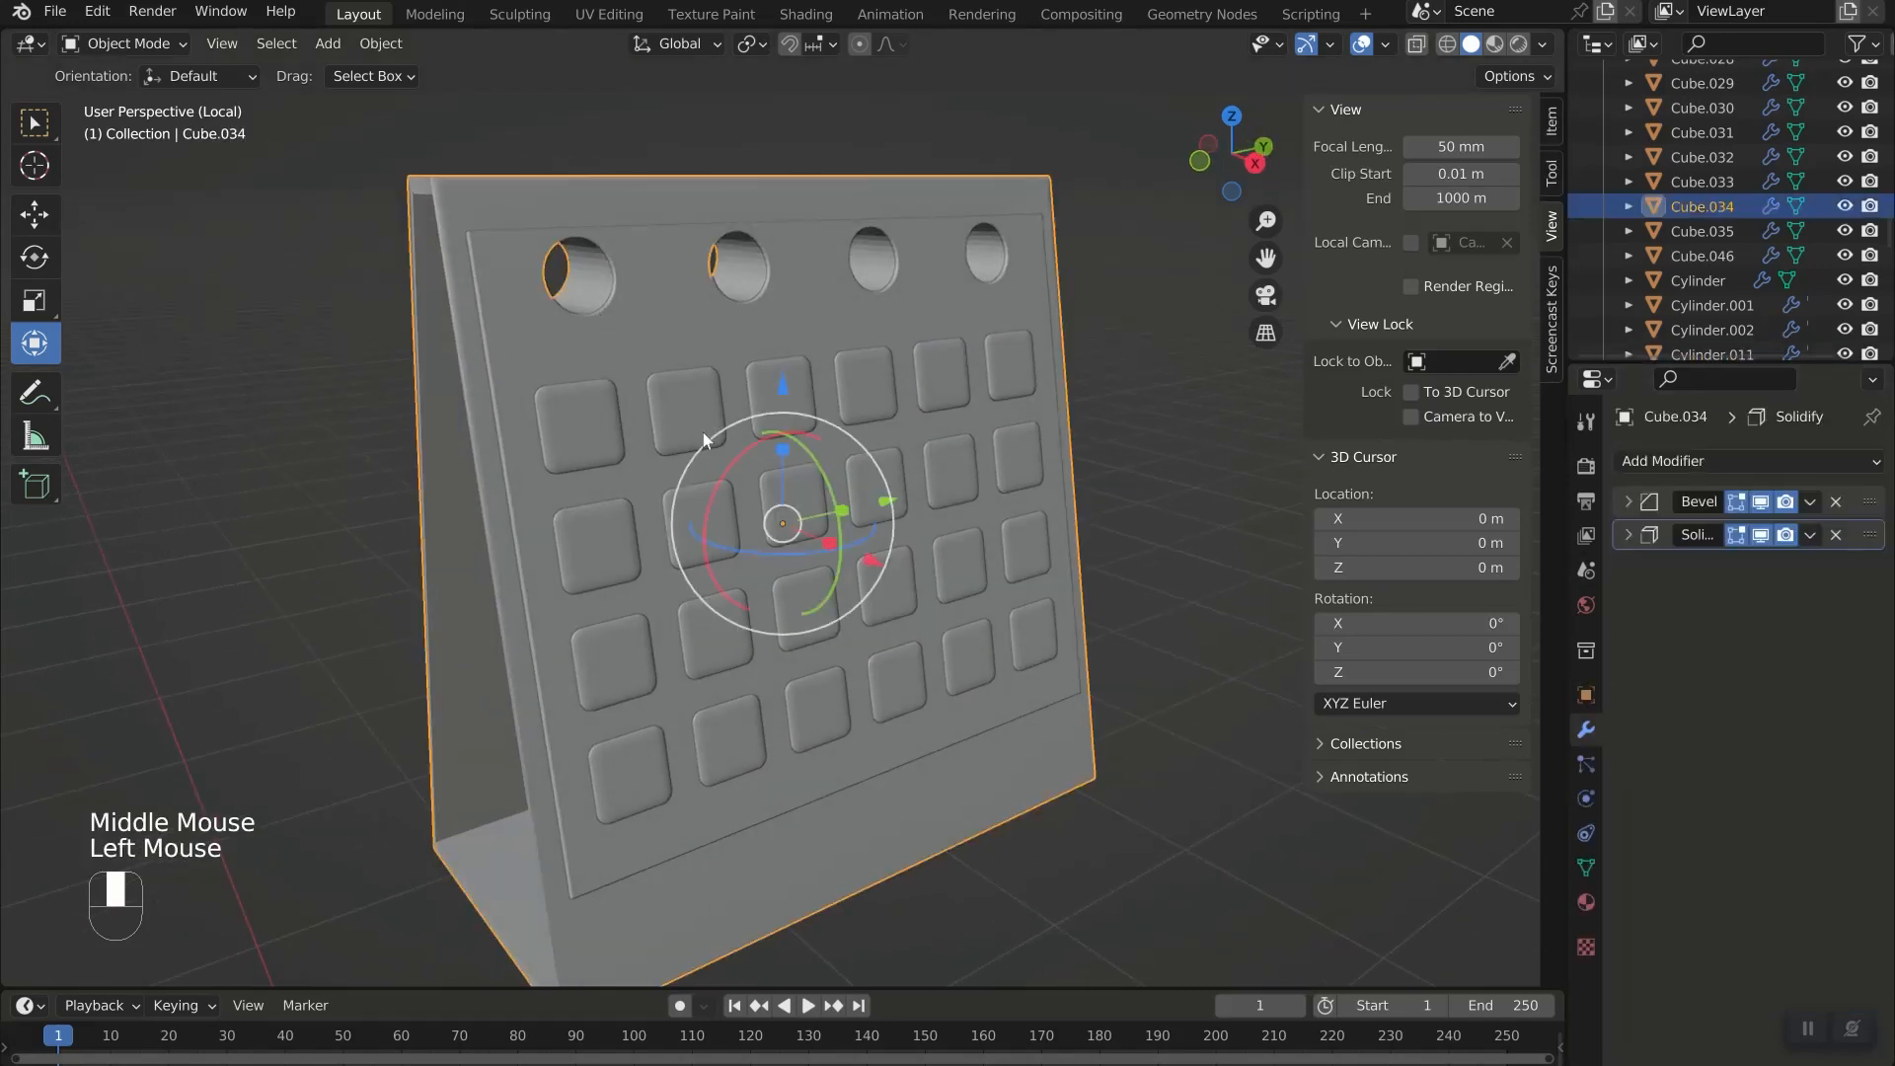
pyautogui.click(1585, 866)
pyautogui.click(1697, 964)
pyautogui.scroll(2, 550, 279)
pyautogui.moveTo(551, 278); pyautogui.dragTo(334, 223, button='middle')
pyautogui.click(334, 223)
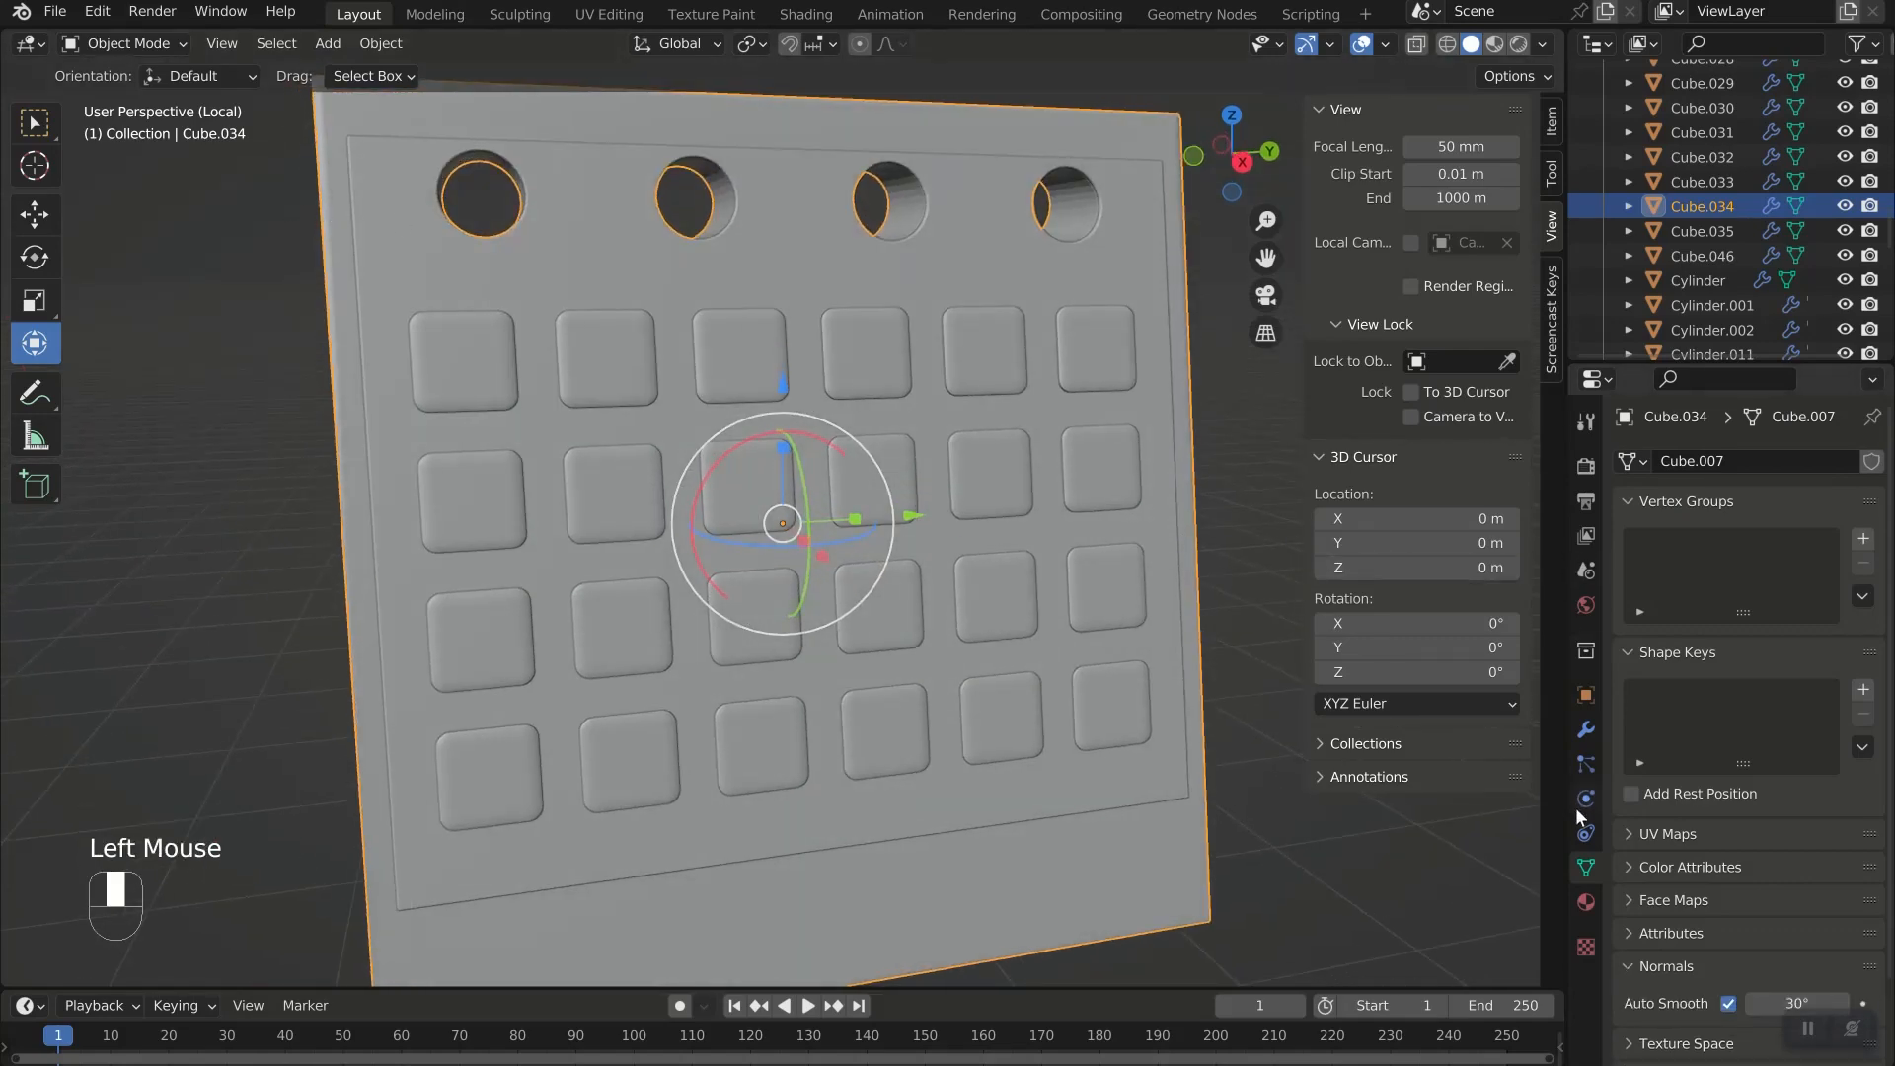
pyautogui.click(1586, 729)
pyautogui.click(1626, 502)
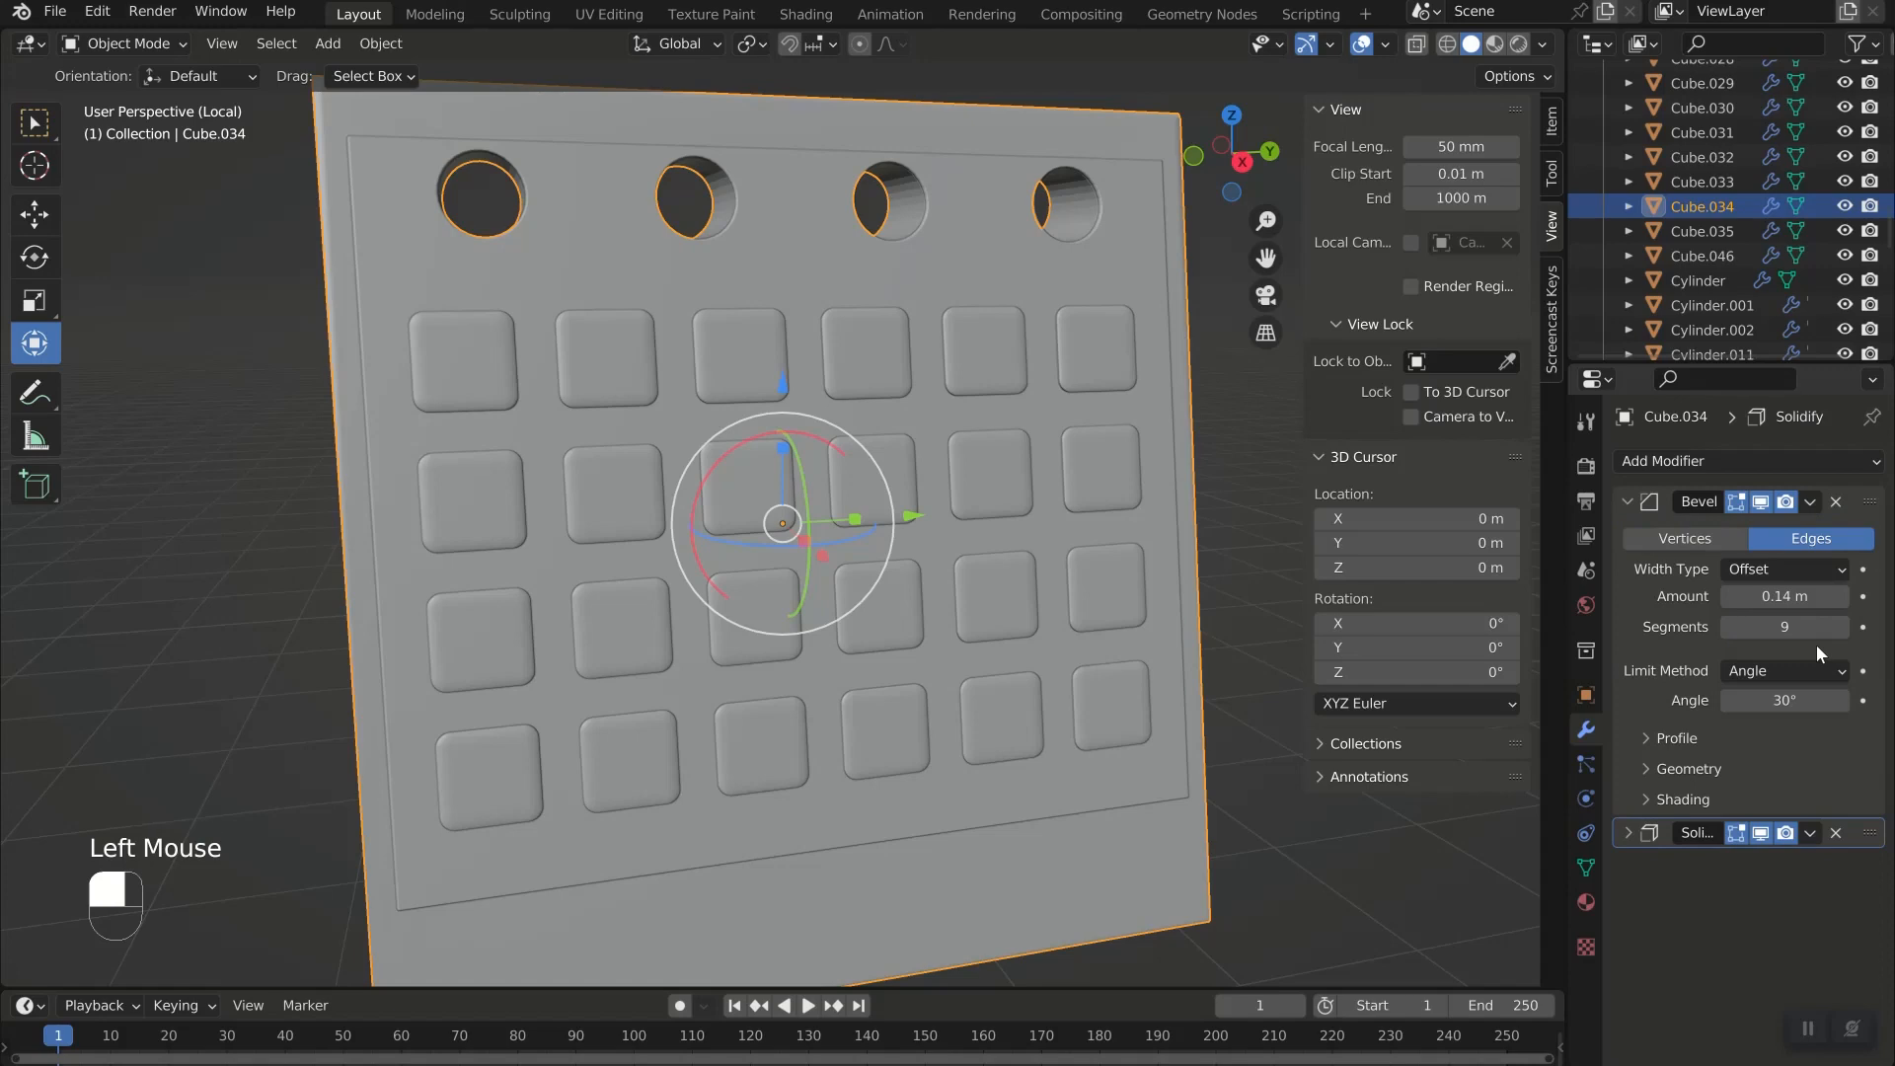
pyautogui.scroll(-3, 898, 601)
# Add a torus, raise it along Z to the stand's height and scale it by 0.165.
pyautogui.hotkey('shift', 'a')
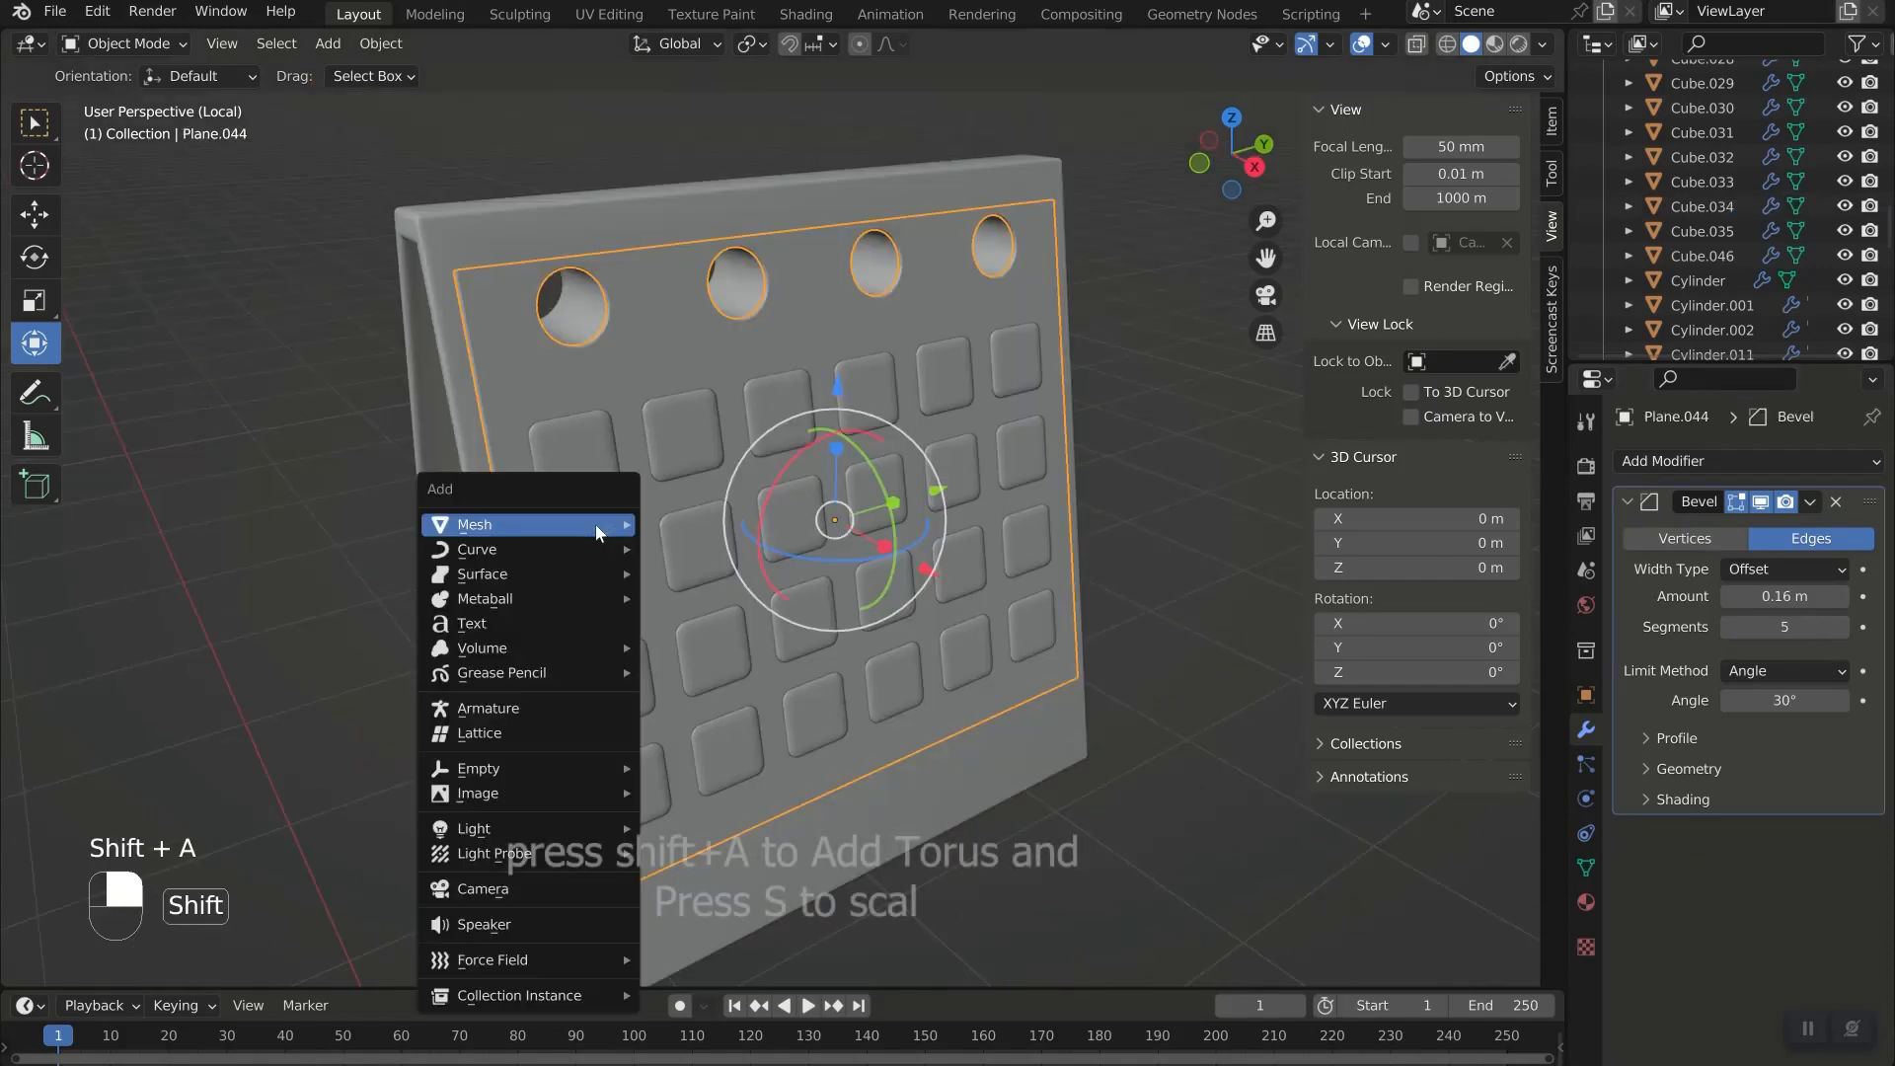
pyautogui.moveTo(595, 524)
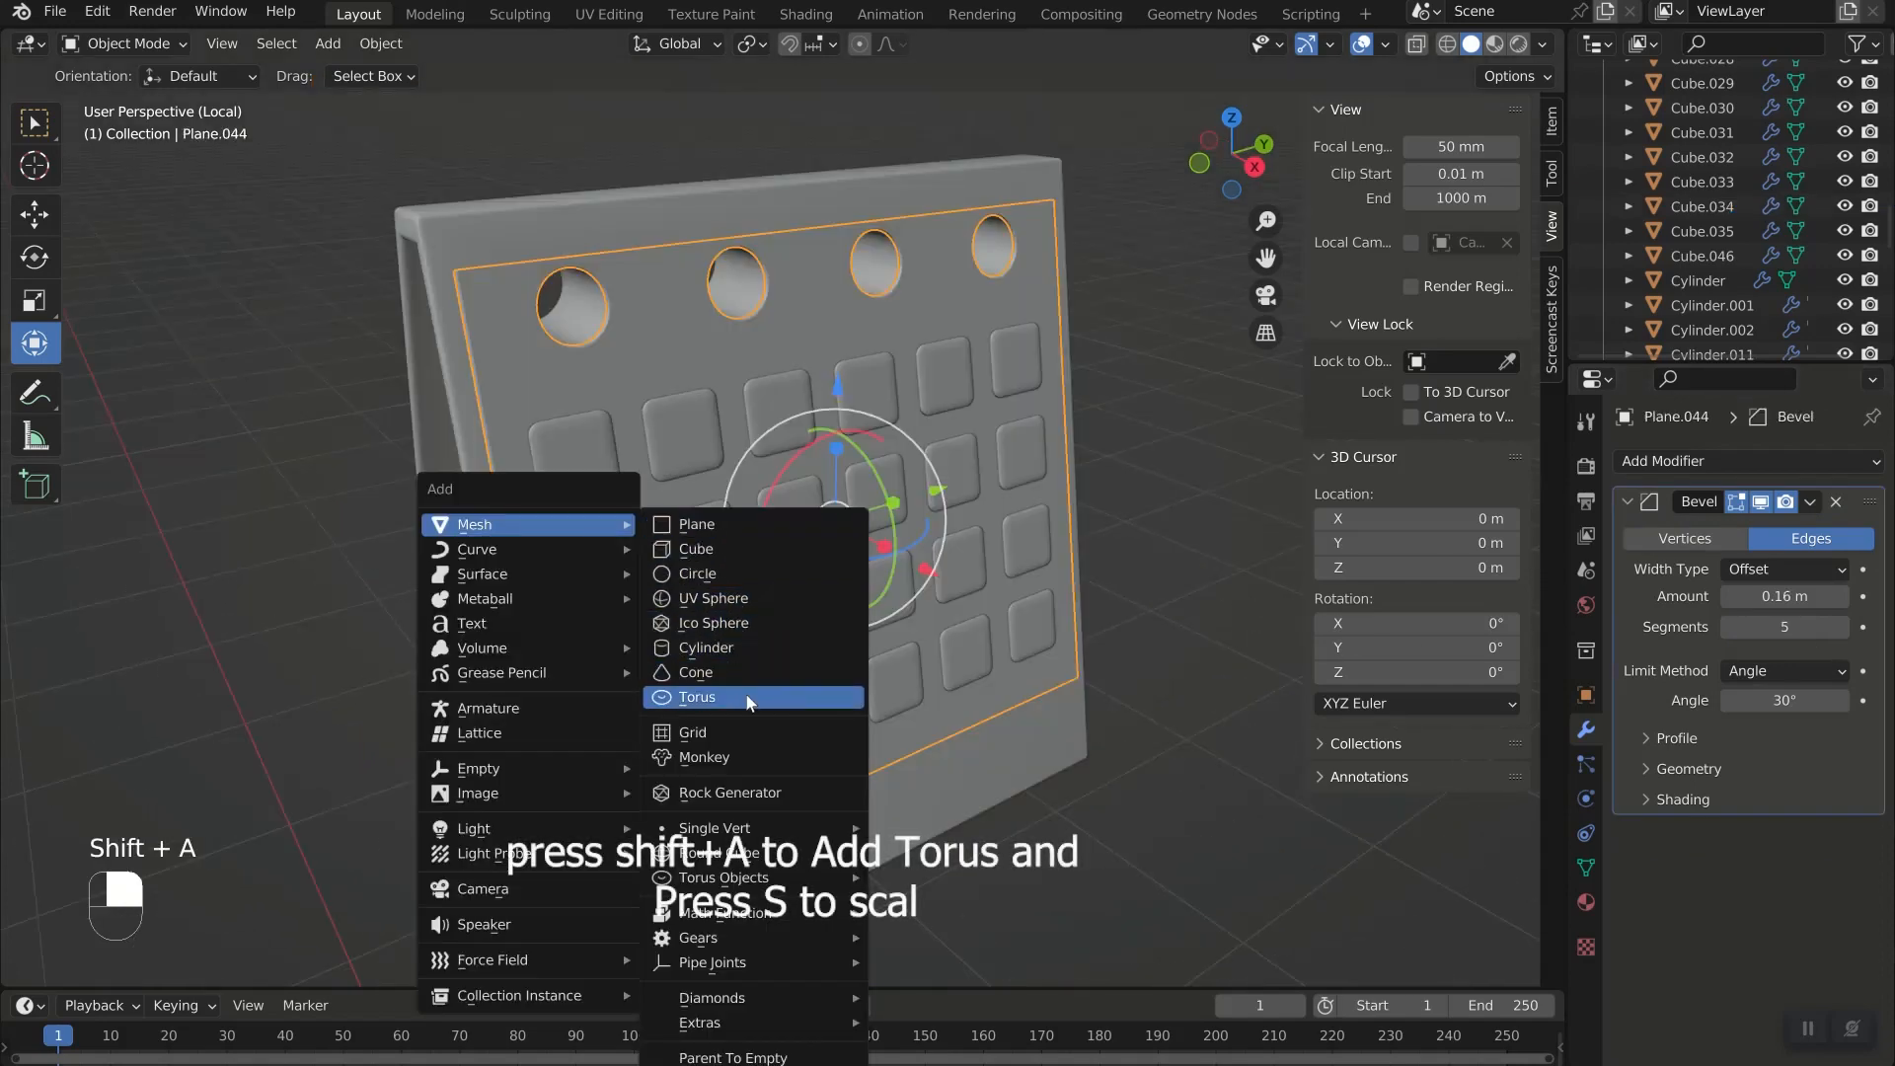
pyautogui.click(746, 695)
pyautogui.scroll(-5, 742, 696)
pyautogui.moveTo(800, 832); pyautogui.dragTo(794, 567)
pyautogui.press('s')
pyautogui.click(794, 553)
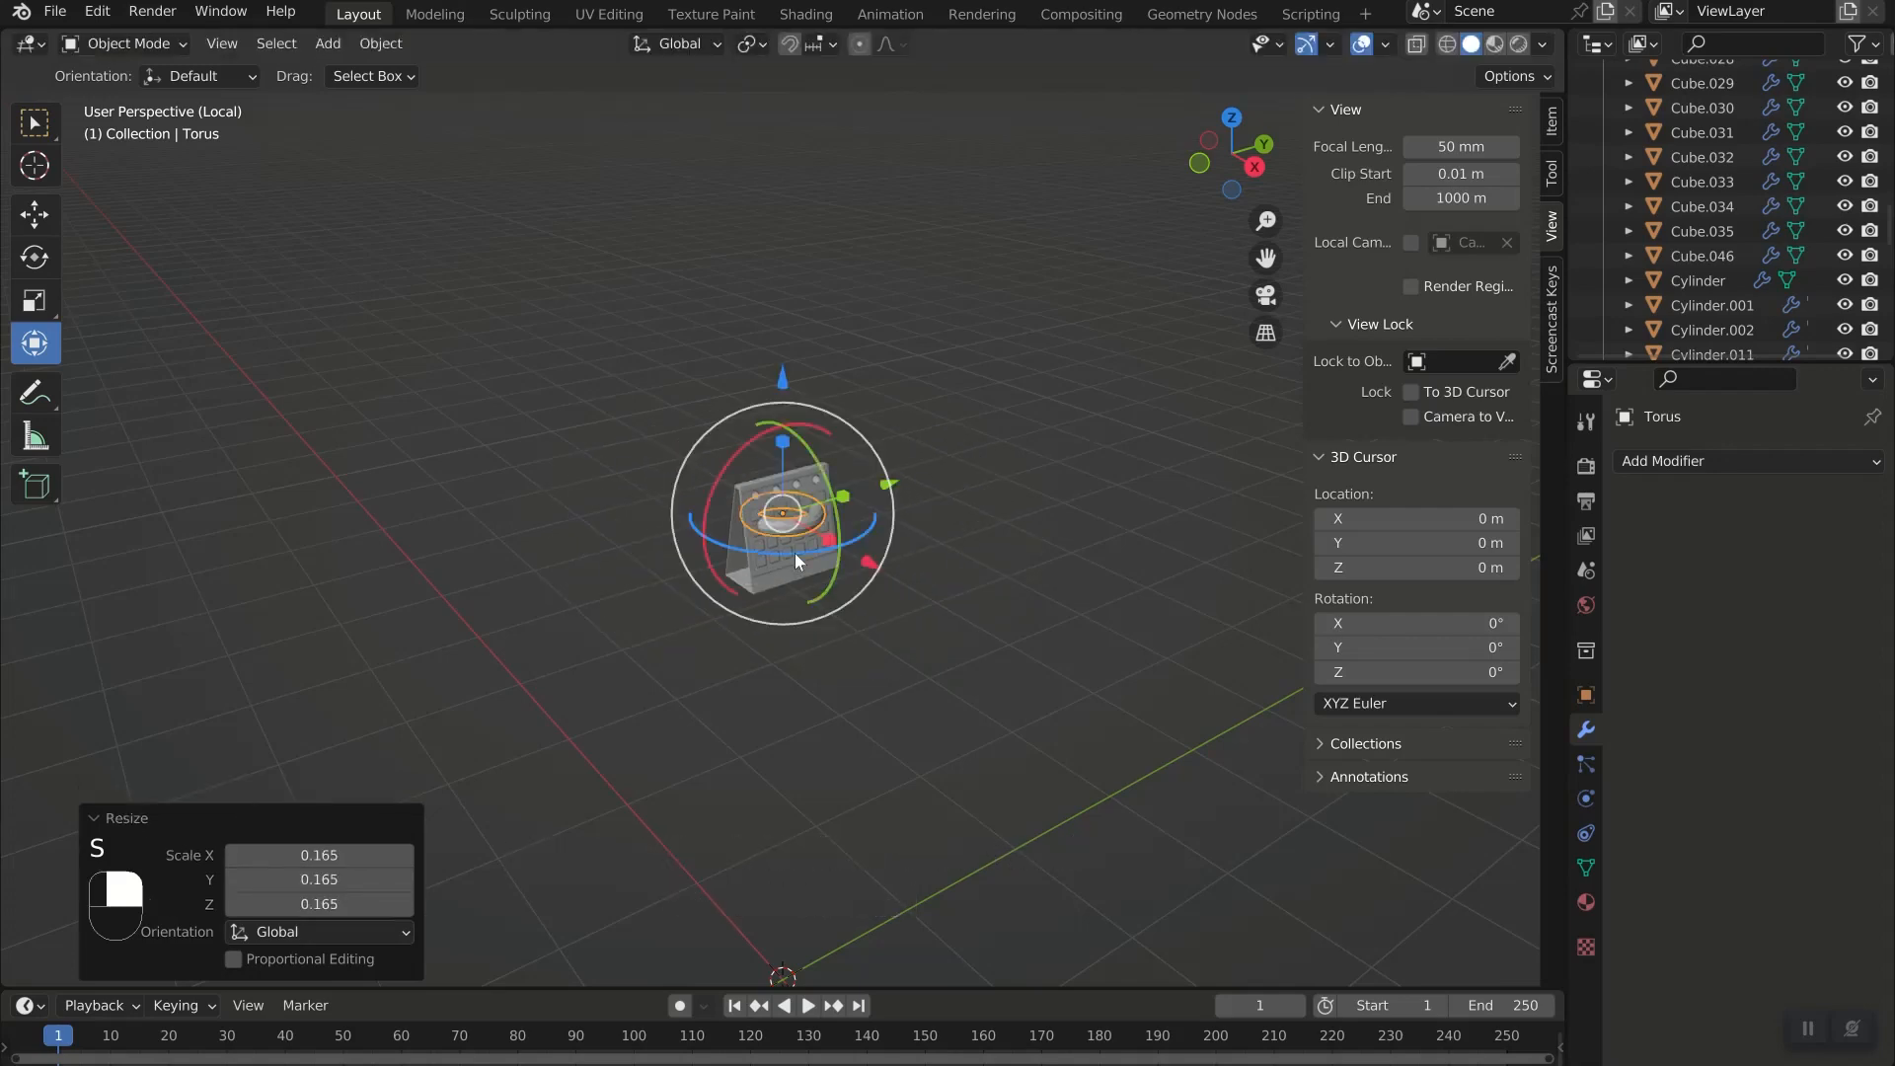
pyautogui.scroll(5, 795, 542)
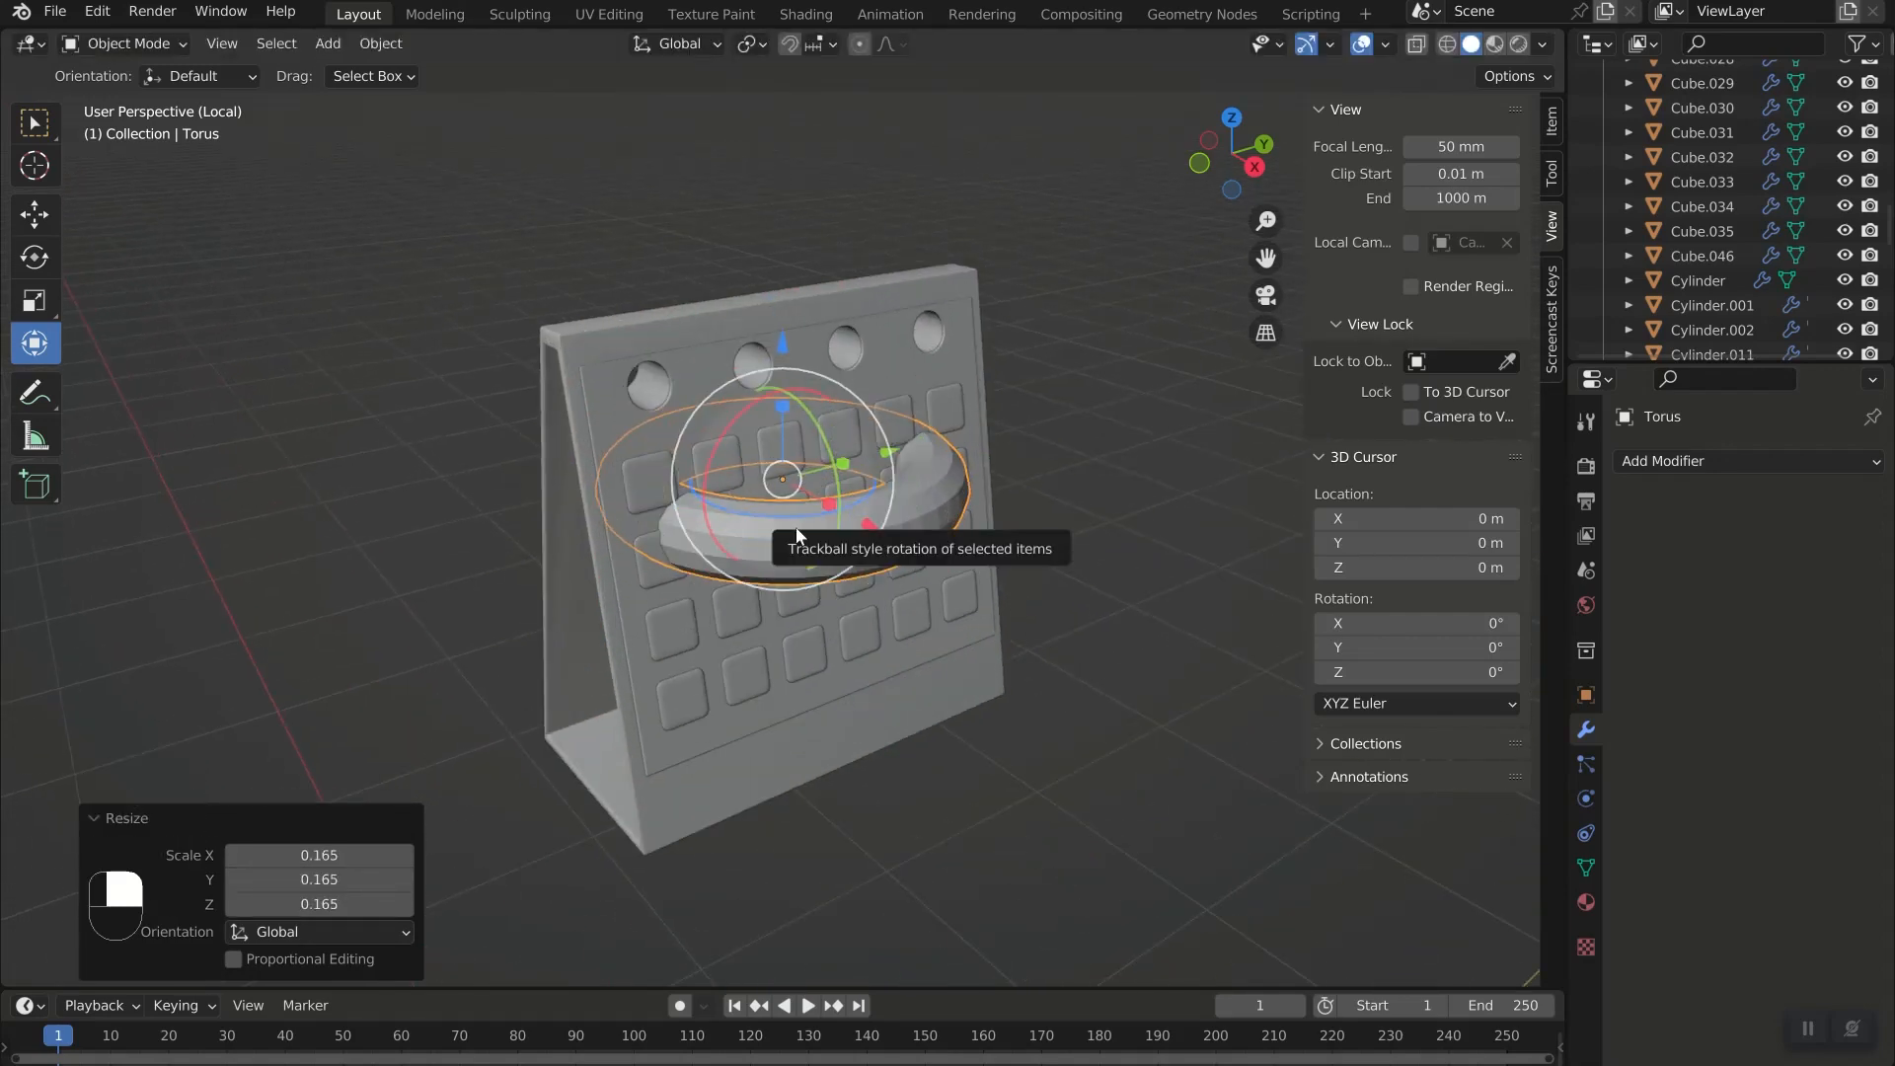
# Rotate the torus 90° about X so it stands upright.
pyautogui.press('r')
pyautogui.press('x')
pyautogui.press('9')
pyautogui.press('0')
pyautogui.press('Return')
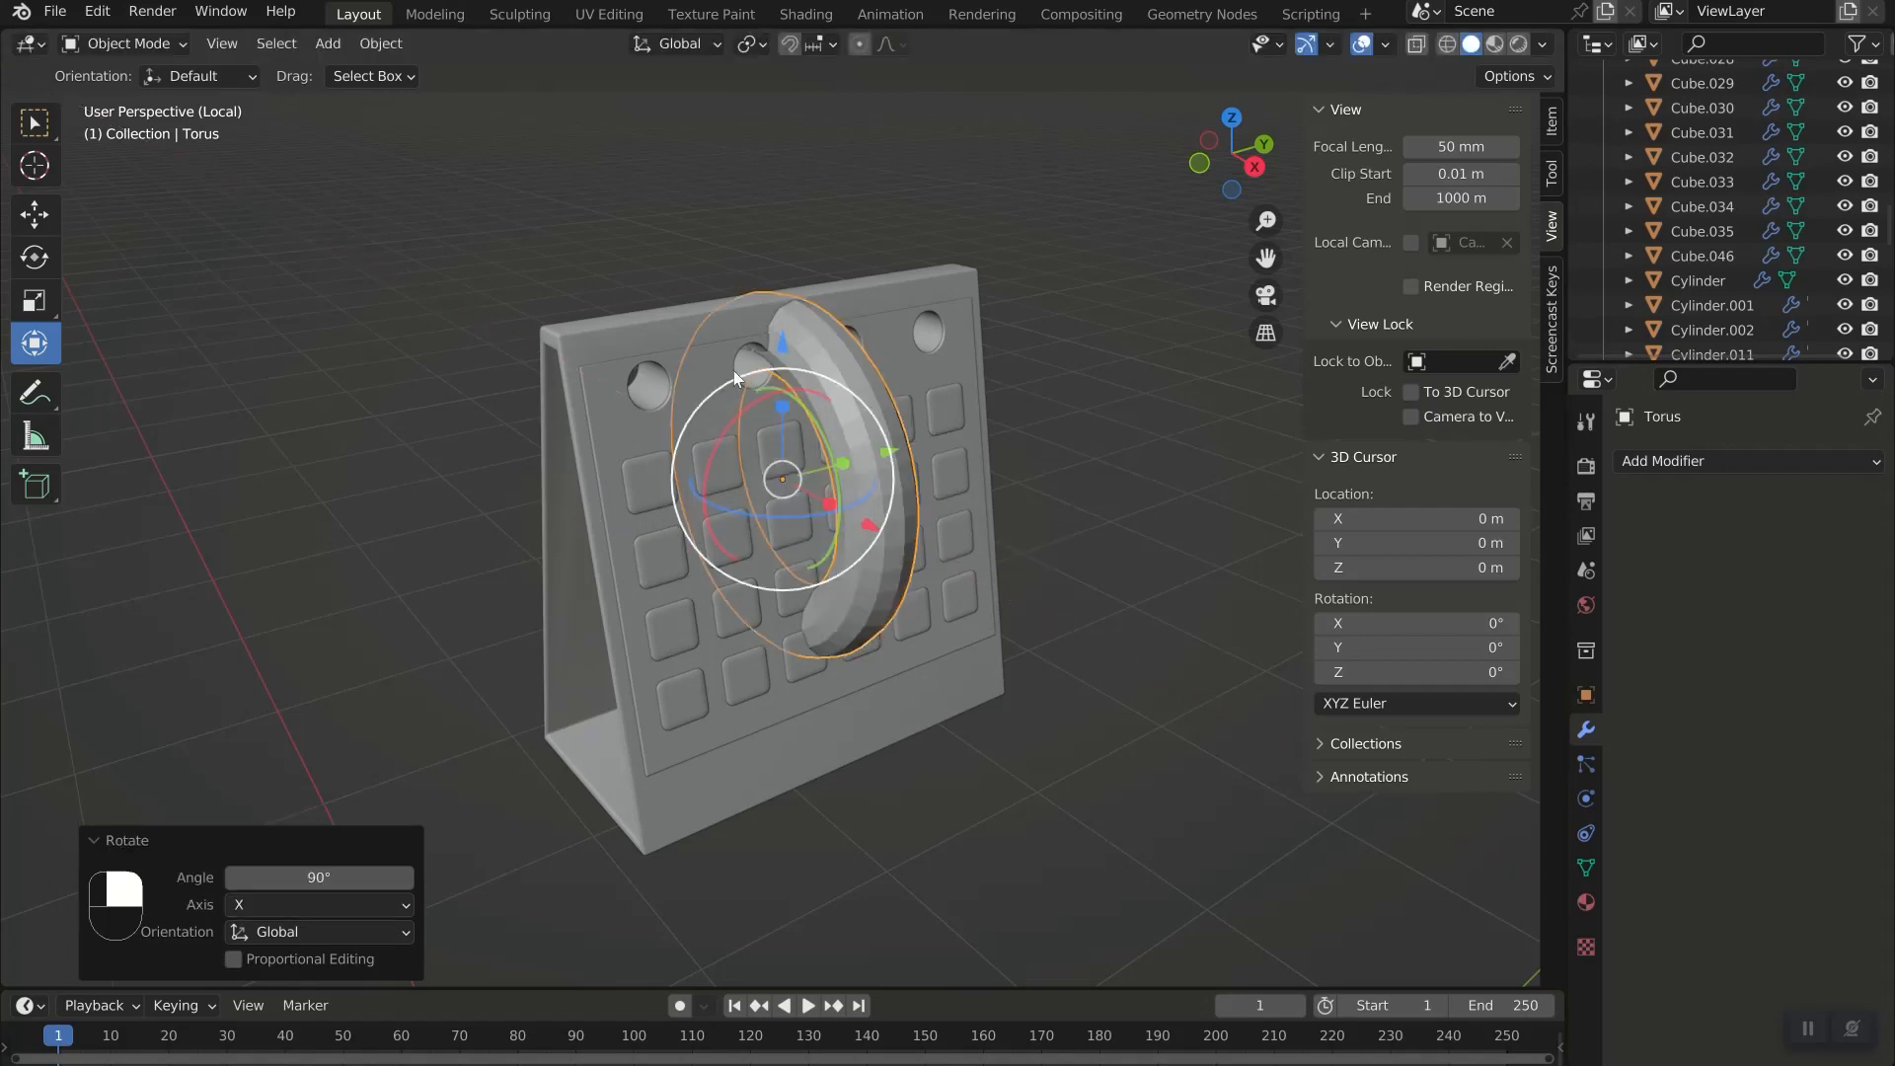
# Shrink the torus in right view and move it along Y and Z to the first hole at the stand's upper edge.
pyautogui.press('KP_3')
pyautogui.press('s')
pyautogui.click(888, 484)
pyautogui.moveTo(908, 480); pyautogui.dragTo(755, 450)
pyautogui.moveTo(617, 345); pyautogui.dragTo(617, 169)
pyautogui.moveTo(758, 306); pyautogui.dragTo(771, 303)
pyautogui.press('s')
pyautogui.click(847, 566)
# Scale the torus by 0.881 along Z, lower it slightly into the first hole and scale it uniformly by 0.868.
pyautogui.moveTo(846, 567); pyautogui.dragTo(944, 700, button='middle')
pyautogui.press('s')
pyautogui.press('z')
pyautogui.click(915, 657)
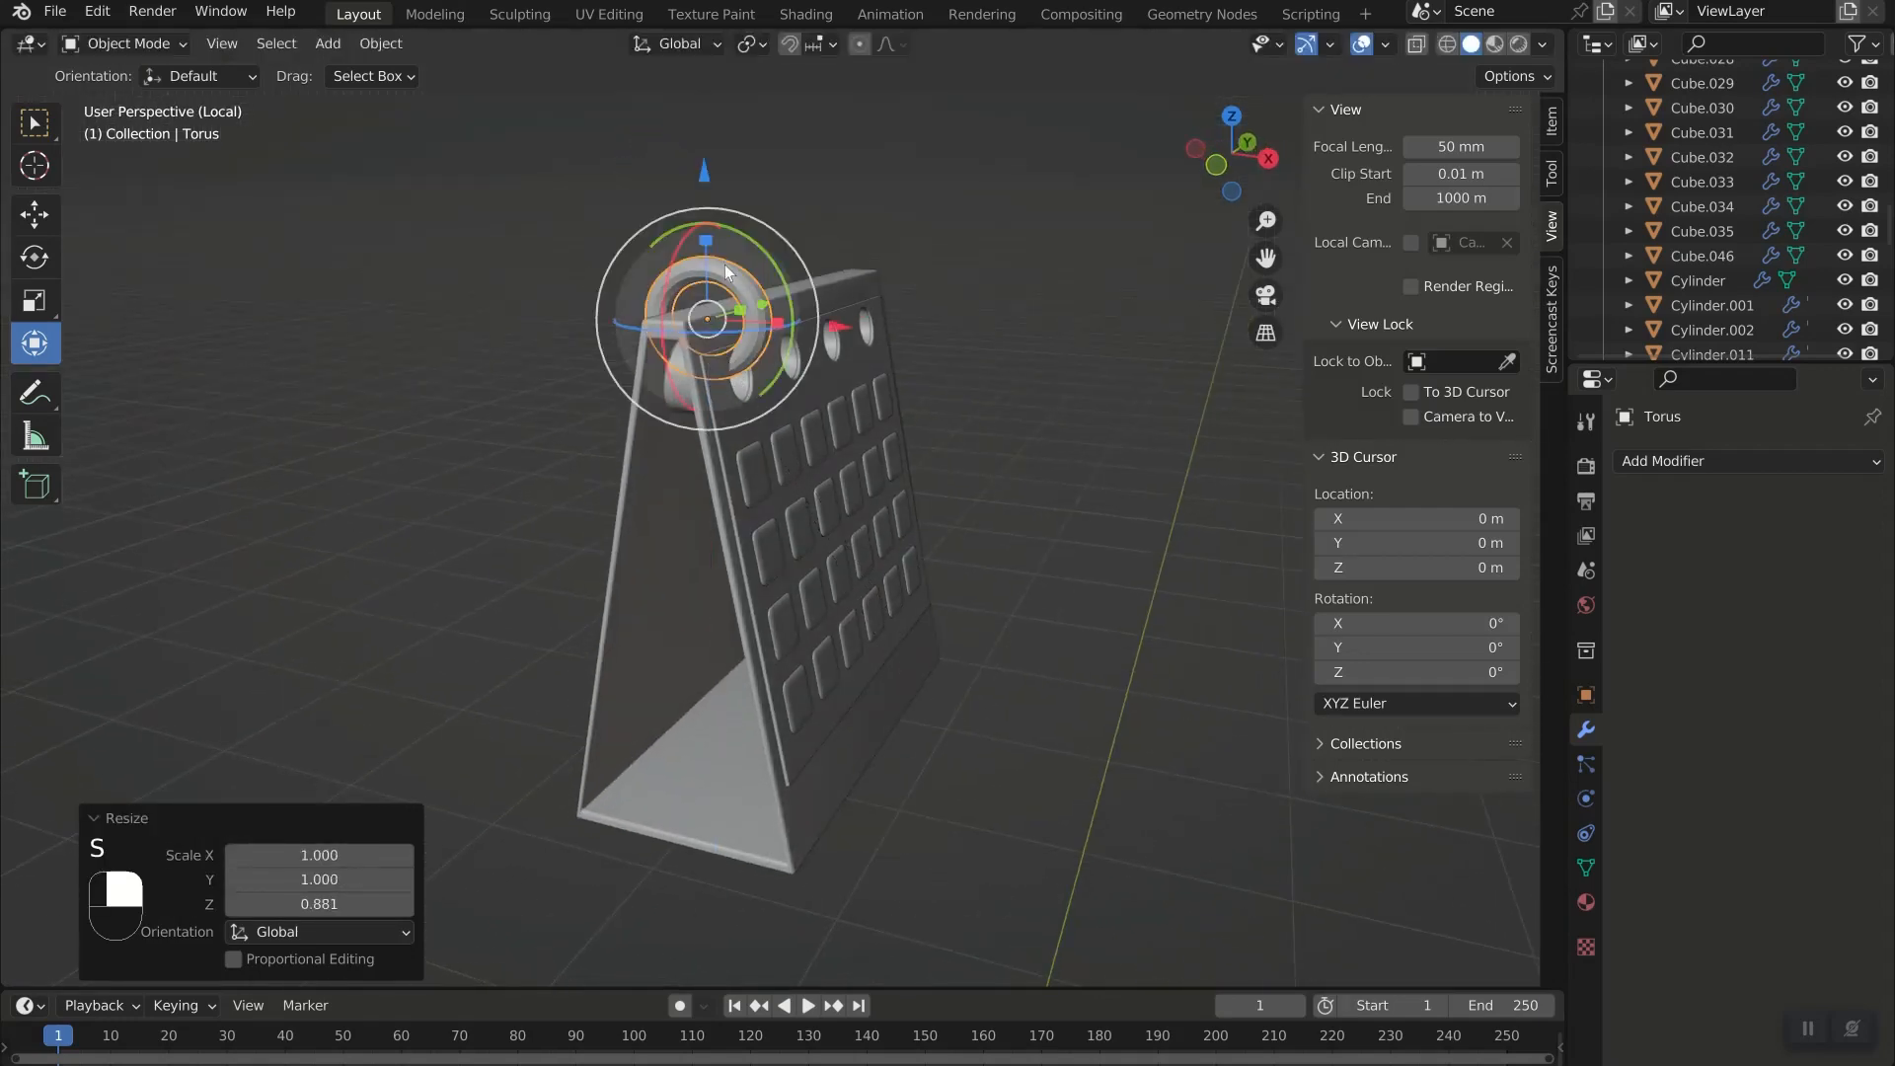
pyautogui.moveTo(703, 170); pyautogui.dragTo(703, 194)
pyautogui.moveTo(703, 193); pyautogui.dragTo(724, 719, button='middle')
pyautogui.press('s')
pyautogui.click(854, 689)
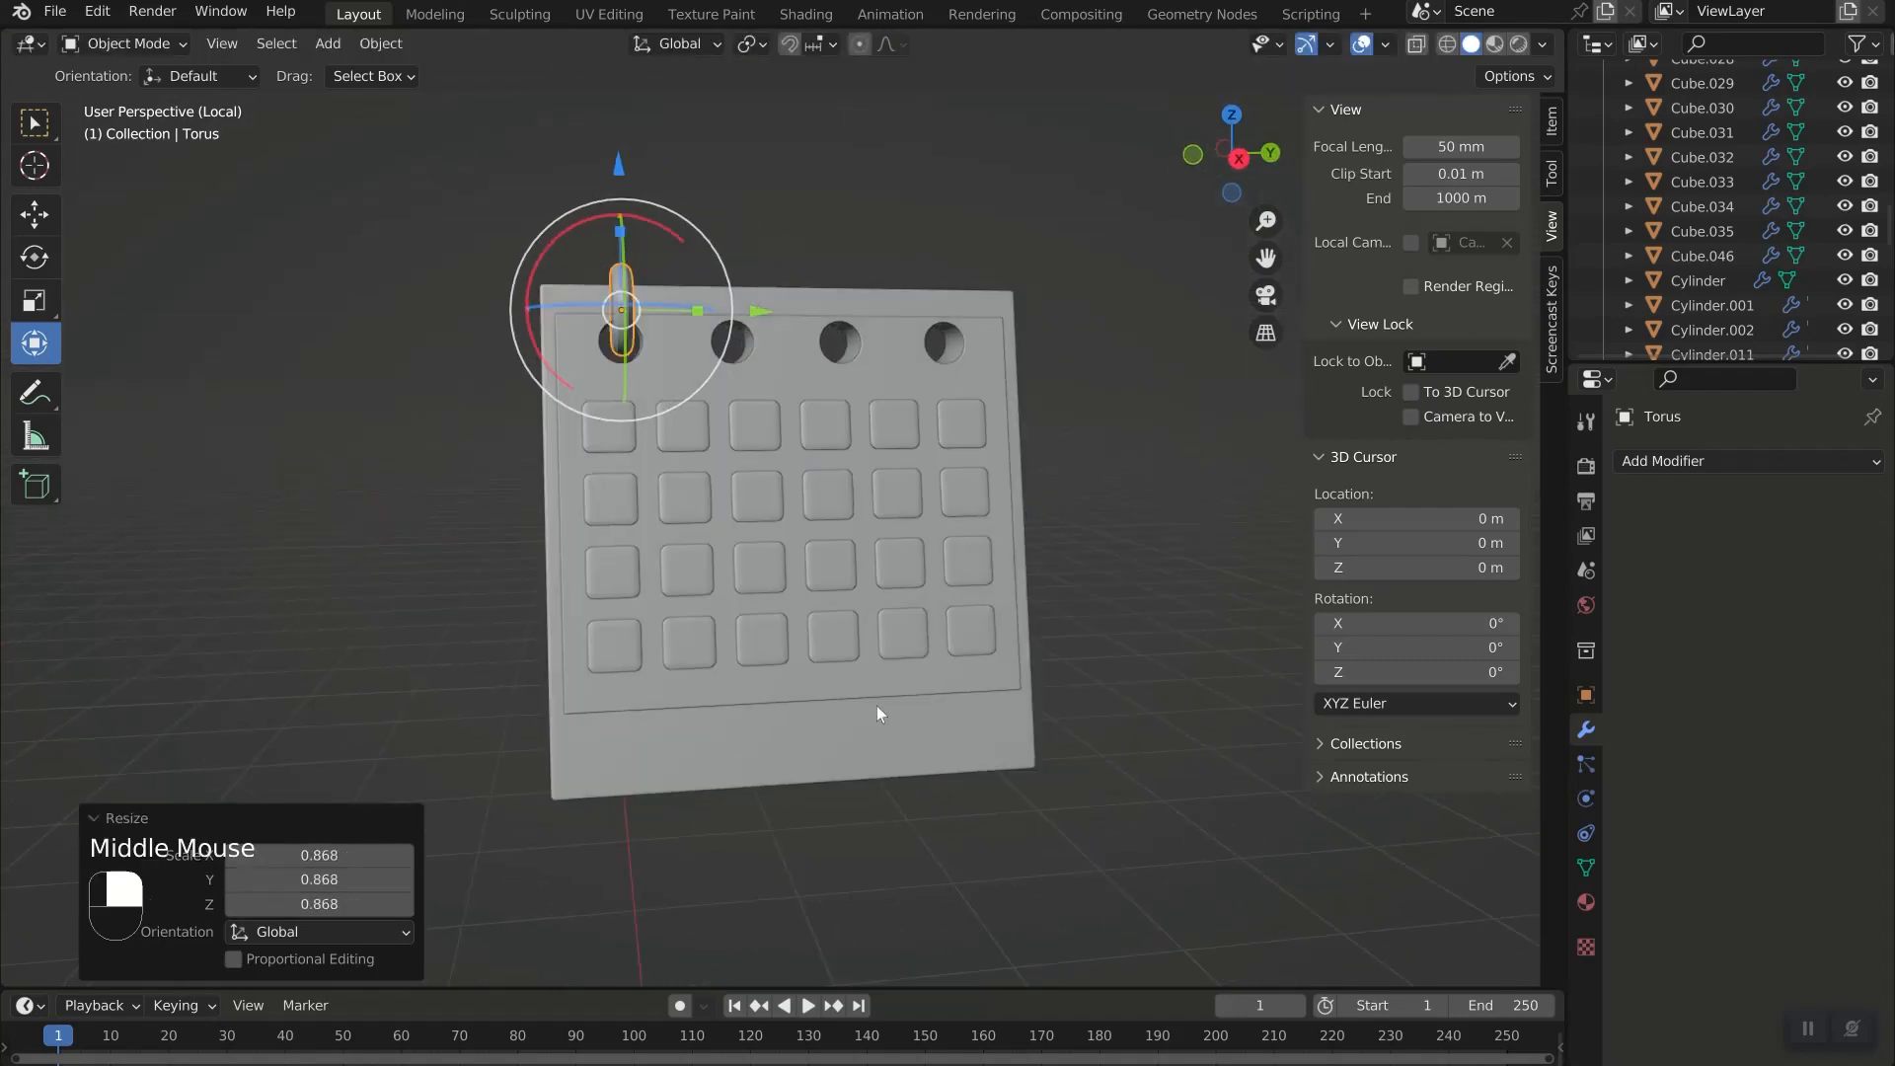
# Add a Subdivision Surface modifier with viewport level 2 to the torus and shade it smooth with Auto Smooth at 30°.
pyautogui.click(1656, 462)
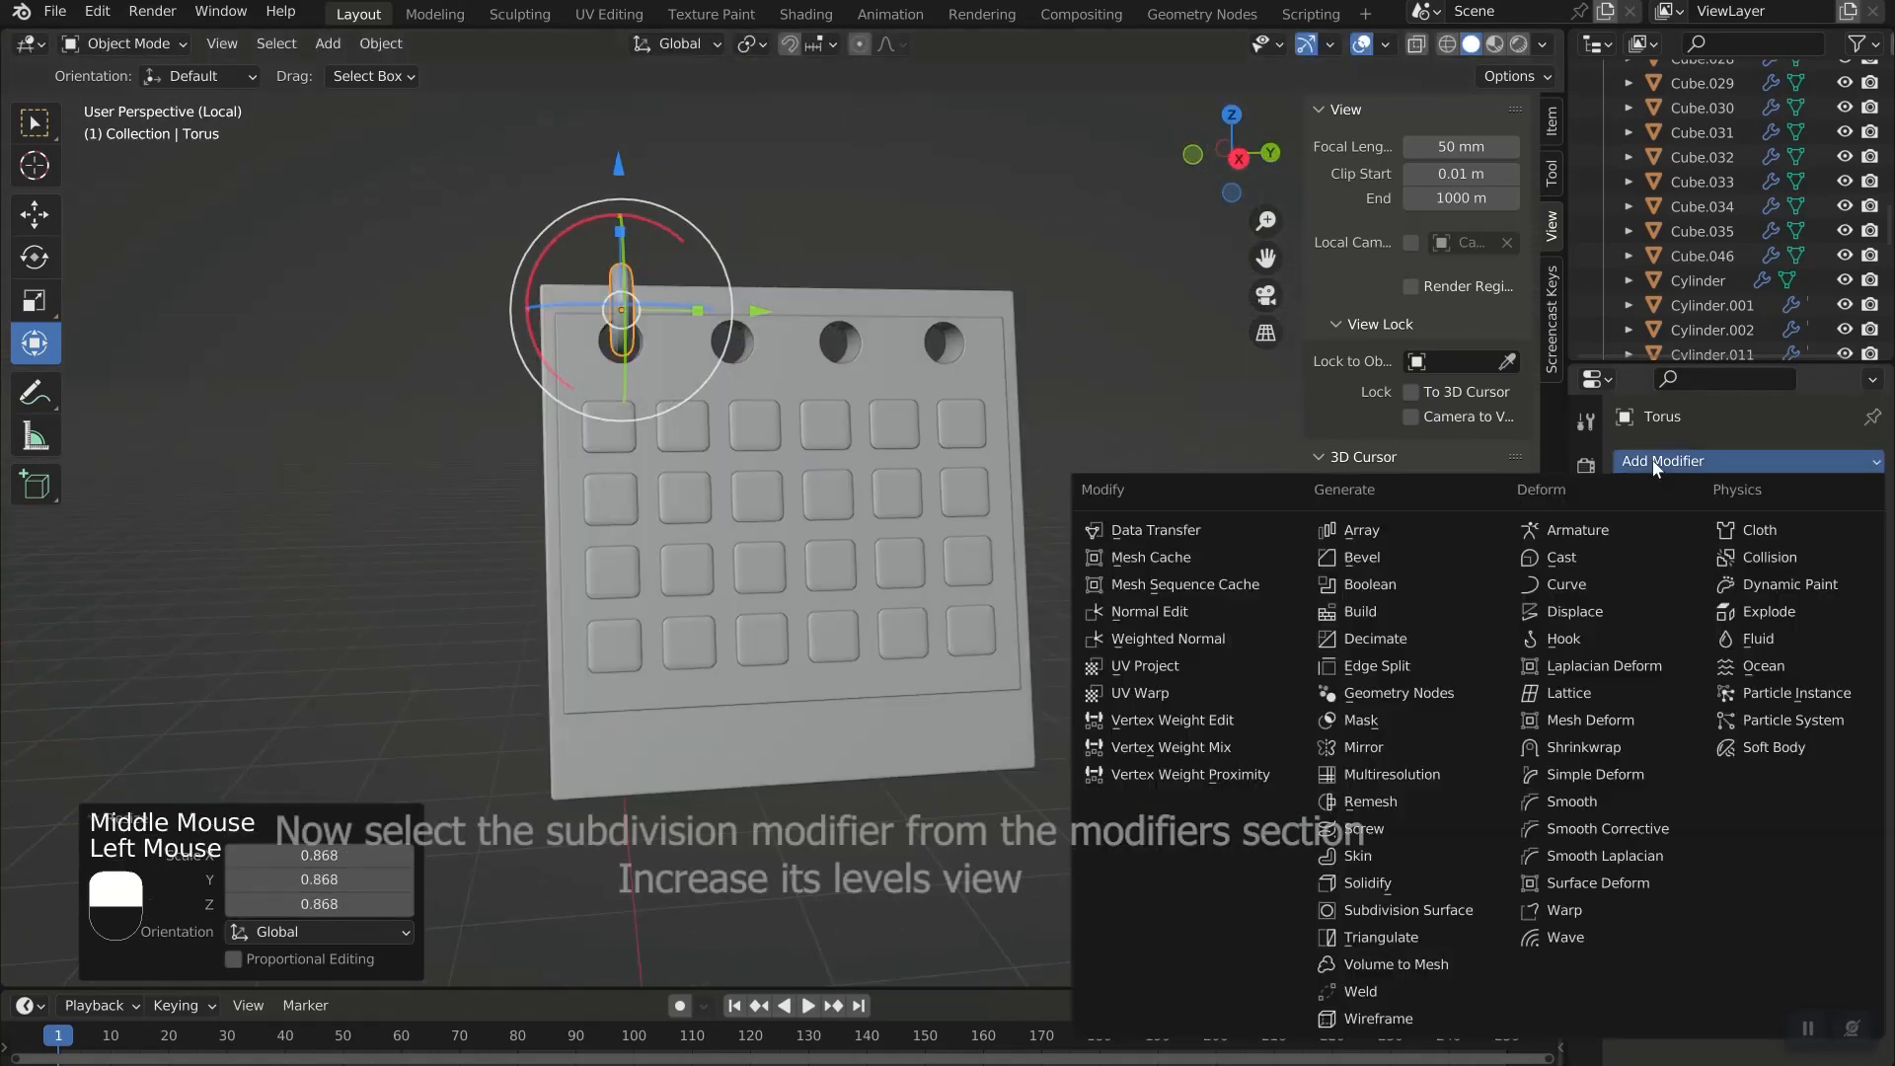
pyautogui.click(1408, 909)
pyautogui.click(1839, 569)
pyautogui.scroll(4, 578, 296)
pyautogui.keyDown('shift'); pyautogui.moveTo(578, 263); pyautogui.dragTo(958, 883, button='middle'); pyautogui.keyUp('shift')
pyautogui.rightClick(688, 427)
pyautogui.click(688, 426)
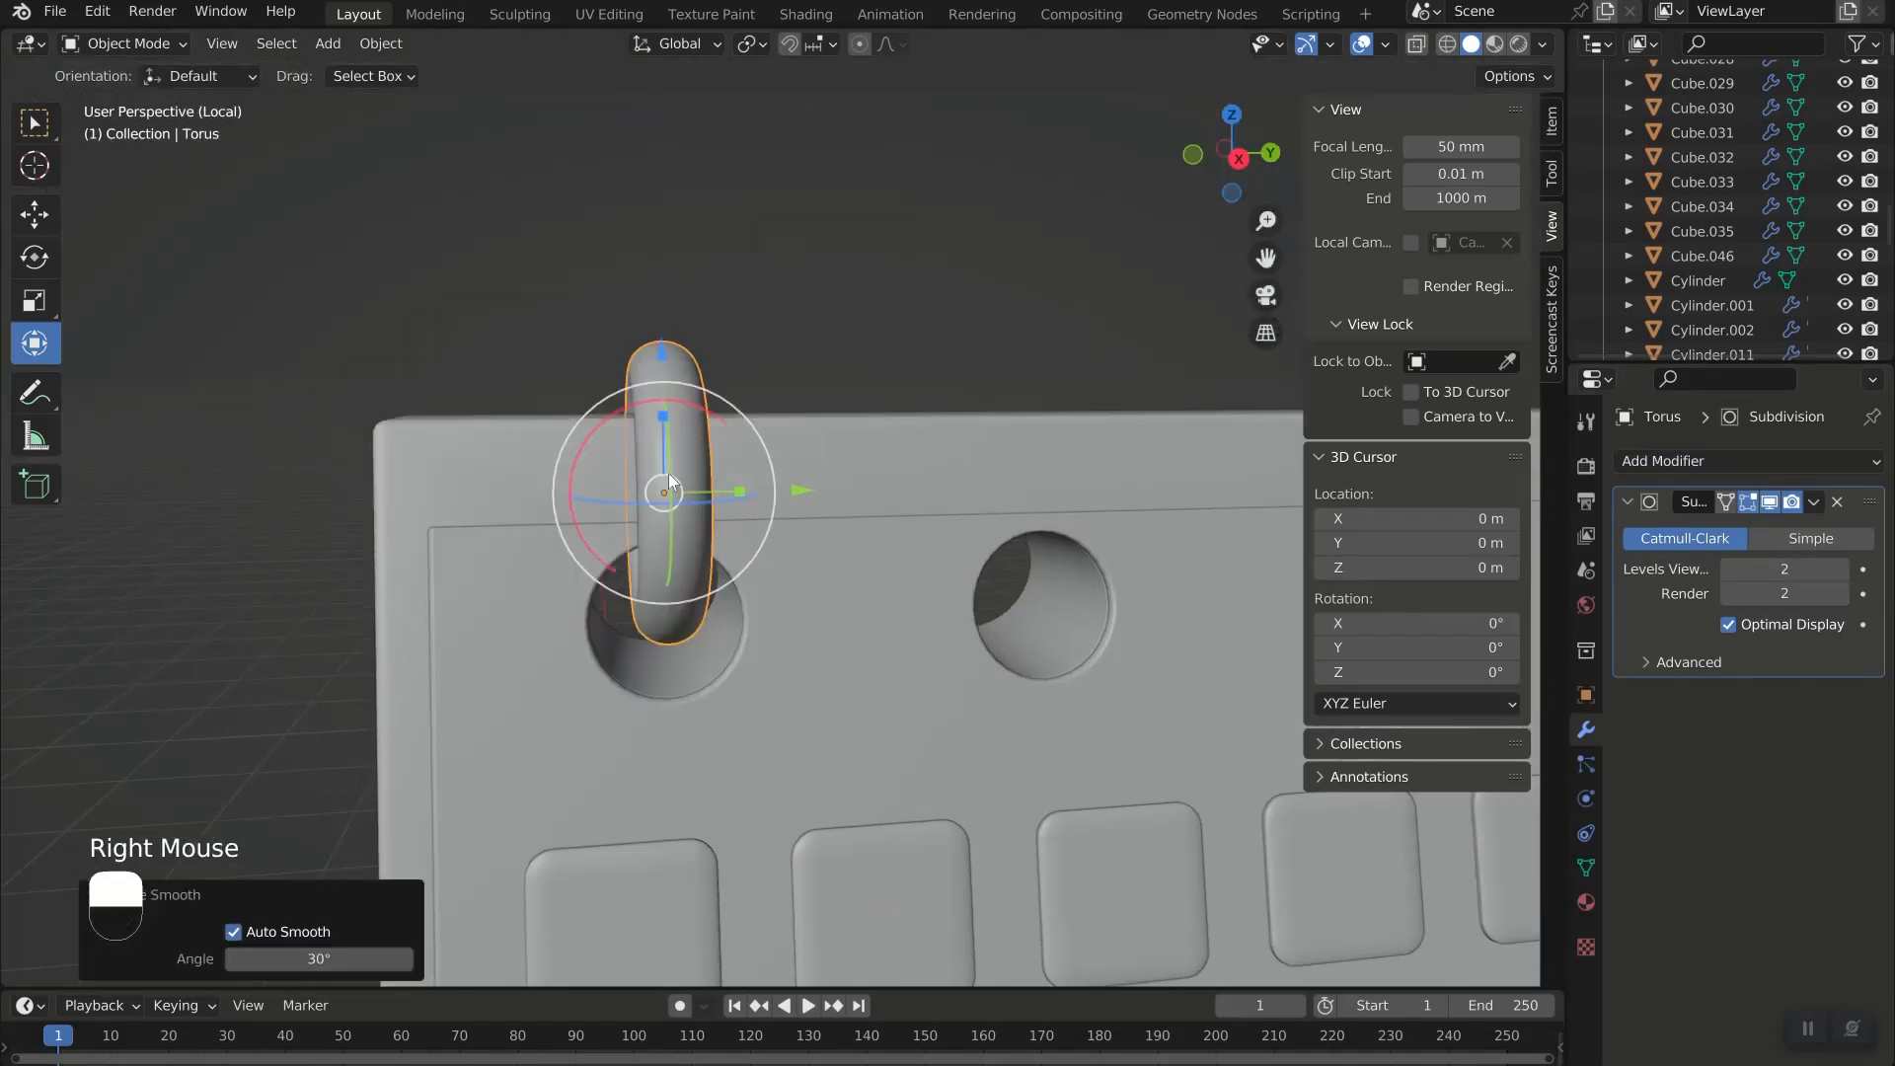
# Lower the torus ring about 0.003 m along Z and enlarge it by a factor of 1.098.
pyautogui.click(667, 424)
pyautogui.moveTo(667, 407); pyautogui.dragTo(681, 434)
pyautogui.scroll(-4, 724, 506)
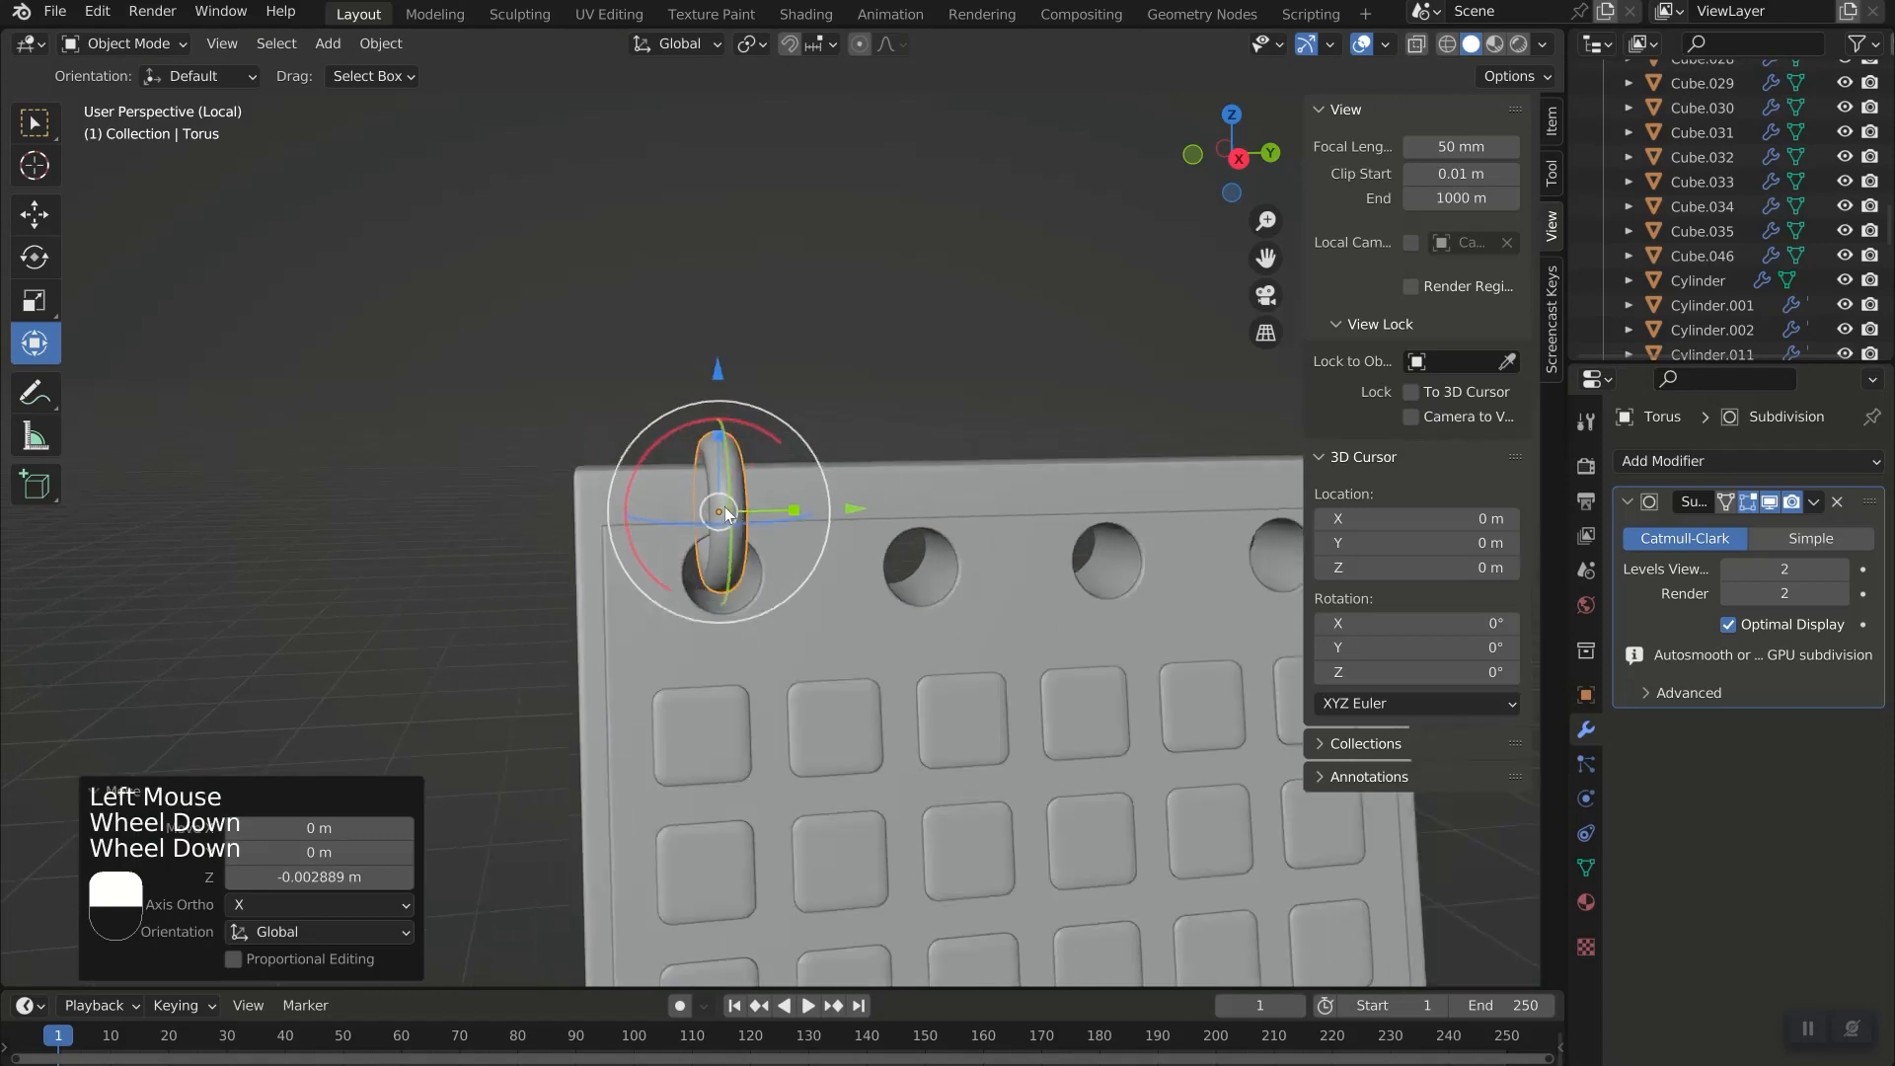
pyautogui.press('s')
pyautogui.click(773, 629)
pyautogui.moveTo(773, 629); pyautogui.dragTo(1282, 612, button='middle')
# Add an Array modifier to the torus ring with relative offset factors X 0, Y 0 and Z -5.
pyautogui.click(1627, 502)
pyautogui.click(1746, 461)
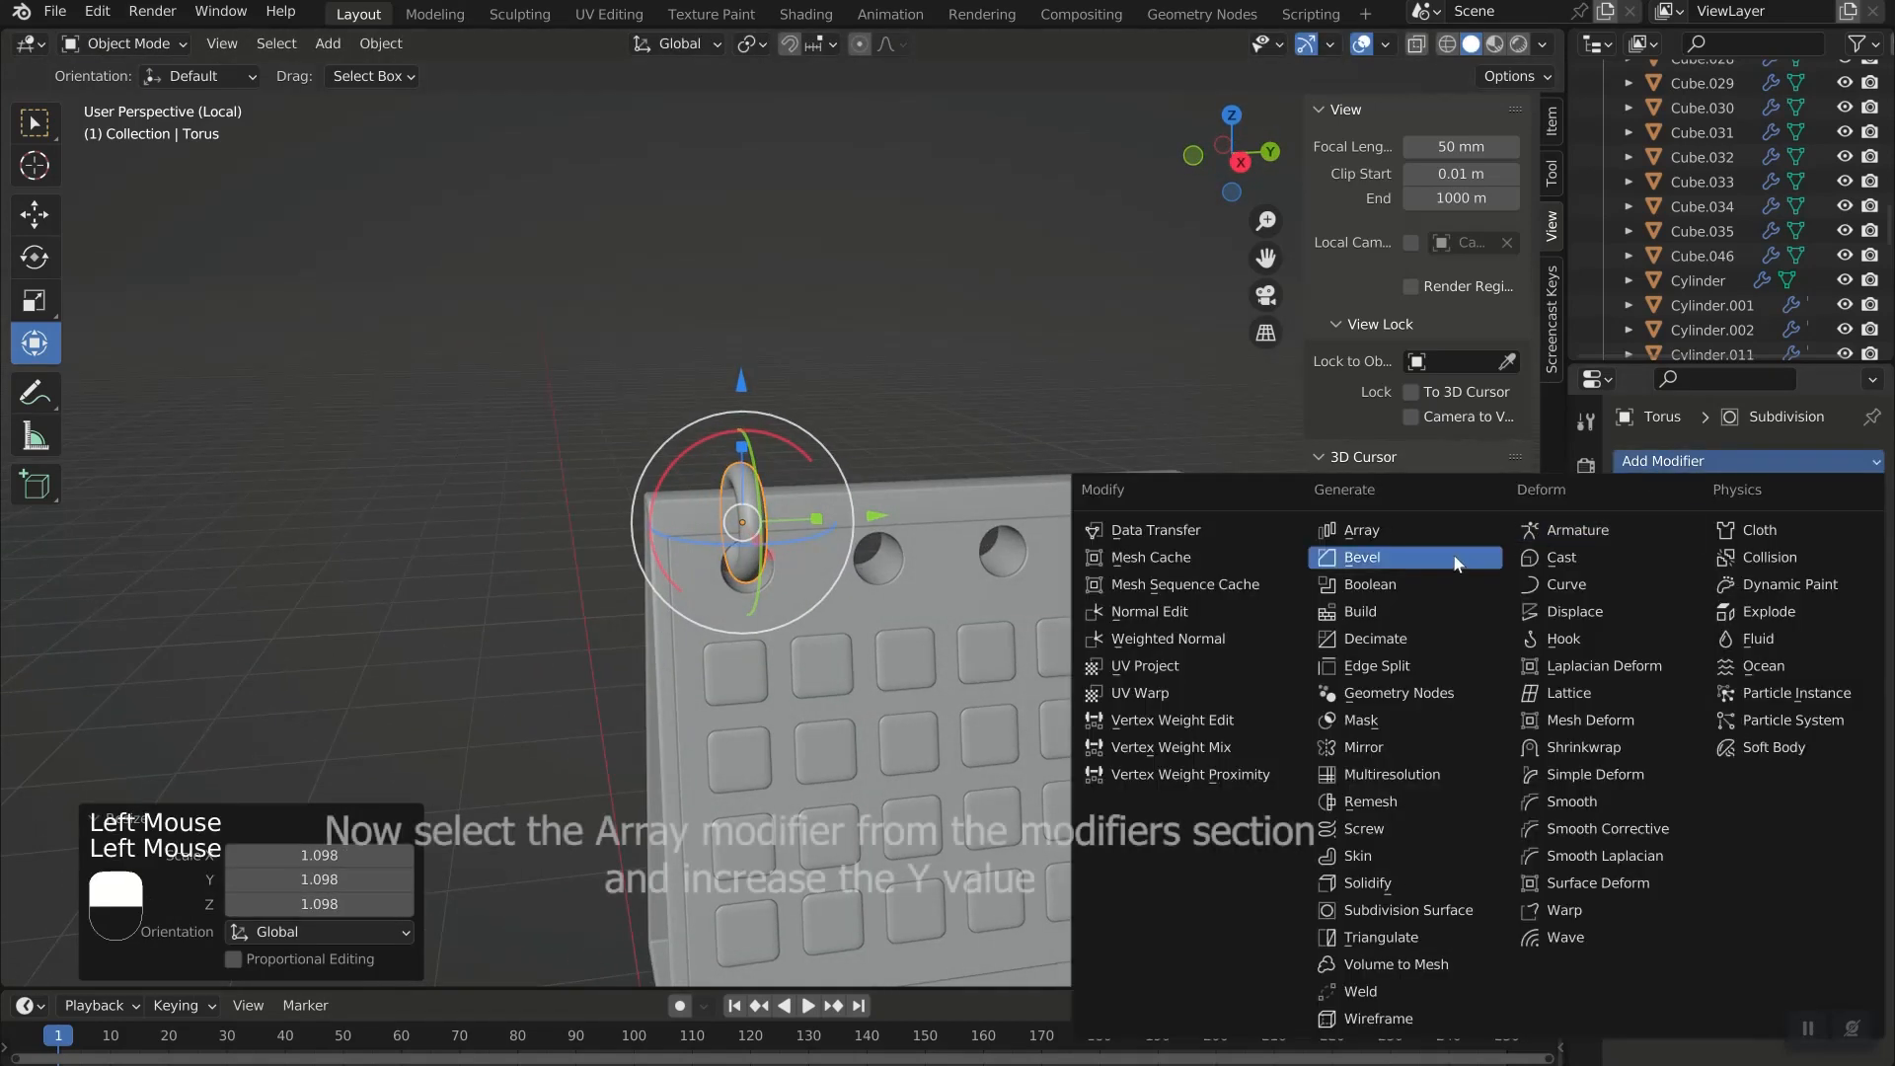
pyautogui.click(1428, 521)
pyautogui.click(1784, 677)
pyautogui.write('0')
pyautogui.press('Return')
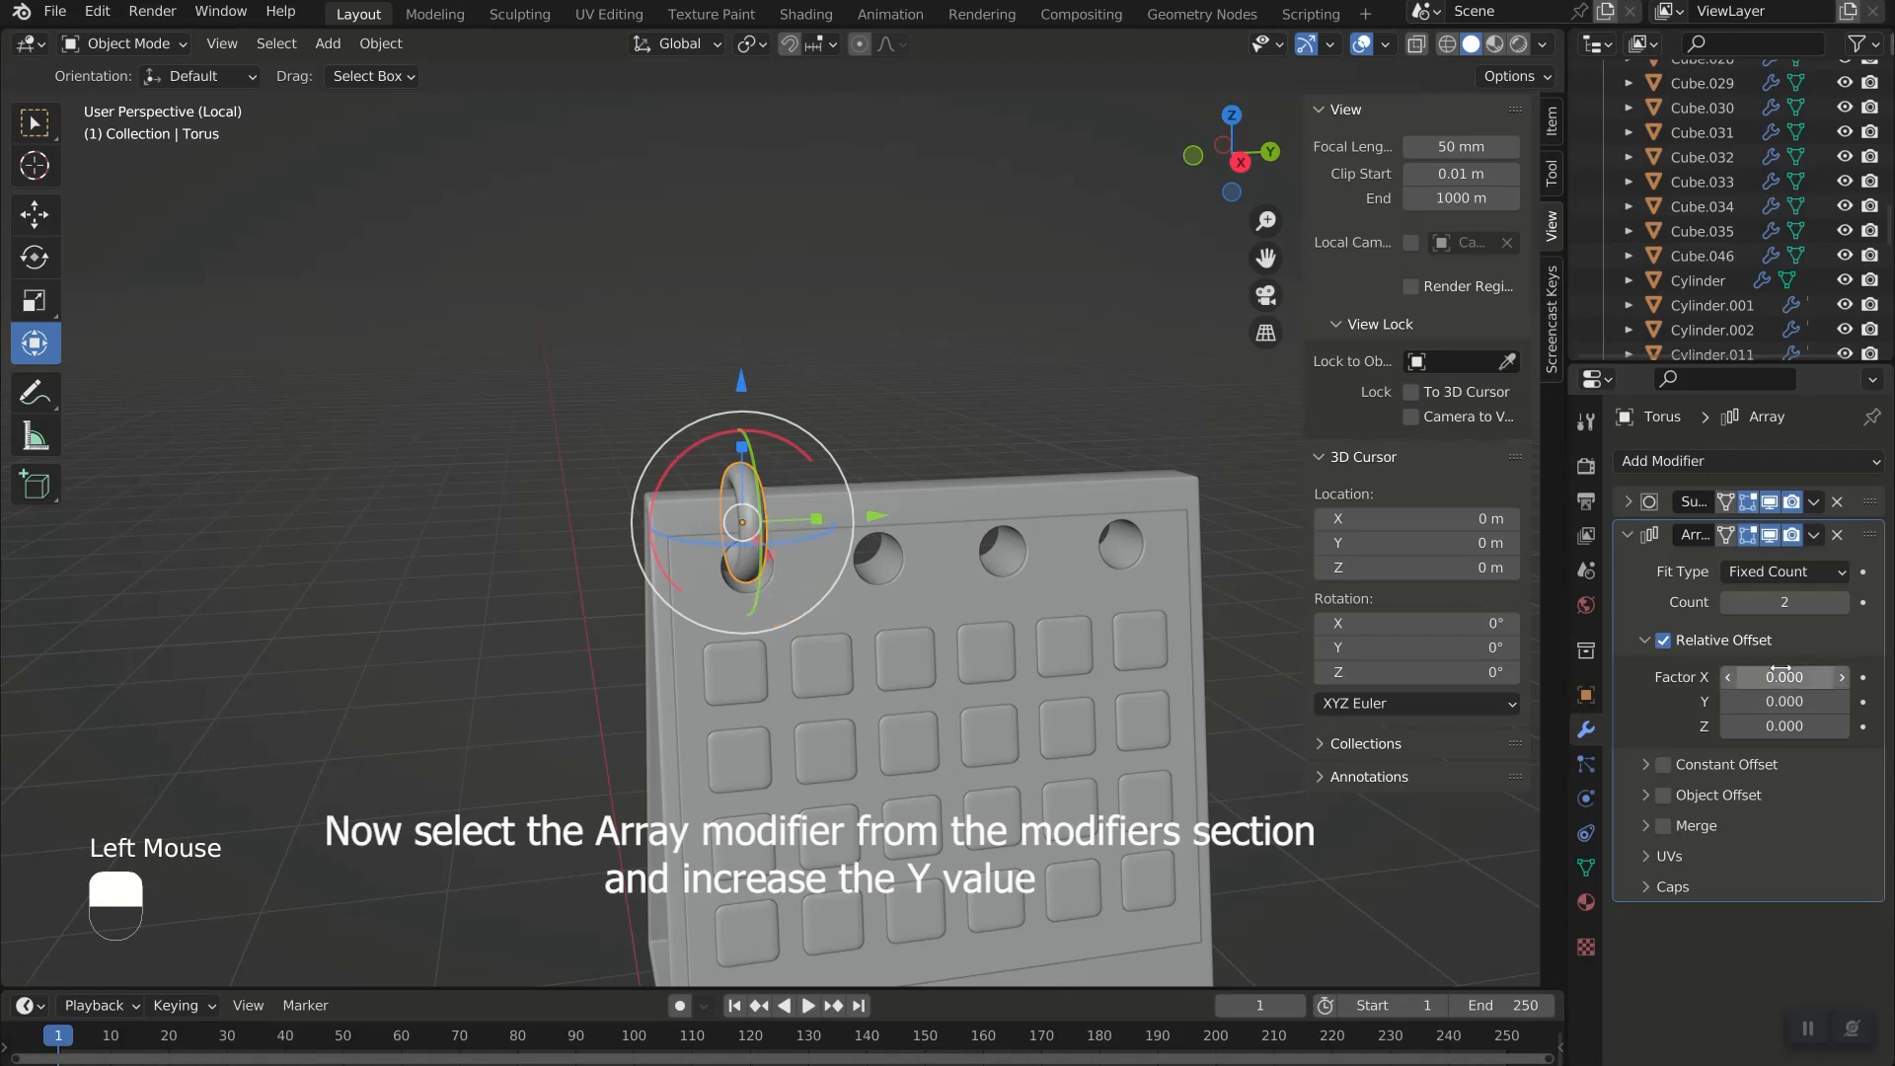
pyautogui.moveTo(1833, 705); pyautogui.dragTo(1667, 726)
pyautogui.click(1792, 703)
pyautogui.write('0')
pyautogui.press('Return')
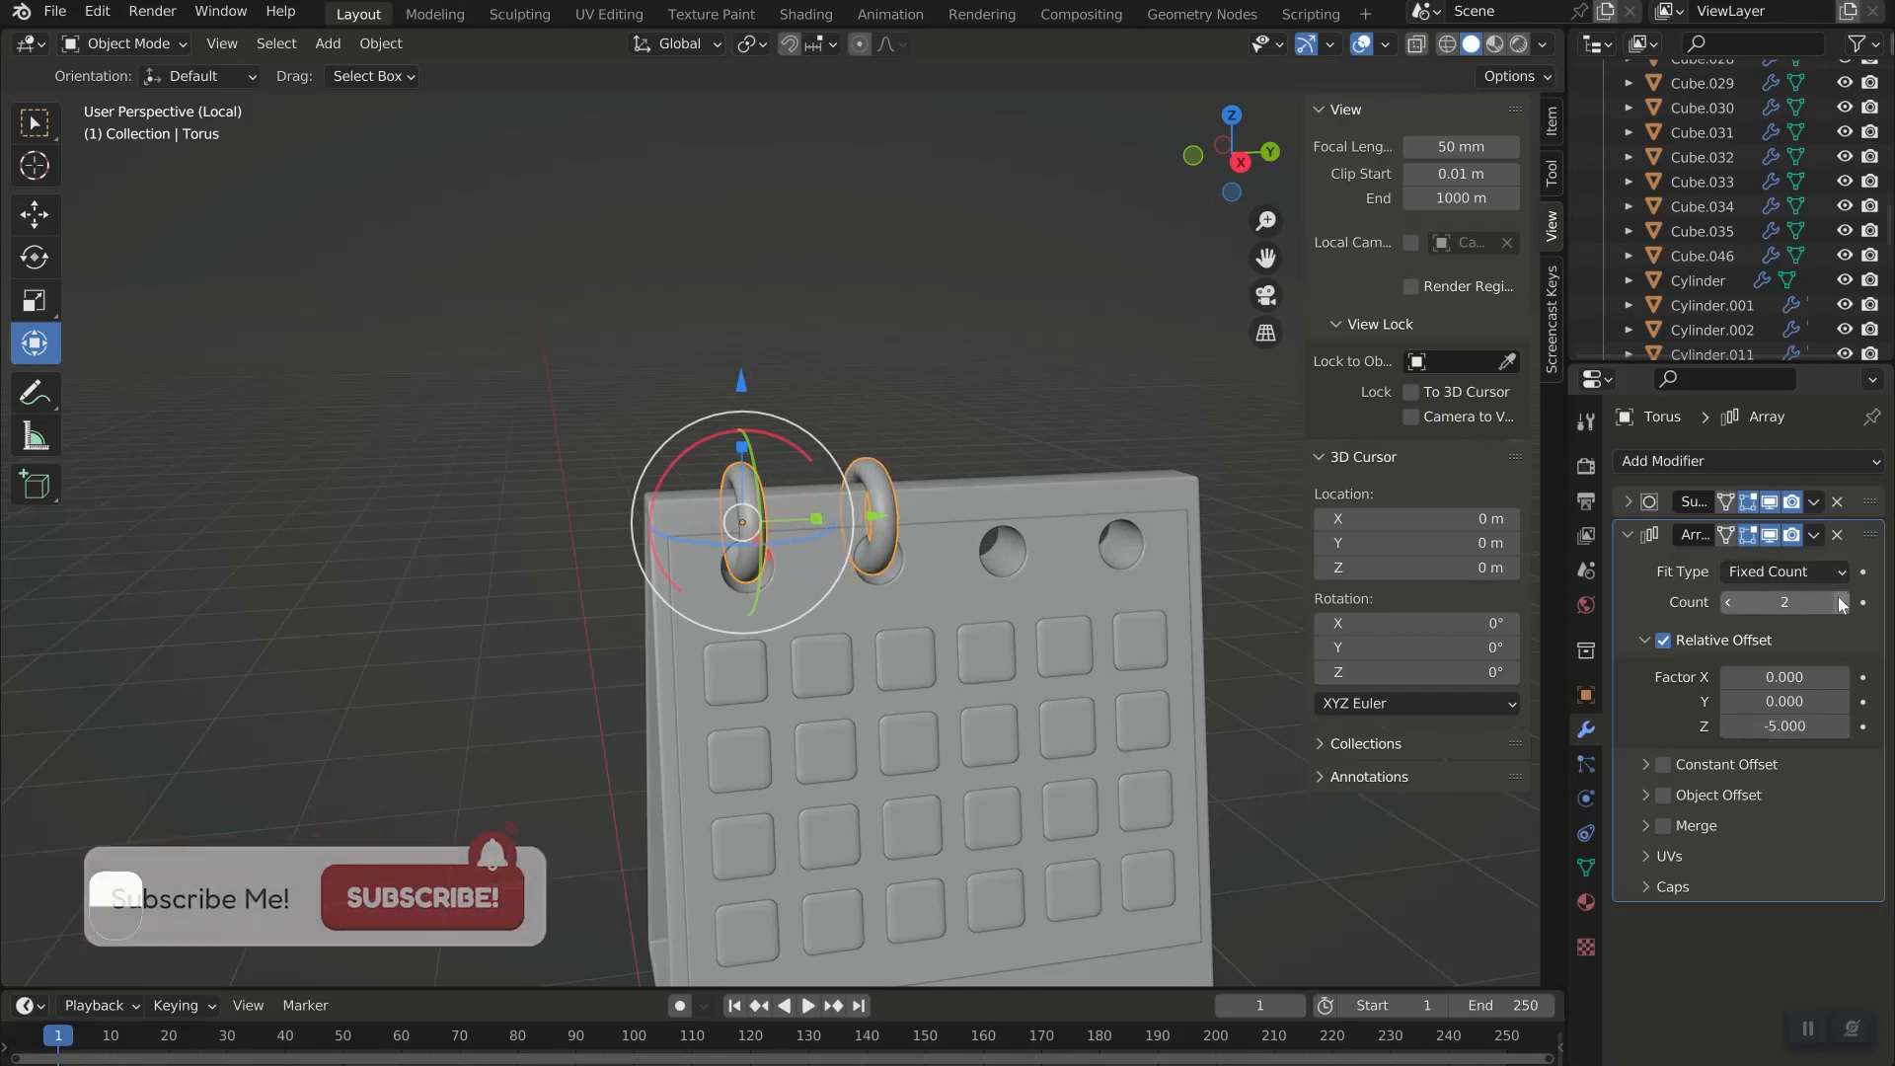